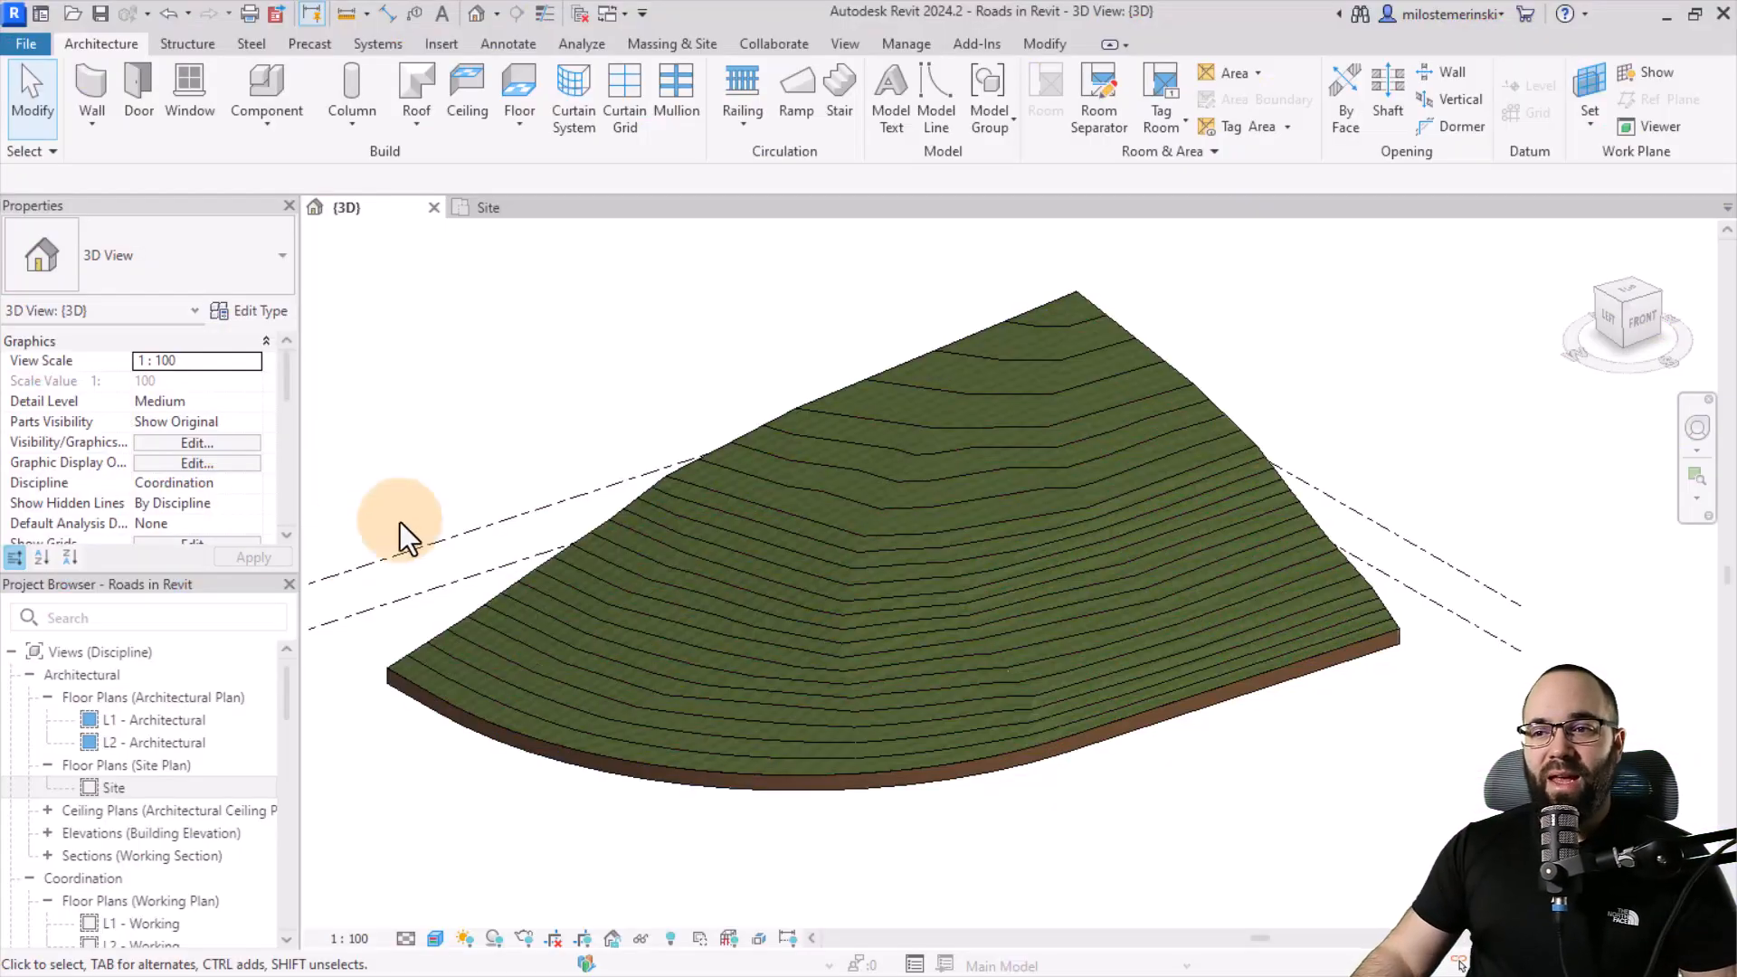
Start a Sub-Divide on the hillside toposolid and switch to the Site plan to trace it.
middle_click_drag(506, 444, 522, 508, "shift")
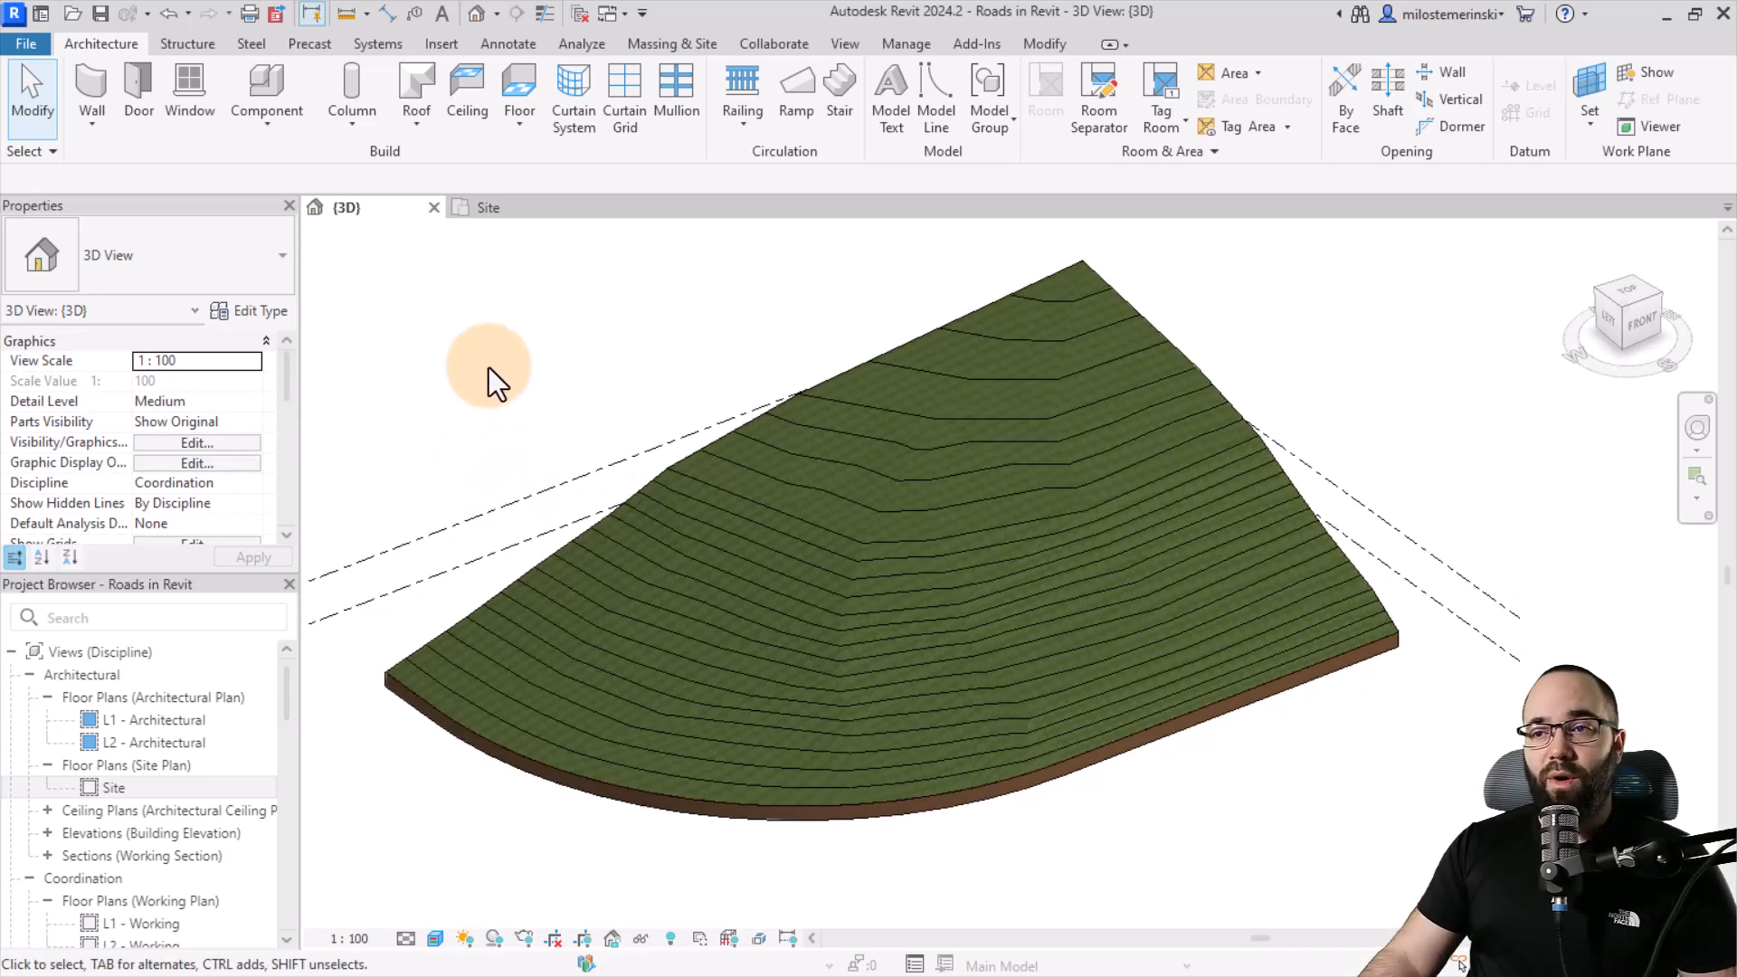
left_click(697, 451)
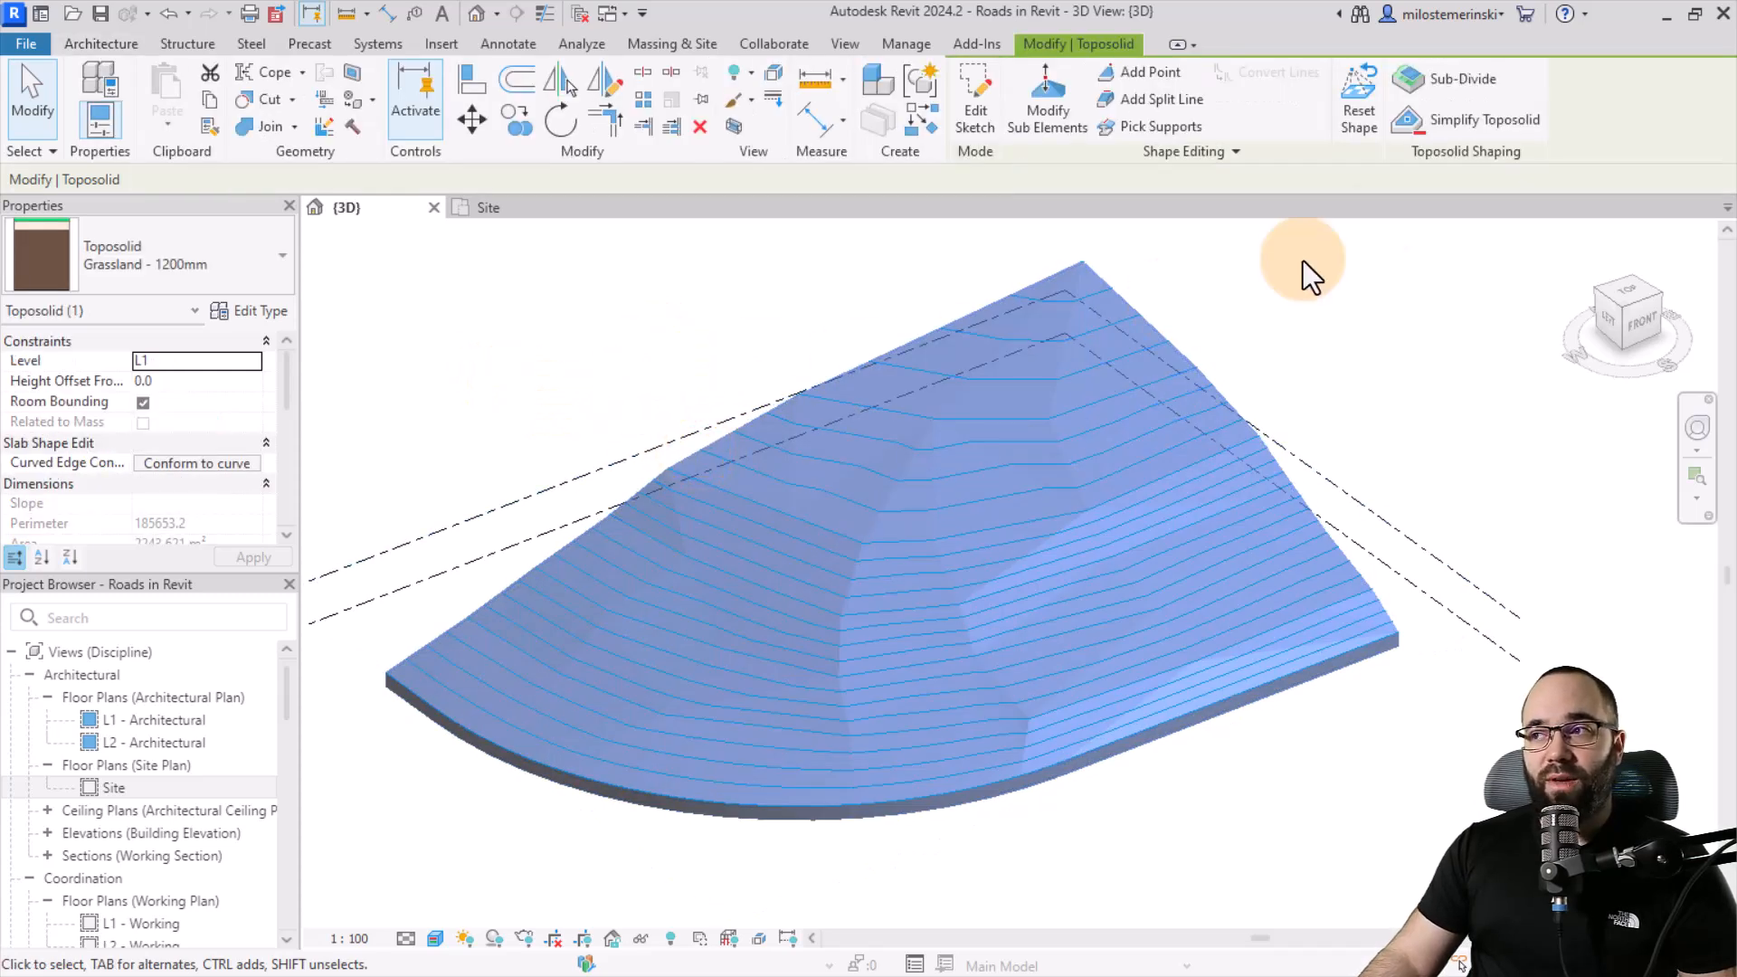
left_click(1463, 78)
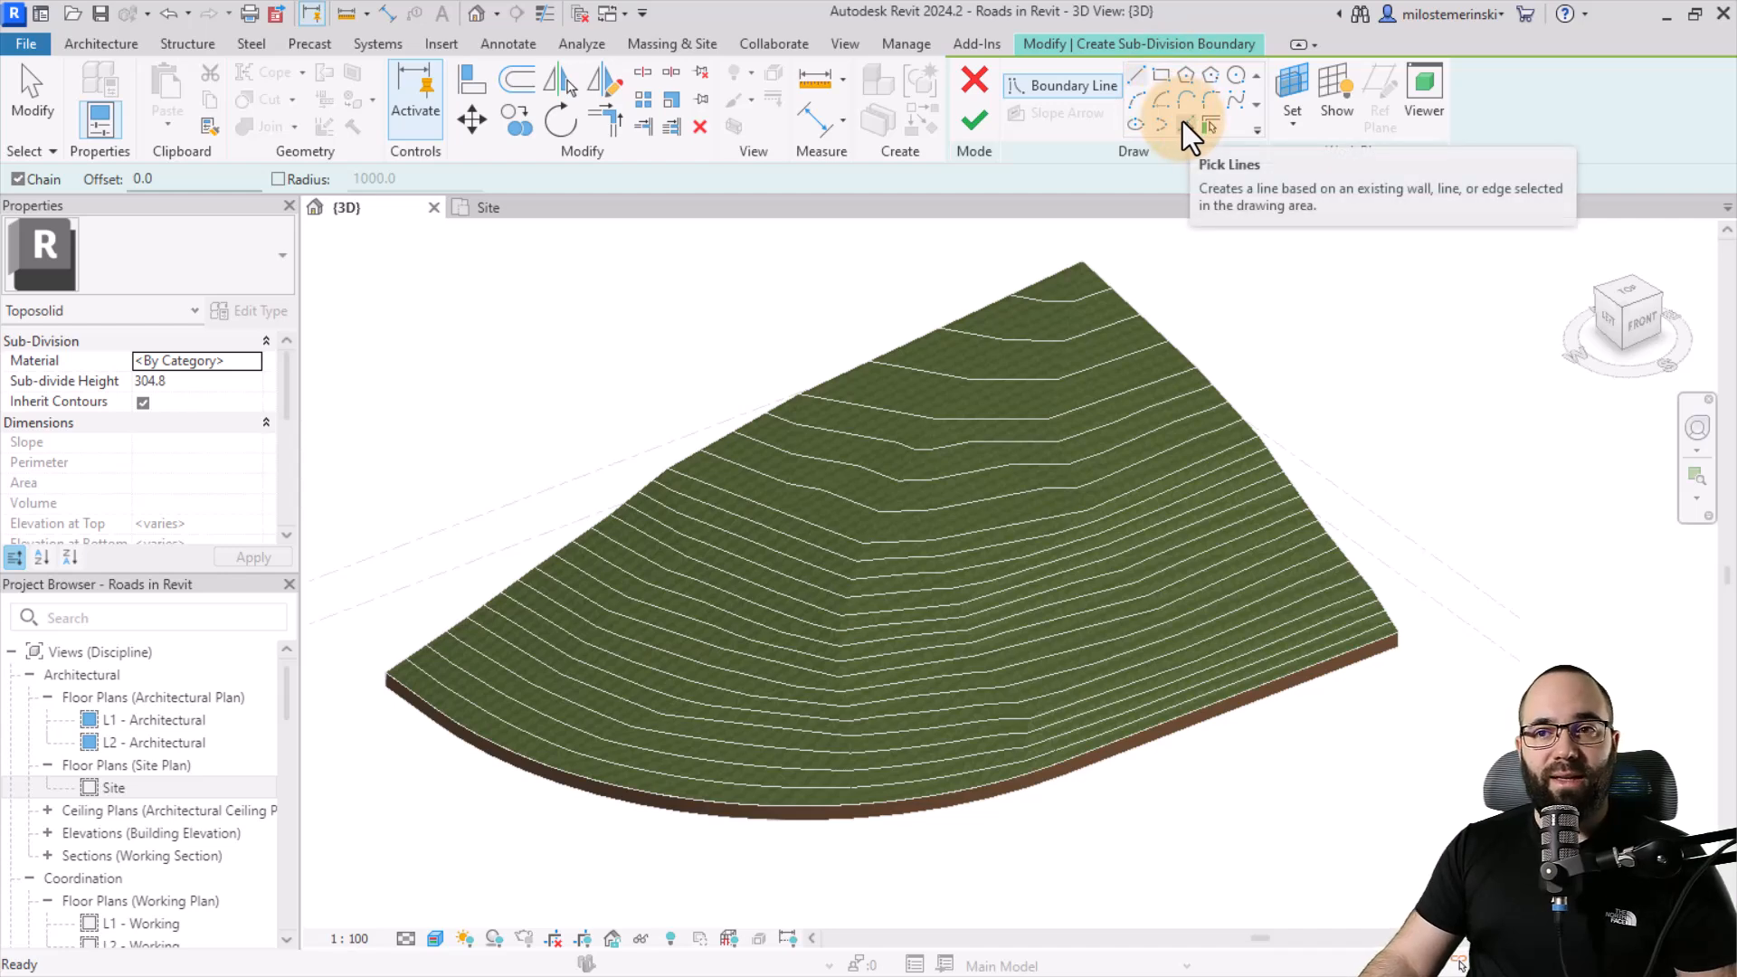
left_click(506, 214)
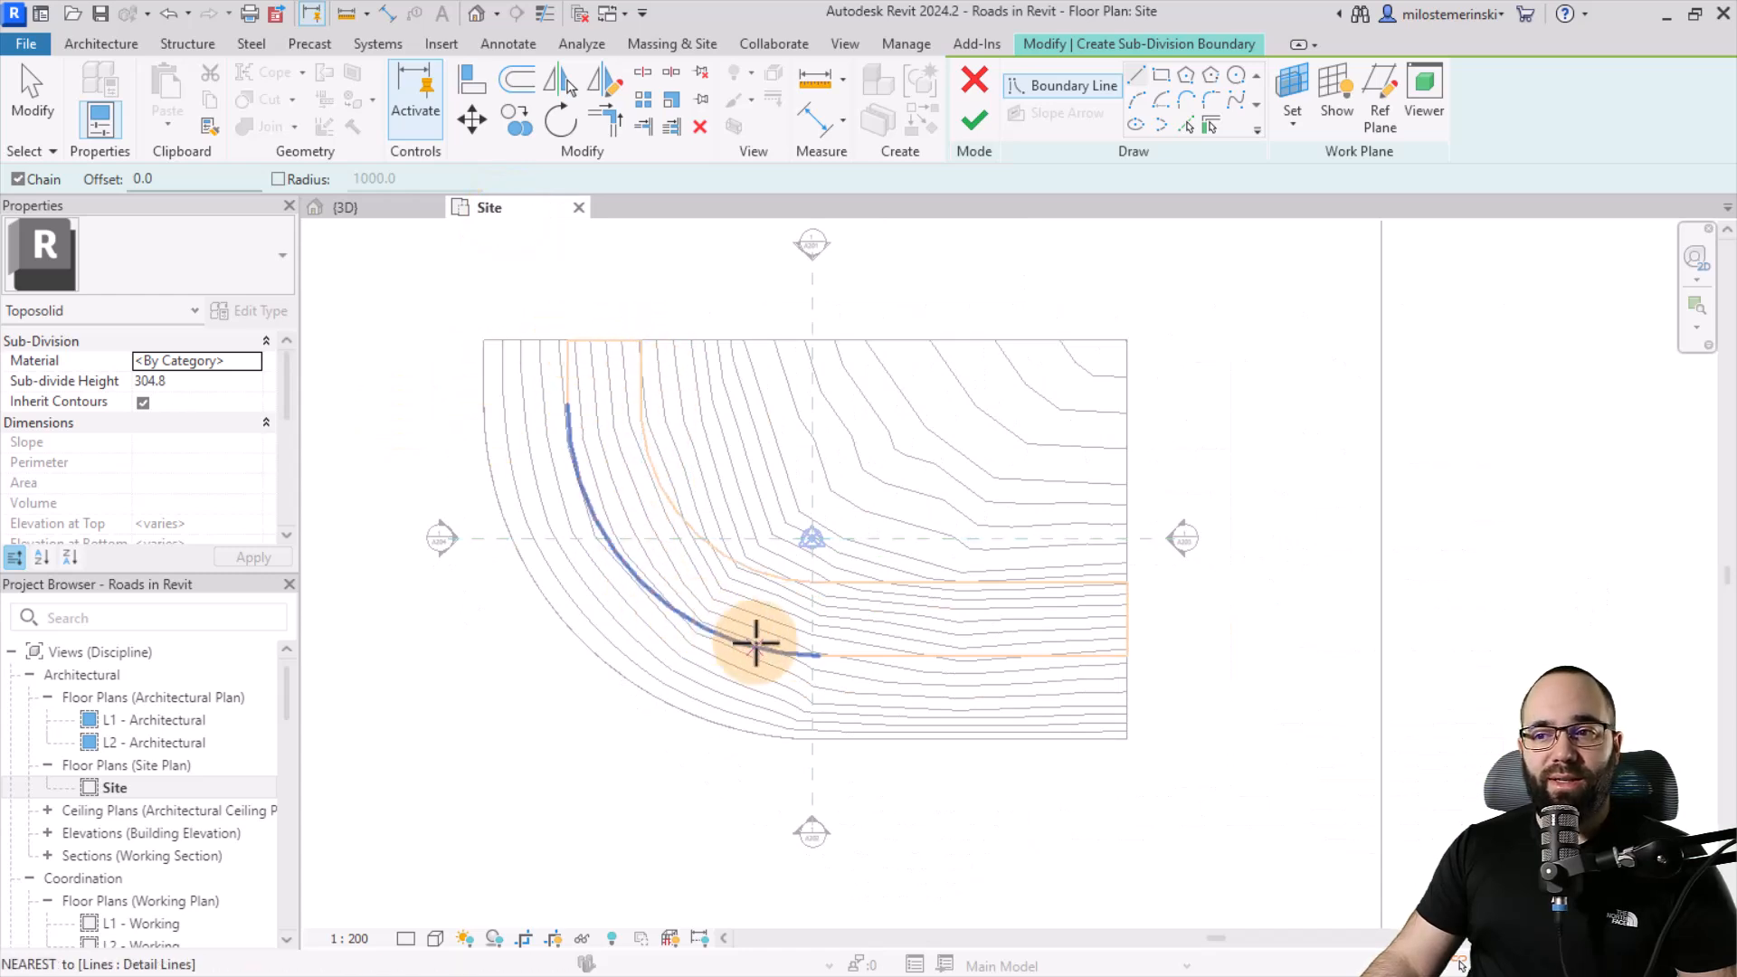
Pick the whole chain of curved reference lines as the road boundary and return to the 3D view.
left_click(638, 579)
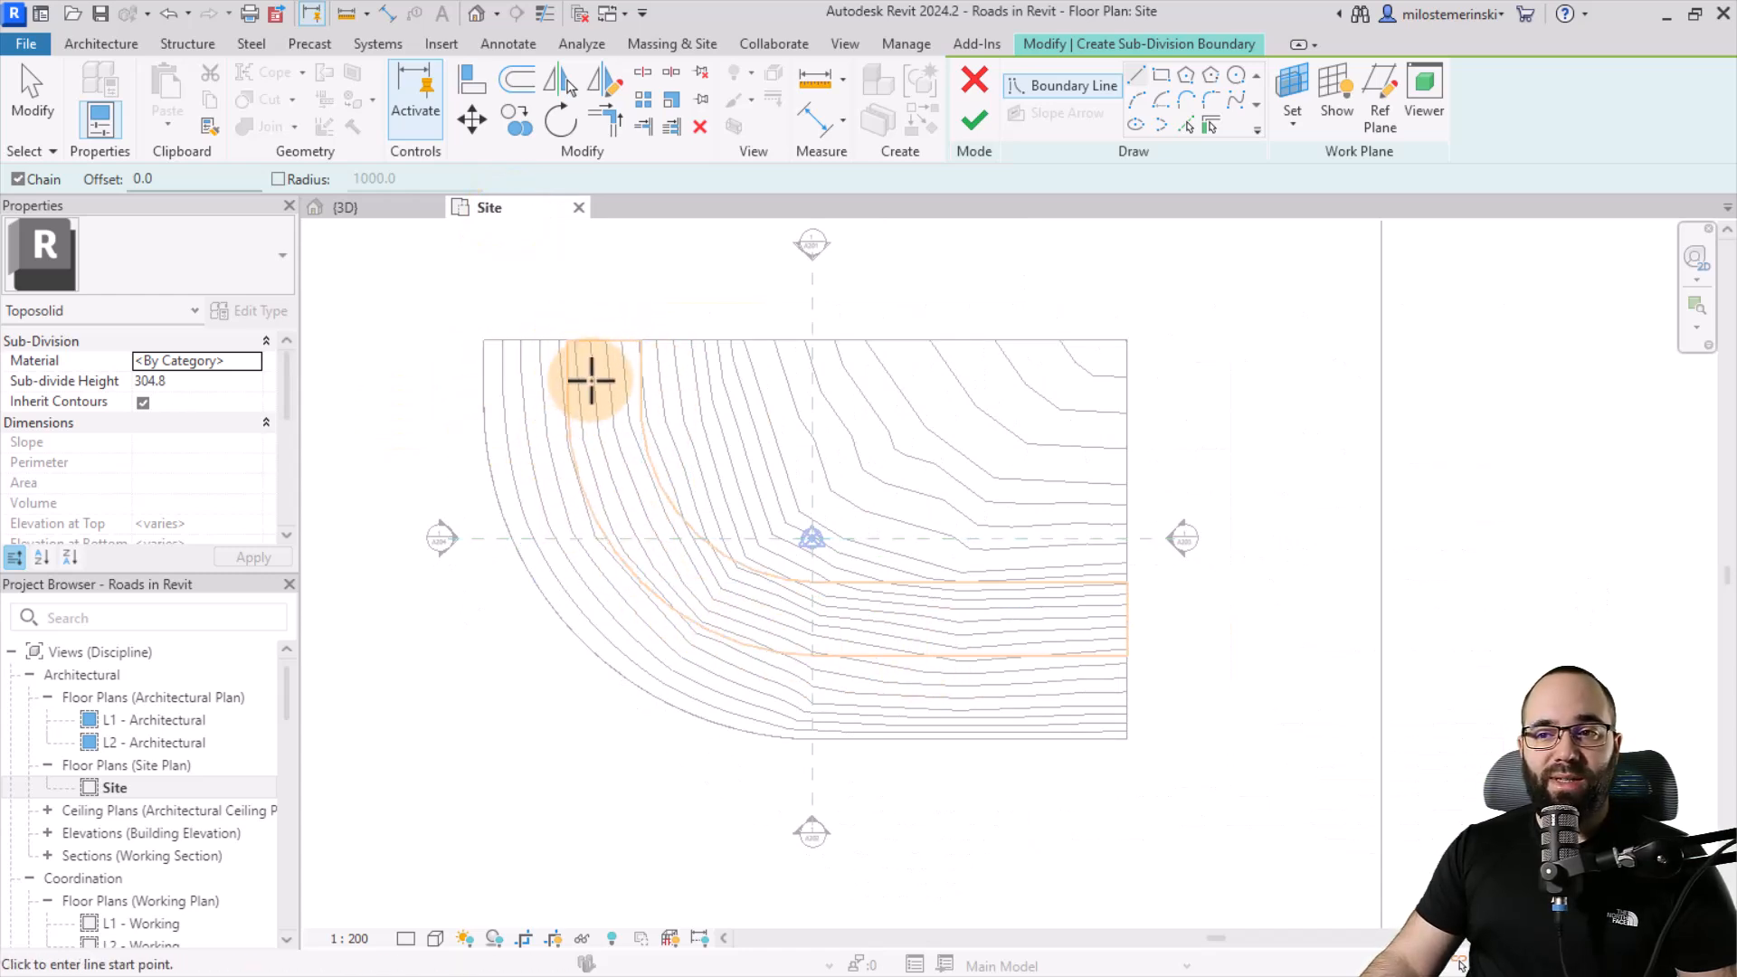
left_click(572, 380)
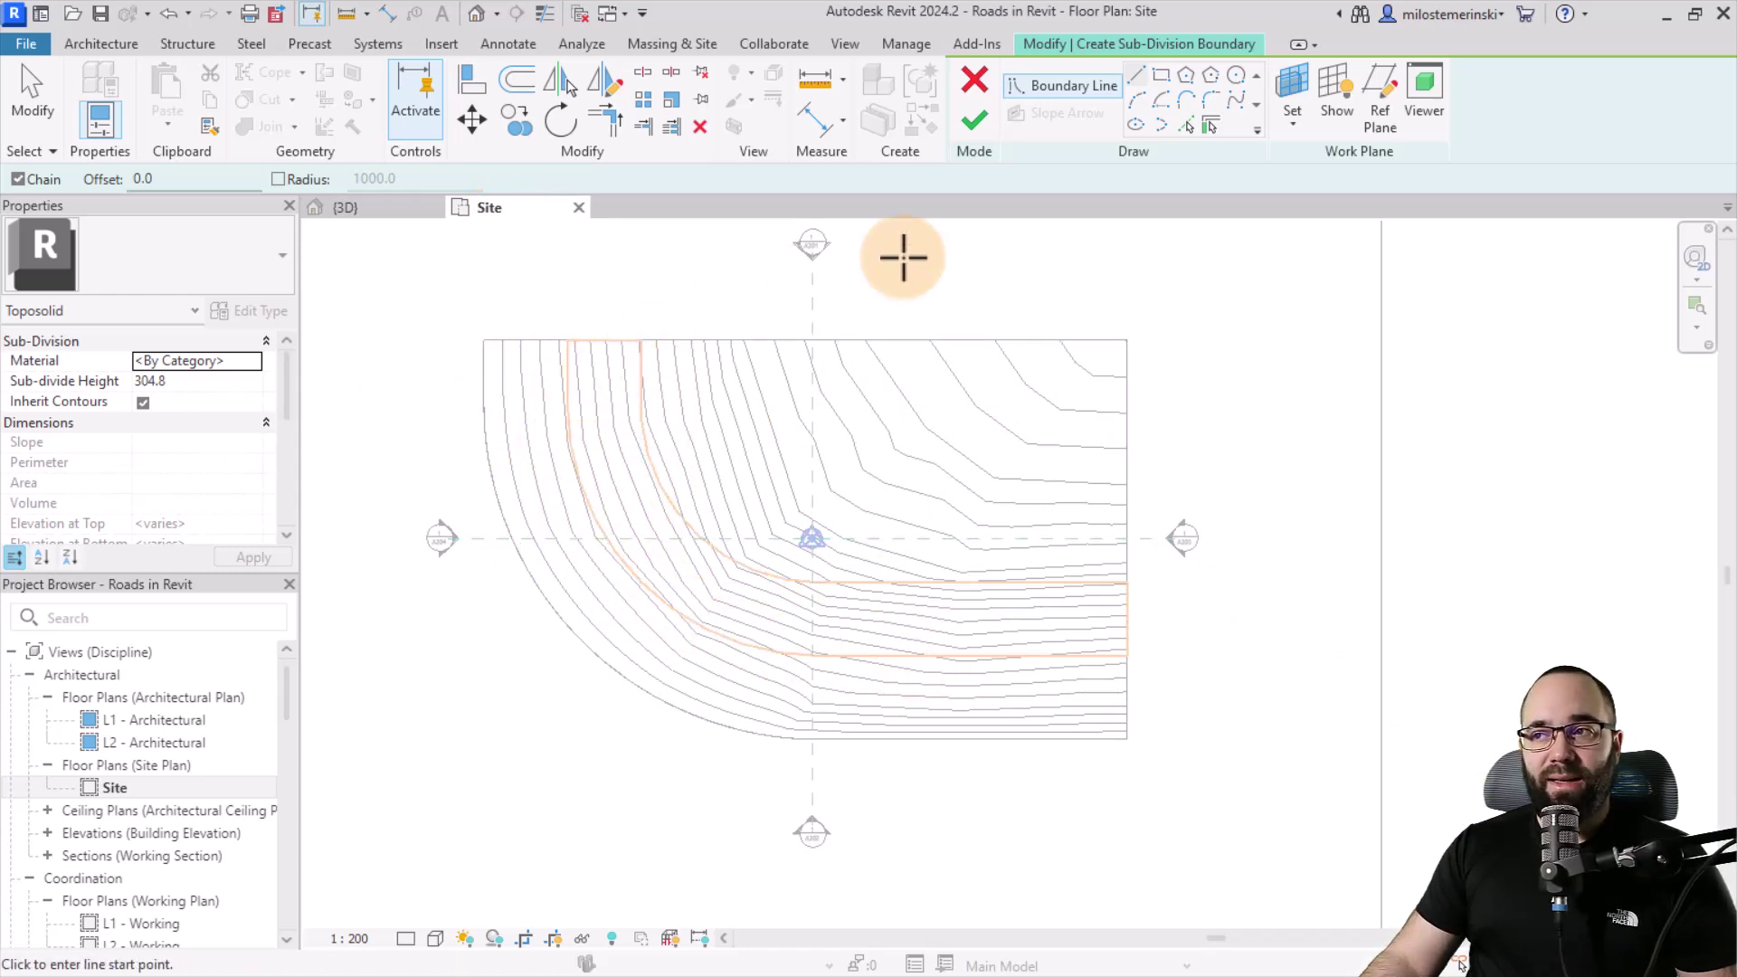
left_click(1187, 128)
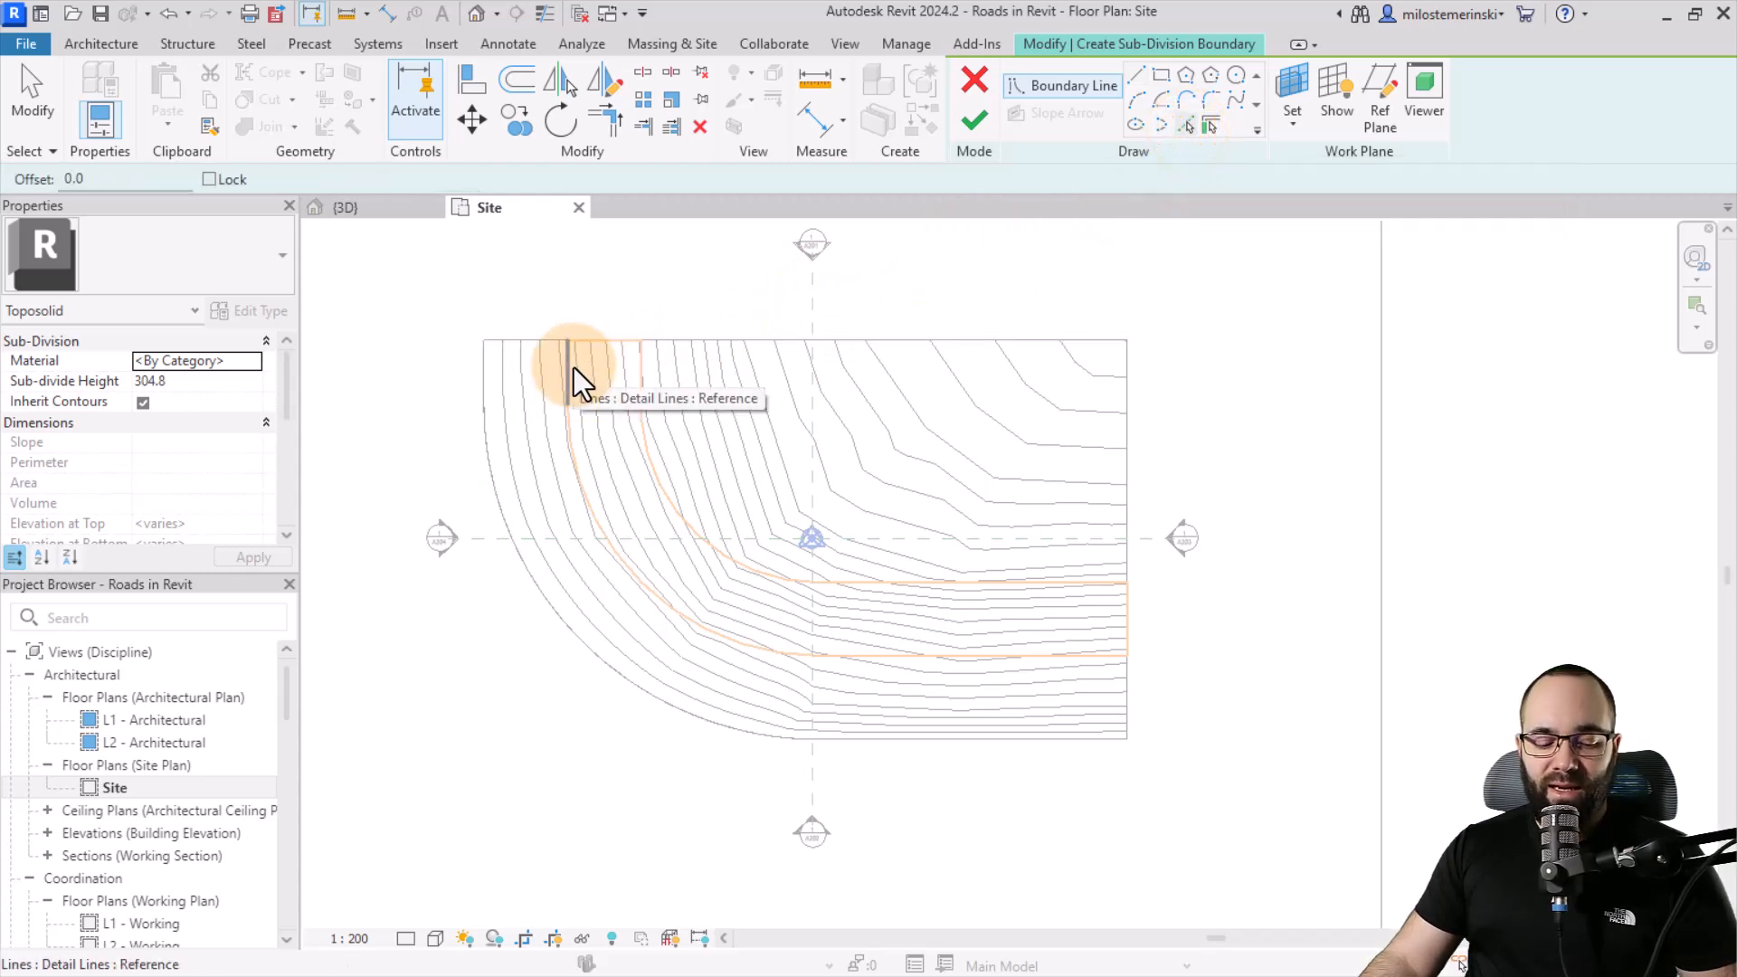
key("Tab")
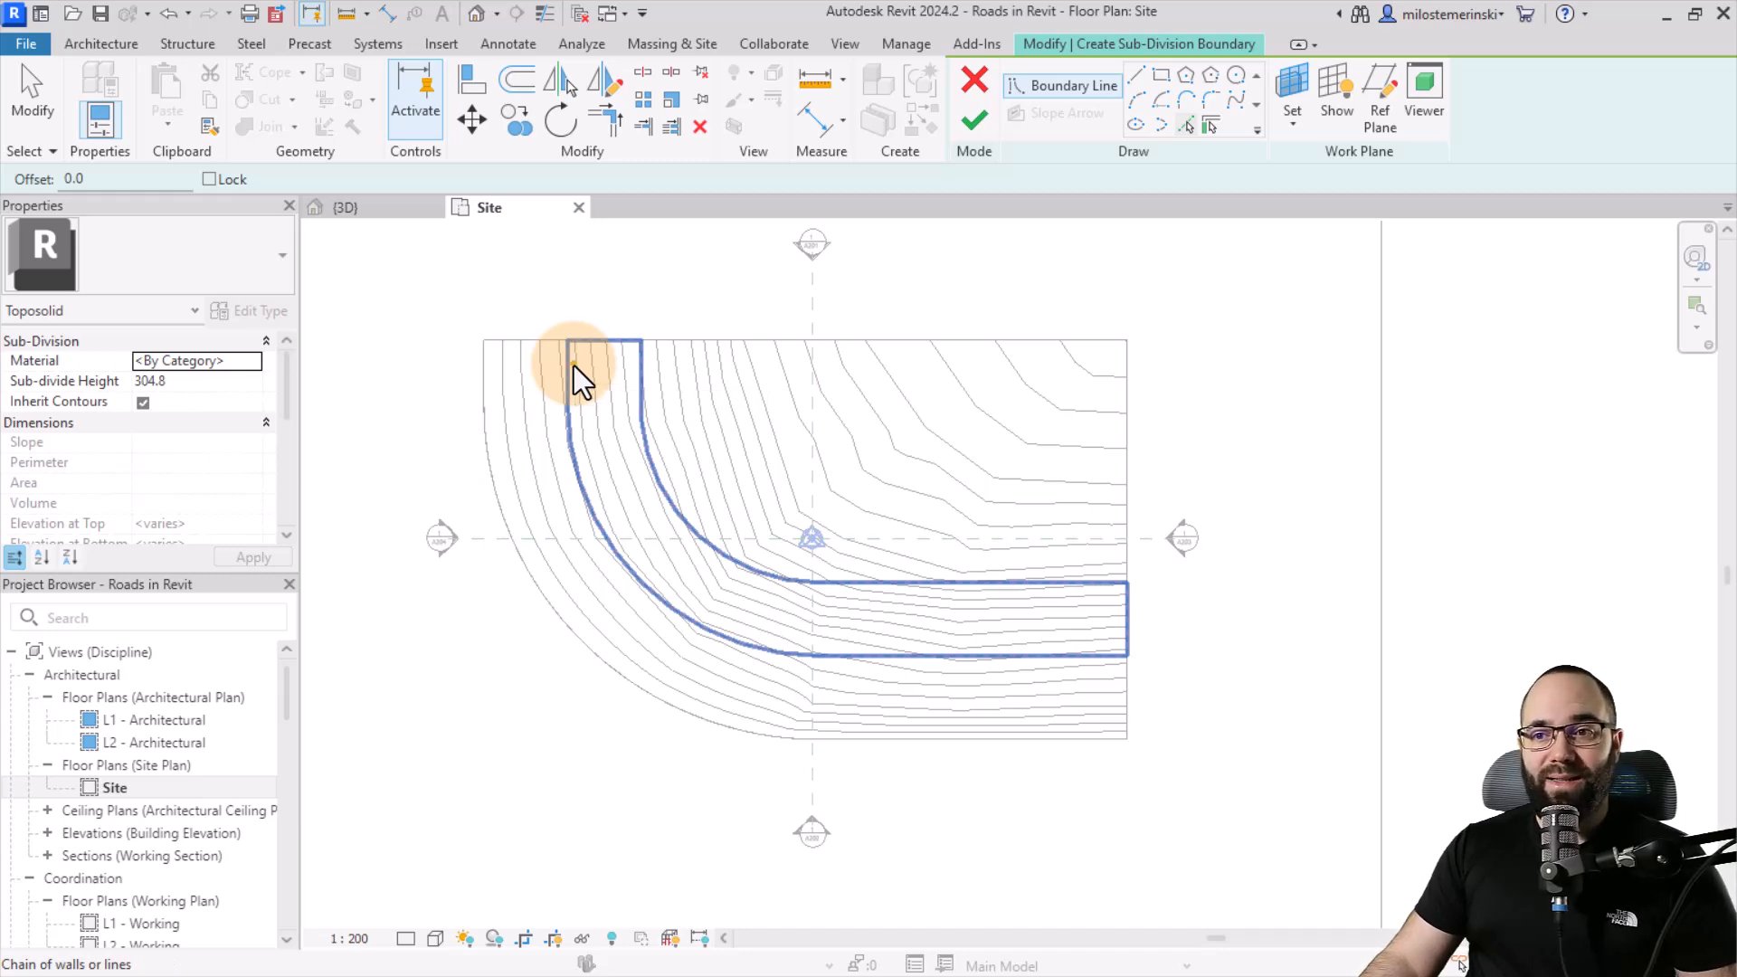
left_click(574, 365)
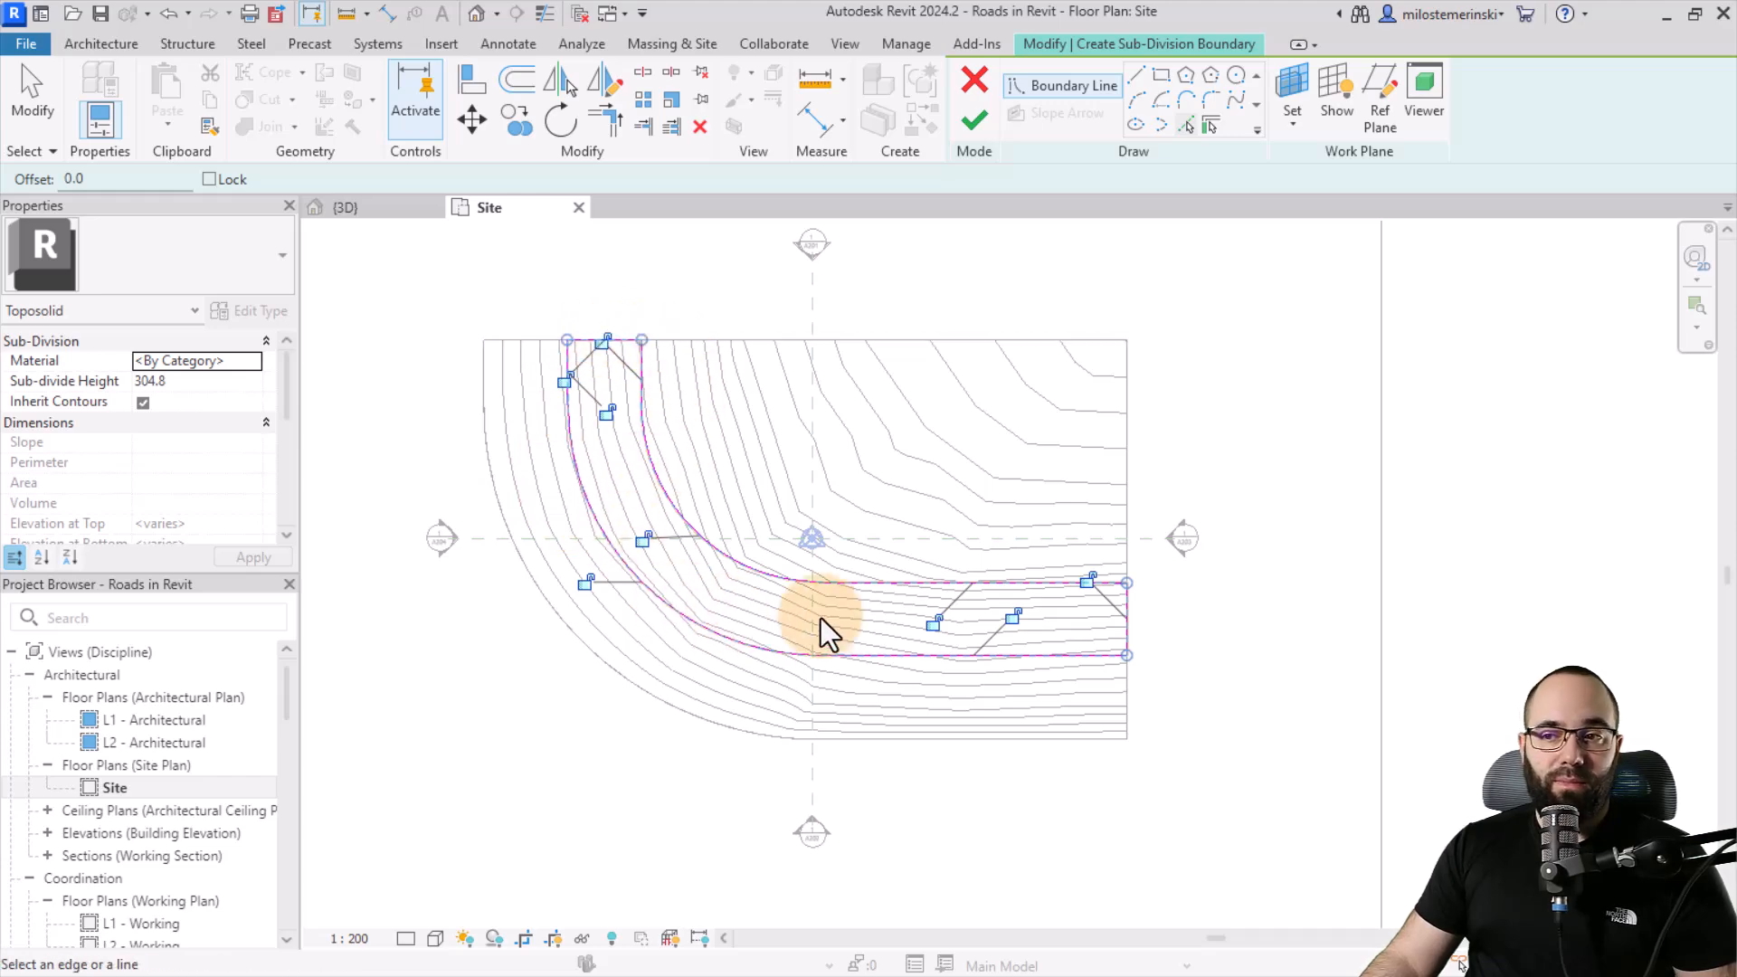
left_click(407, 213)
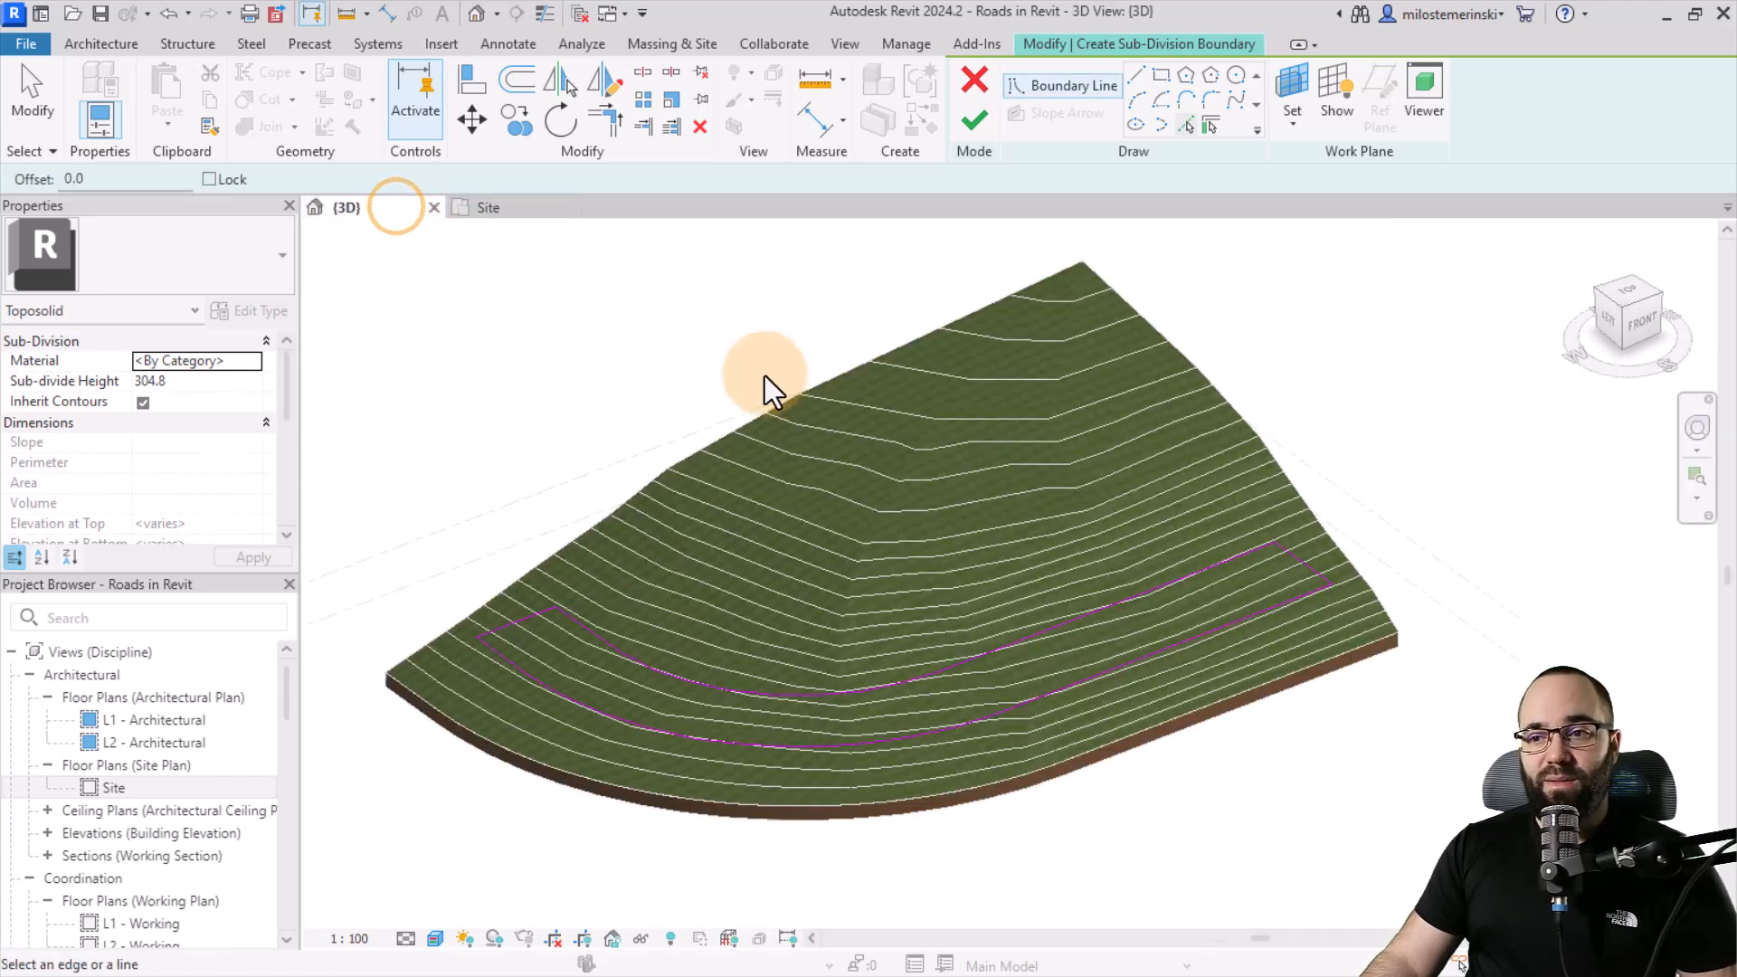
Finish the road sub-division boundary and orbit to review the new band on the slope.
left_click(976, 124)
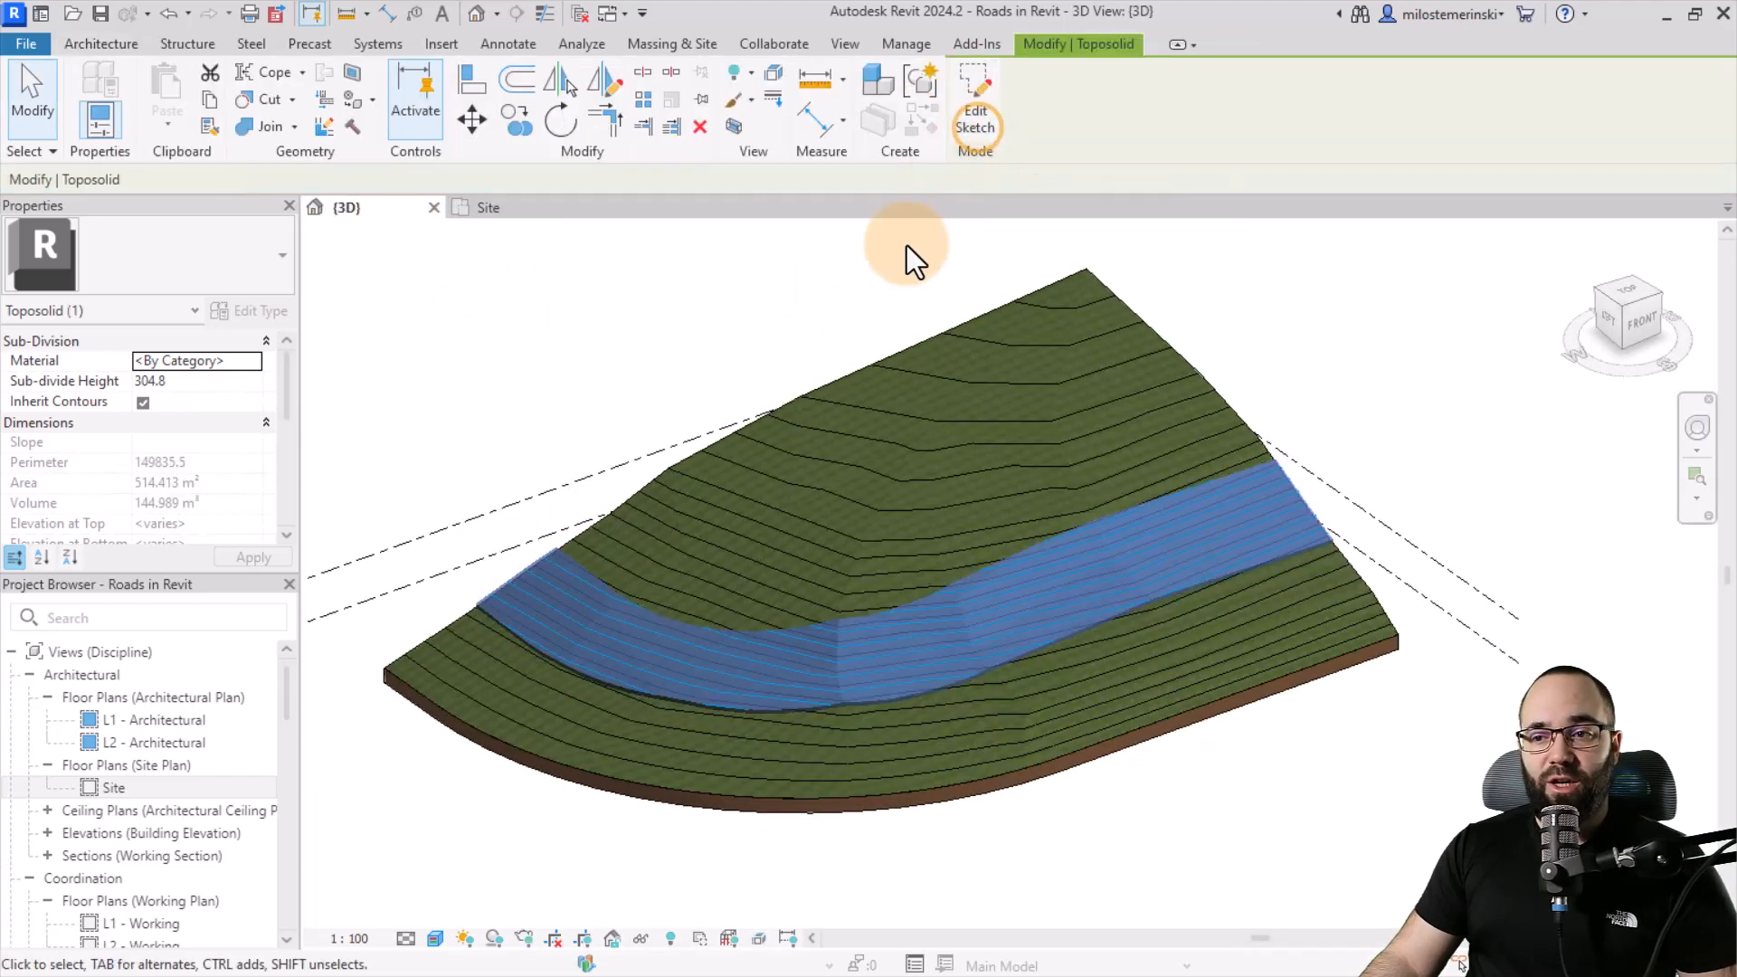
mouse_move(805, 552)
middle_mouse_down("shift")
mouse_move(954, 512)
mouse_move(1054, 435)
mouse_move(868, 533)
middle_mouse_up("shift")
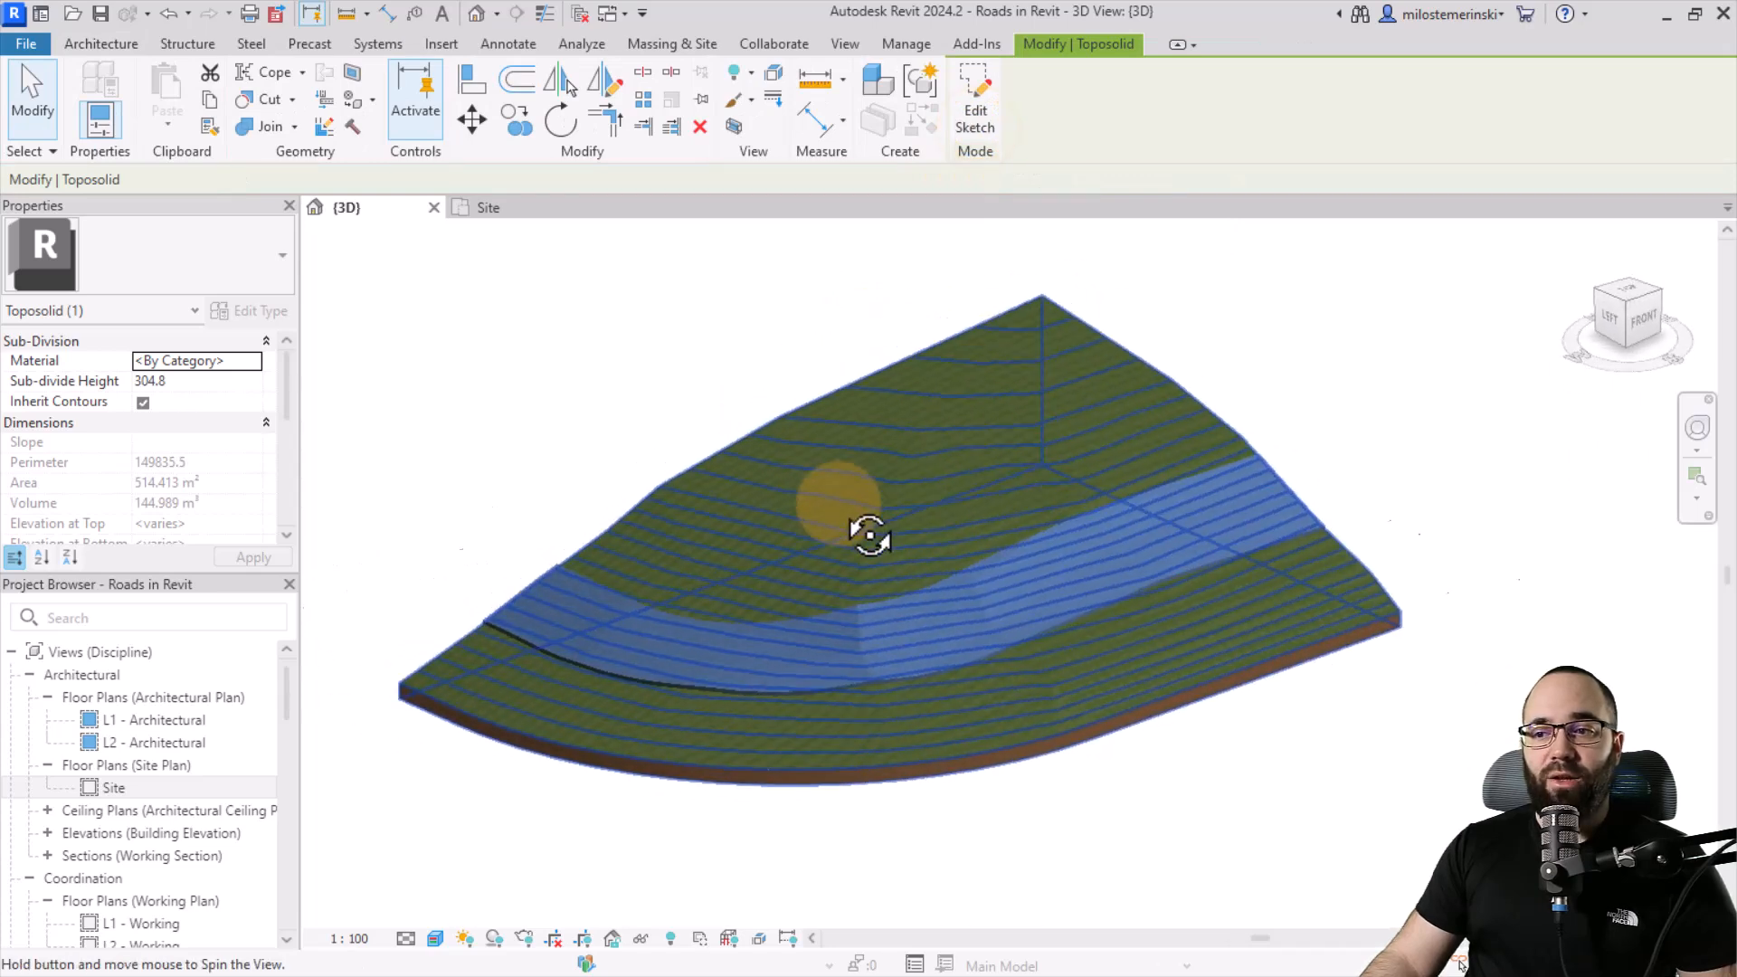
left_click(482, 464)
mouse_move(484, 459)
middle_mouse_down("shift")
mouse_move(633, 531)
mouse_move(523, 576)
middle_mouse_up("shift")
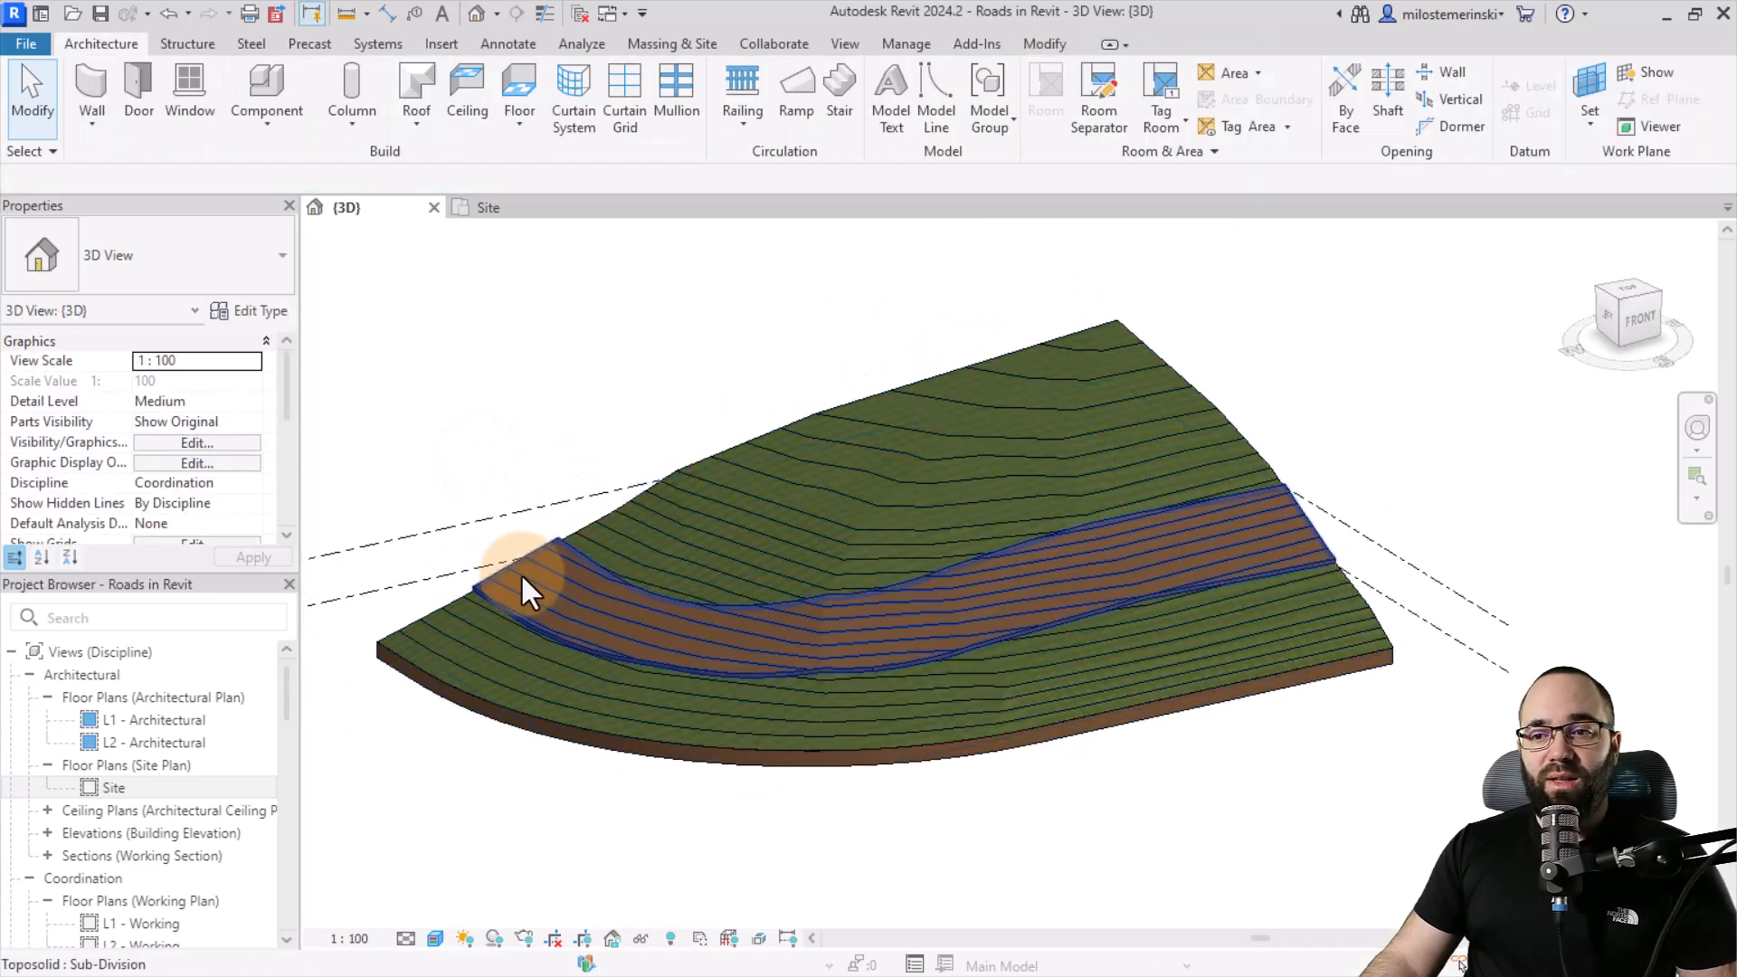
scroll(522, 576, "up", 3)
Assign the Asphalt, Pavement material to the road sub-division via the Material Browser.
left_click(536, 535)
scroll(550, 505, "up", 1)
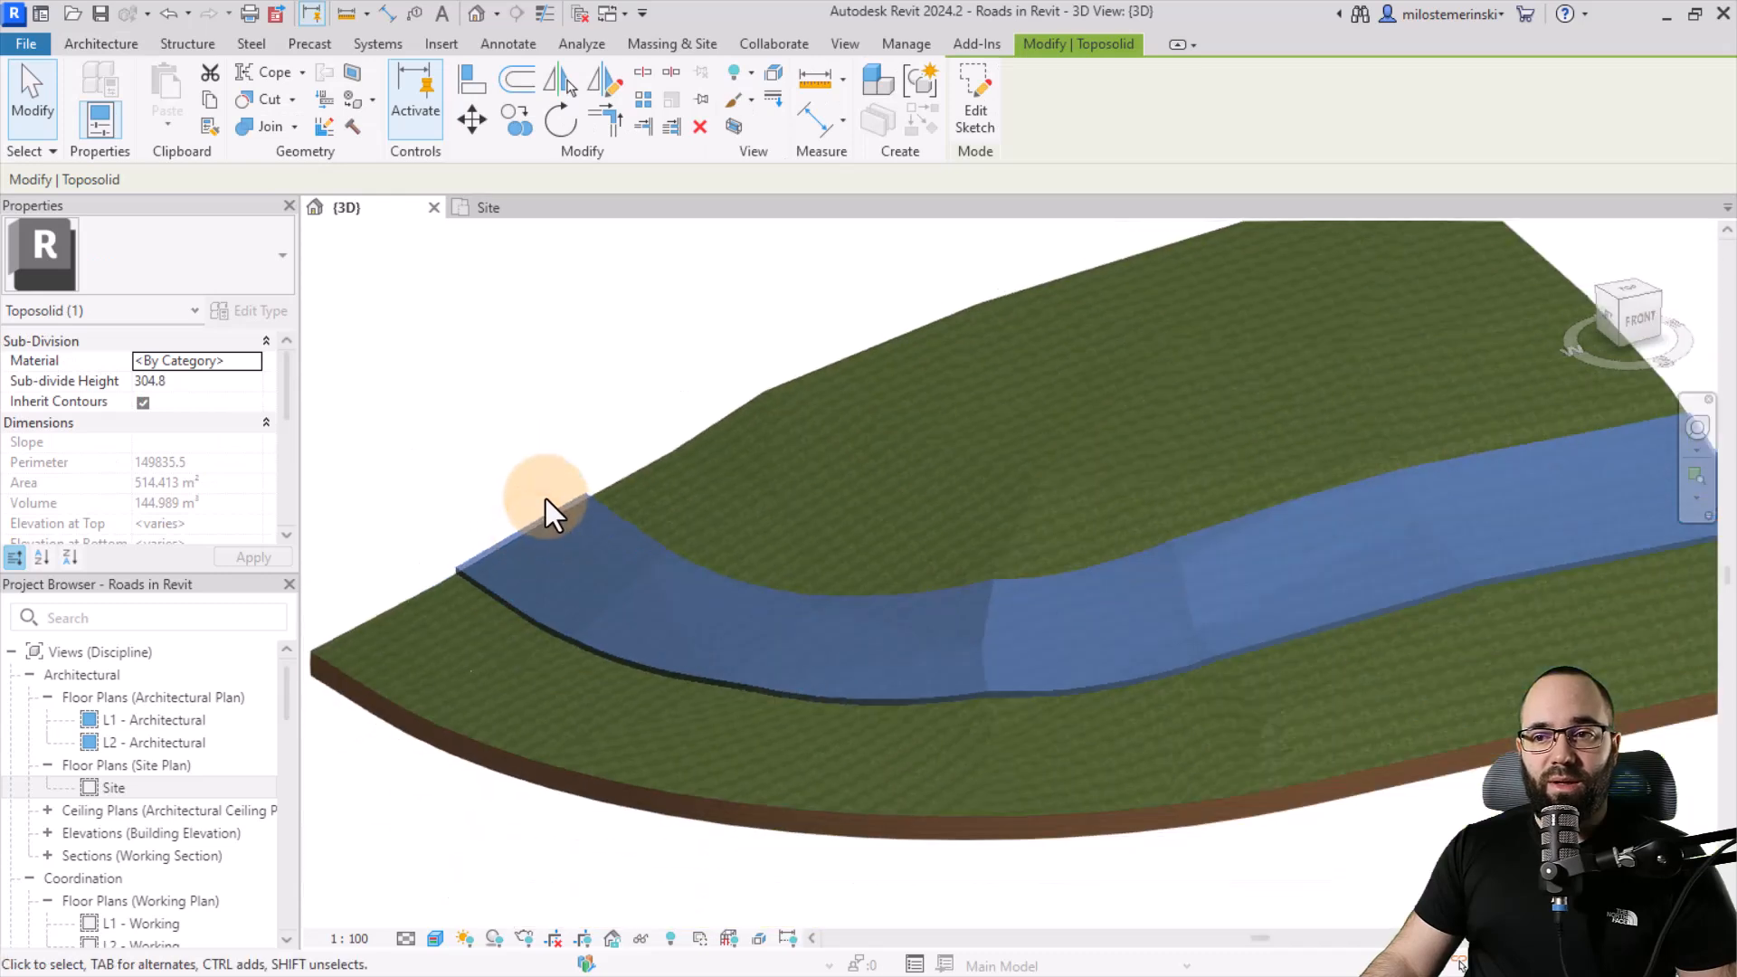
scroll(546, 499, "down", 3)
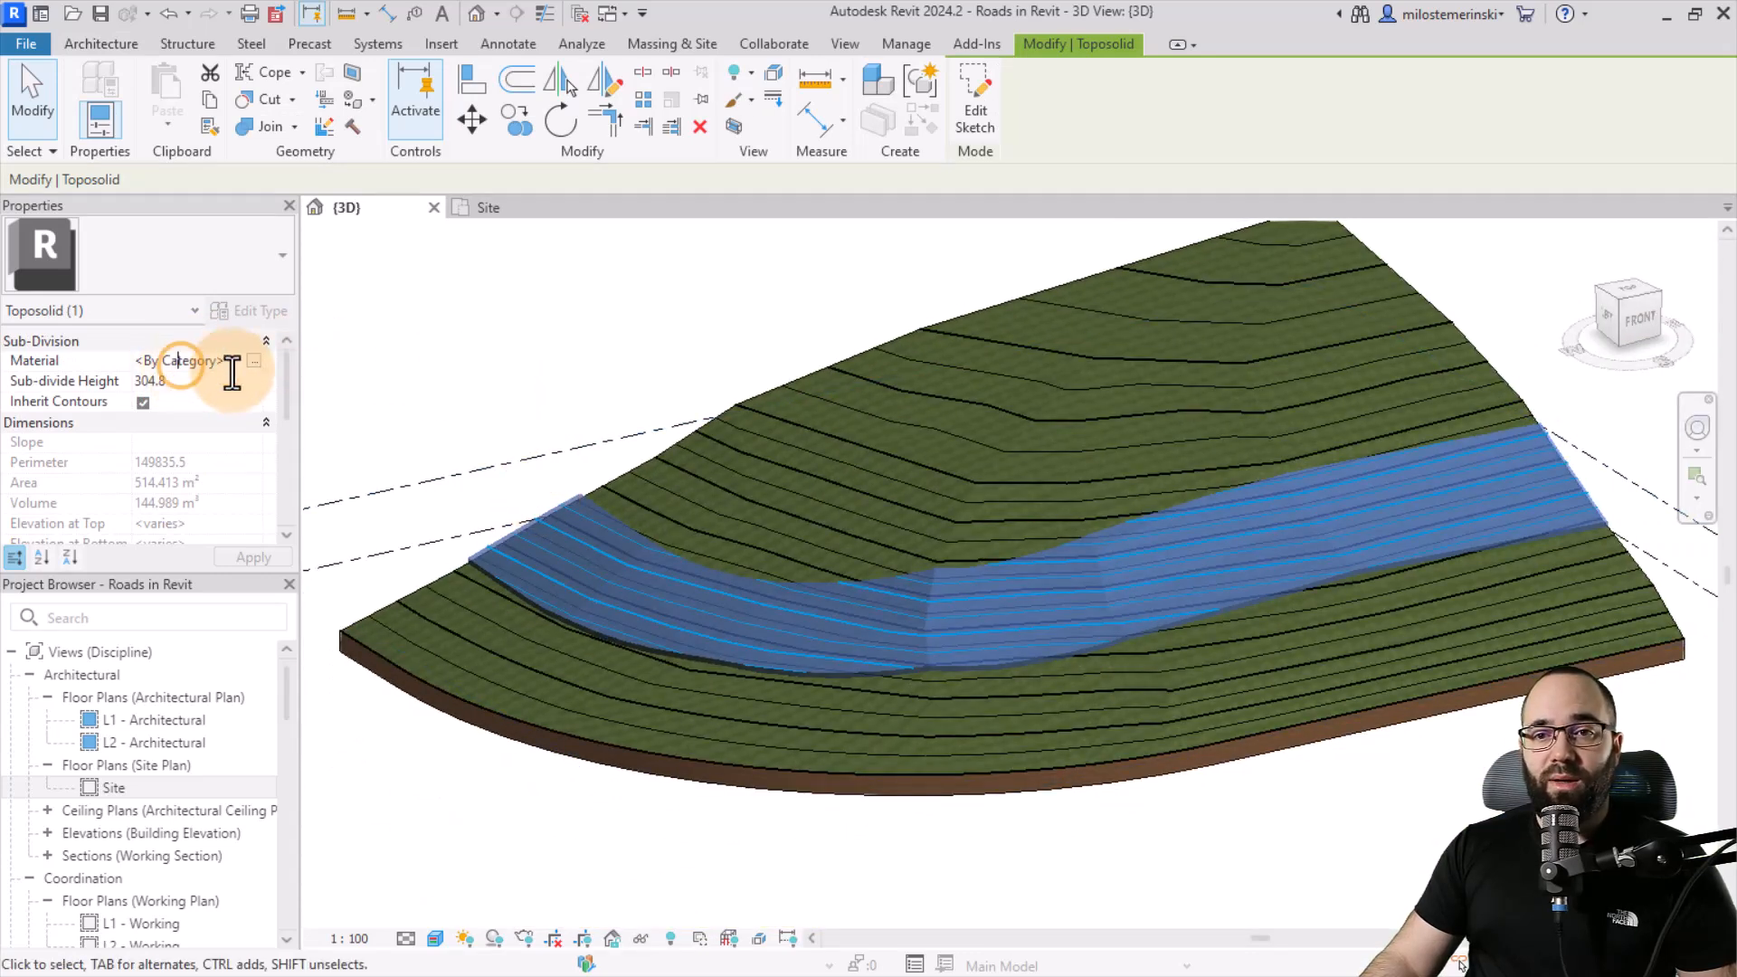
left_click(254, 361)
left_click(254, 361)
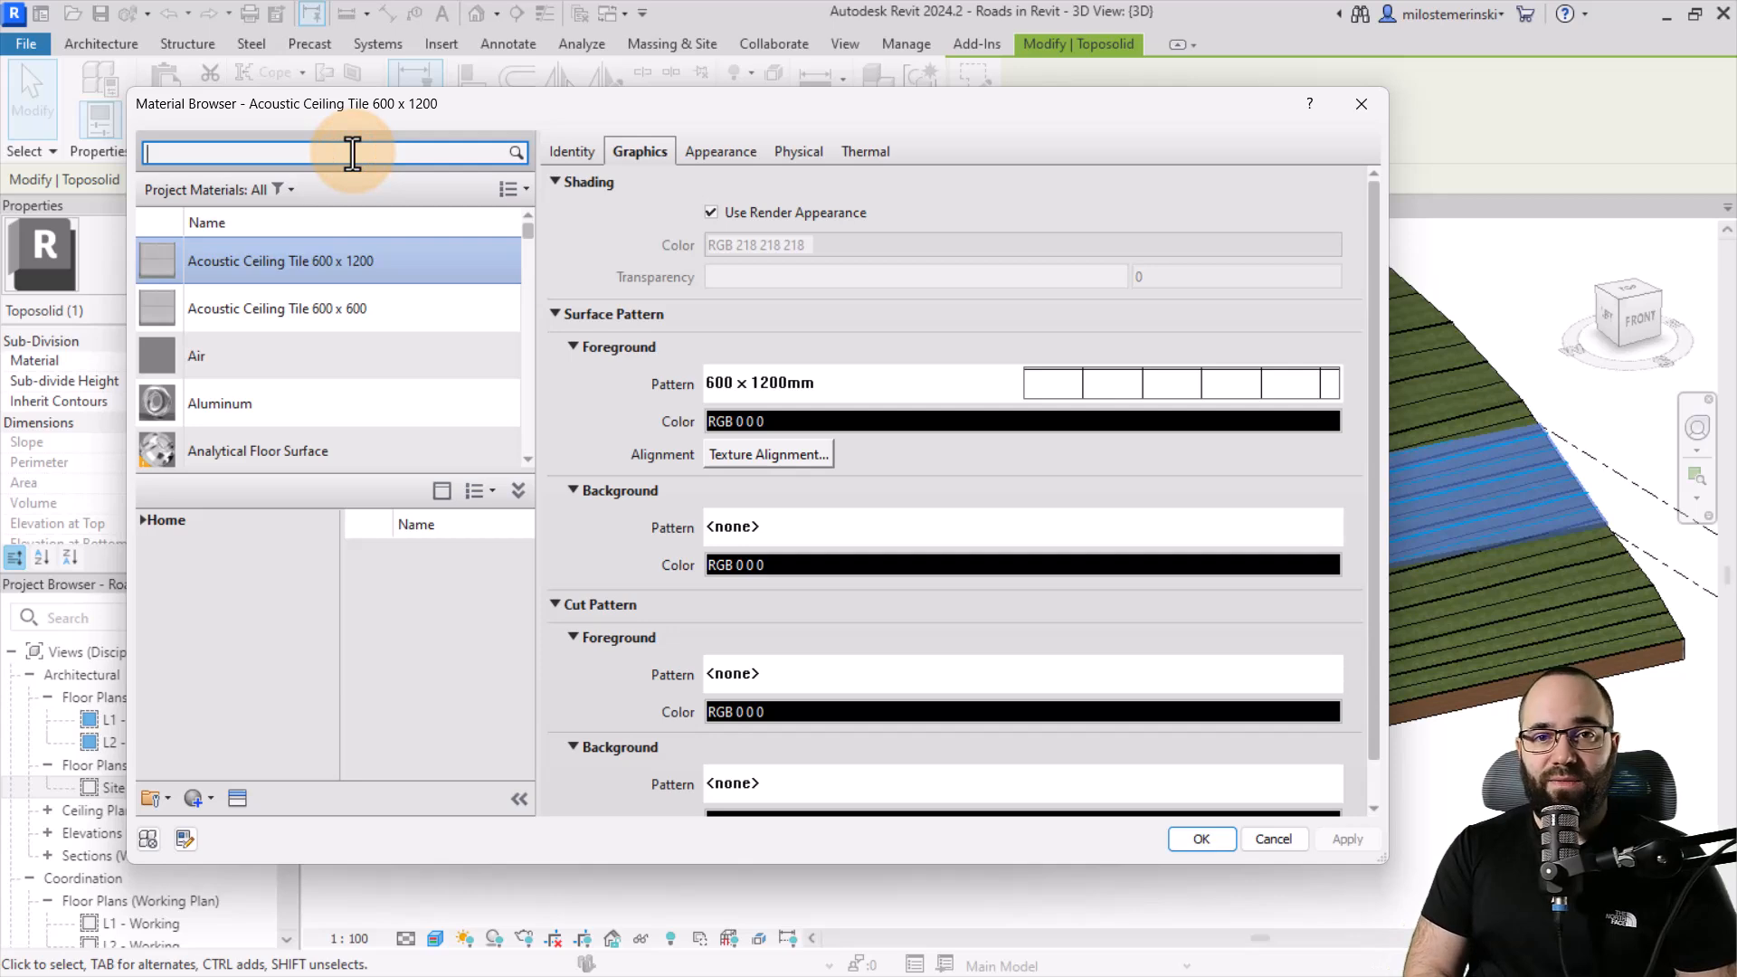
type("asp")
double_click(260, 342)
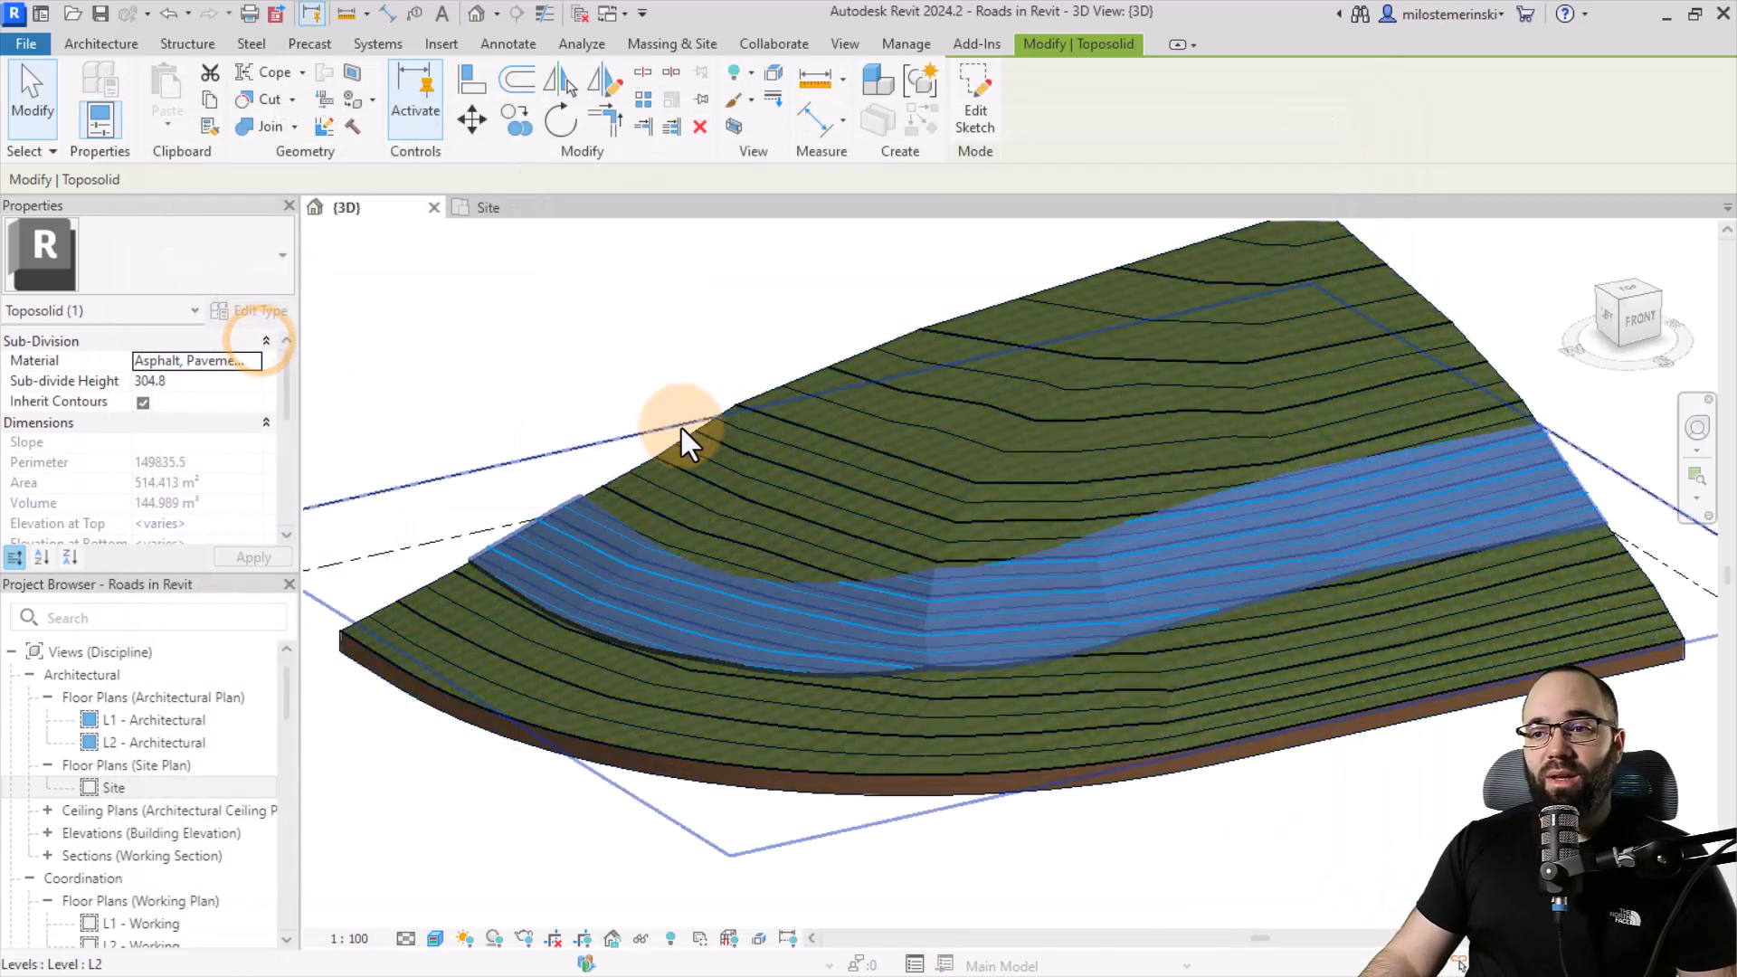
left_click(600, 377)
Select the hillside toposolid and enter Modify Sub Elements to expose its mesh points.
middle_click_drag(601, 377, 617, 407, "shift")
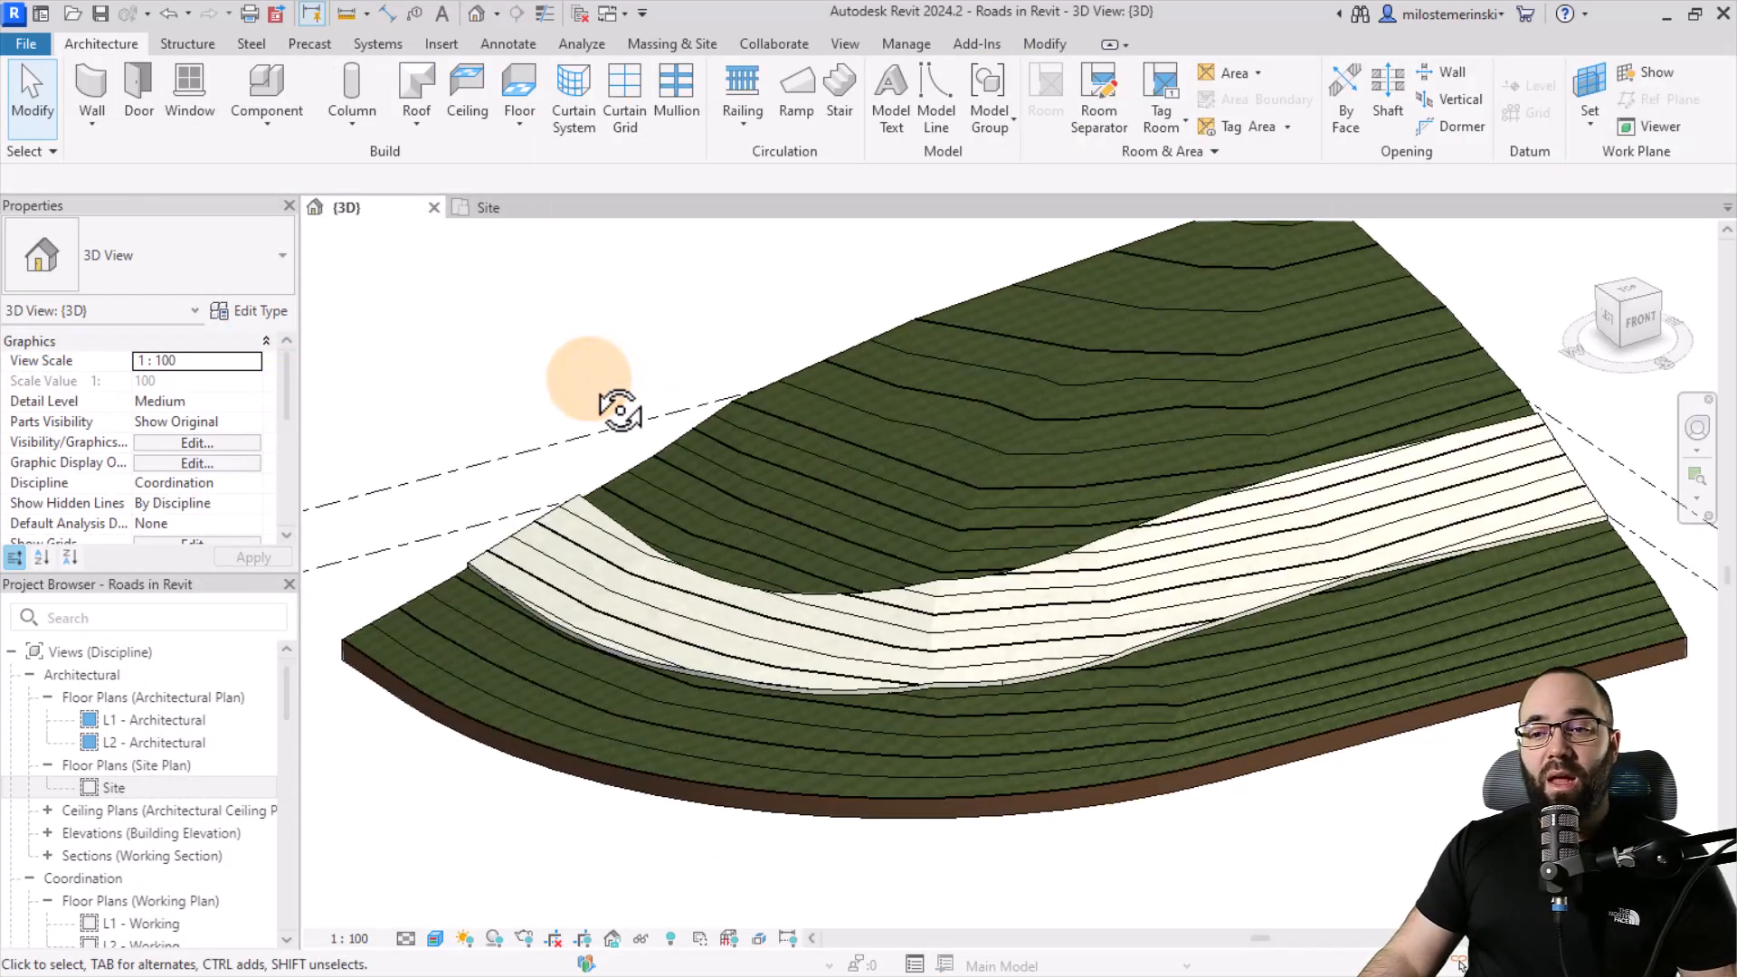
mouse_move(1182, 861)
middle_mouse_down("shift")
mouse_move(1431, 692)
mouse_move(1226, 802)
mouse_move(1110, 792)
mouse_move(1134, 806)
middle_mouse_up("shift")
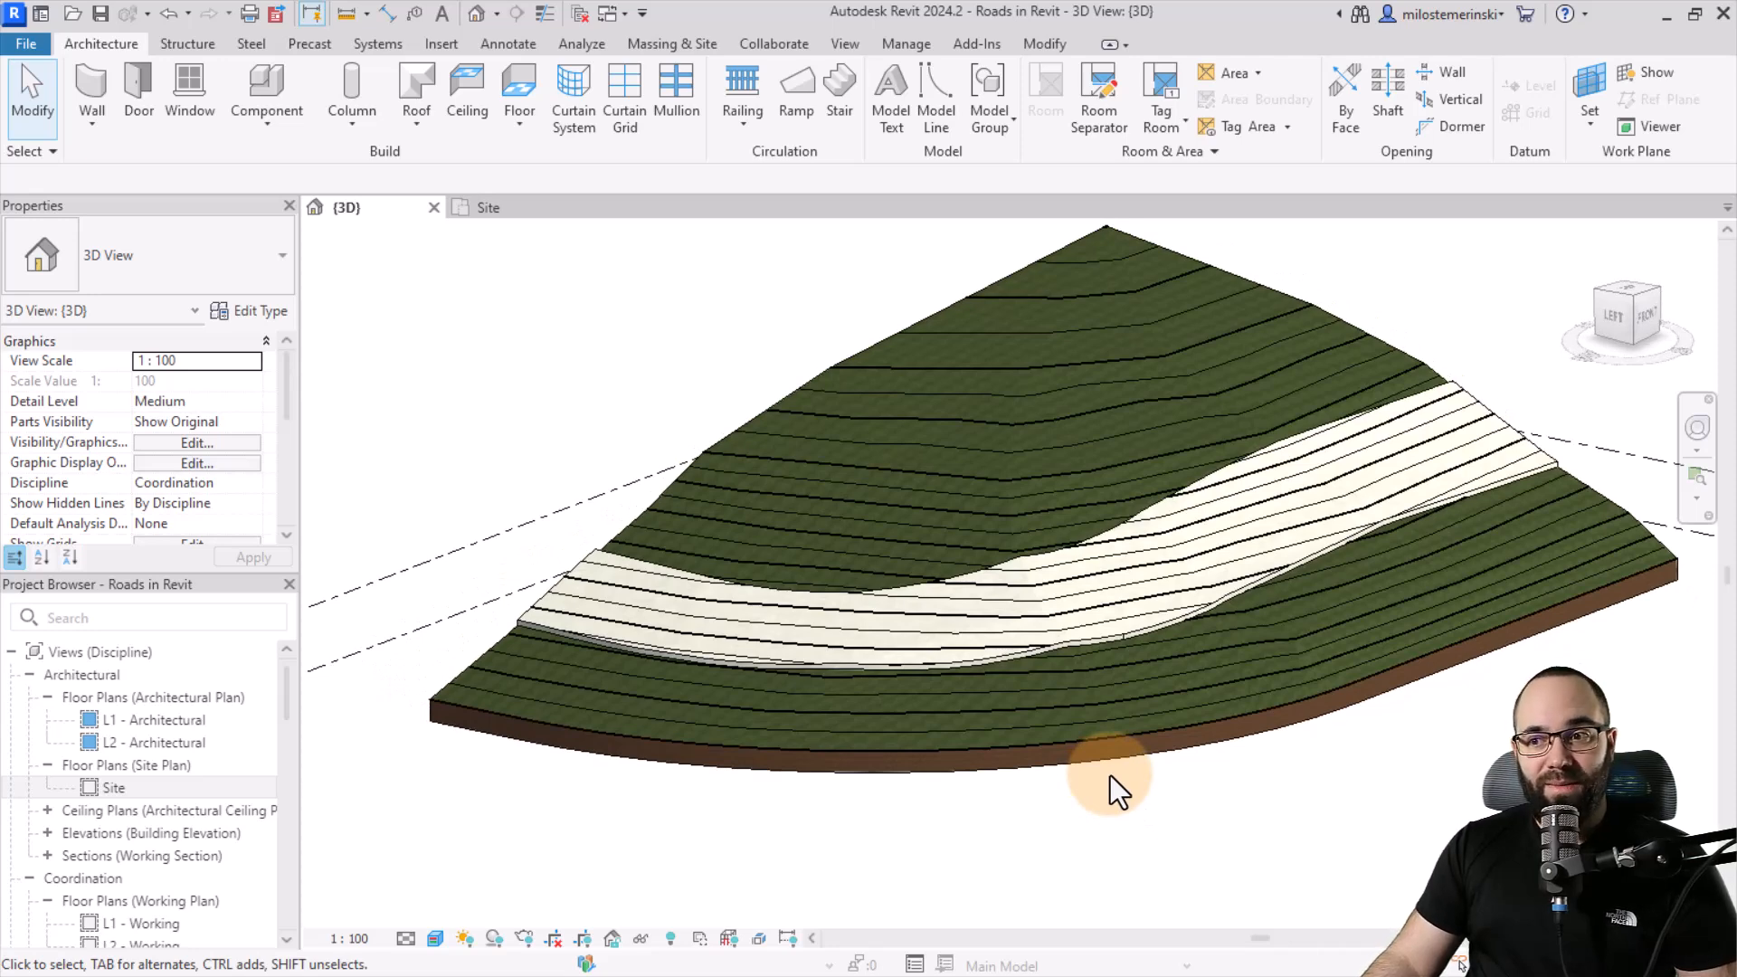
mouse_move(1110, 791)
middle_mouse_down("shift")
mouse_move(1259, 806)
mouse_move(1125, 838)
middle_mouse_up("shift")
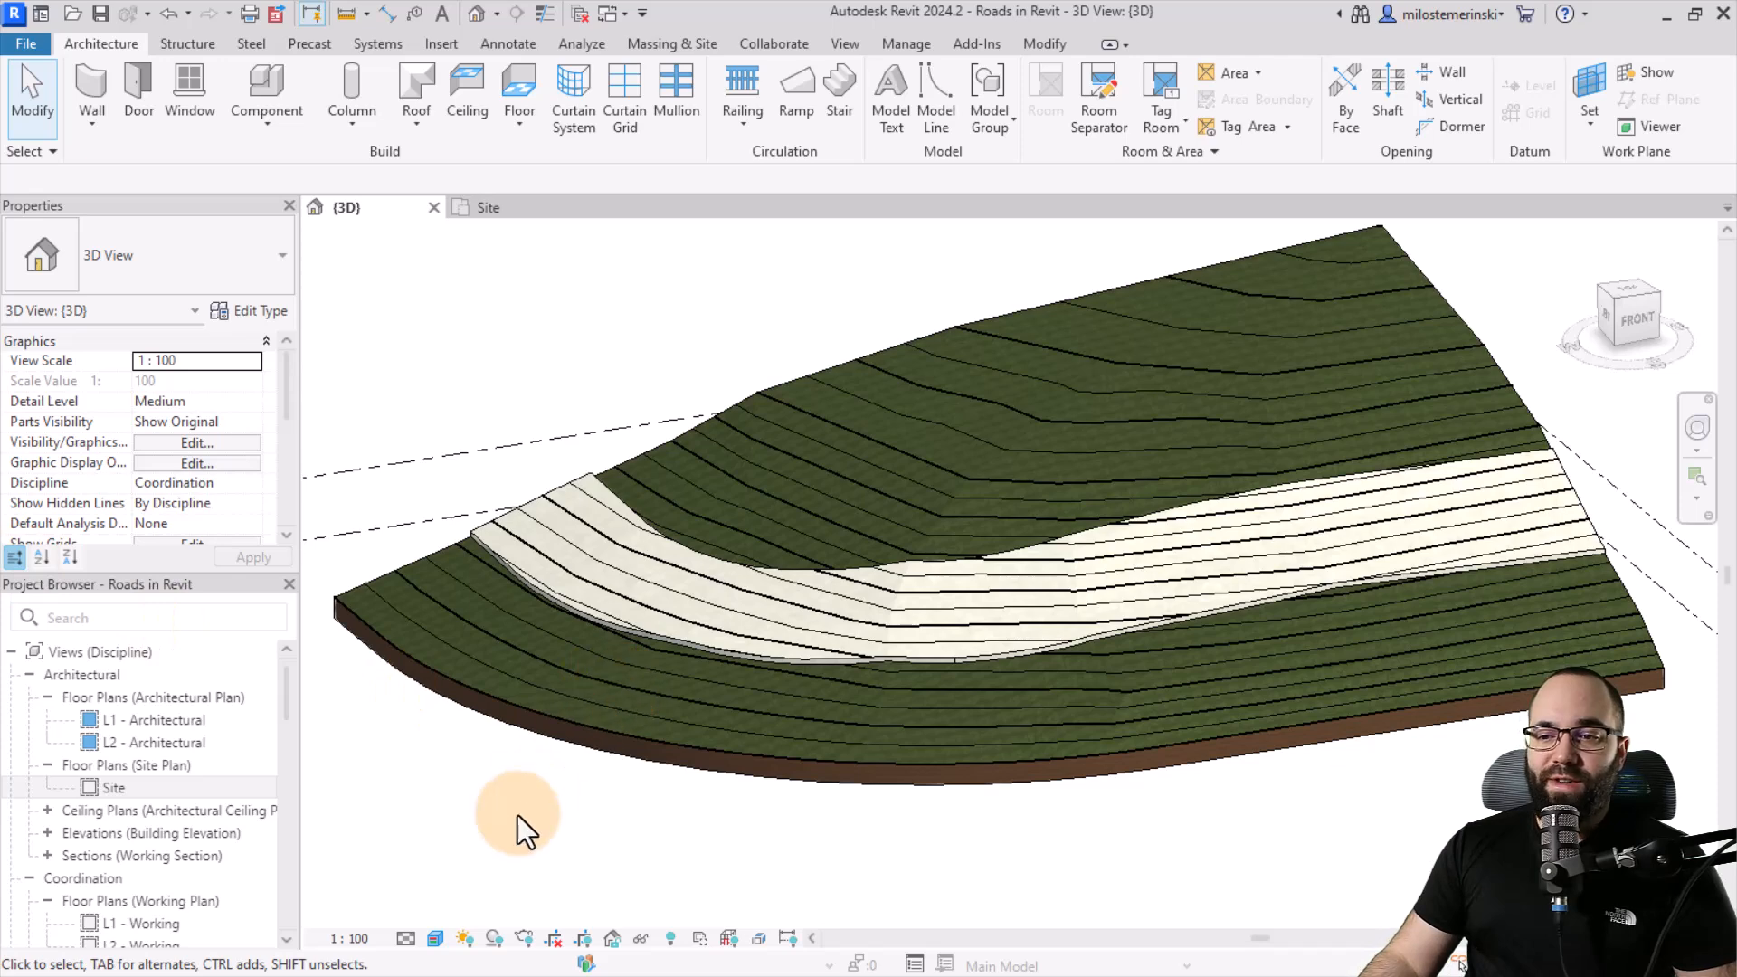
mouse_move(543, 842)
middle_mouse_down("shift")
mouse_move(575, 845)
mouse_move(497, 671)
middle_mouse_up("shift")
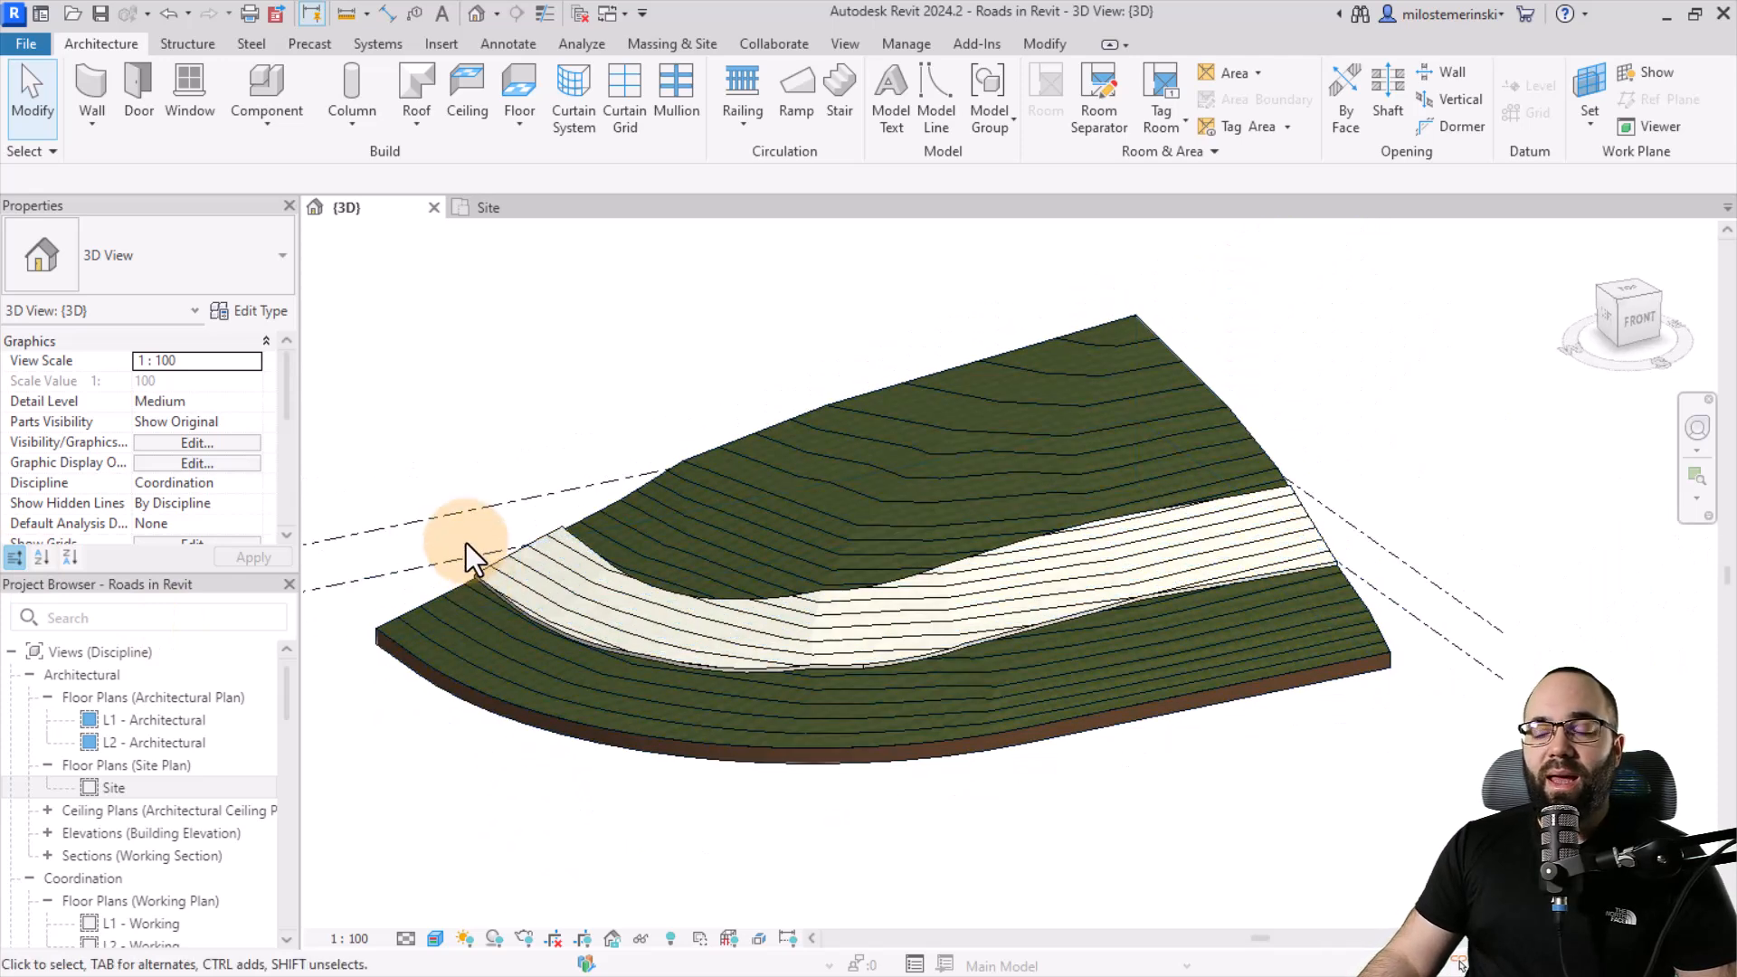
left_click(592, 515)
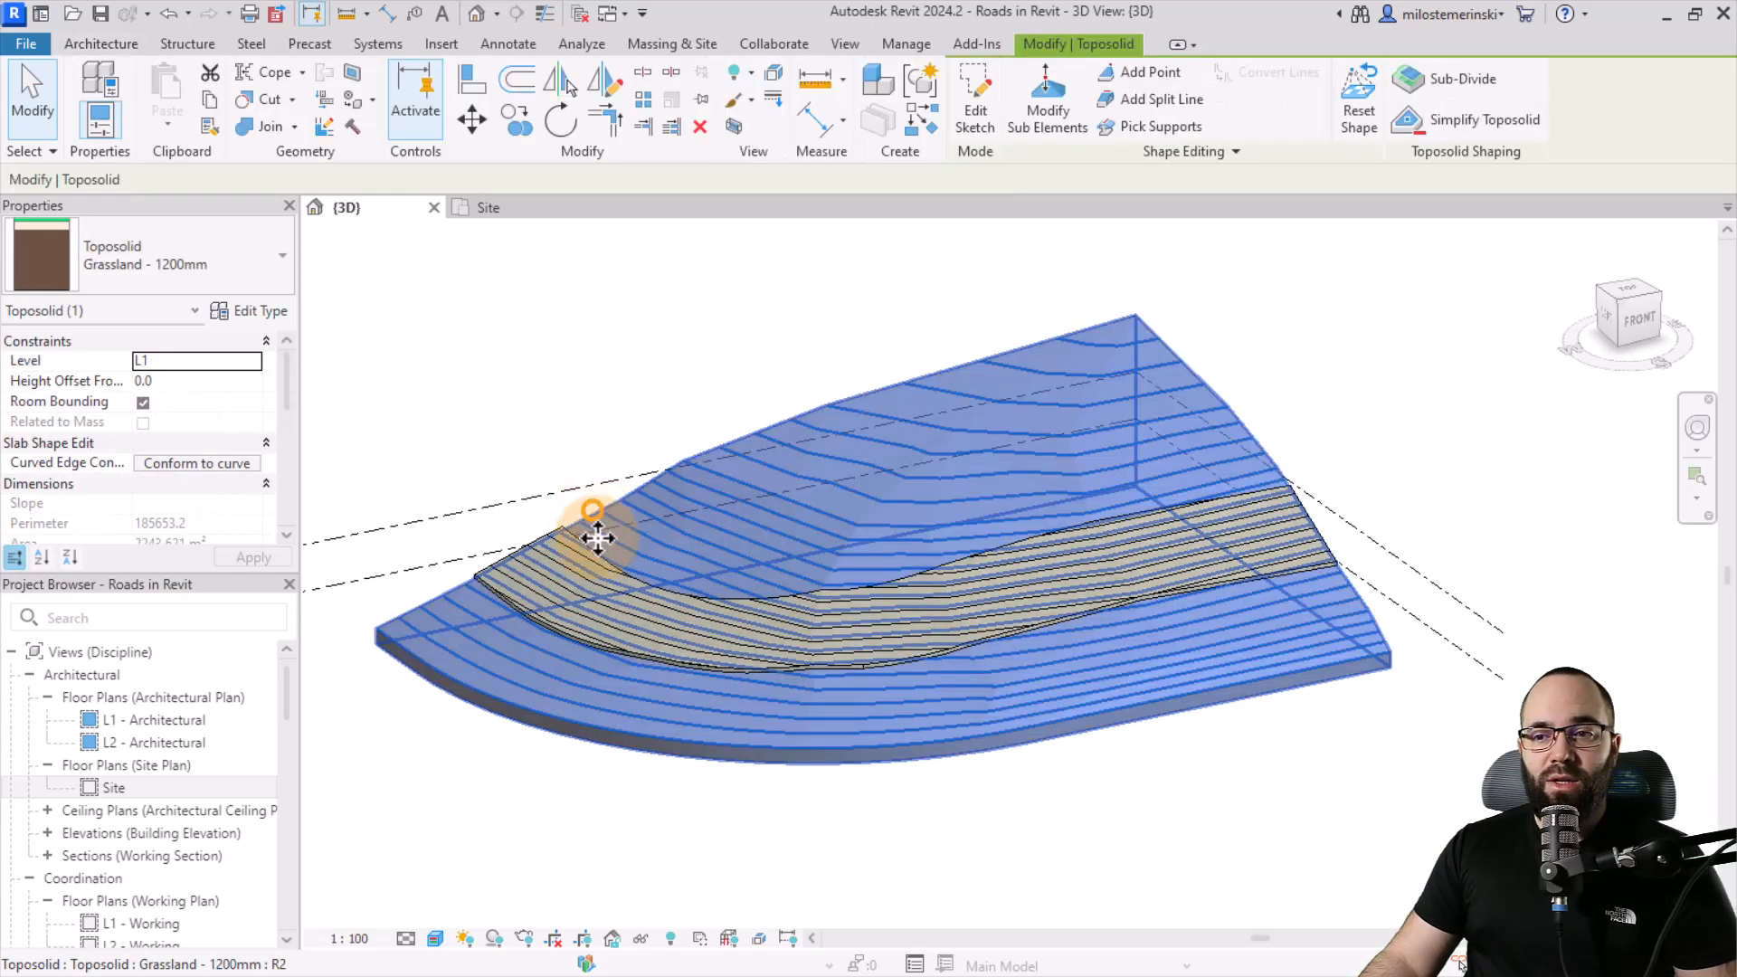
middle_click_drag(593, 514, 658, 651, "shift")
left_click(1062, 127)
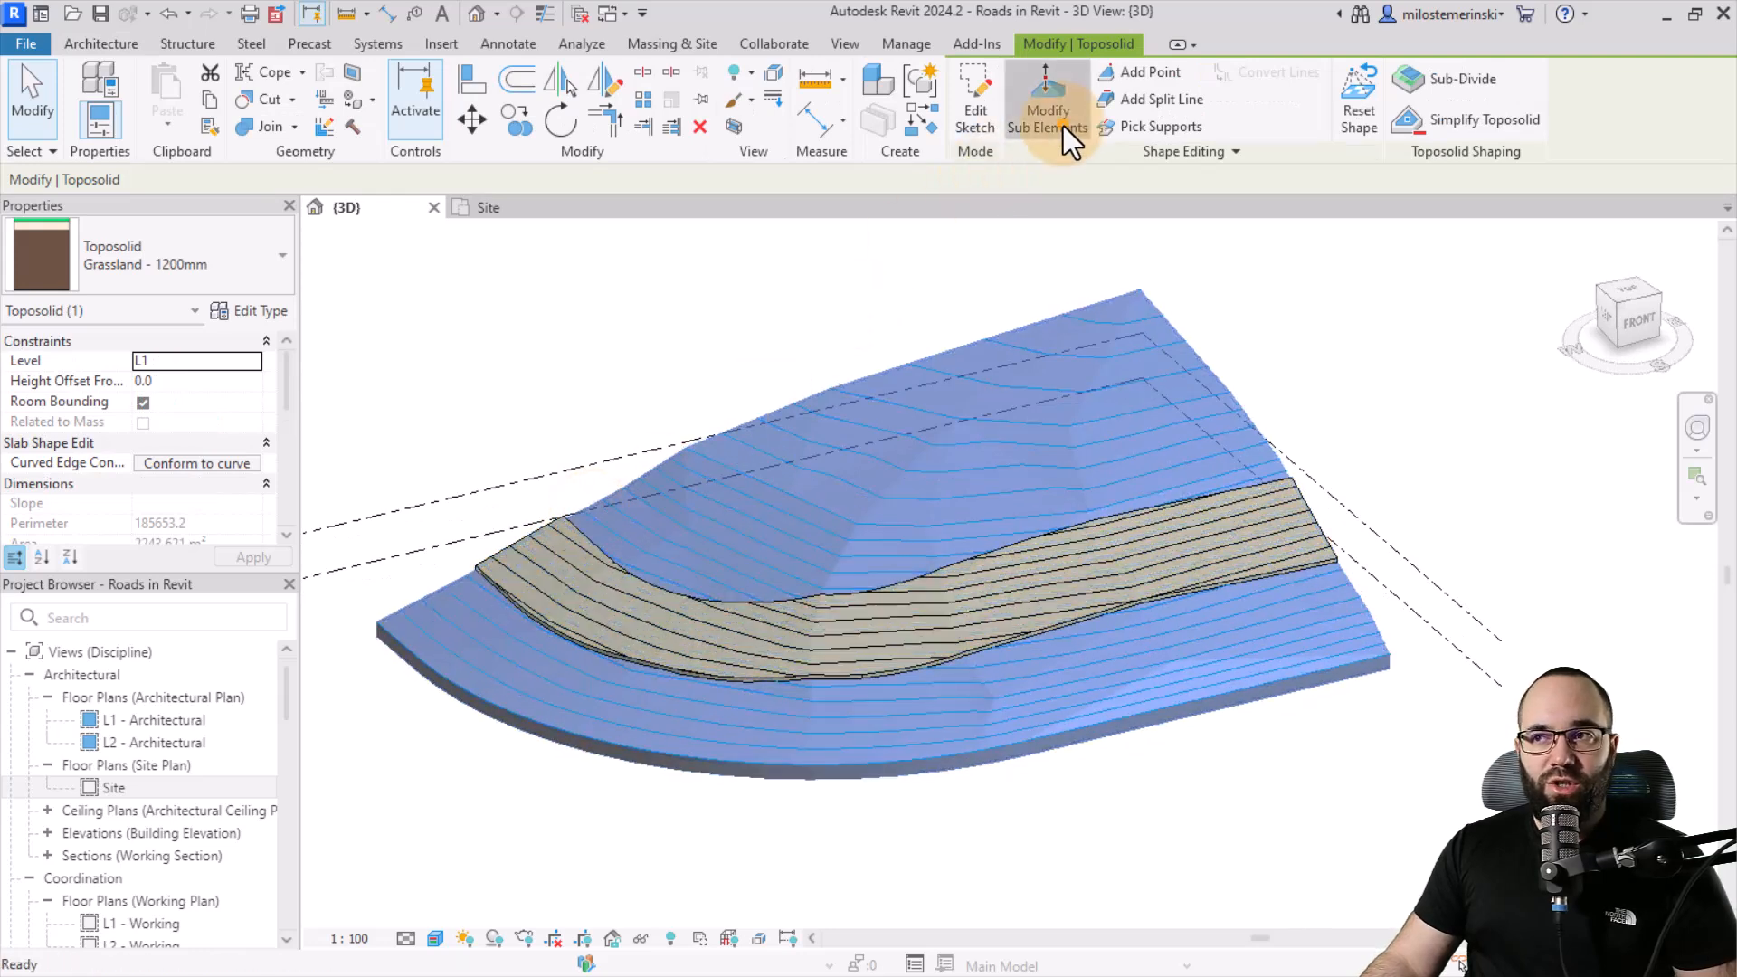
scroll(583, 584, "up", 2)
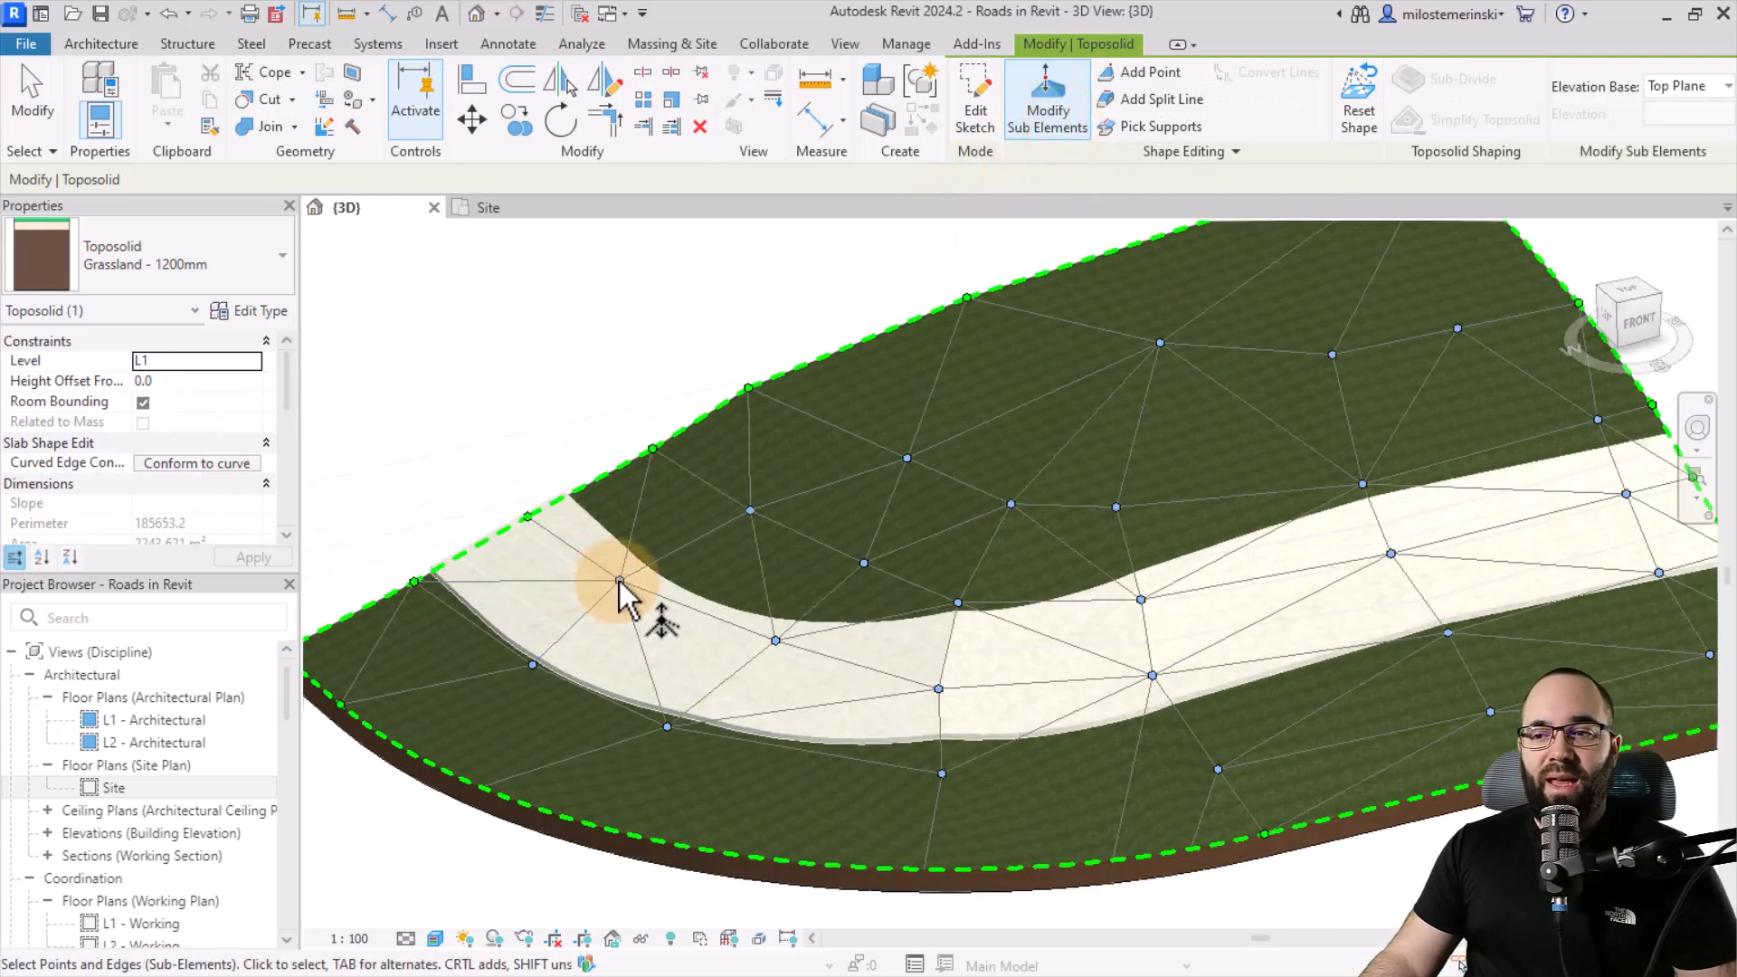
Trial-lower a point near the road start from 4000 to 1702, then undo it.
left_click(618, 584)
mouse_move(620, 593)
middle_mouse_down("shift")
mouse_move(628, 507)
mouse_move(665, 595)
middle_mouse_up("shift")
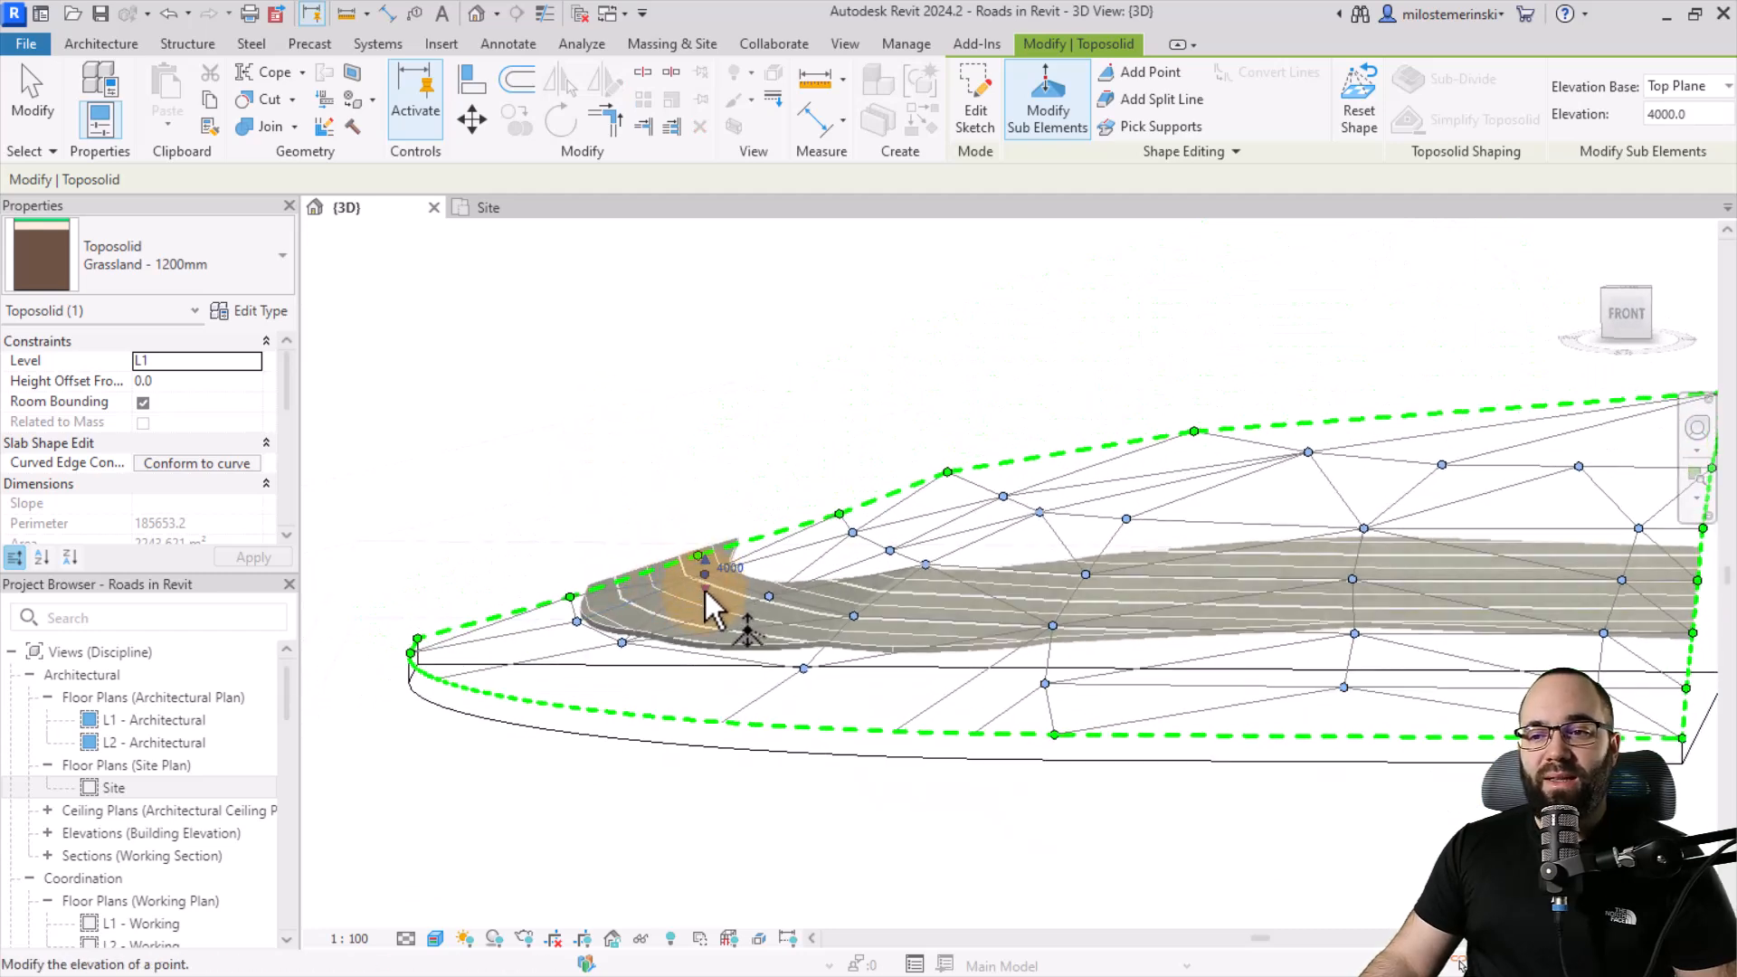
left_click_drag(706, 592, 710, 622)
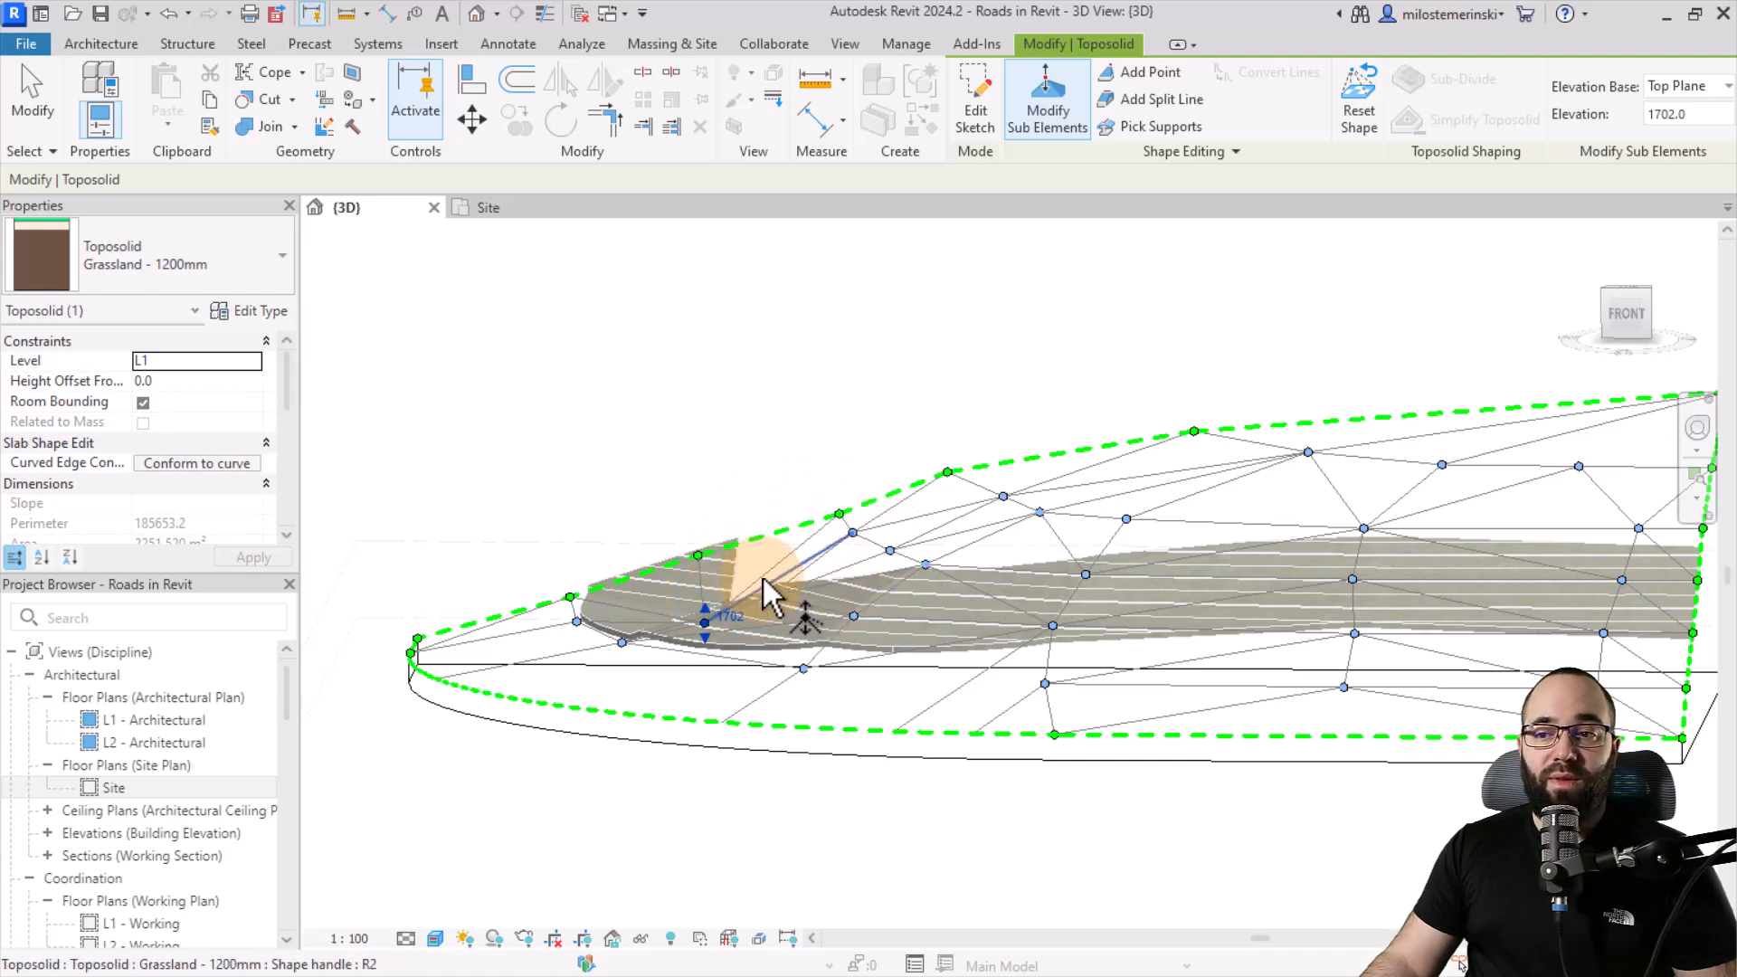
left_click(173, 19)
scroll(620, 503, "up", 2)
scroll(655, 576, "up", 2)
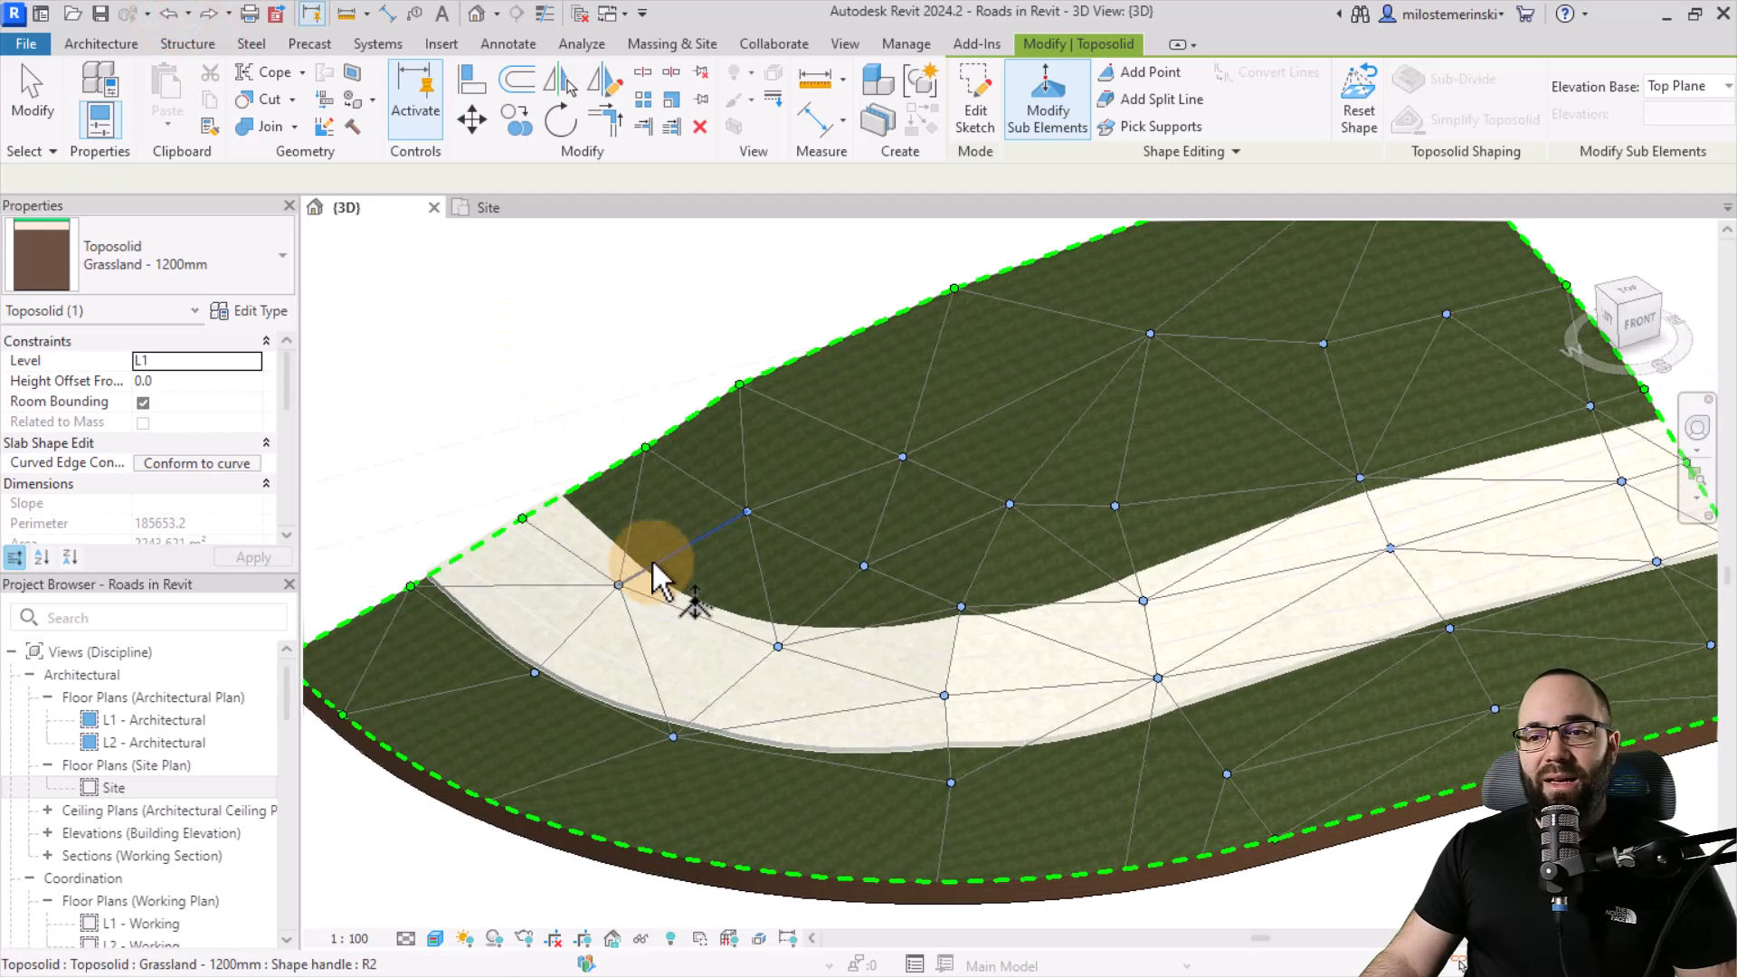
scroll(642, 564, "down", 2)
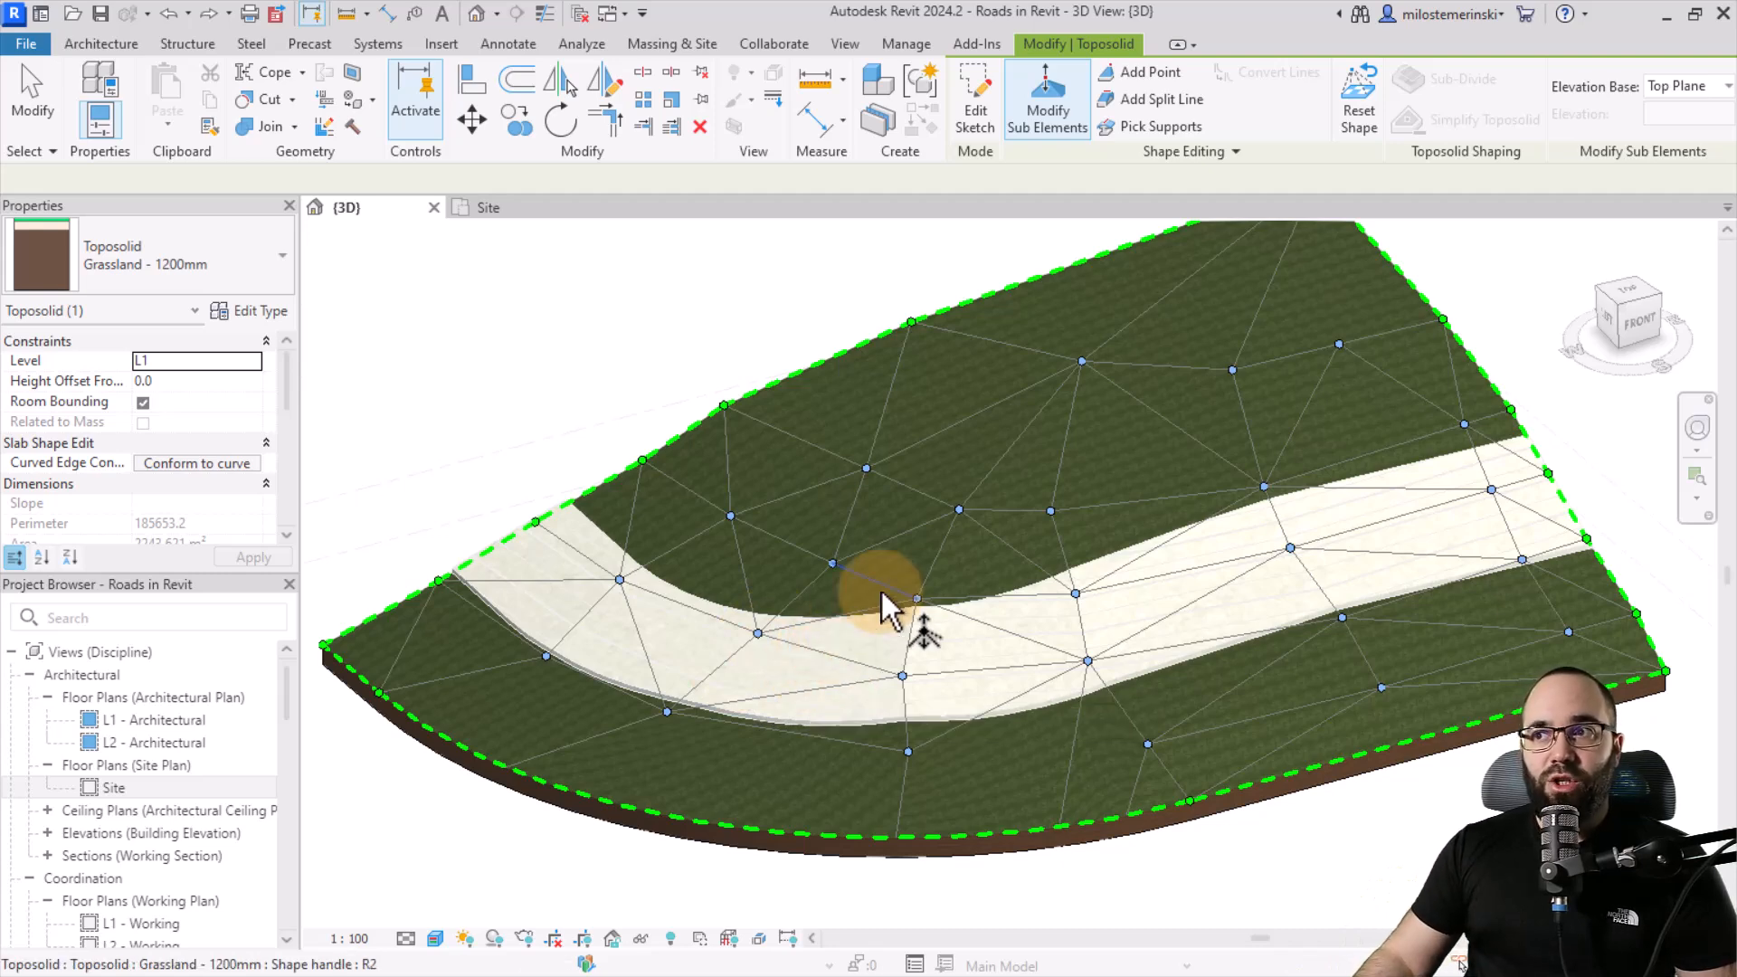
Activate Add Point on the Modify | Toposolid ribbon.
left_click(1137, 74)
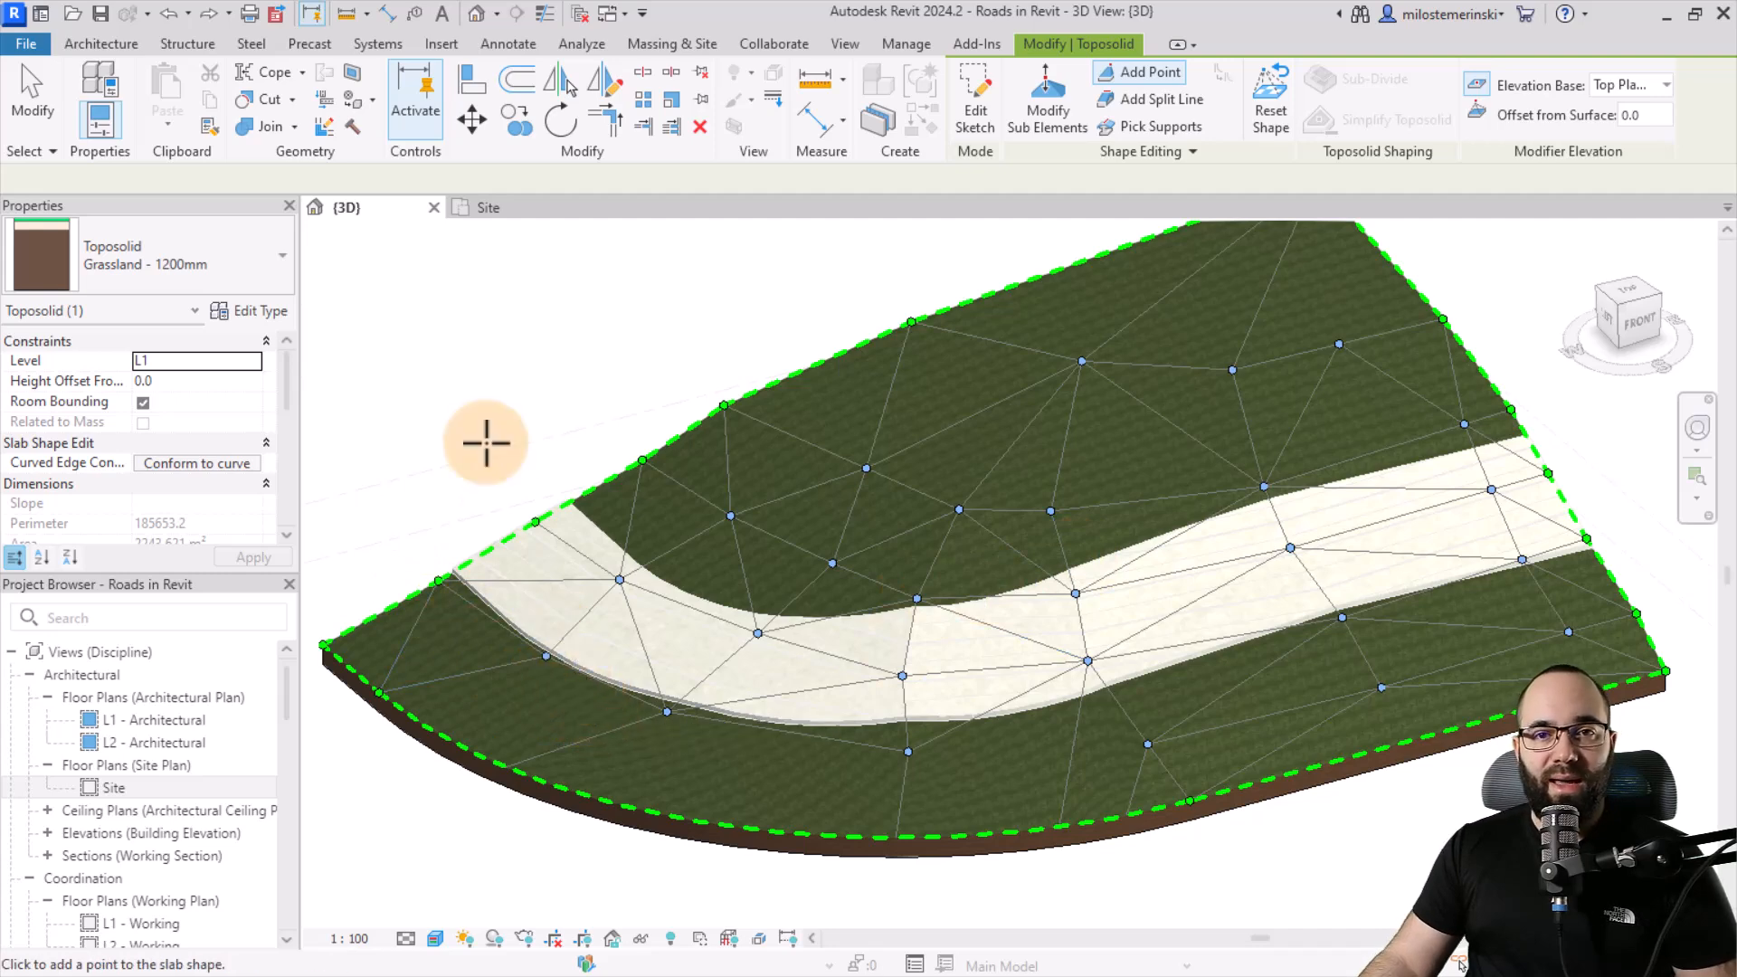
In the Site plan, drop toposolid points all along the road's curved edge from start to end.
left_click(496, 216)
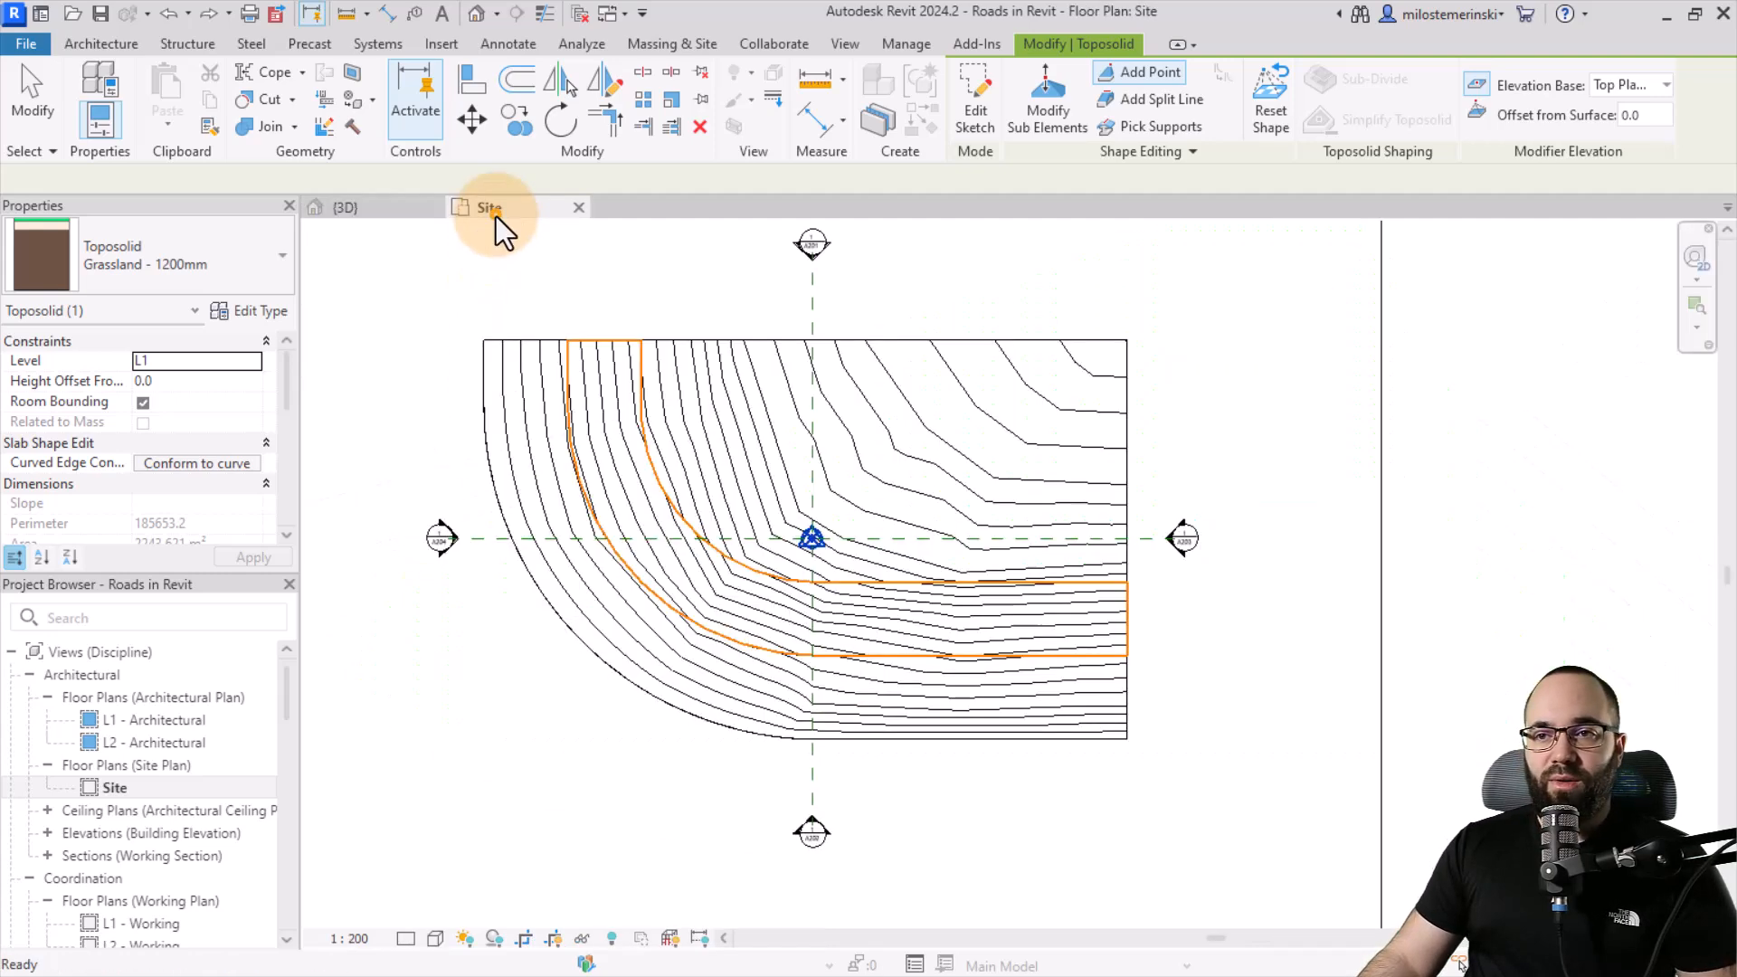
scroll(567, 316, "up", 3)
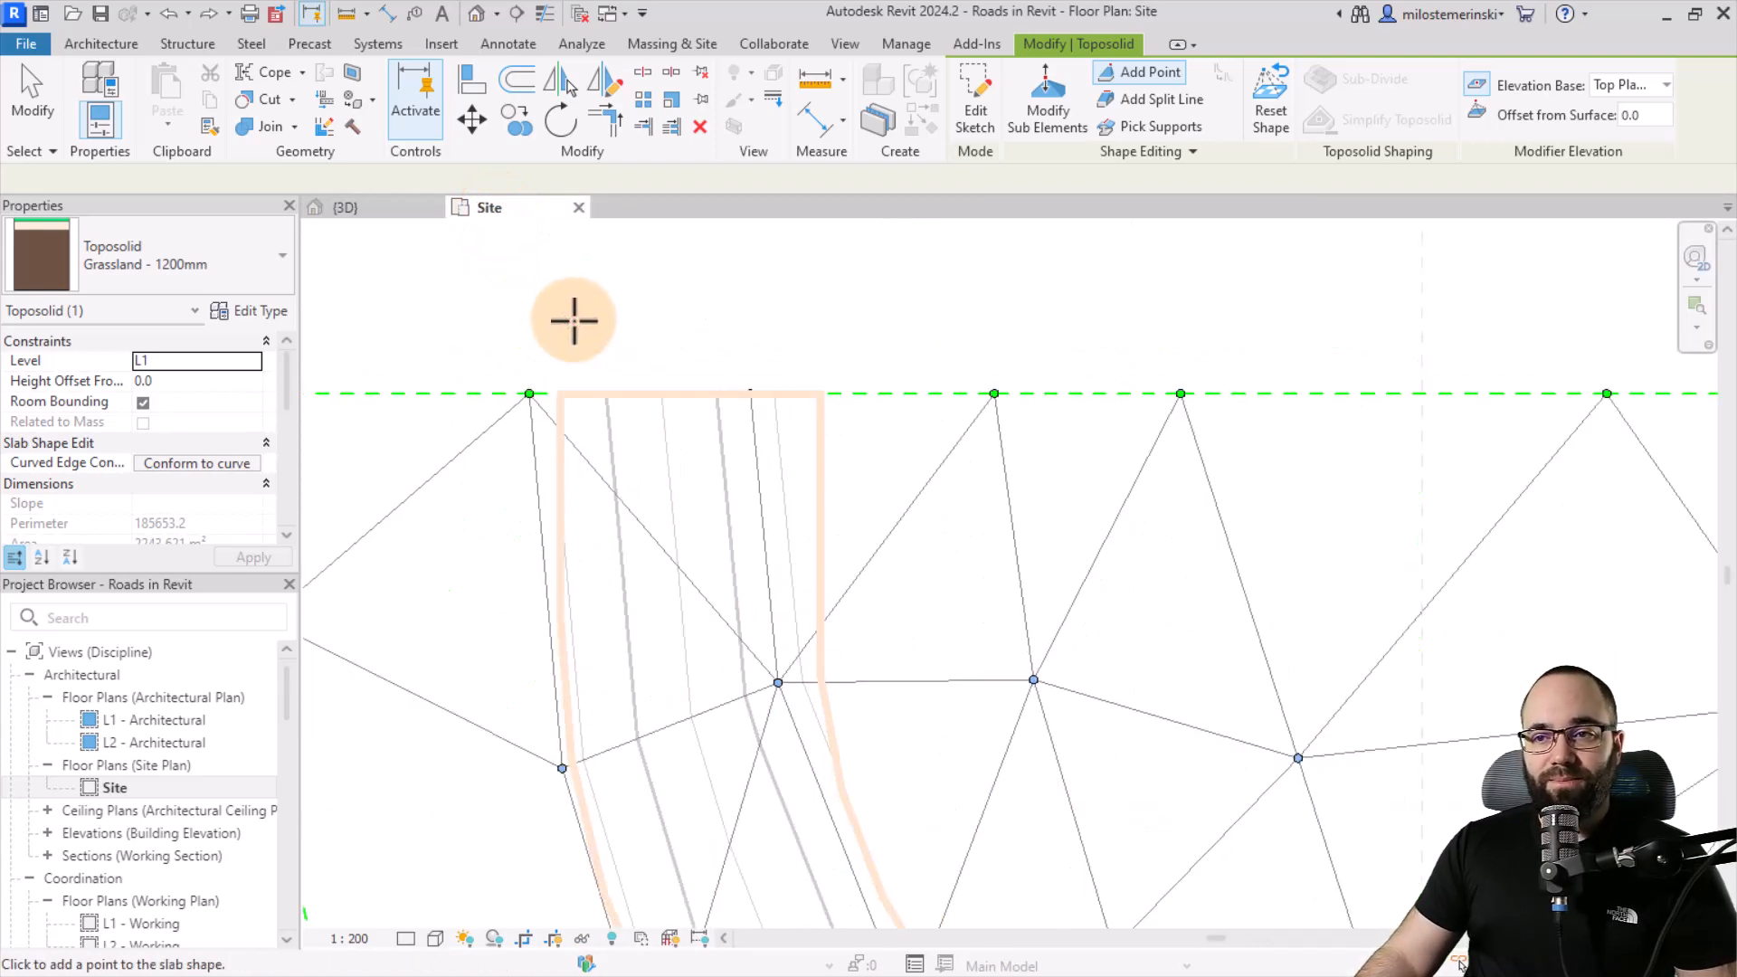
scroll(574, 318, "down", 2)
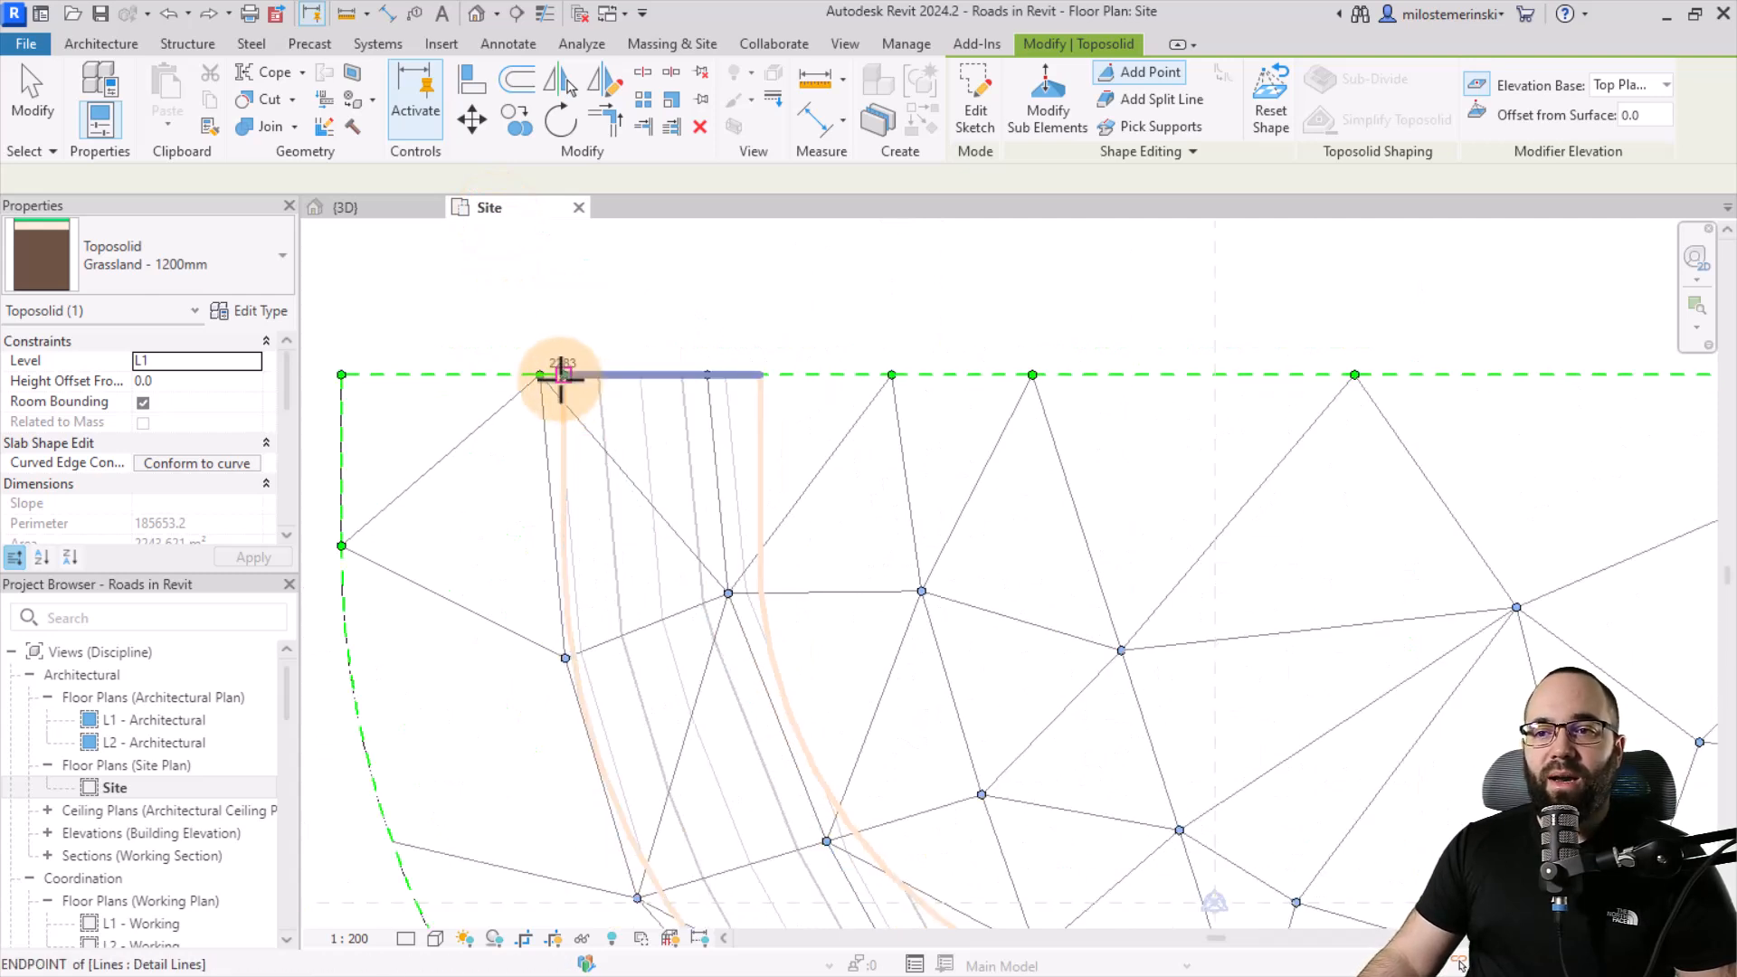
scroll(560, 381, "down", 2)
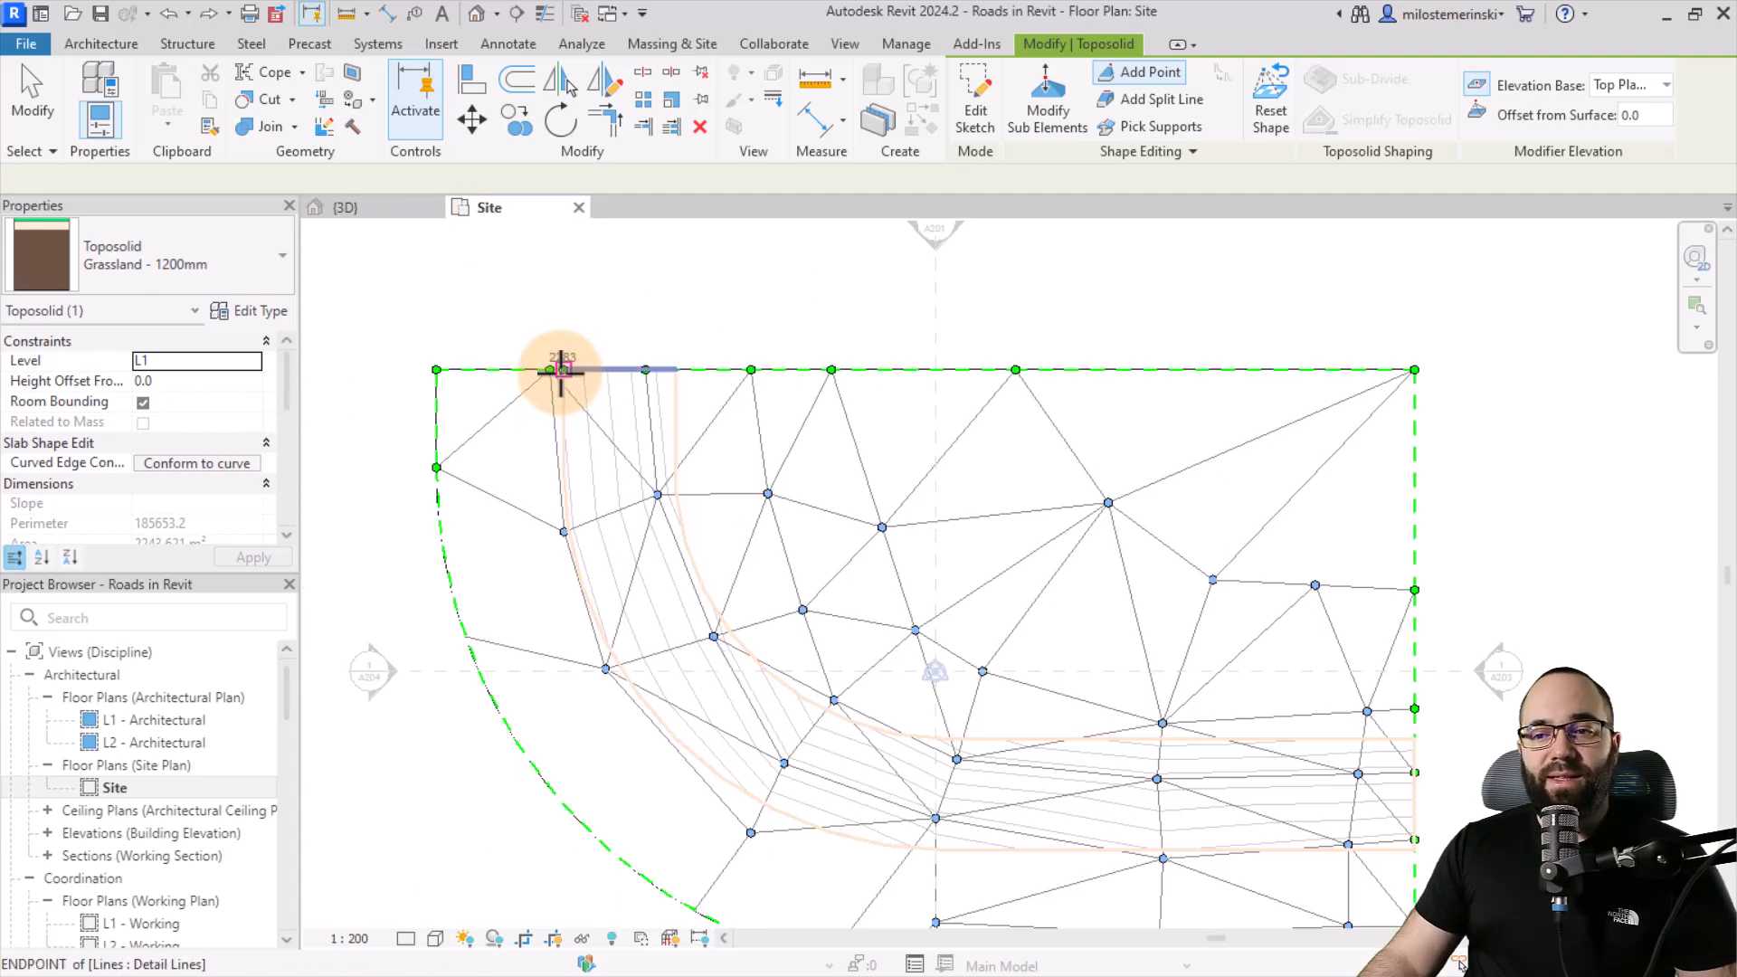
scroll(568, 380, "up", 2)
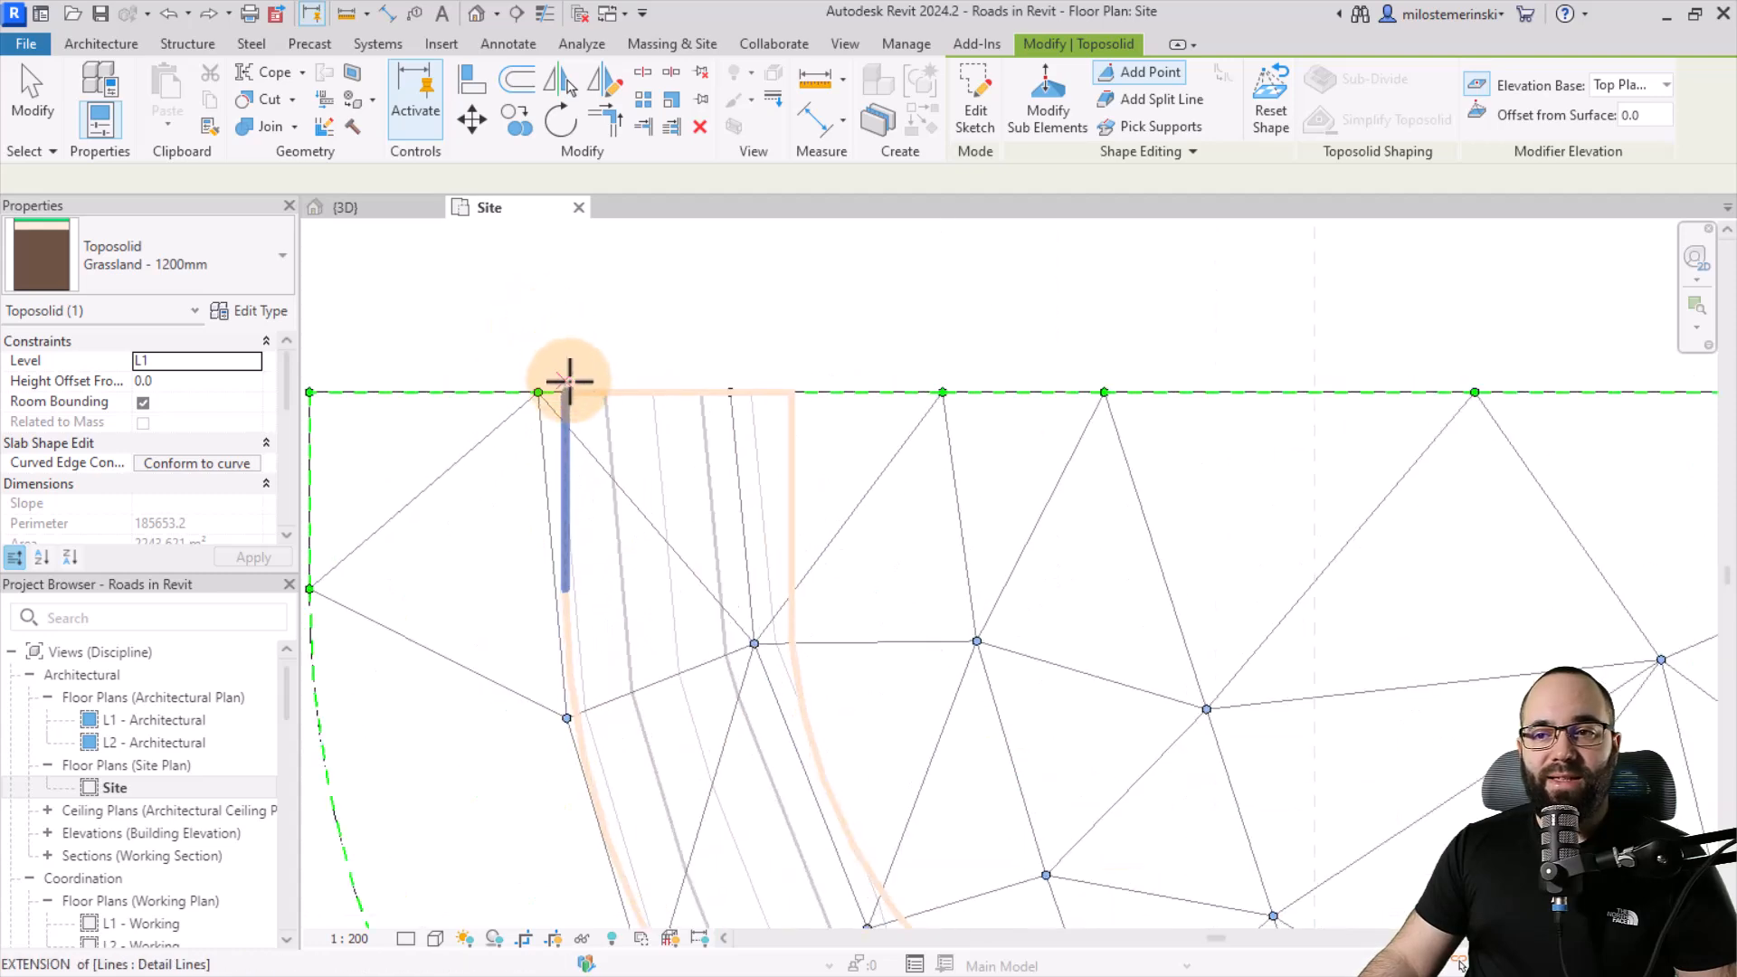
left_click(566, 393)
left_click(567, 445)
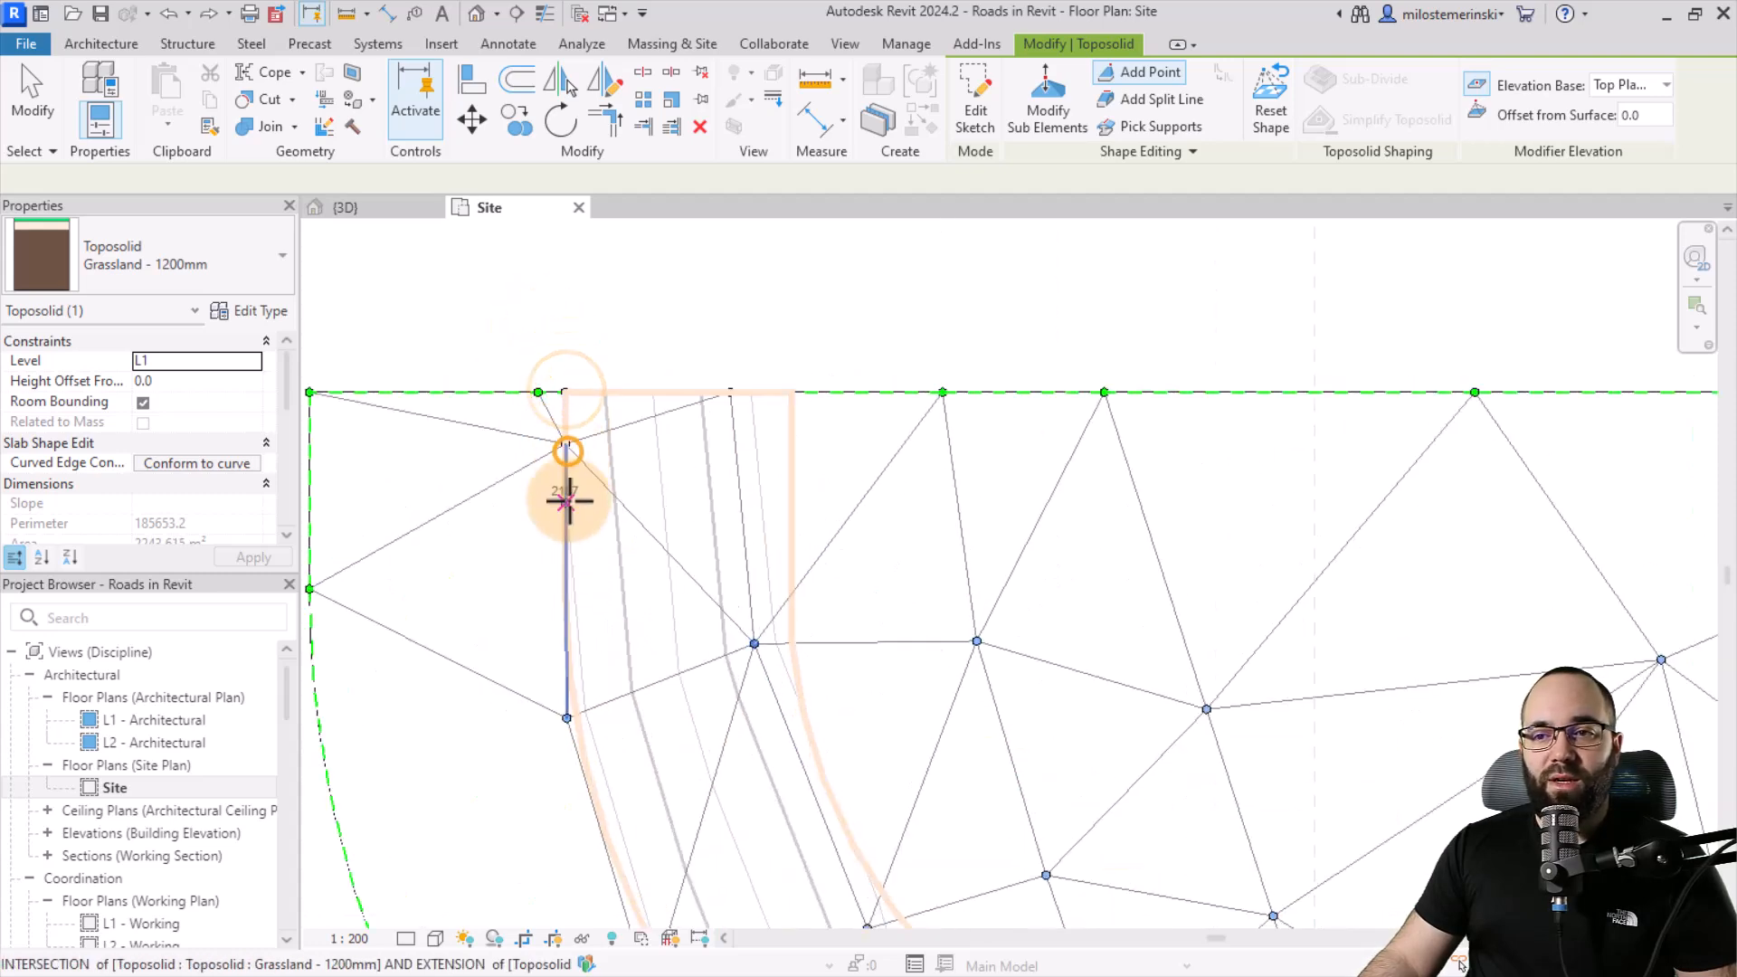
left_click(568, 501)
left_click(570, 569)
left_click(568, 639)
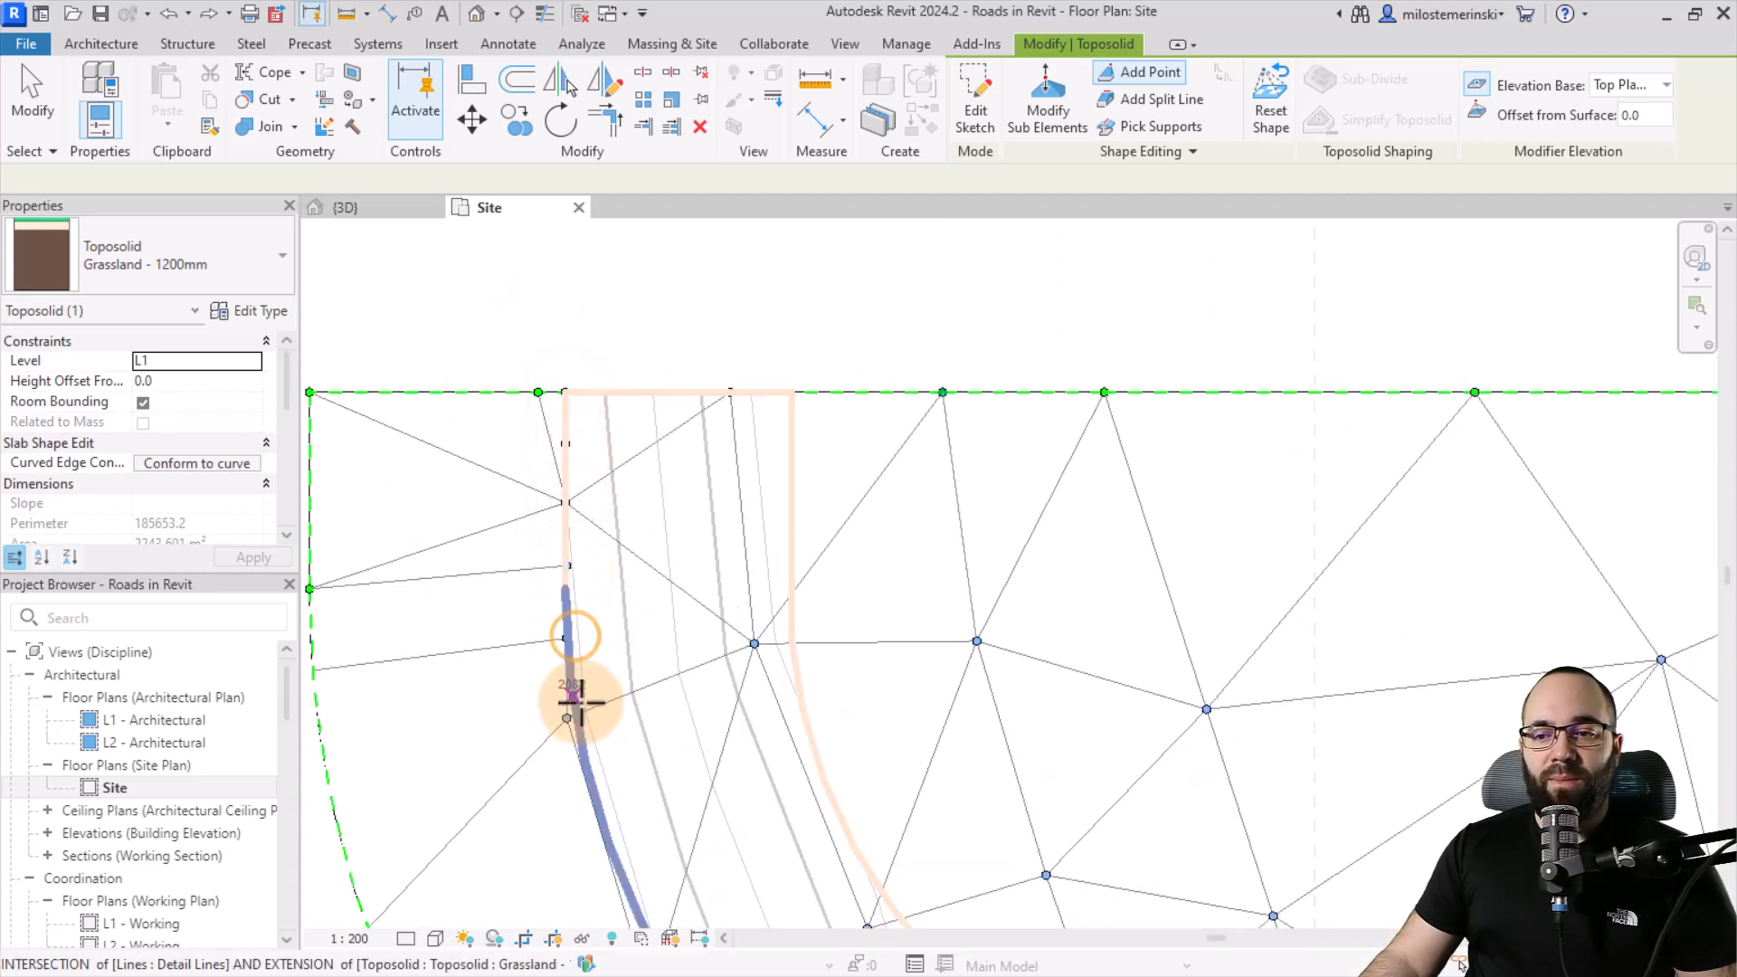
left_click(579, 699)
middle_click_drag(601, 787, 525, 574)
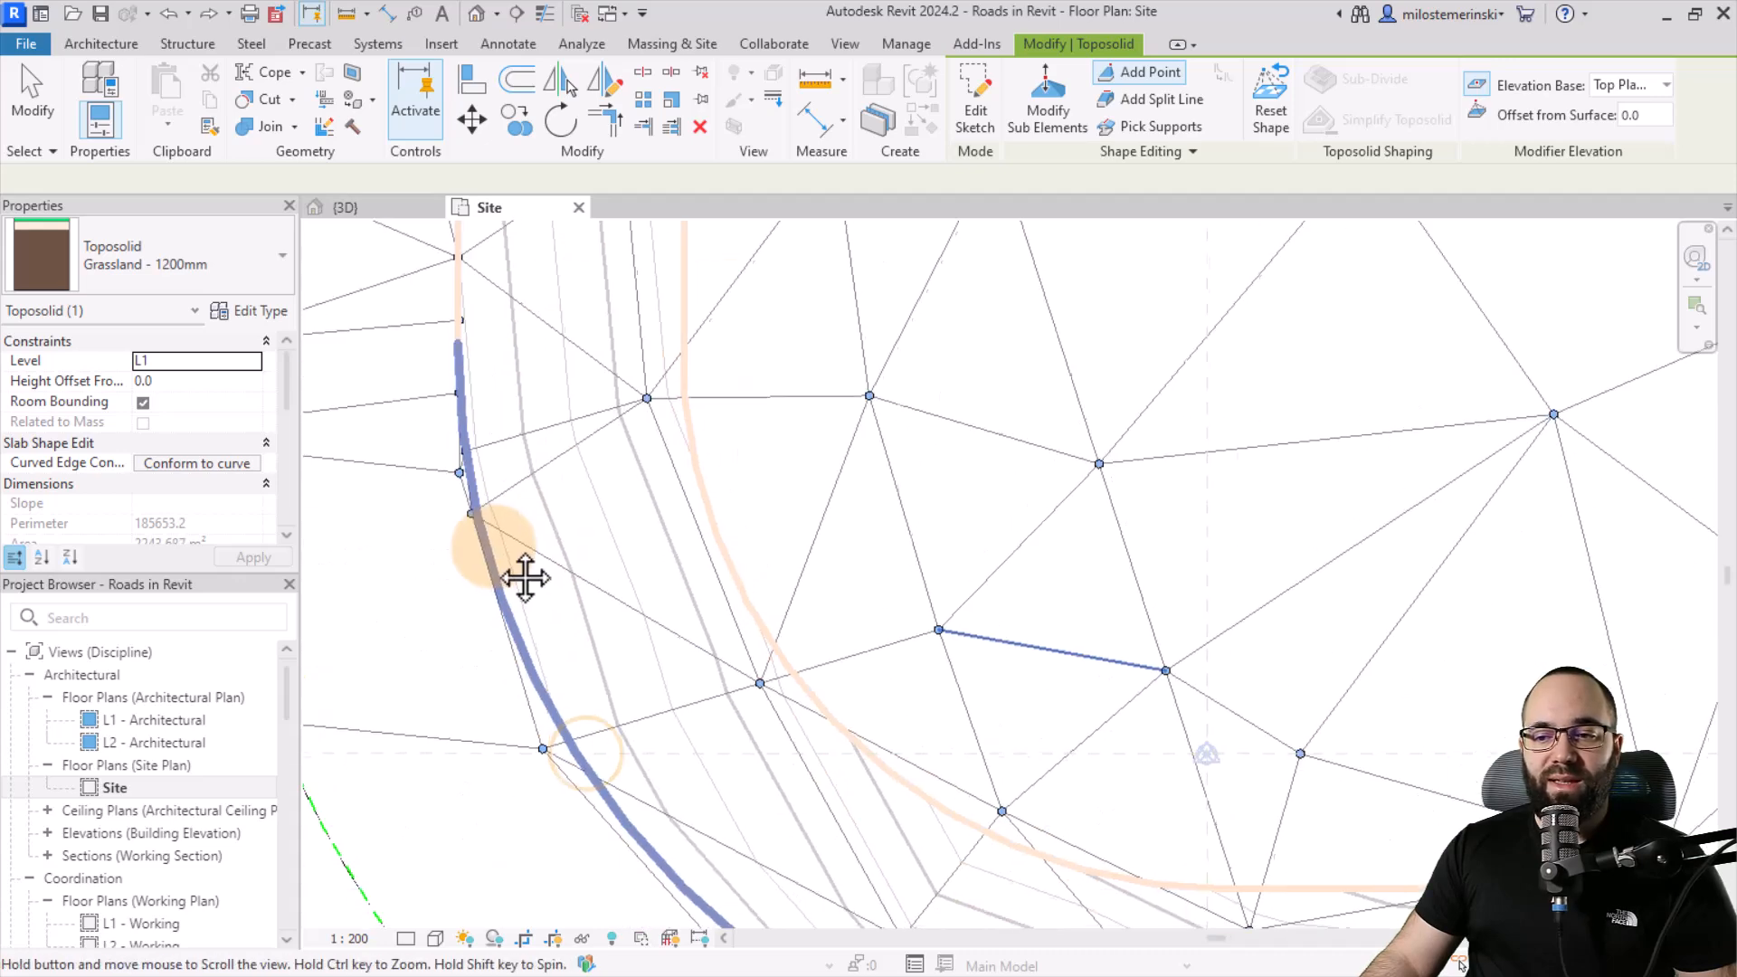
scroll(524, 574, "up", 1)
left_click(498, 571)
left_click(527, 640)
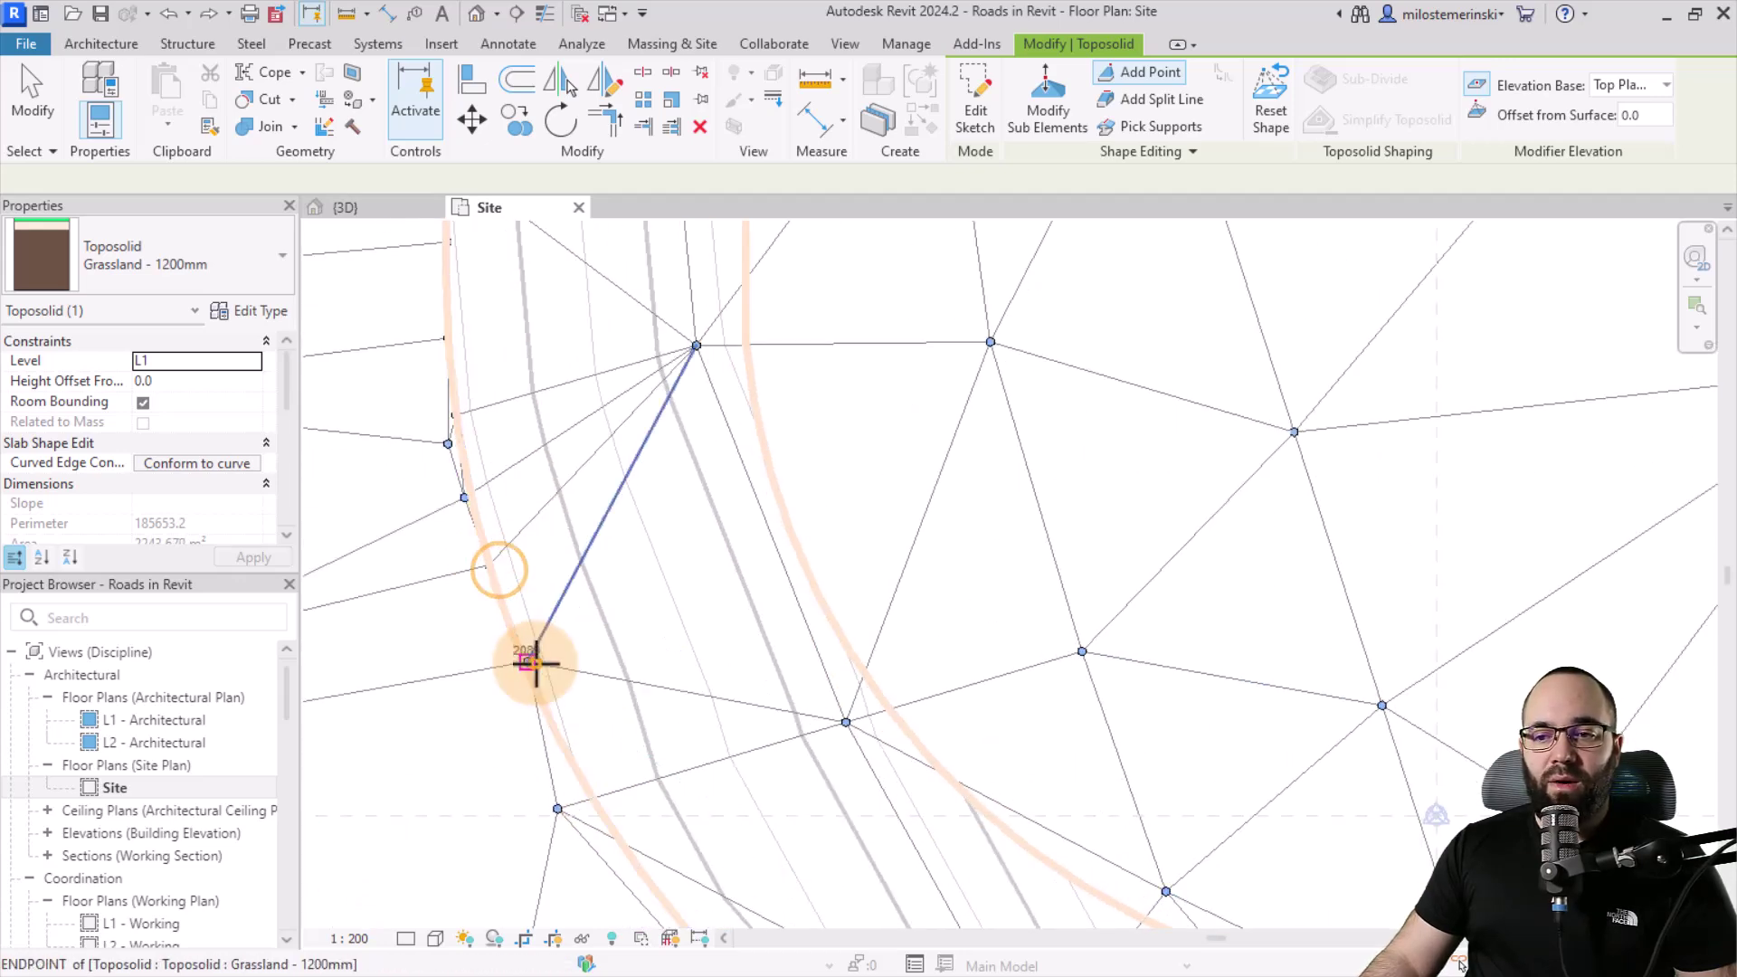
left_click(570, 743)
middle_click_drag(647, 764, 431, 429)
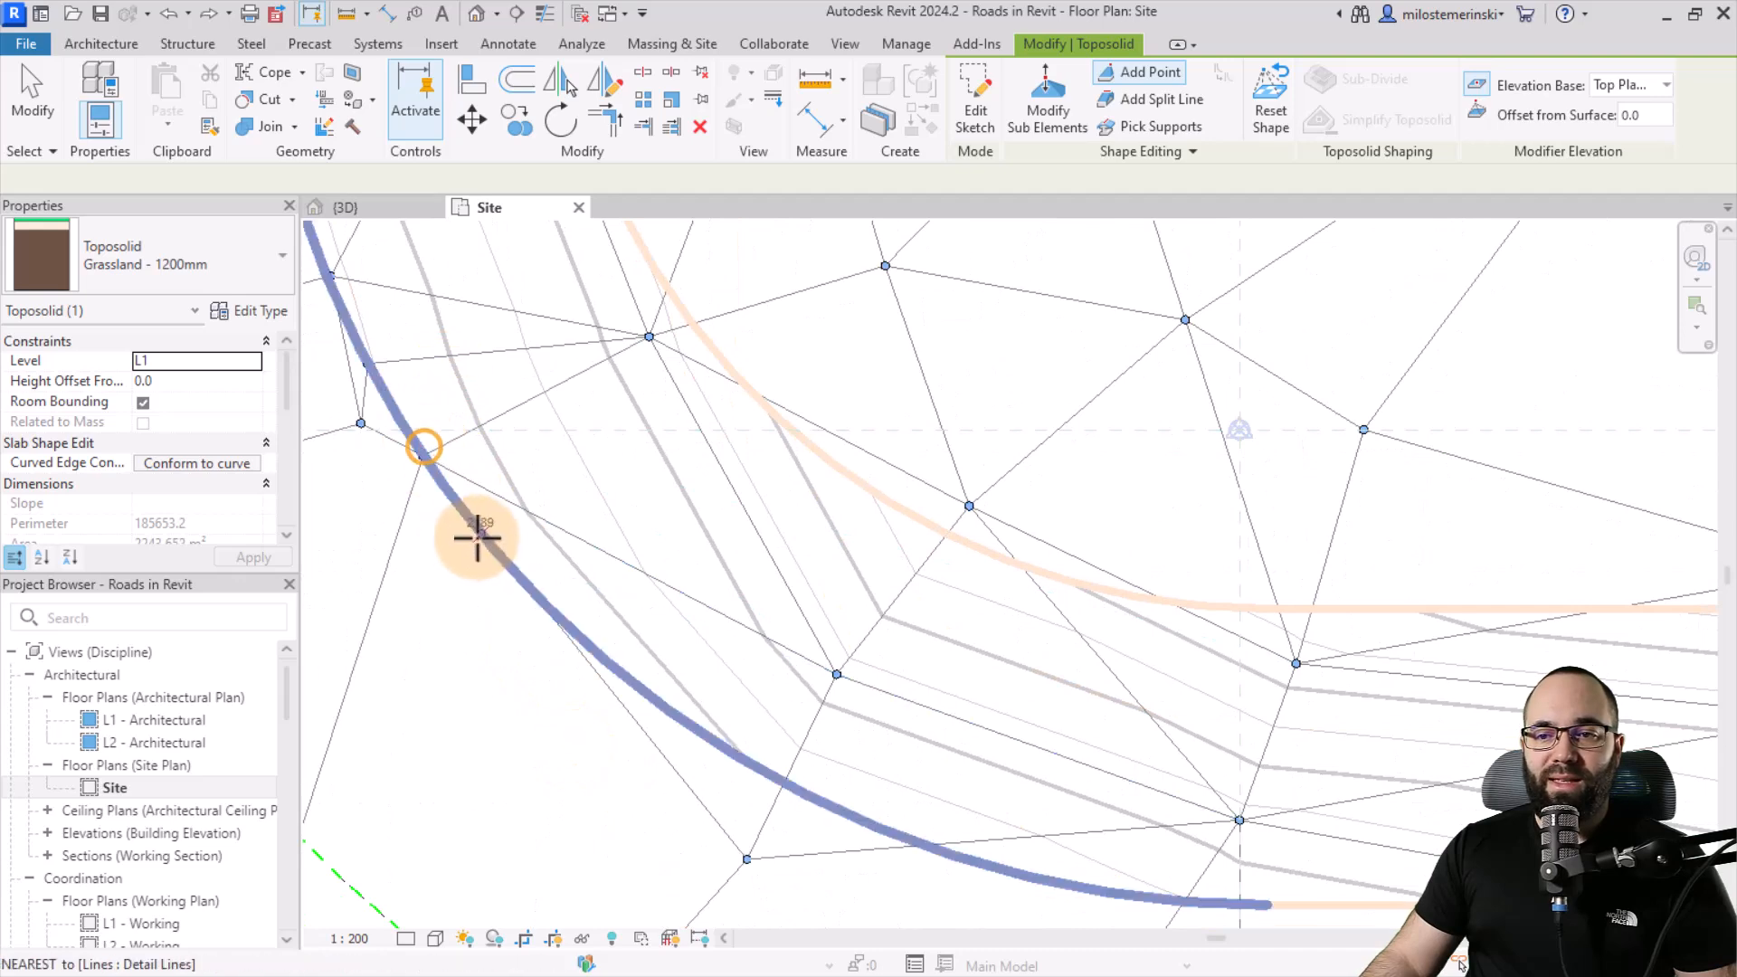
left_click(476, 531)
left_click(393, 403)
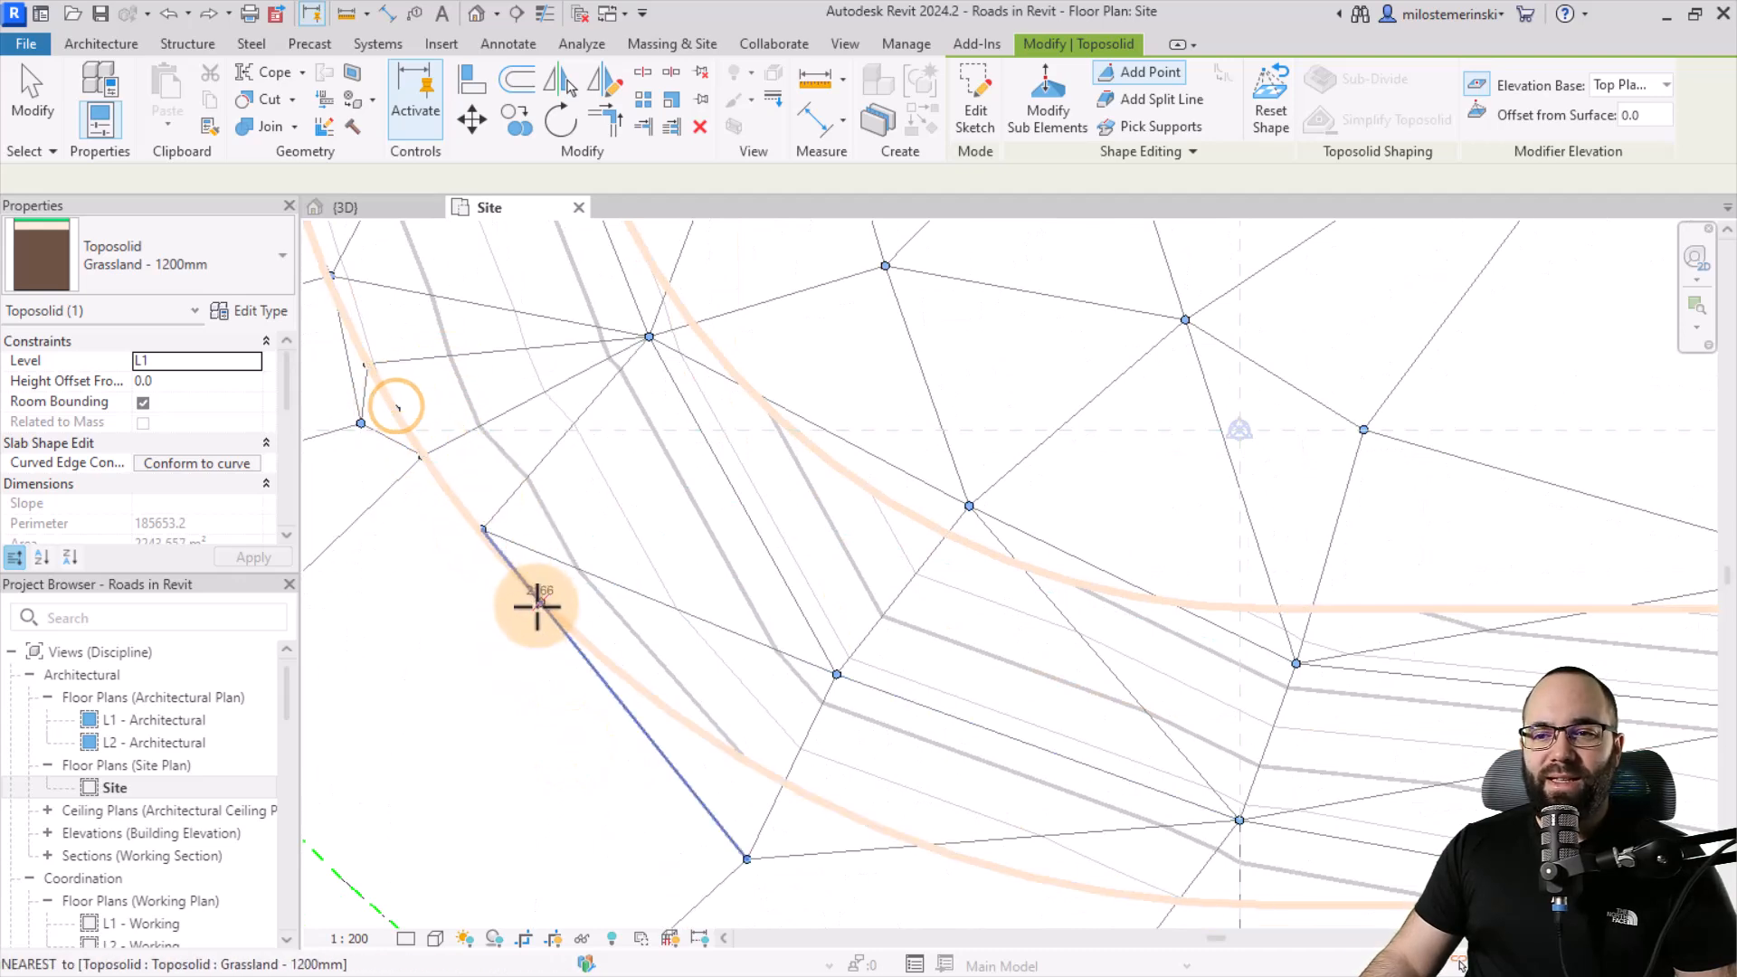
left_click(543, 609)
left_click(629, 683)
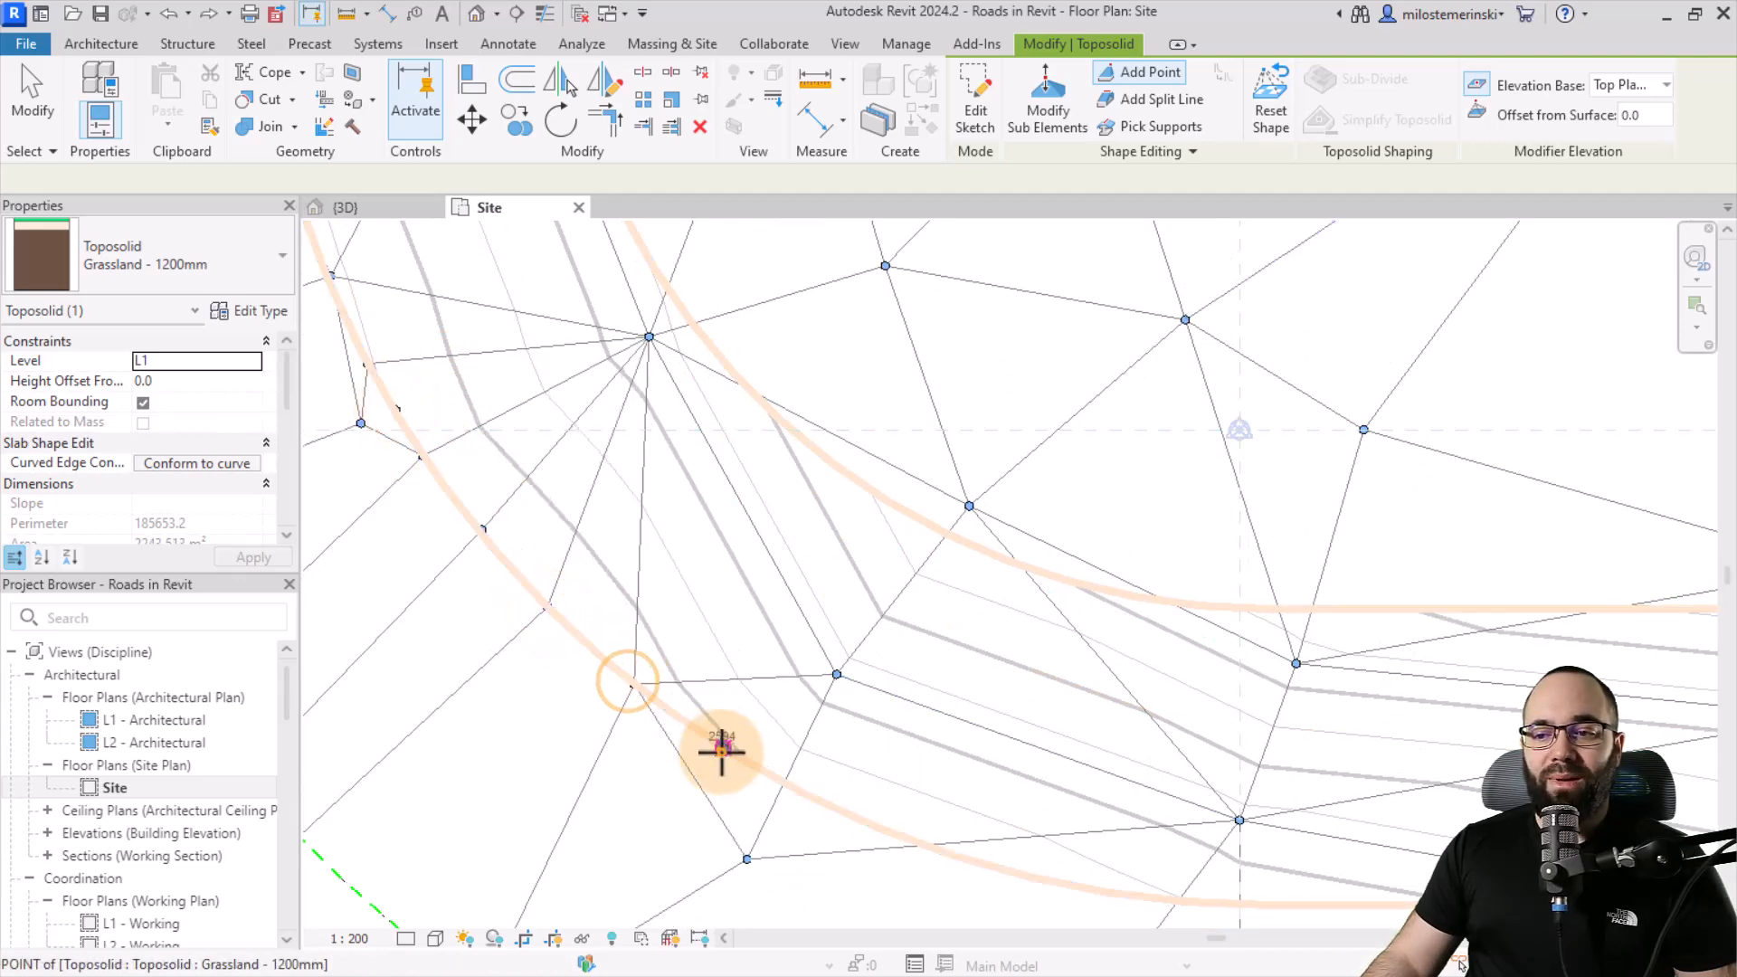
left_click(776, 785)
middle_click_drag(884, 786, 633, 458)
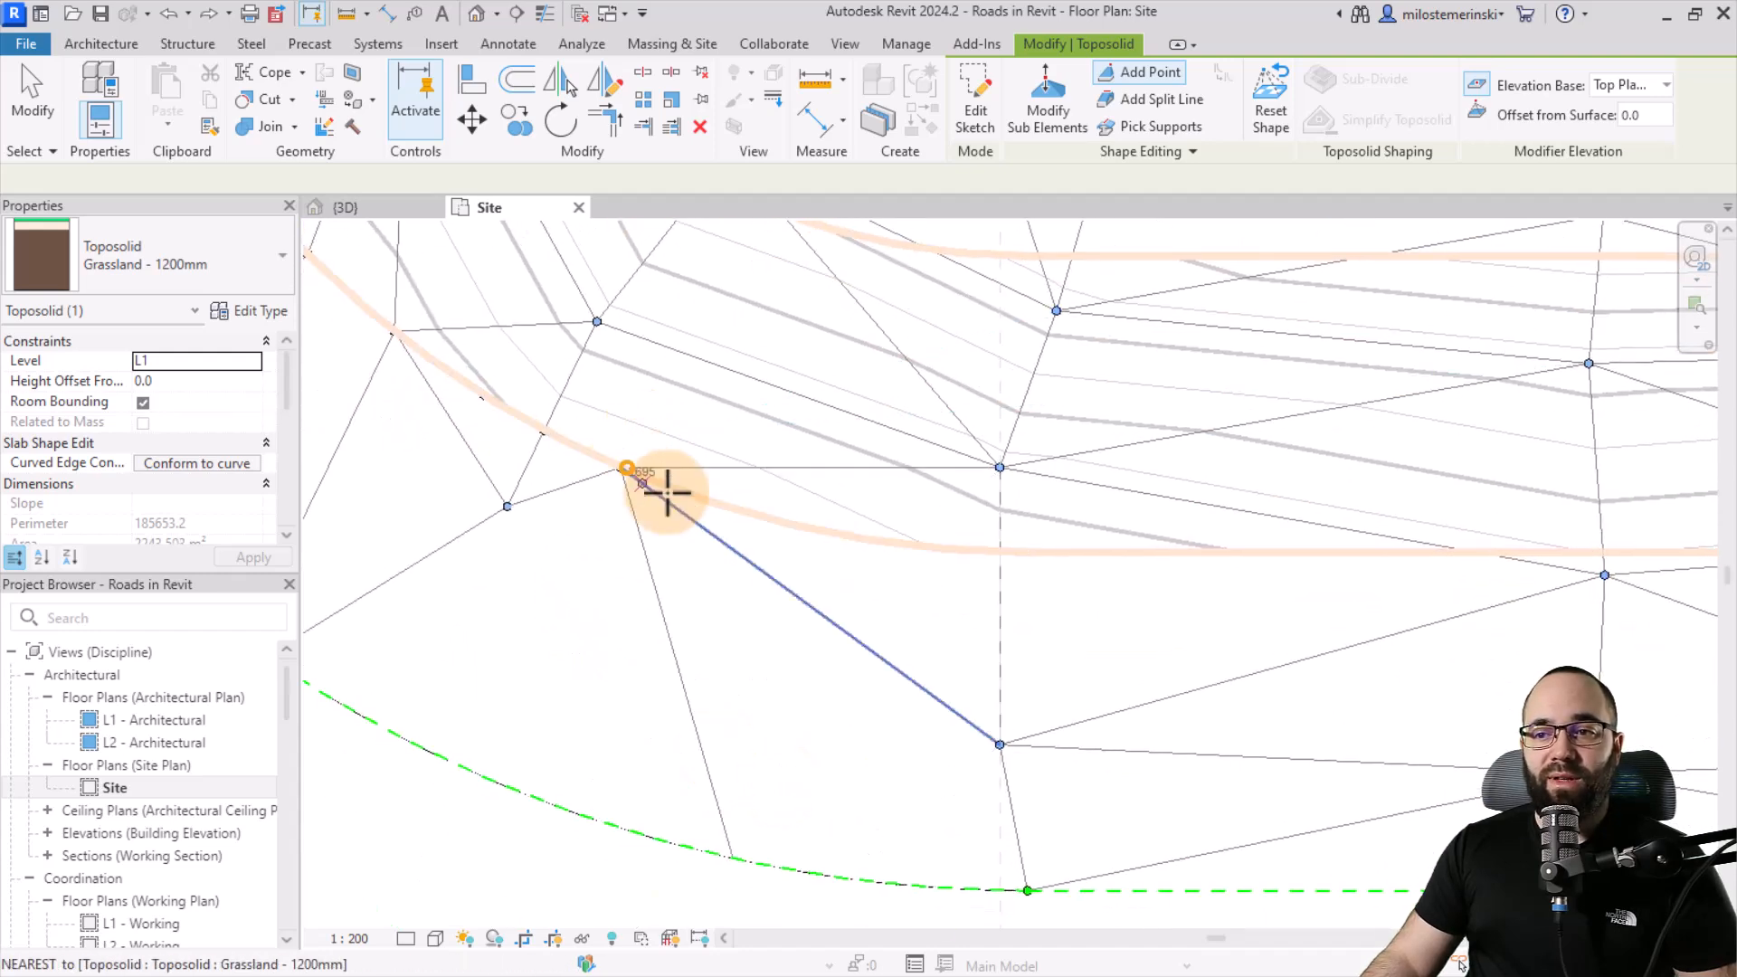
left_click(719, 504)
left_click(848, 534)
left_click(931, 547)
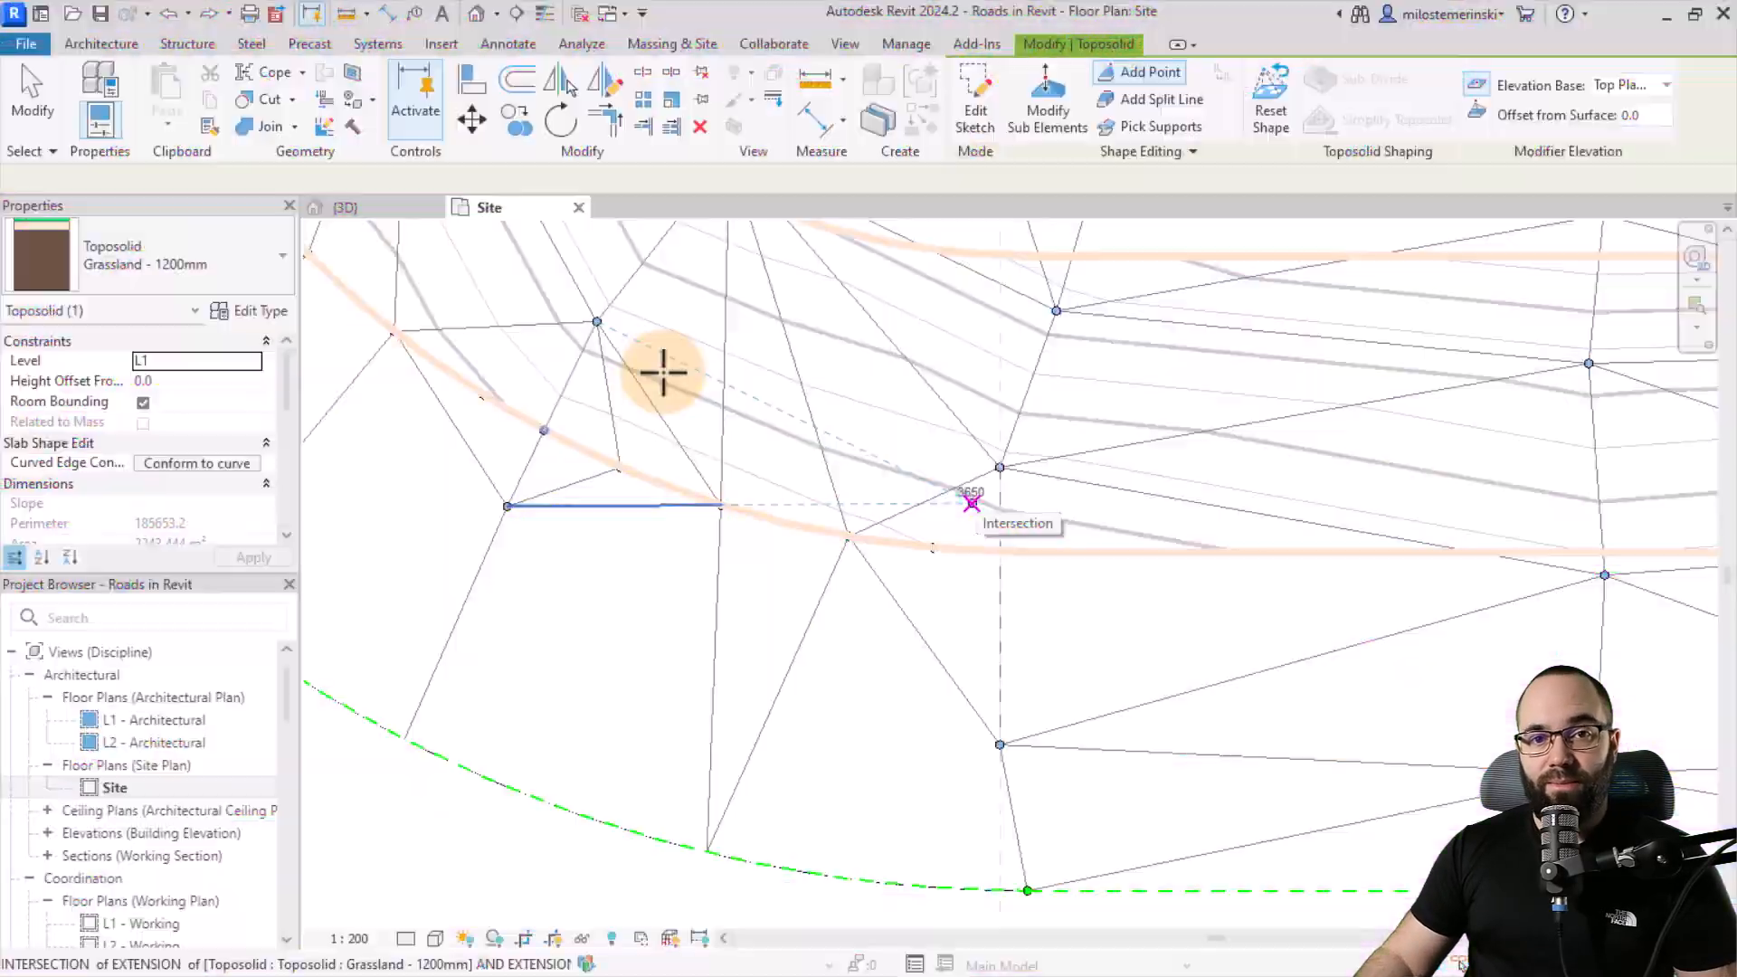
Switch to the 3D view and orbit to a higher angle to check the road-edge points.
left_click(355, 208)
mouse_move(727, 617)
middle_mouse_down("shift")
mouse_move(551, 472)
mouse_move(503, 609)
middle_mouse_up("shift")
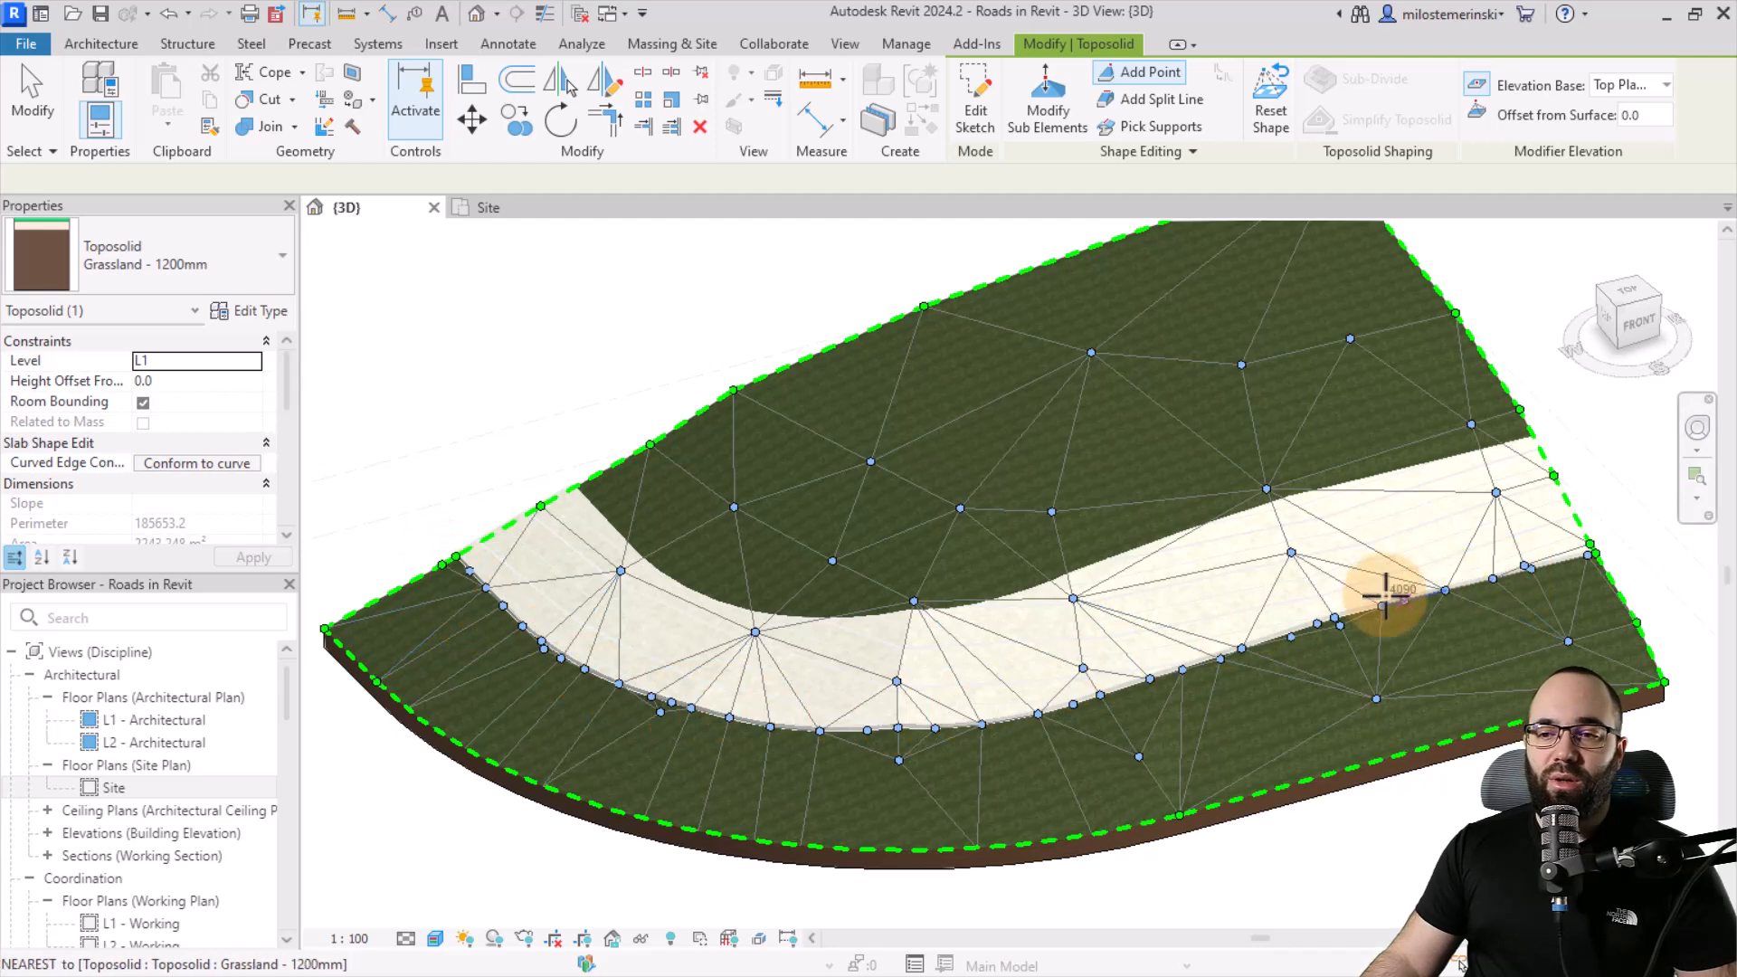
mouse_move(891, 710)
middle_mouse_down("shift")
mouse_move(854, 783)
mouse_move(608, 468)
middle_mouse_up("shift")
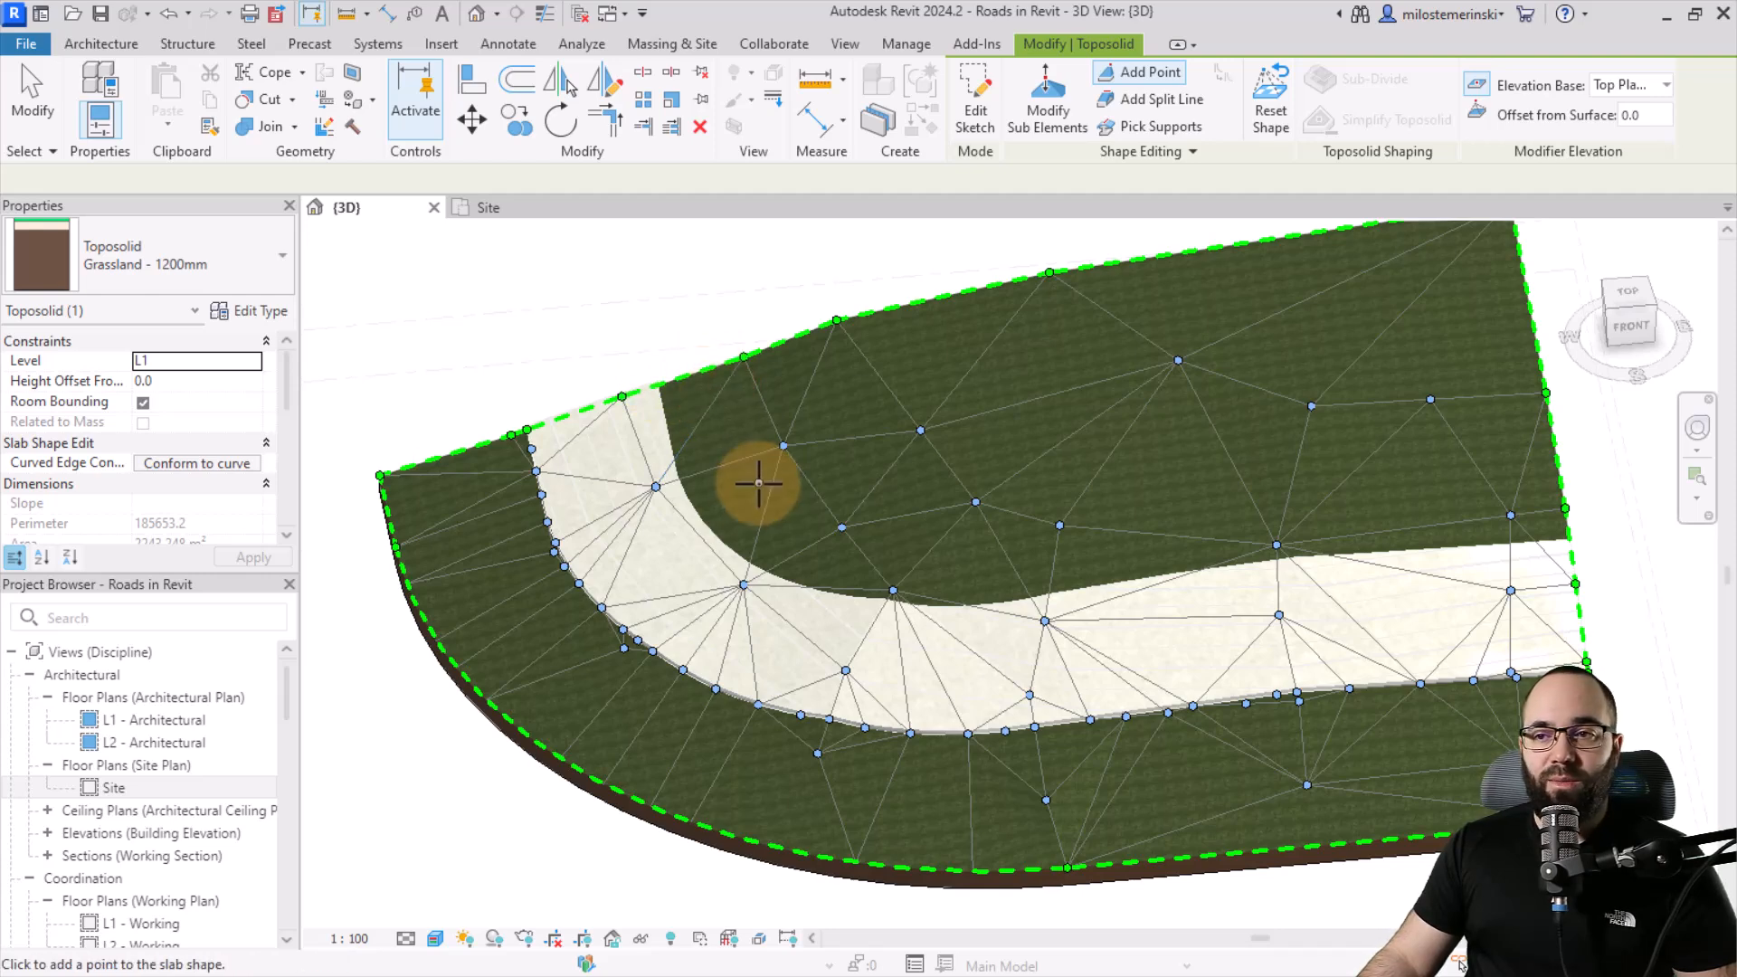
In the Site plan, add toposolid points down the slope beside the road.
left_click(488, 208)
scroll(714, 303, "up", 3)
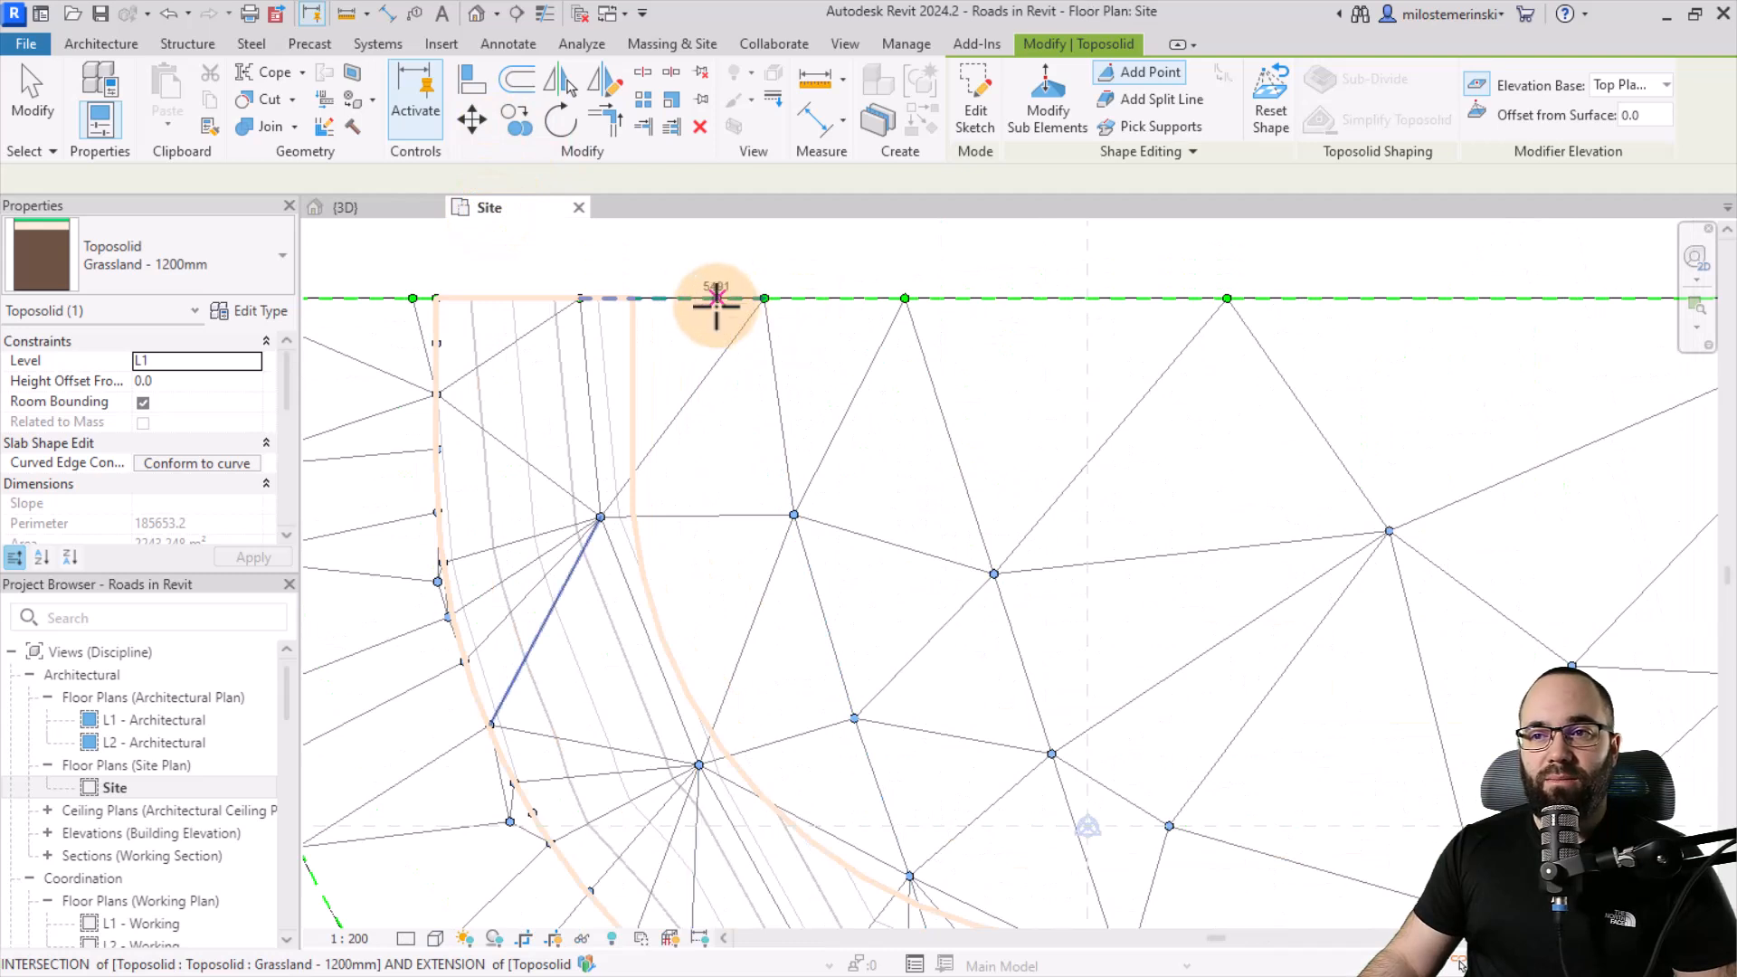
left_click(716, 300)
left_click(717, 341)
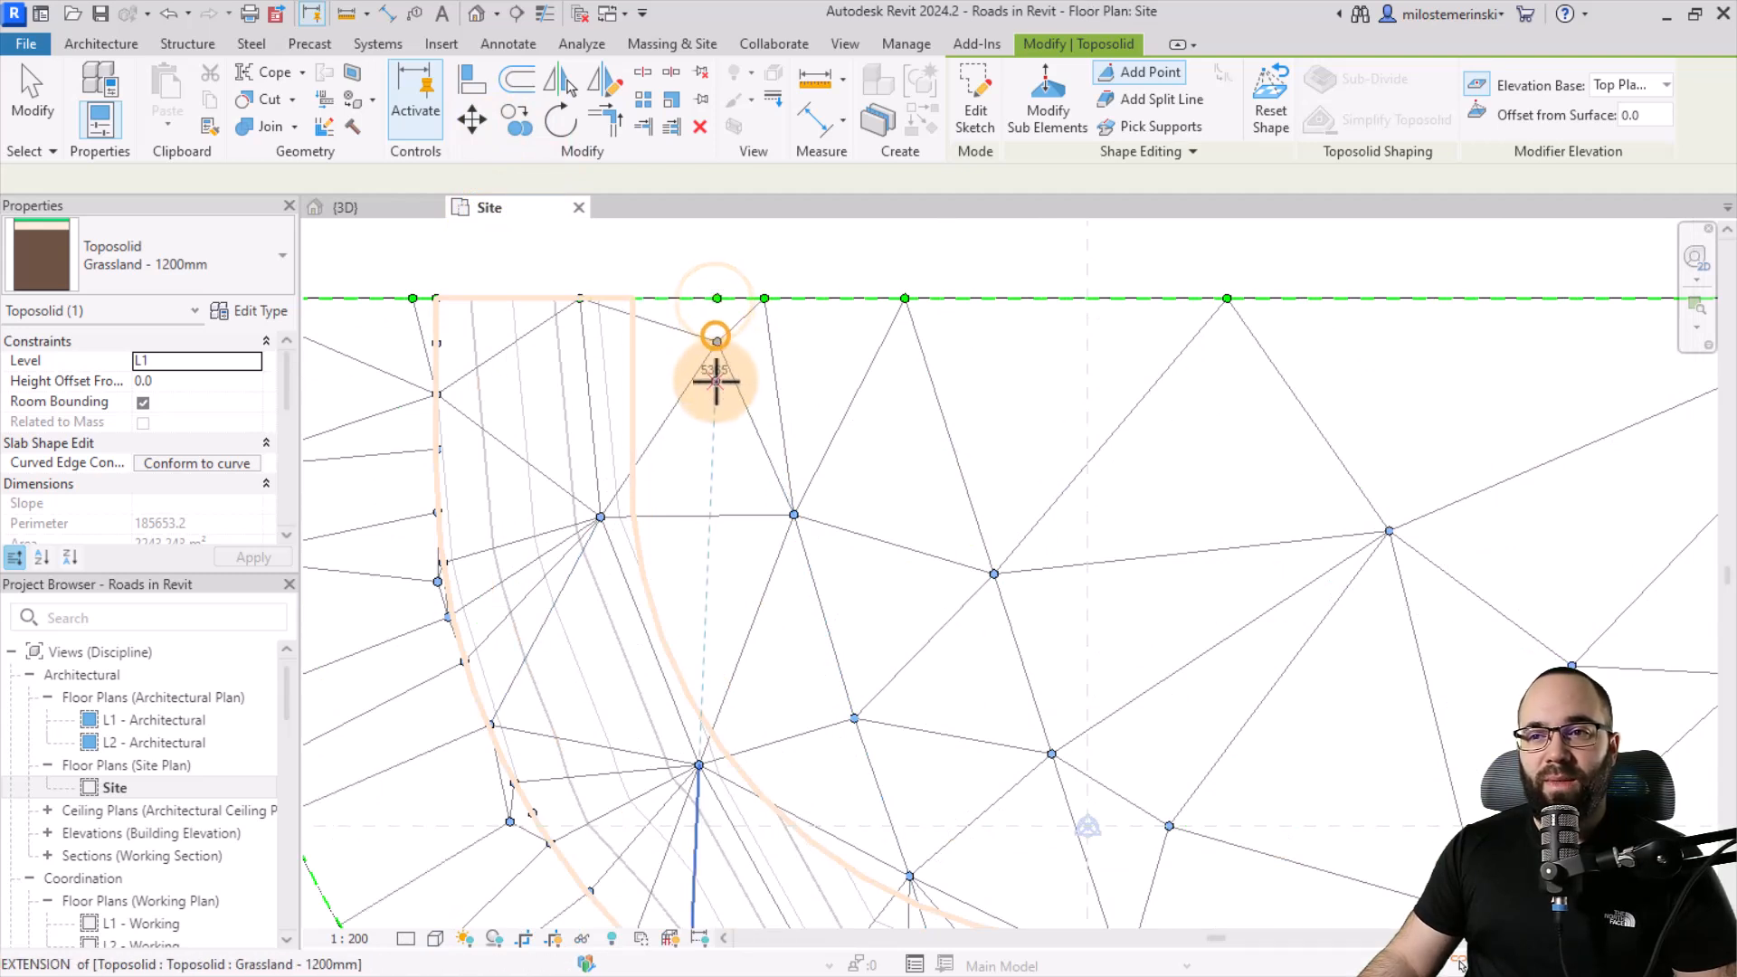
left_click(716, 384)
left_click(719, 443)
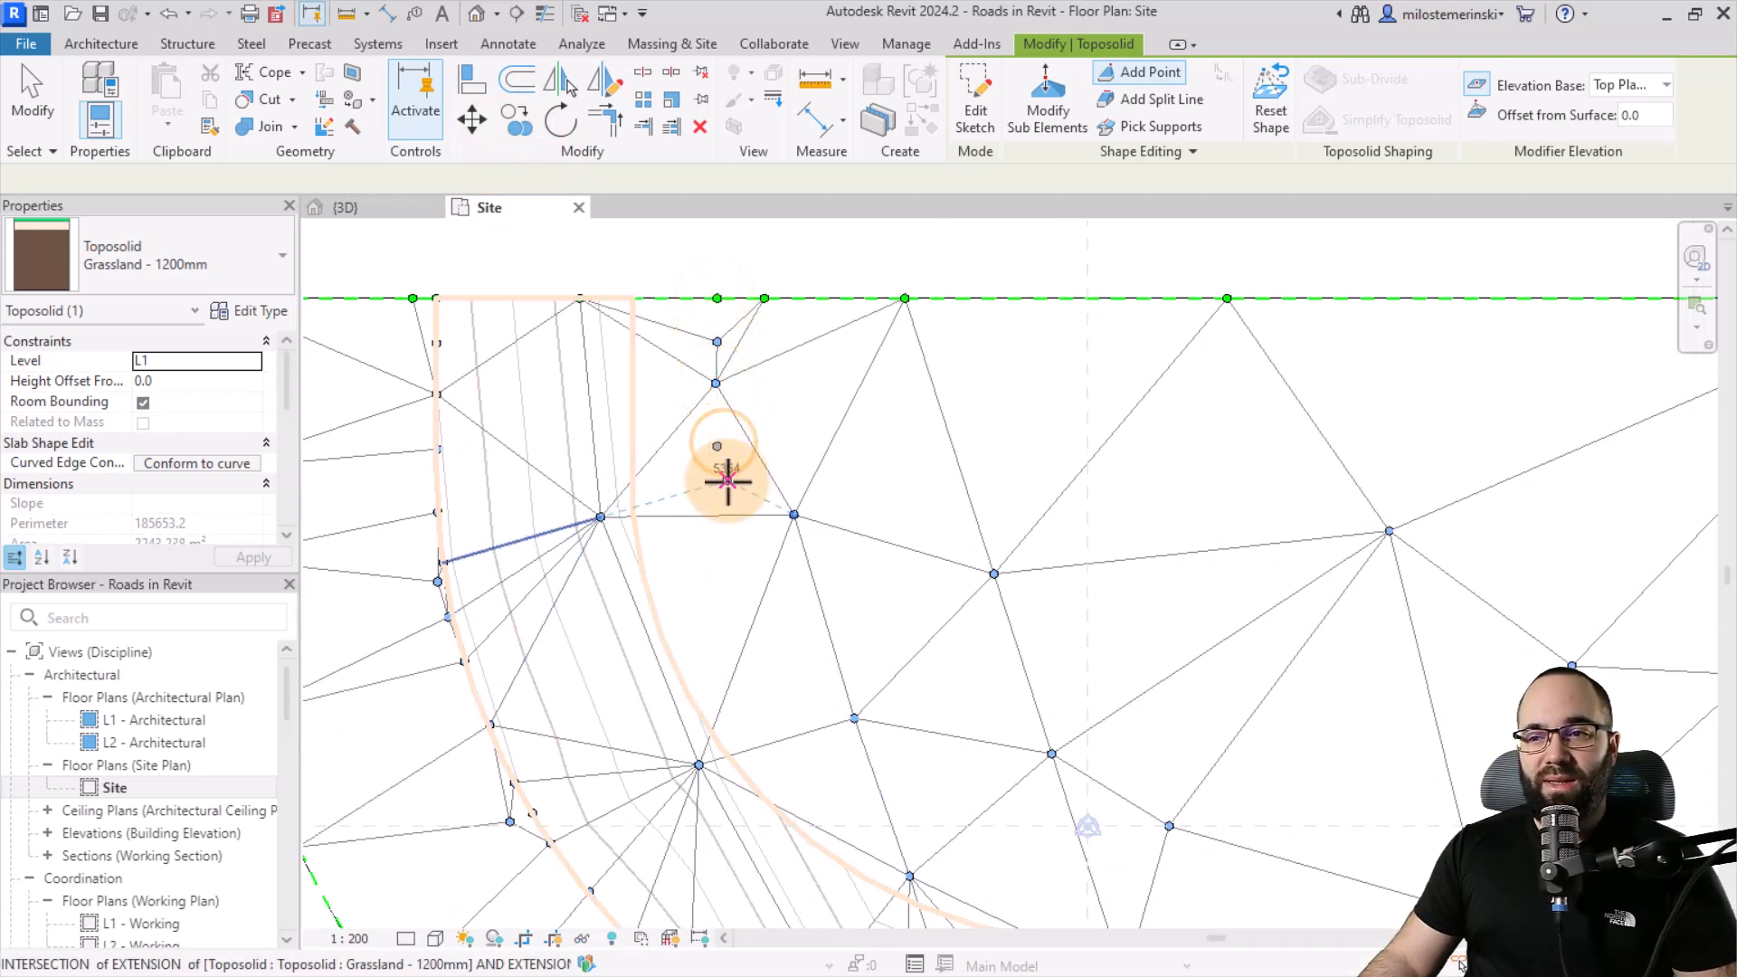
left_click(729, 479)
scroll(728, 520, "up", 2)
left_click(719, 525)
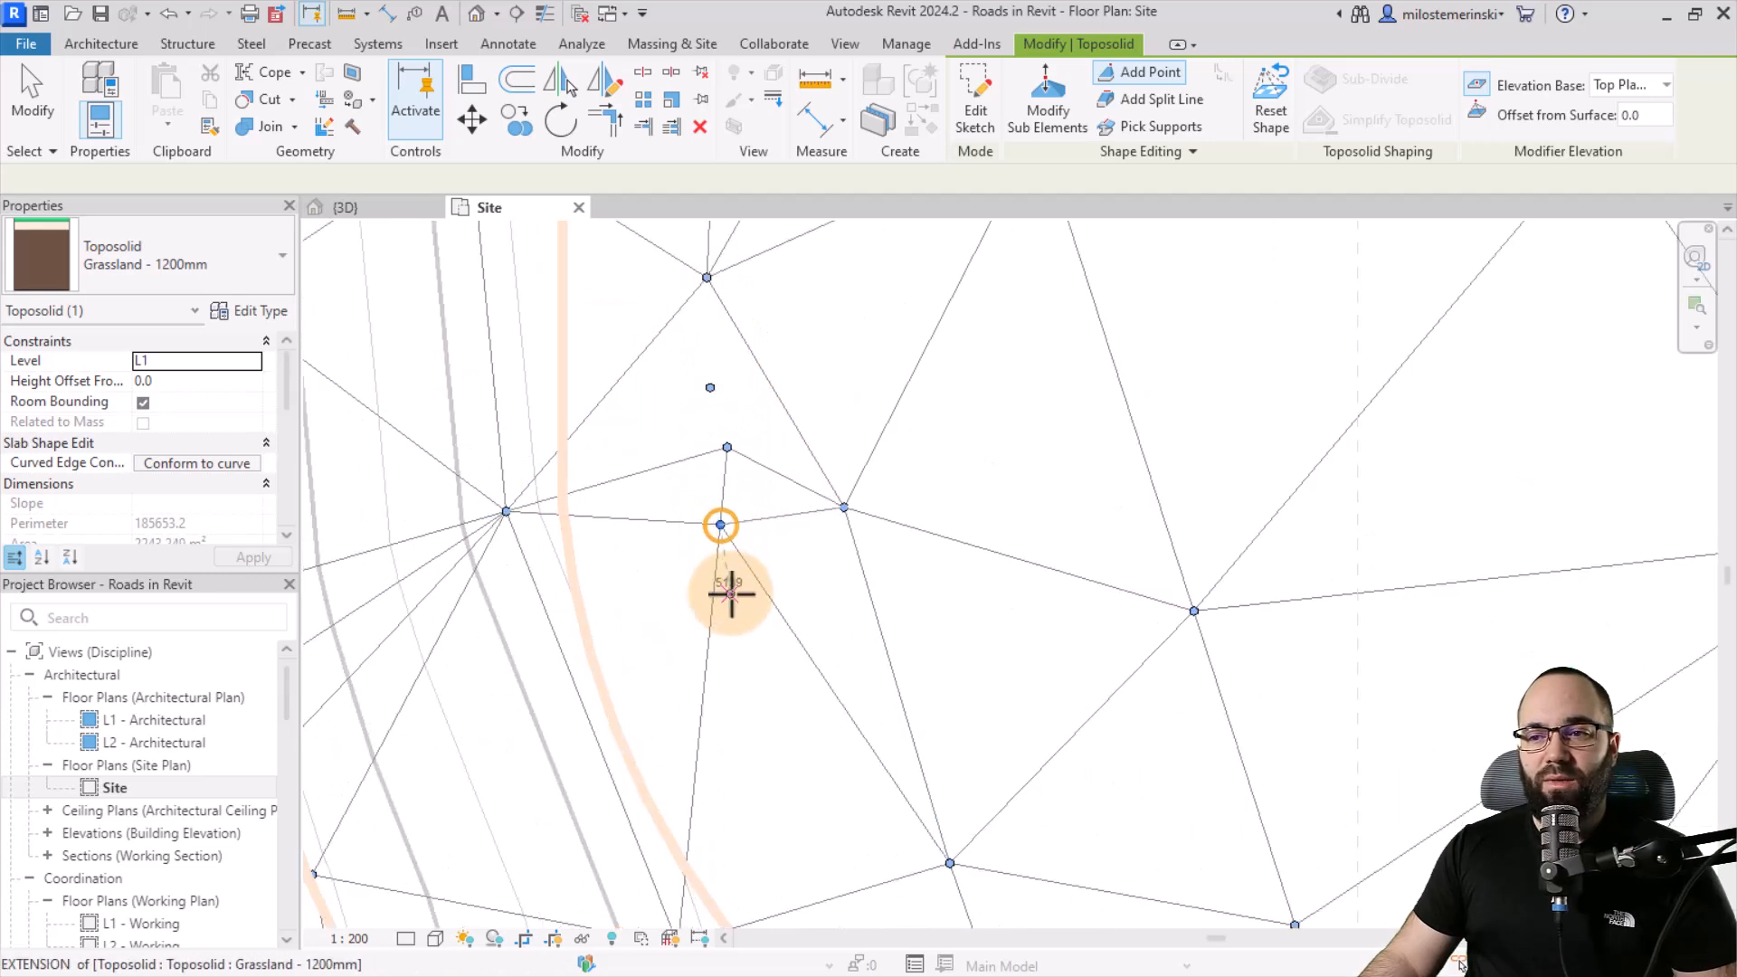
left_click(740, 605)
middle_click_drag(773, 672, 628, 489)
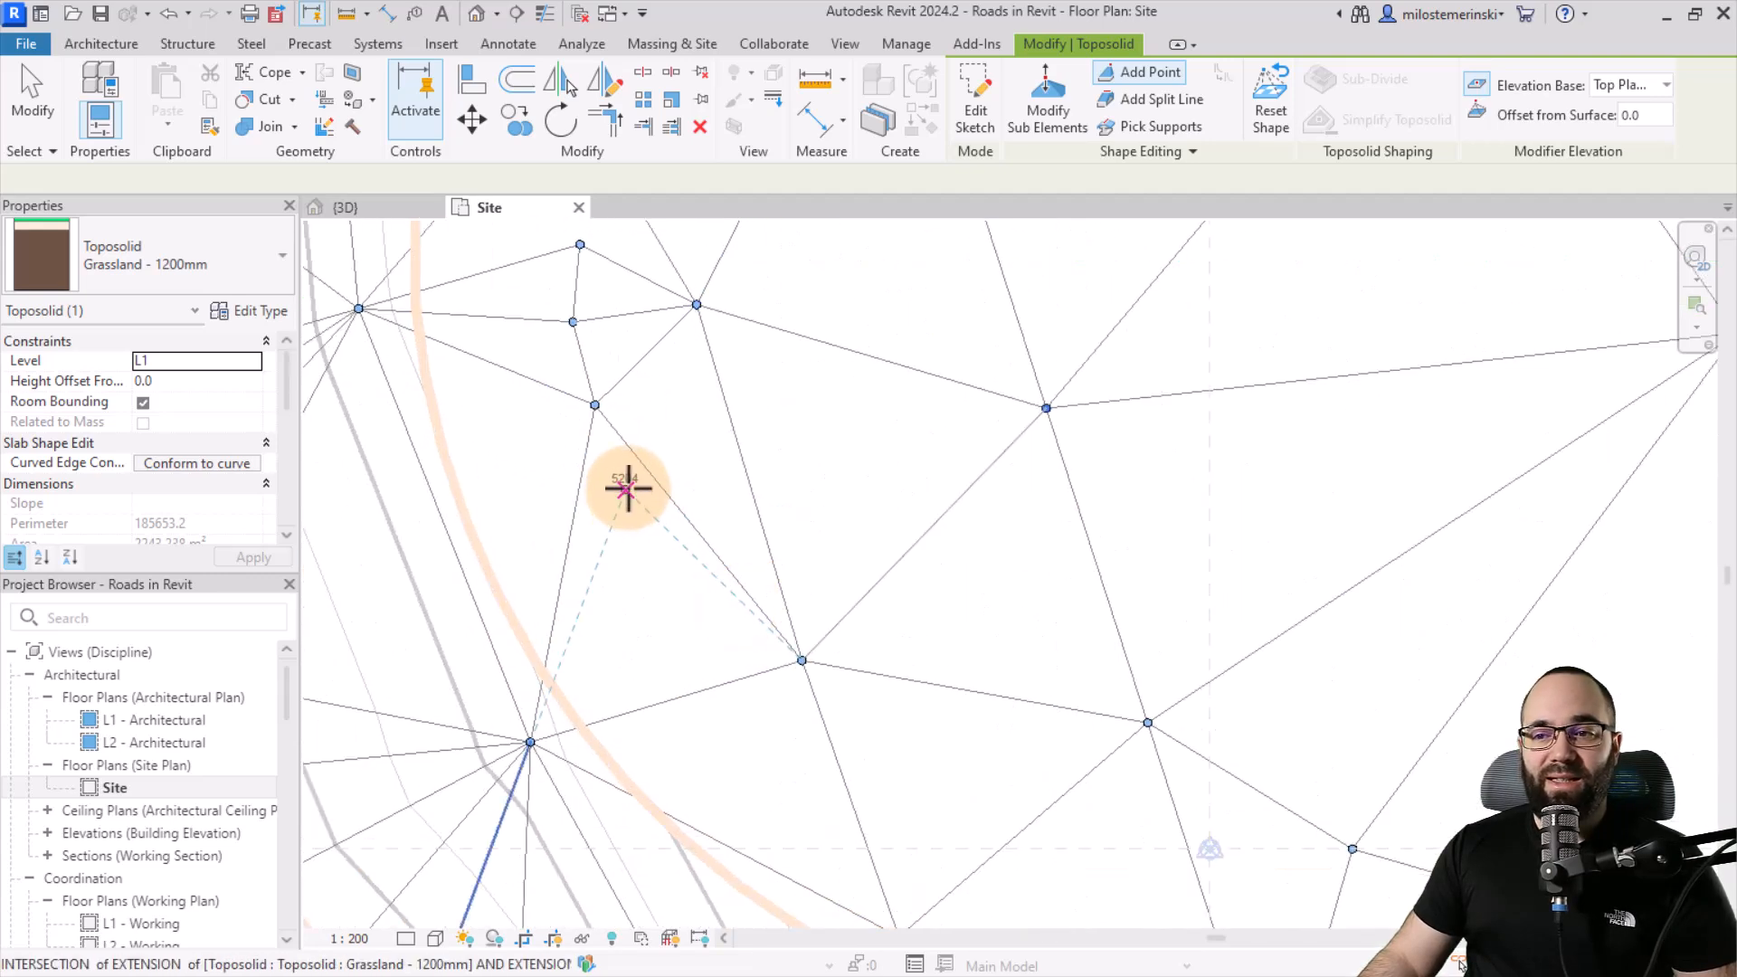
left_click(626, 487)
left_click(711, 623)
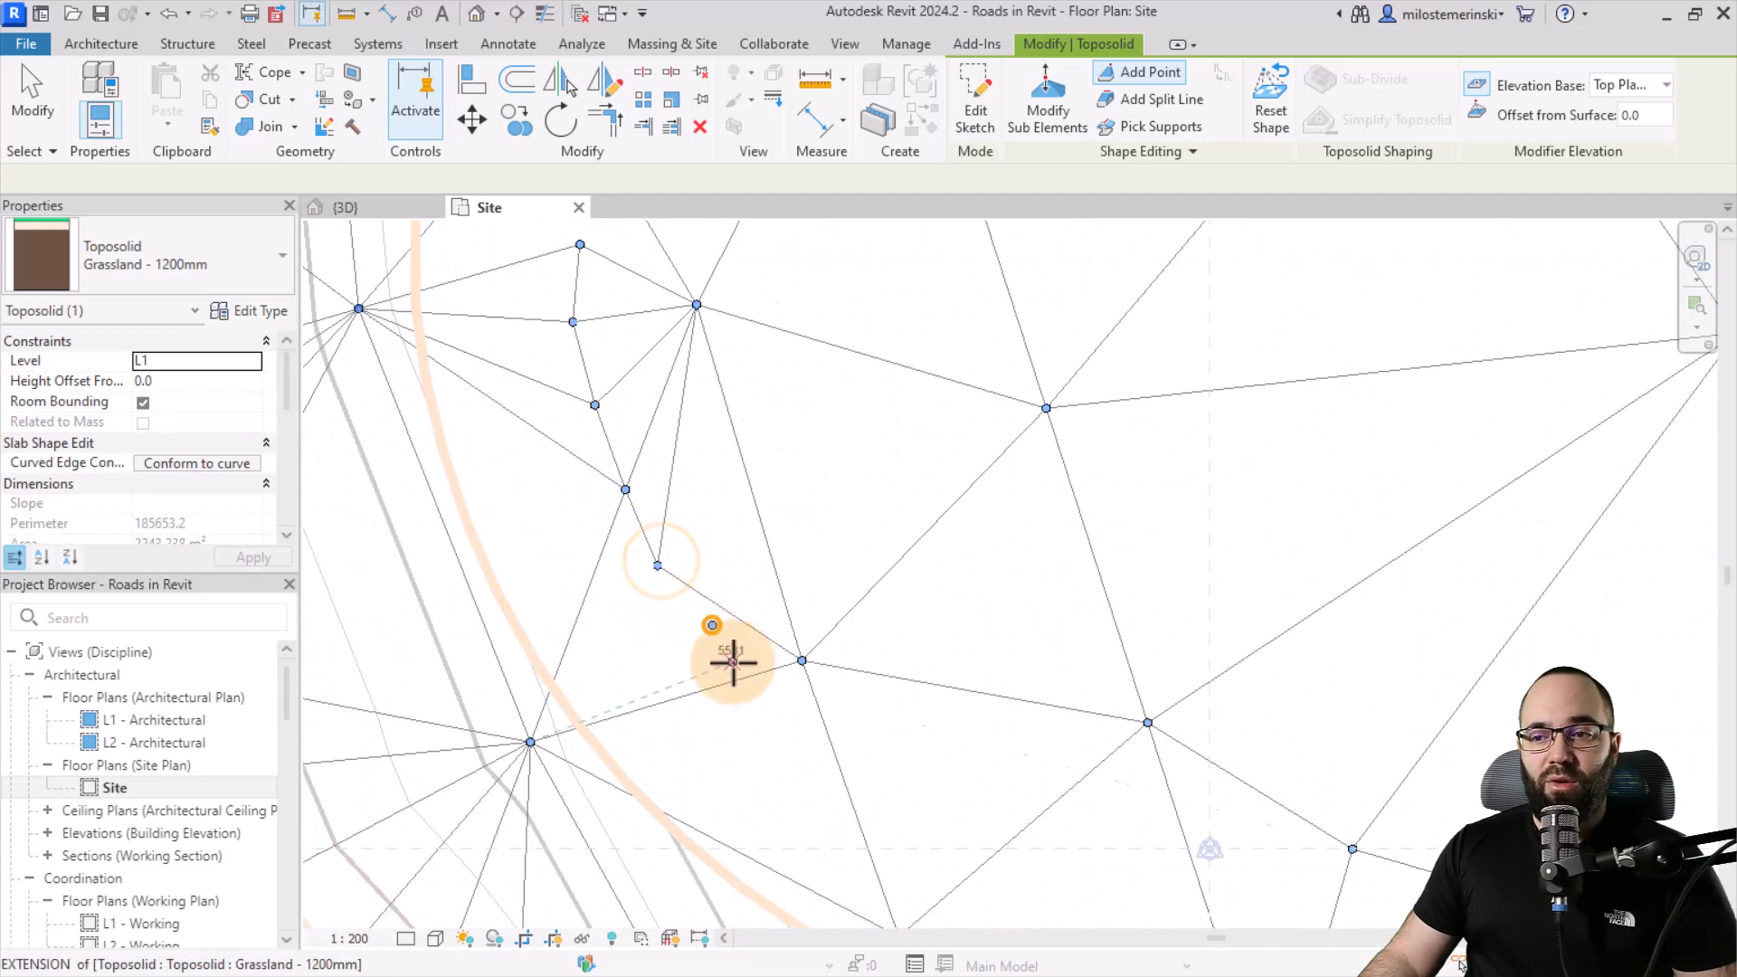
mouse_move(729, 659)
middle_mouse_down()
mouse_move(623, 463)
mouse_move(666, 543)
mouse_move(447, 575)
middle_mouse_up()
left_click(660, 507)
scroll(665, 410, "up", 1)
scroll(629, 421, "up", 2)
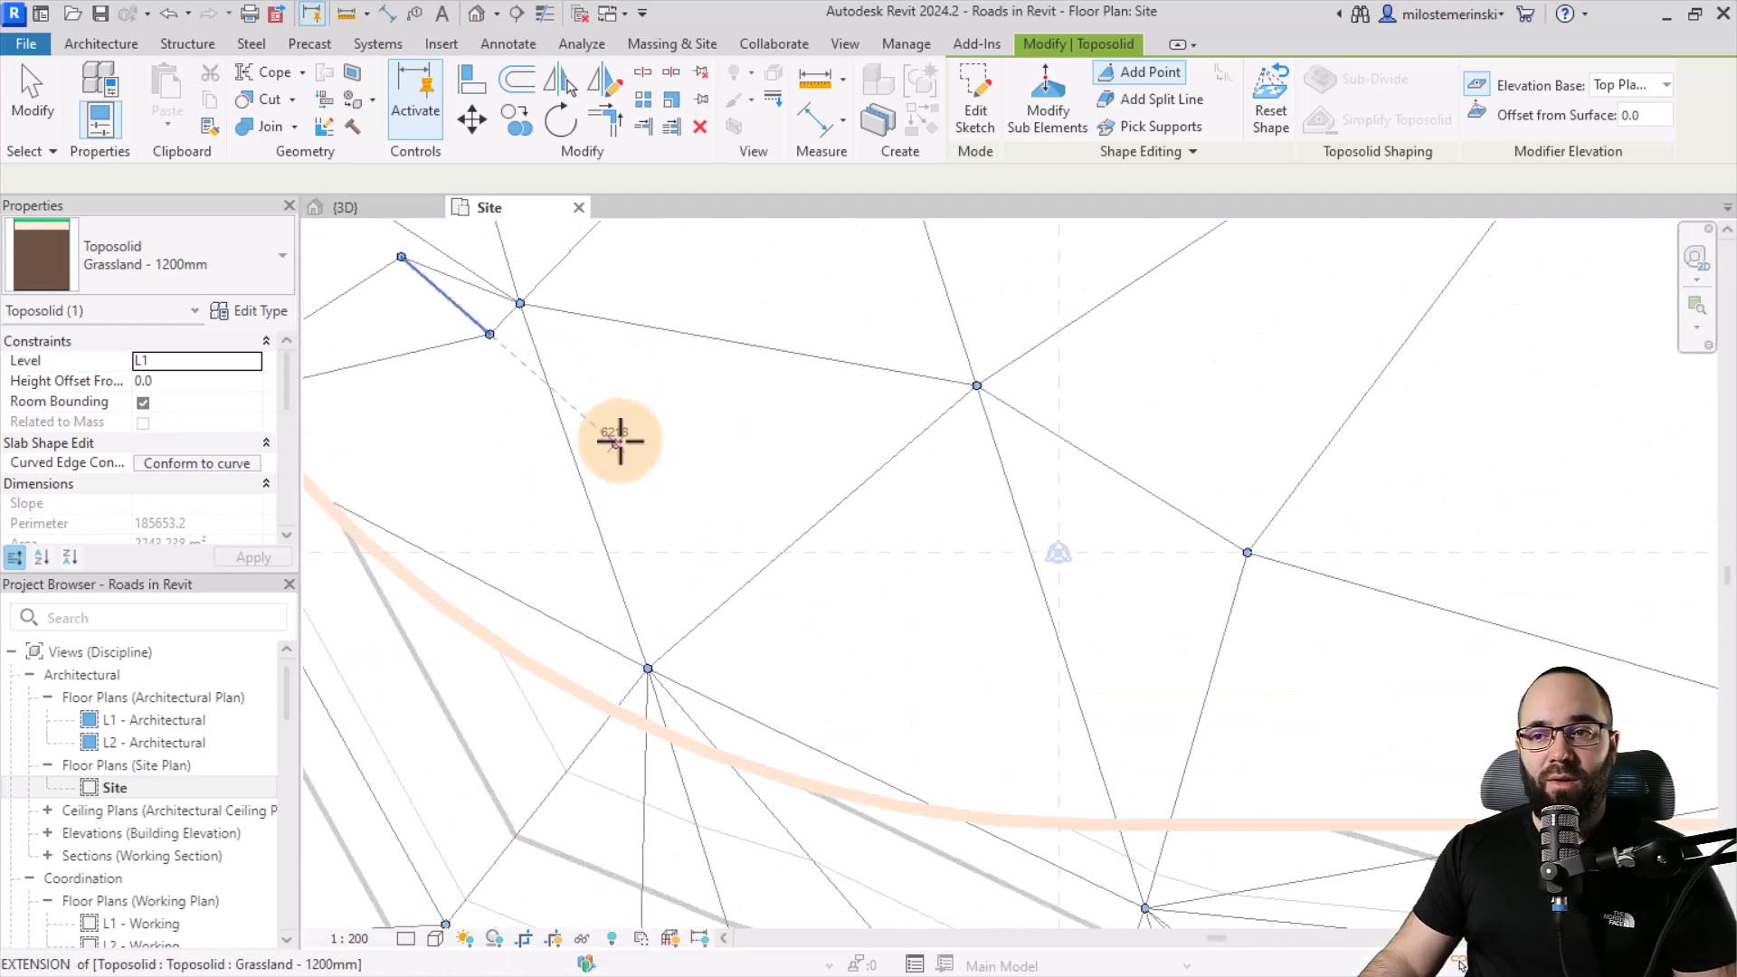
left_click(688, 501)
left_click(748, 536)
left_click(829, 589)
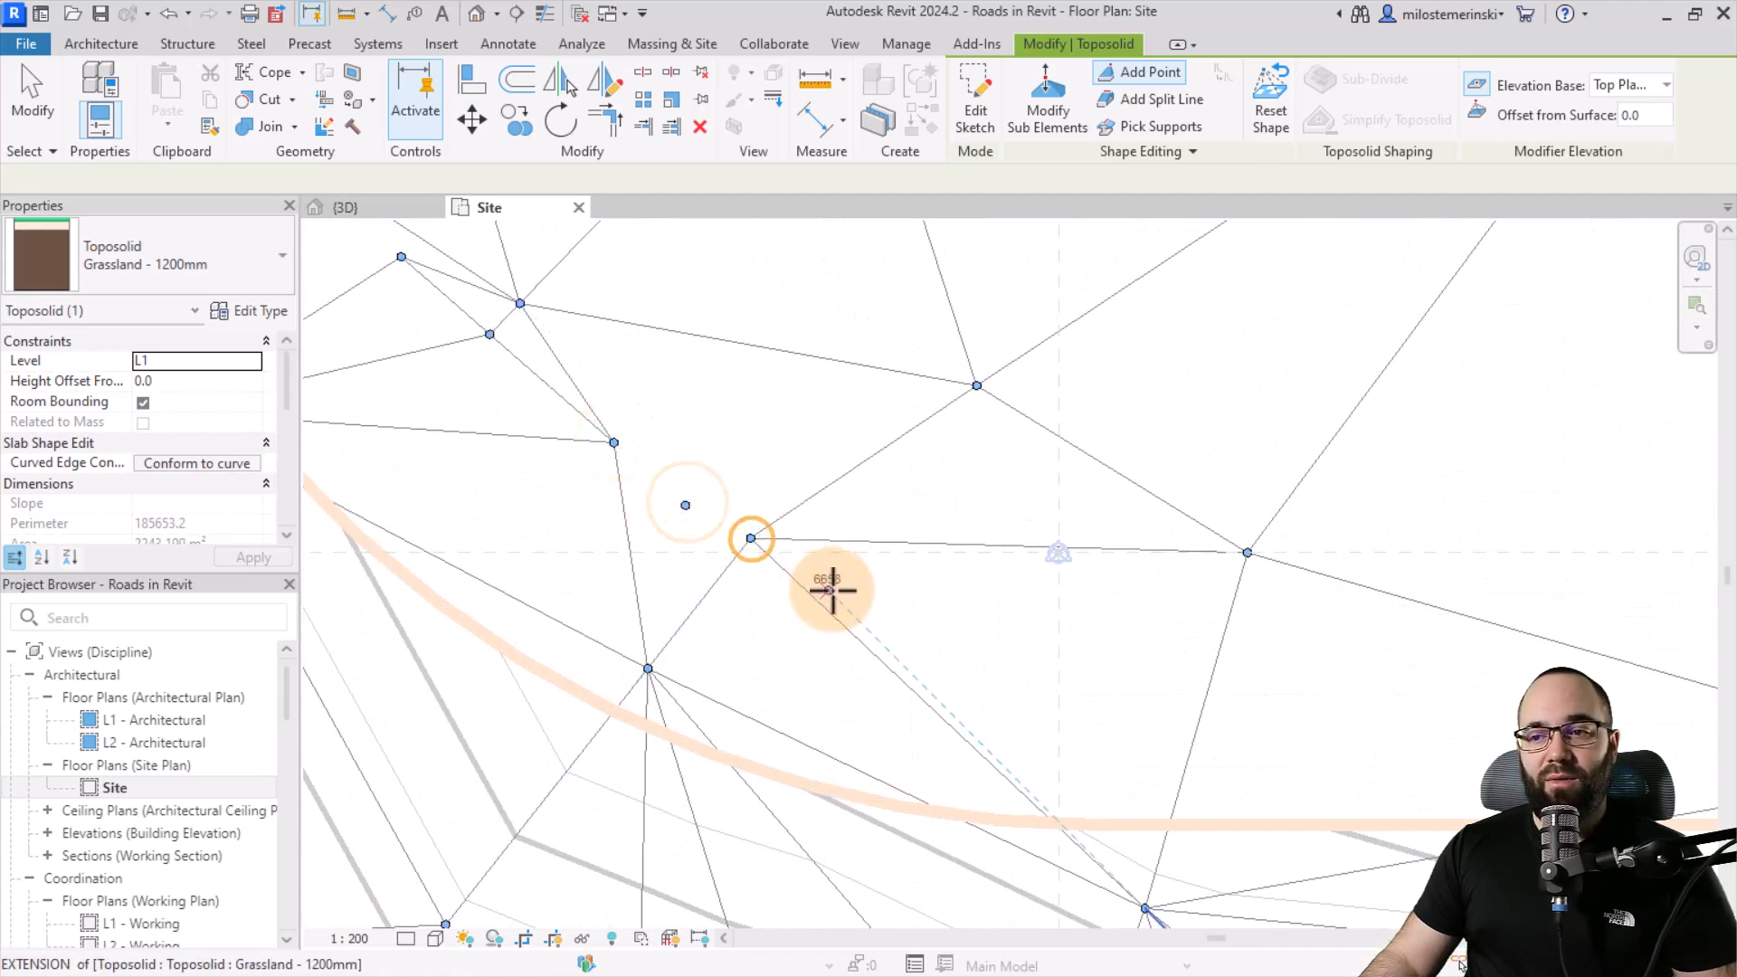
scroll(831, 589, "down", 1)
Add a row of points along the road's straight upper edge out to the toposolid boundary.
mouse_move(838, 587)
middle_mouse_down()
mouse_move(458, 302)
mouse_move(508, 316)
middle_mouse_up()
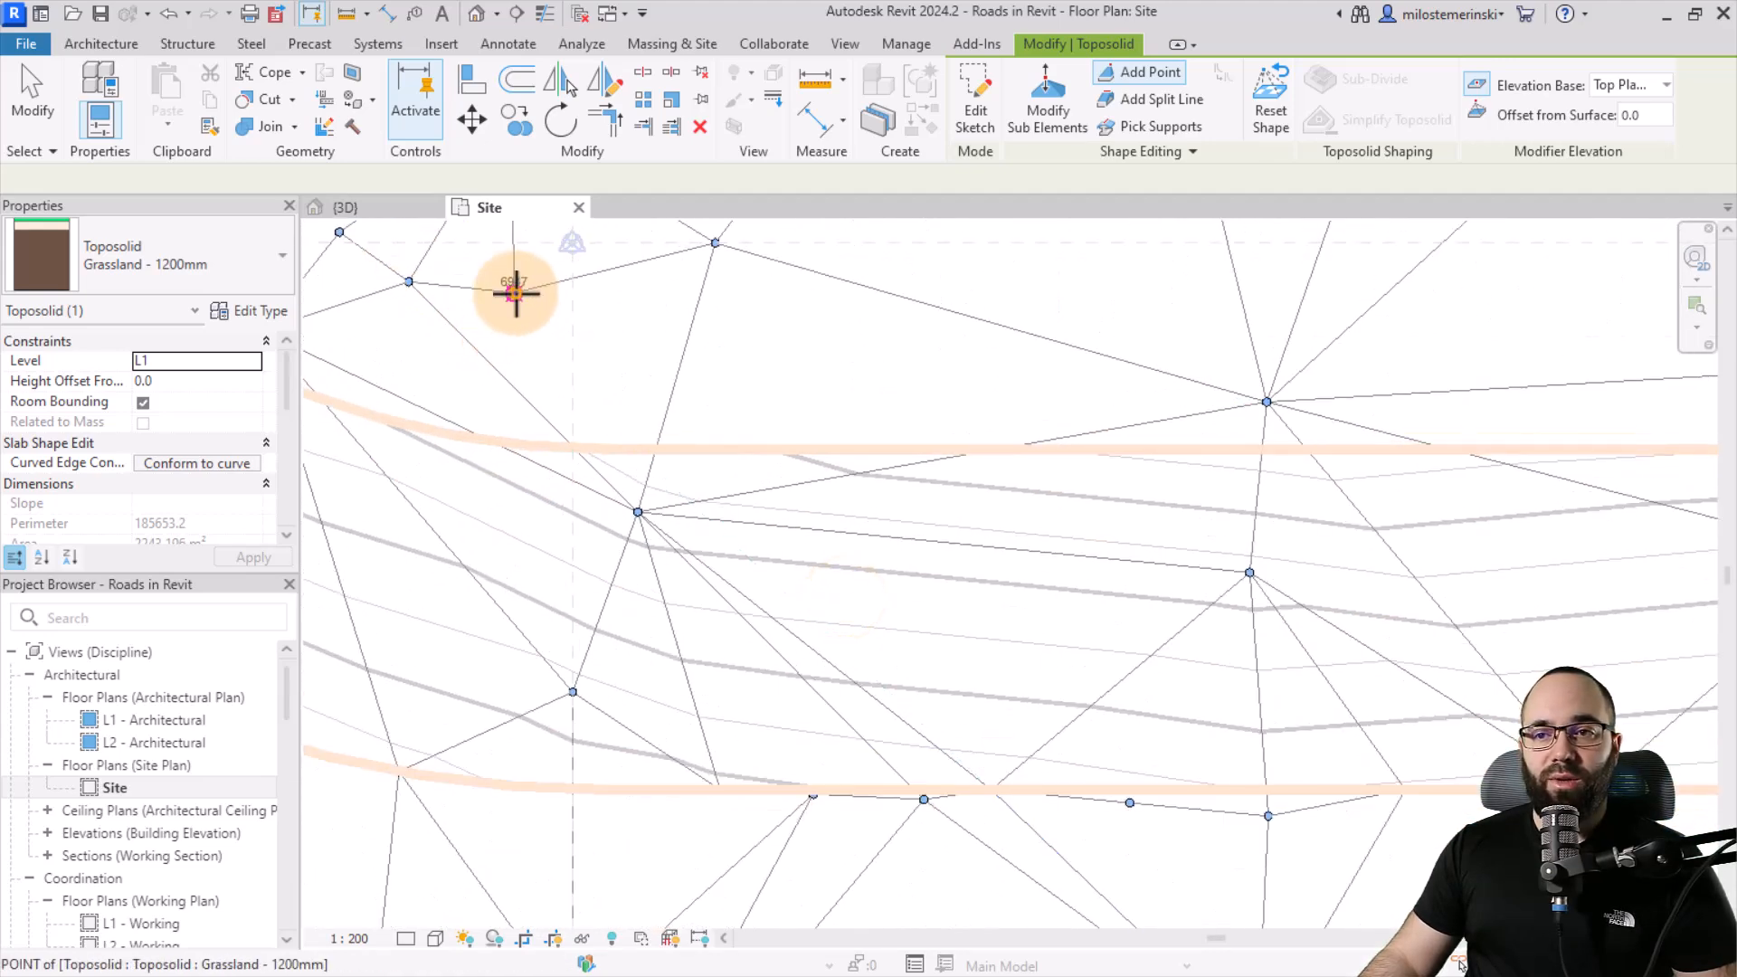
left_click(514, 292)
left_click(630, 305)
left_click(708, 313)
left_click(834, 323)
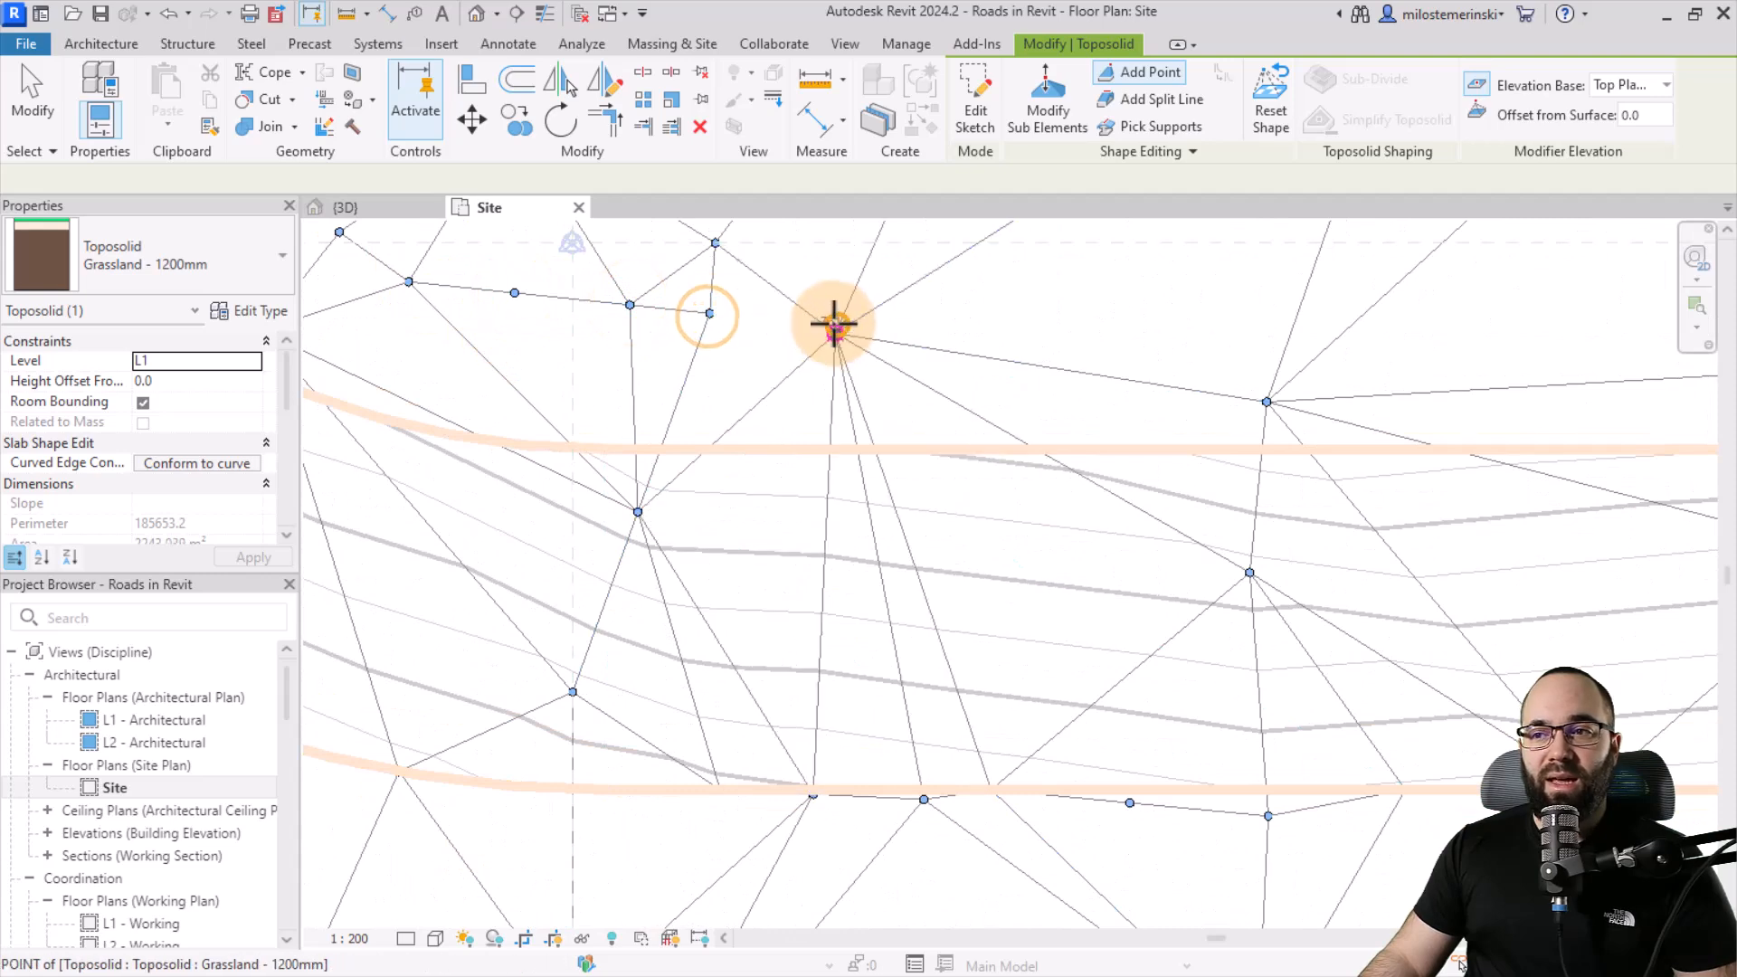
scroll(868, 318, "down", 1)
scroll(920, 310, "up", 2)
left_click(881, 310)
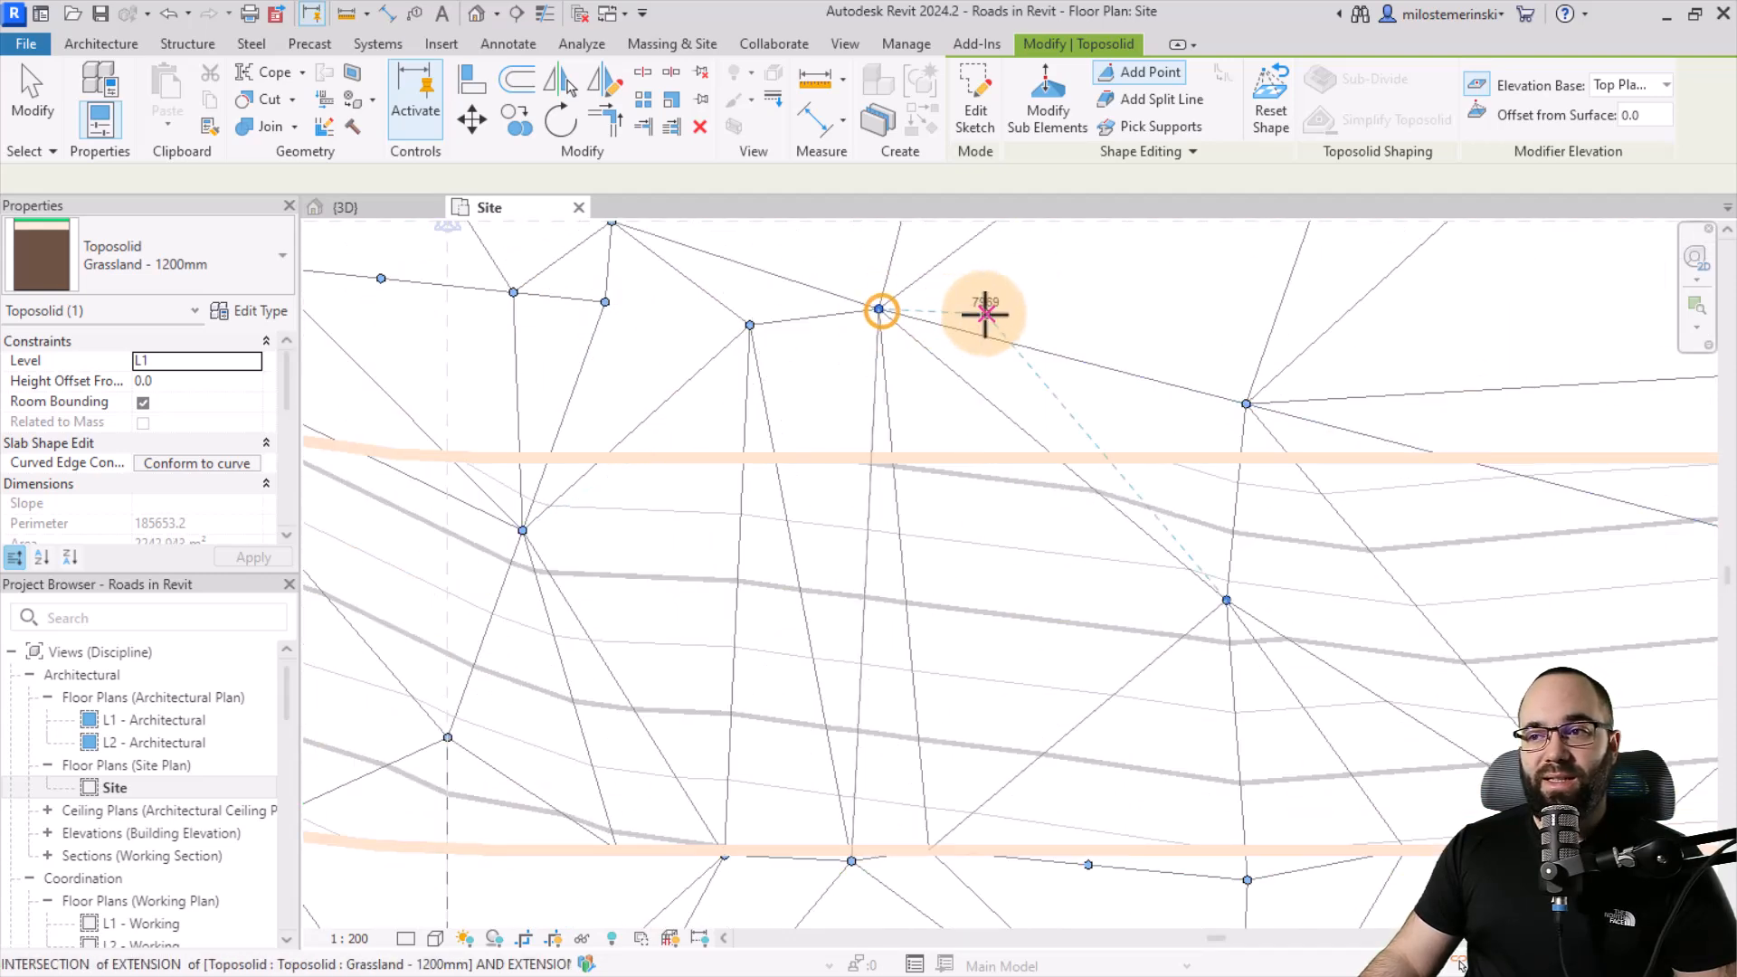
left_click(985, 314)
left_click(1066, 314)
left_click(1166, 314)
scroll(1236, 317, "down", 1)
middle_click_drag(1235, 318, 732, 336)
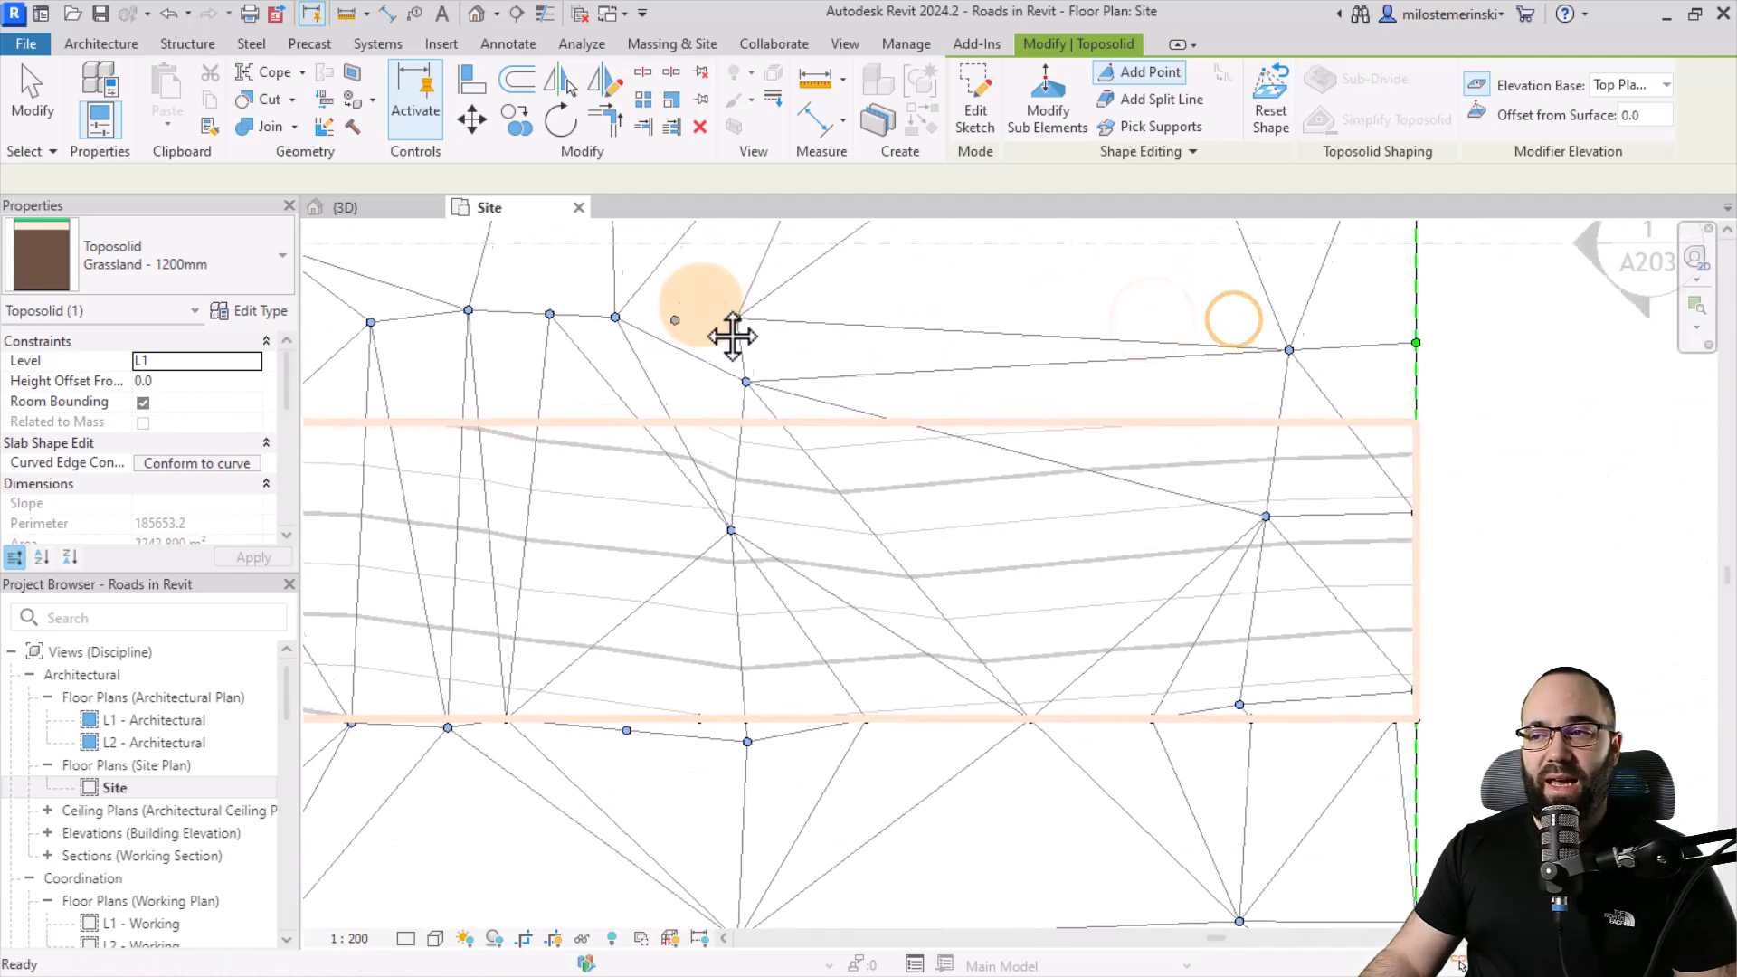
left_click(737, 318)
left_click(864, 310)
left_click(979, 321)
left_click(1086, 321)
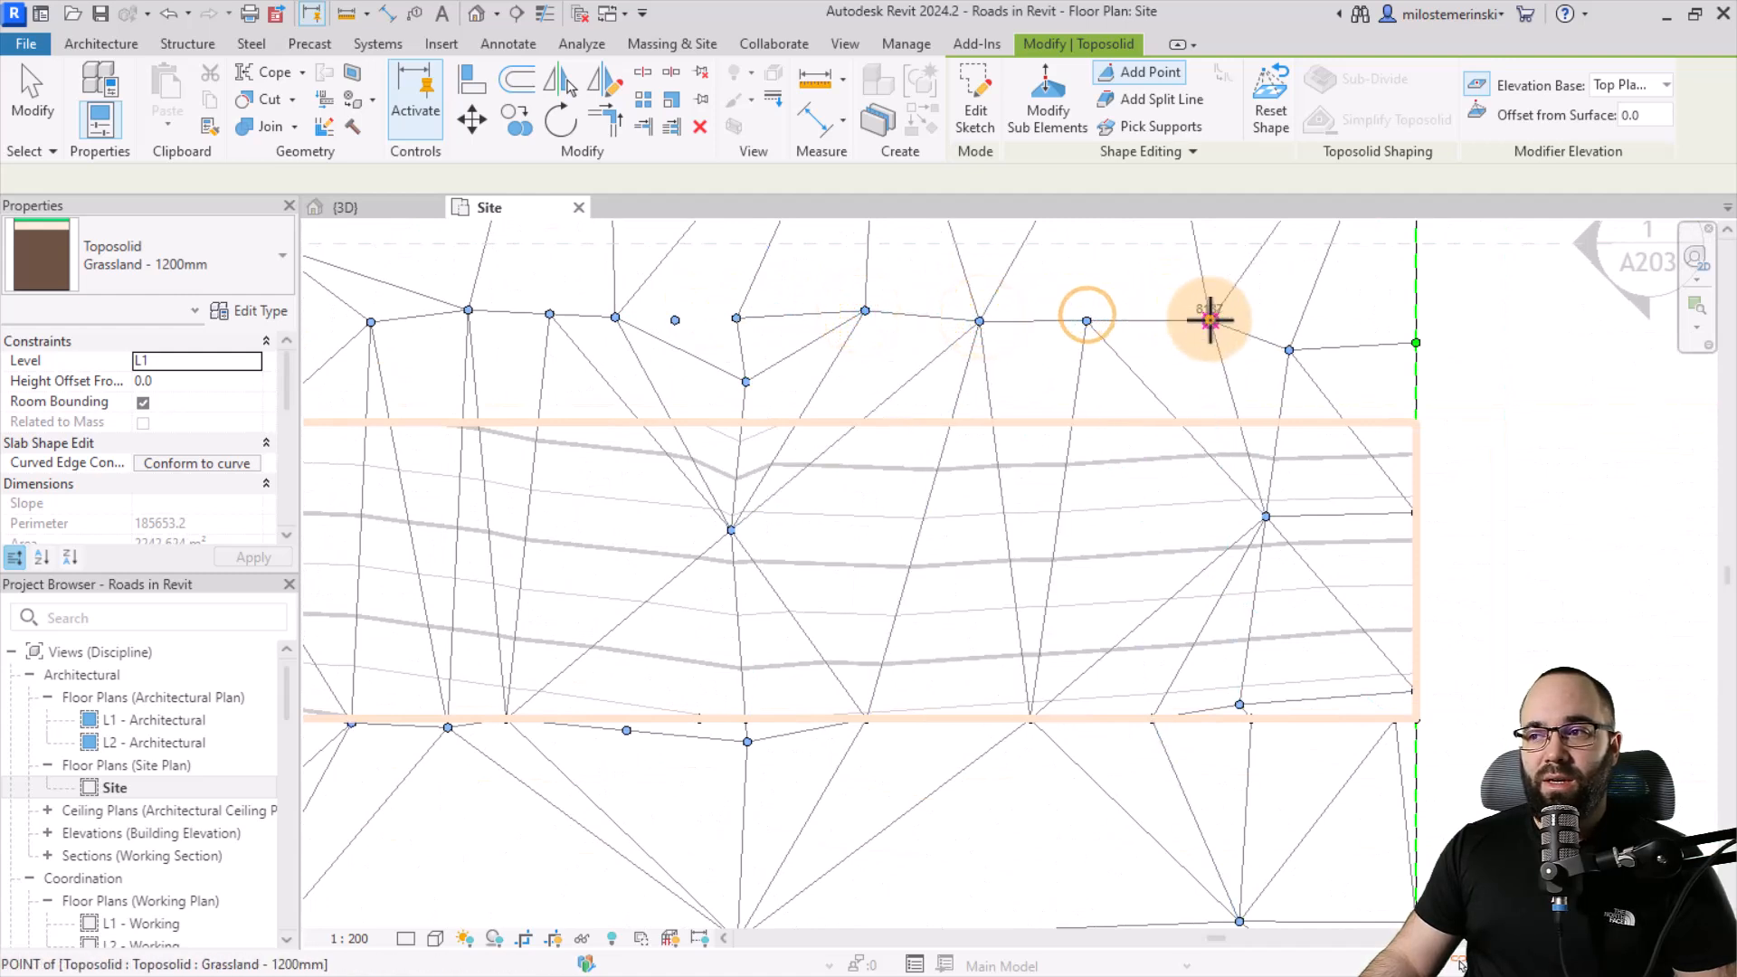
left_click(1209, 320)
left_click(1312, 332)
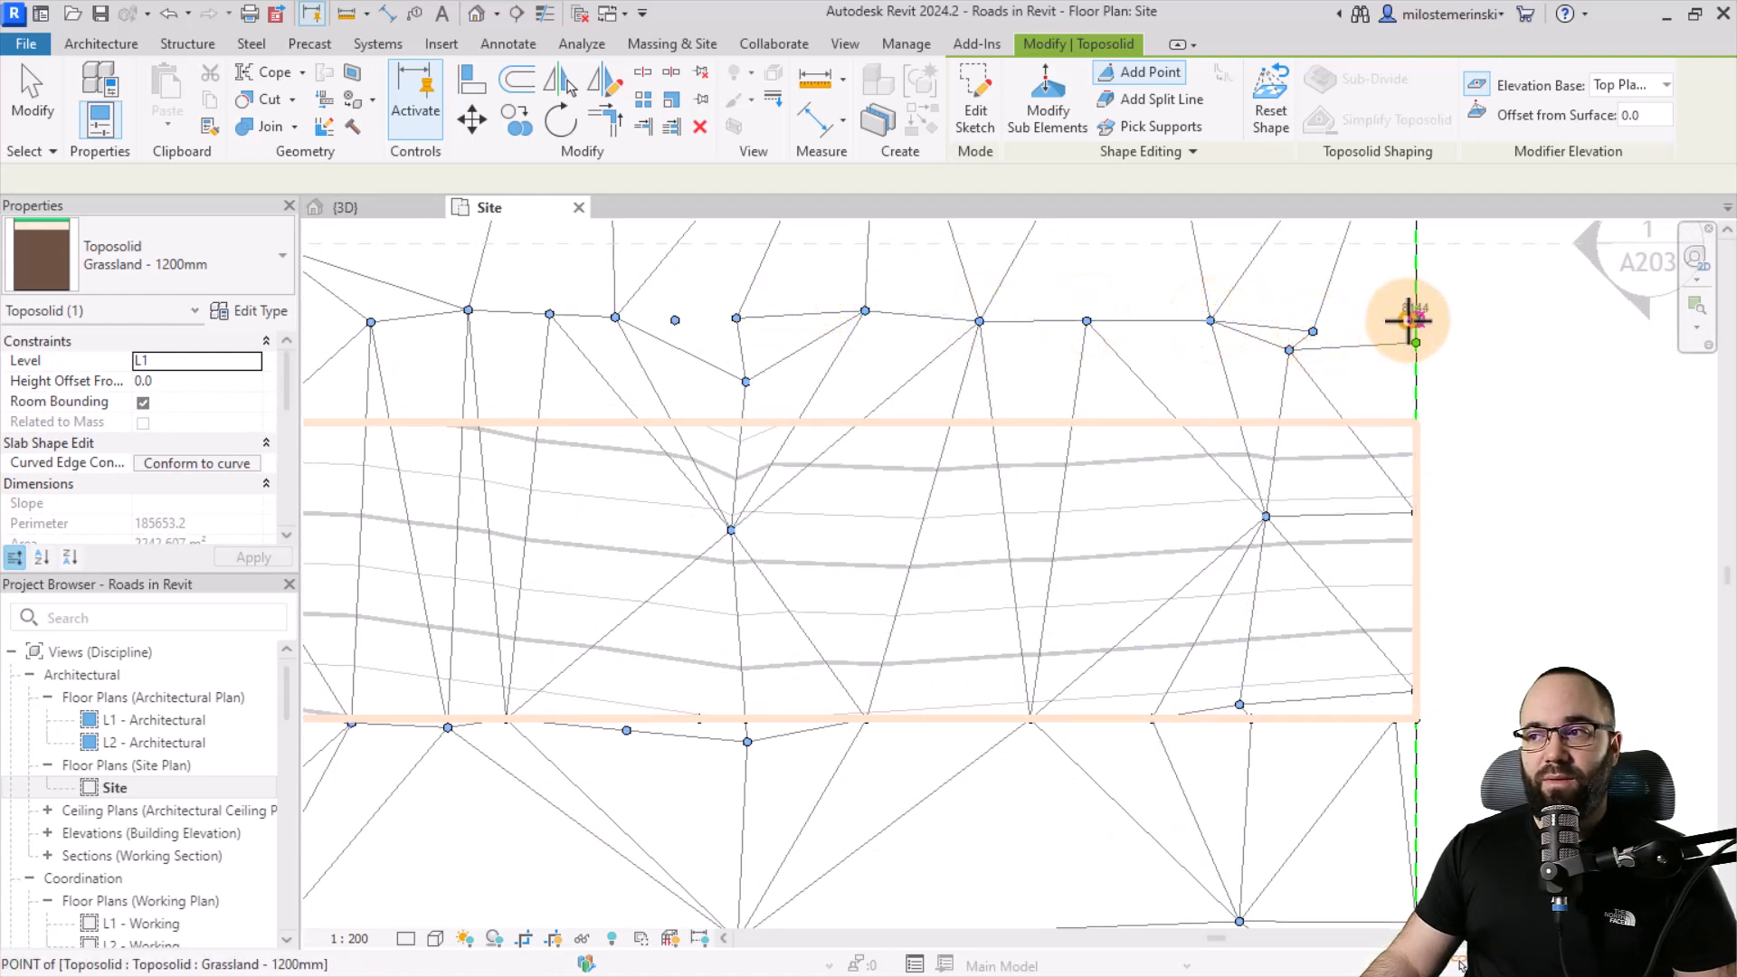
left_click(1375, 321)
scroll(900, 341, "down", 3)
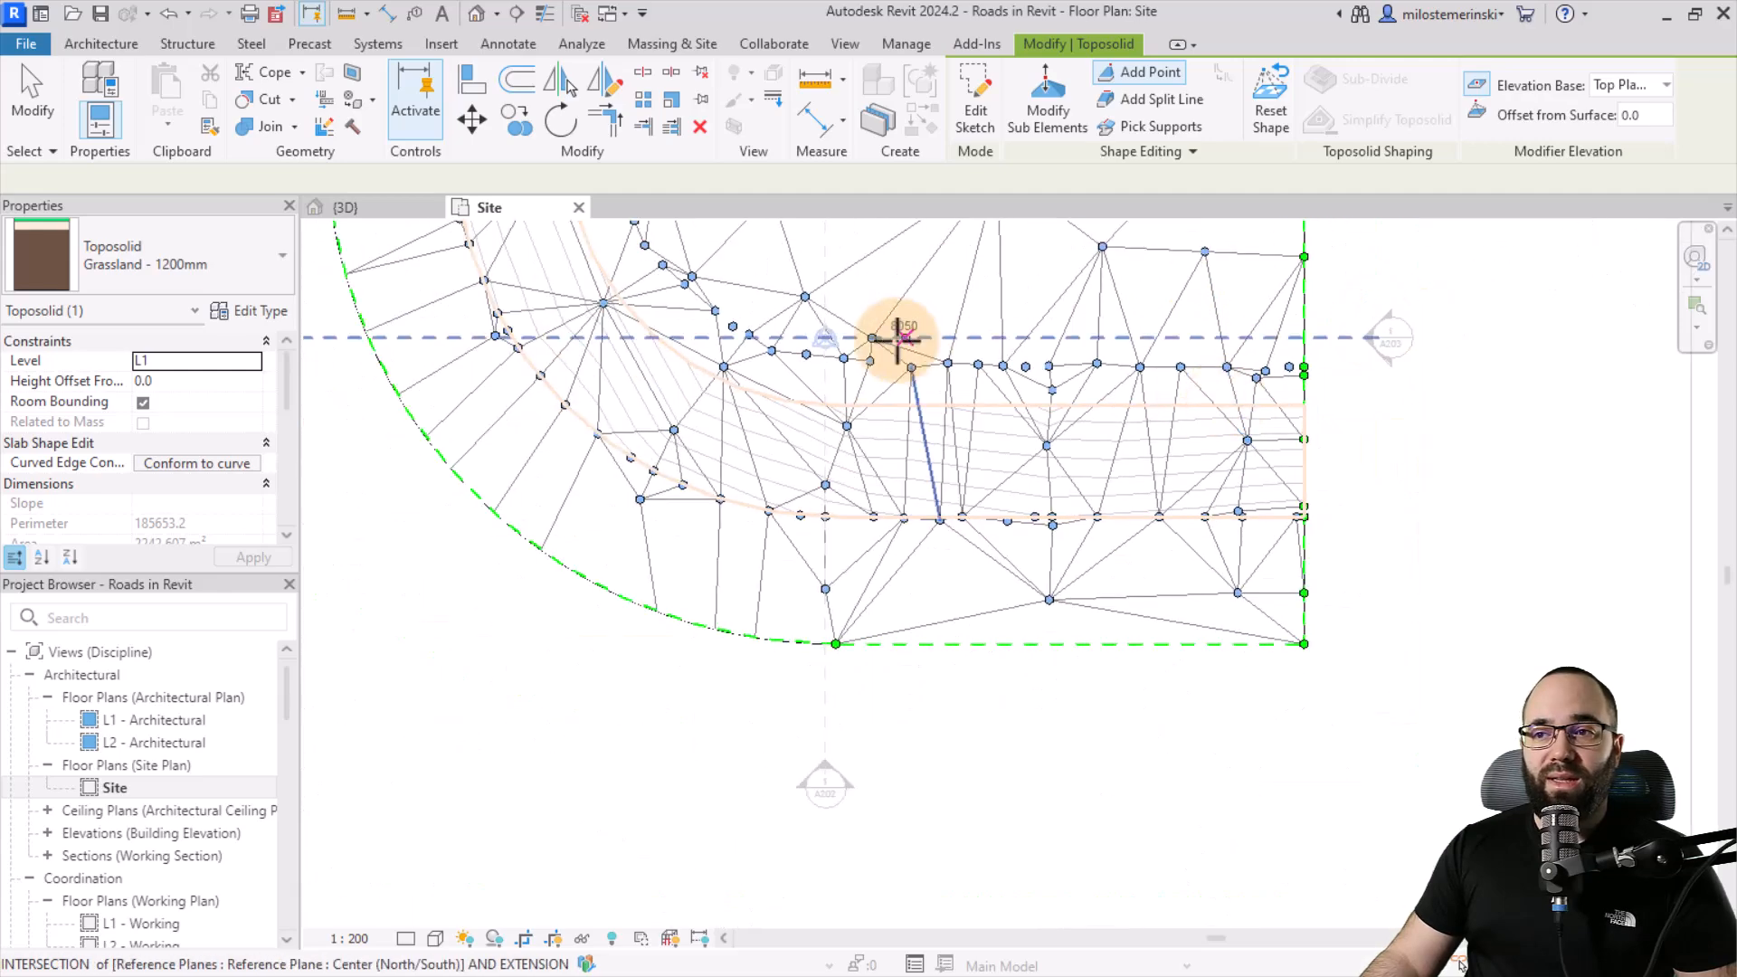
scroll(915, 573, "down", 1)
scroll(670, 357, "up", 3)
scroll(669, 336, "down", 3)
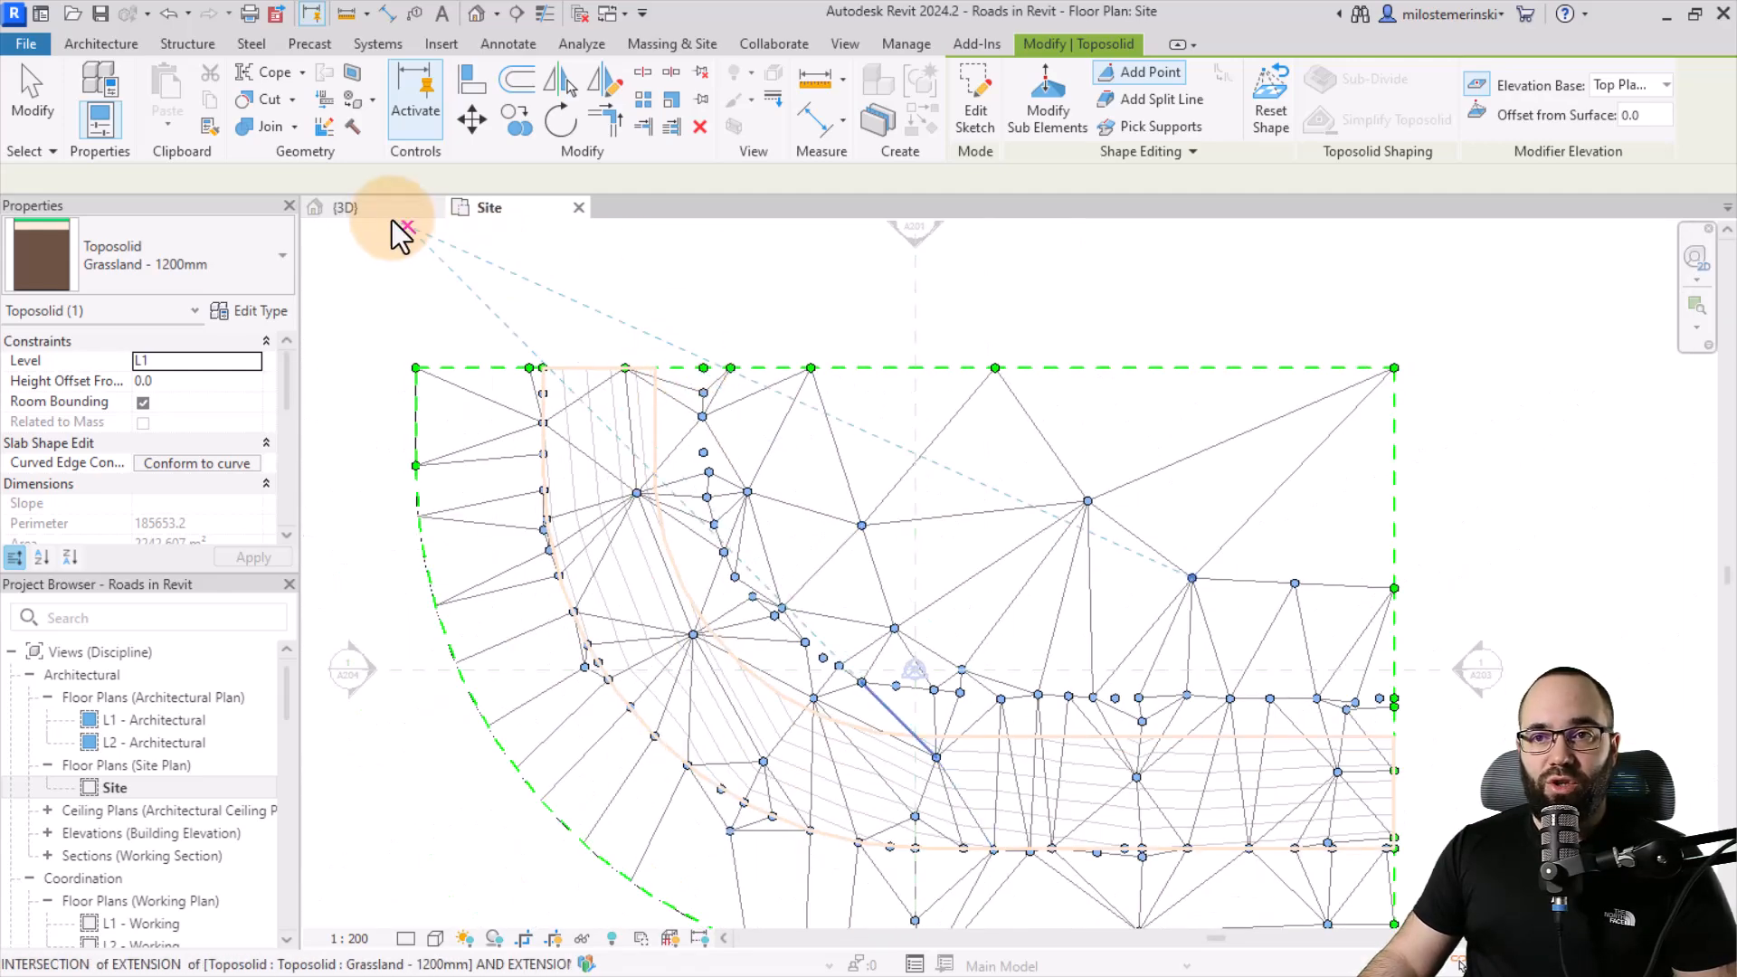
Return to 3D, orbit lower, and finish toposolid shape editing.
left_click(394, 209)
mouse_move(724, 523)
middle_mouse_down("shift")
mouse_move(771, 527)
mouse_move(624, 393)
mouse_move(706, 492)
mouse_move(795, 550)
mouse_move(674, 527)
middle_mouse_up("shift")
scroll(673, 527, "up", 2)
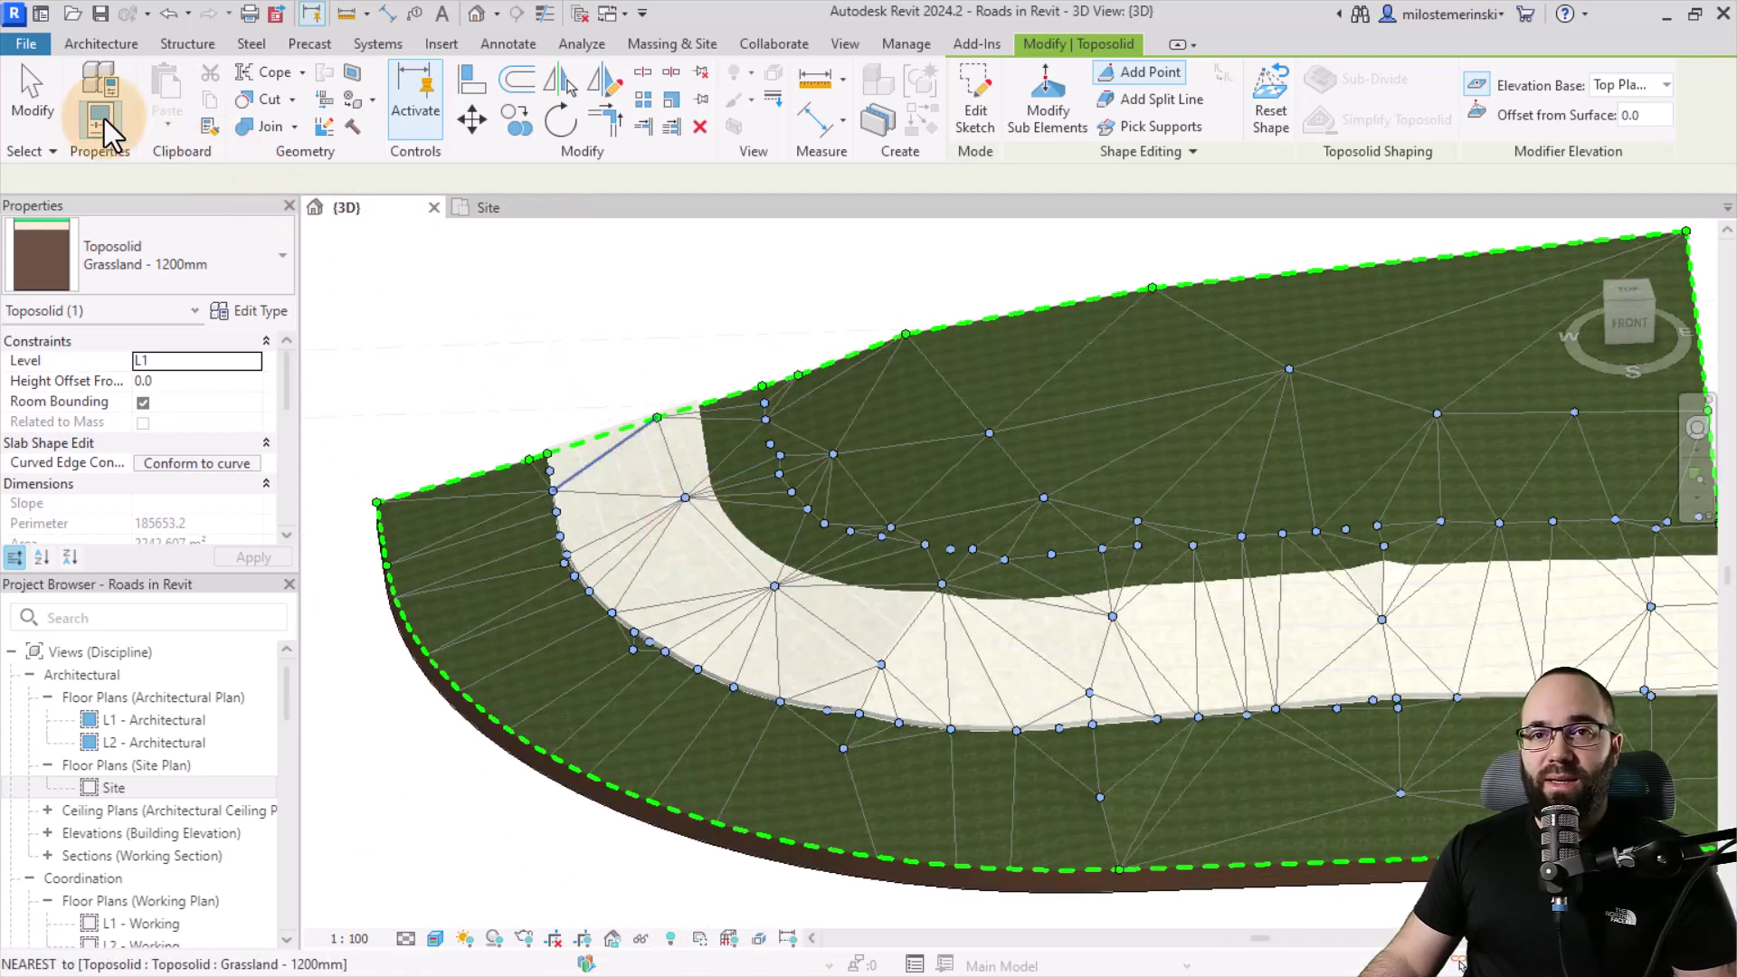
left_click(36, 102)
scroll(618, 484, "up", 2)
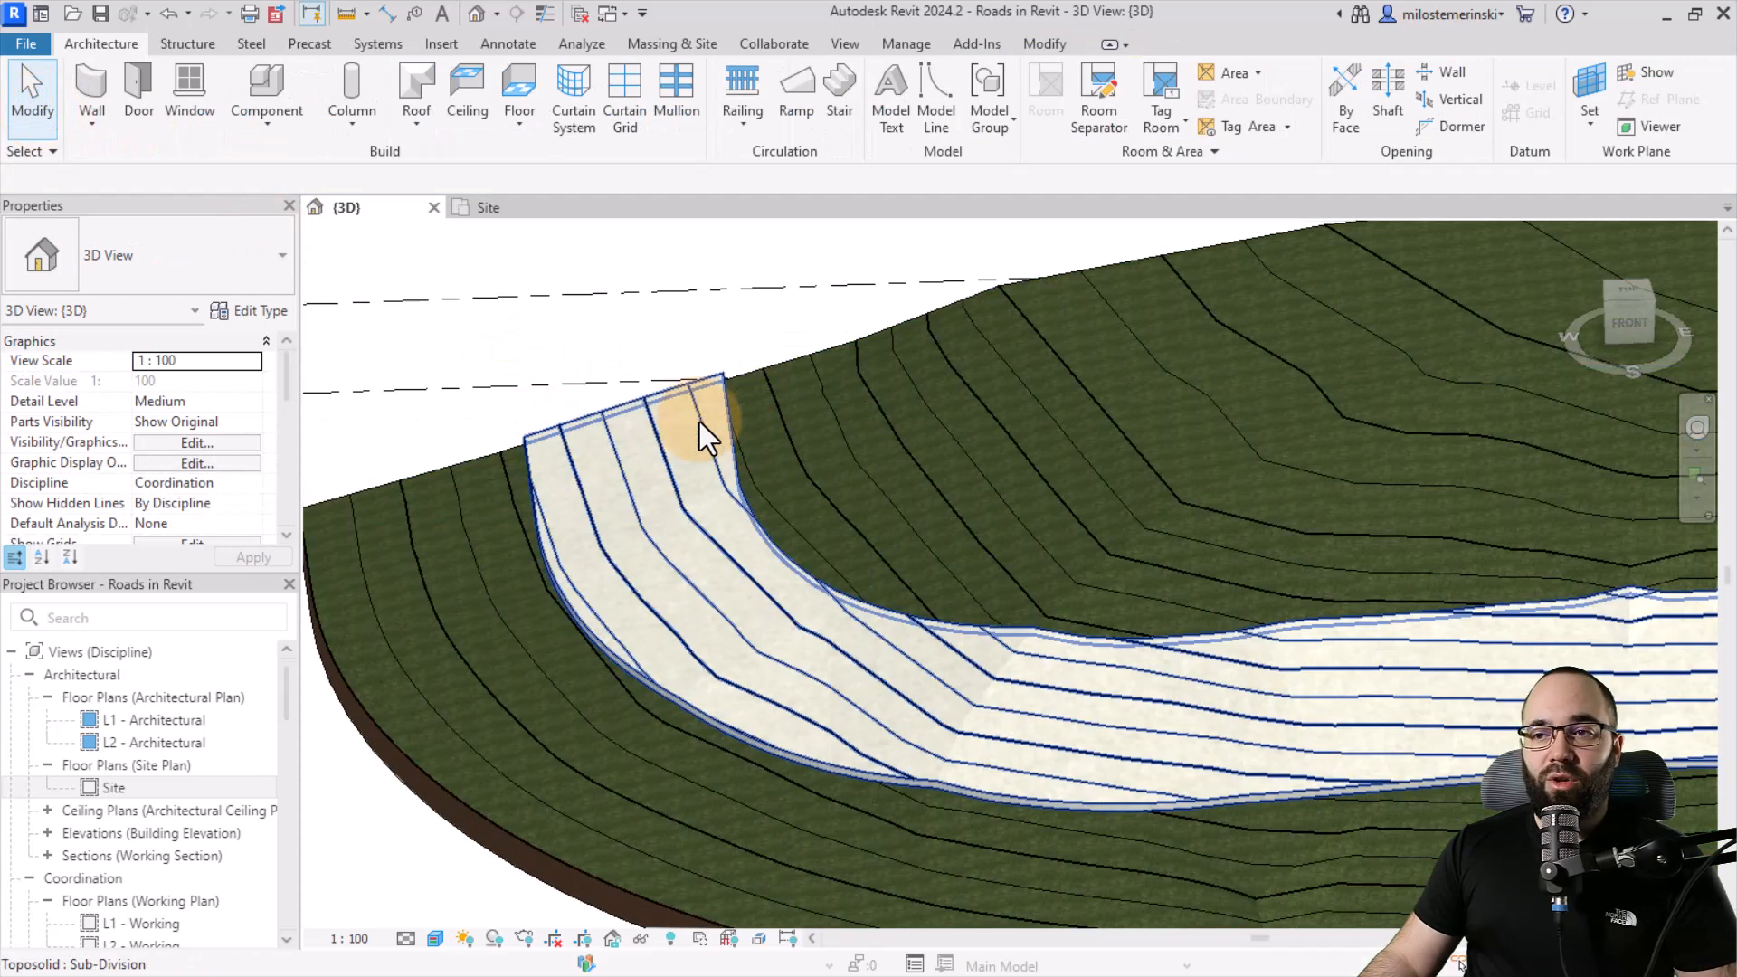
Re-enter Modify Sub Elements on the toposolid and read a road point's elevation.
left_click(767, 368)
left_click(1017, 124)
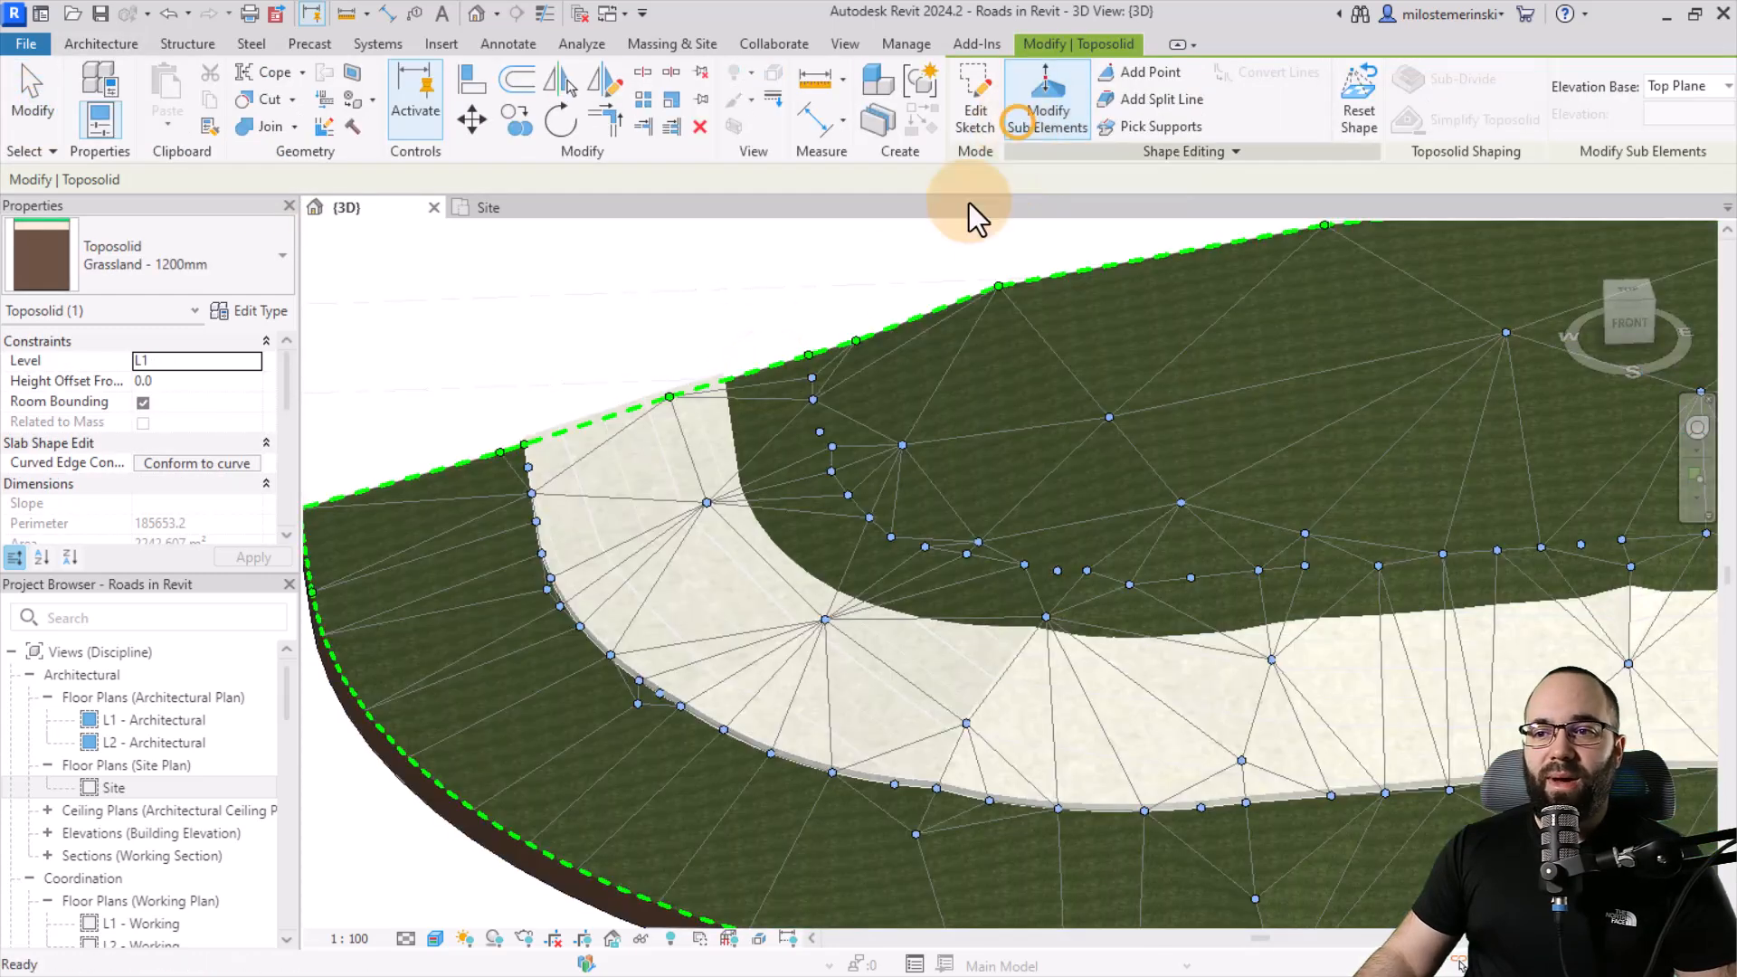
scroll(604, 478, "down", 2)
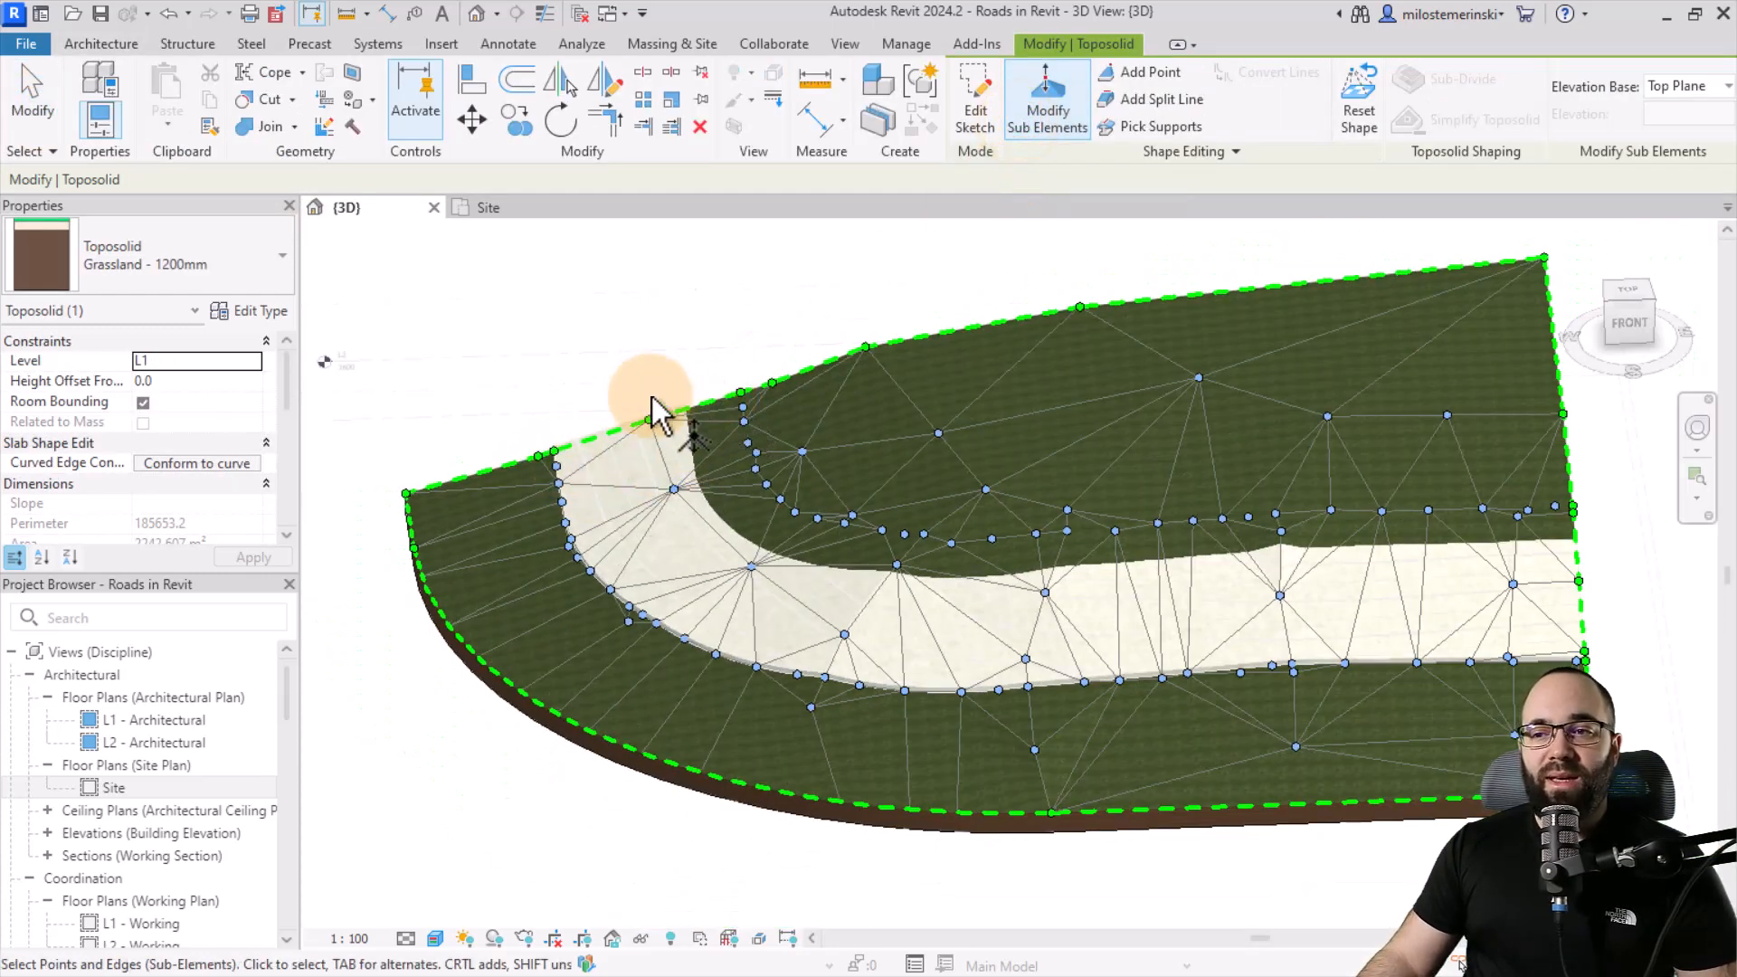
scroll(631, 427, "down", 1)
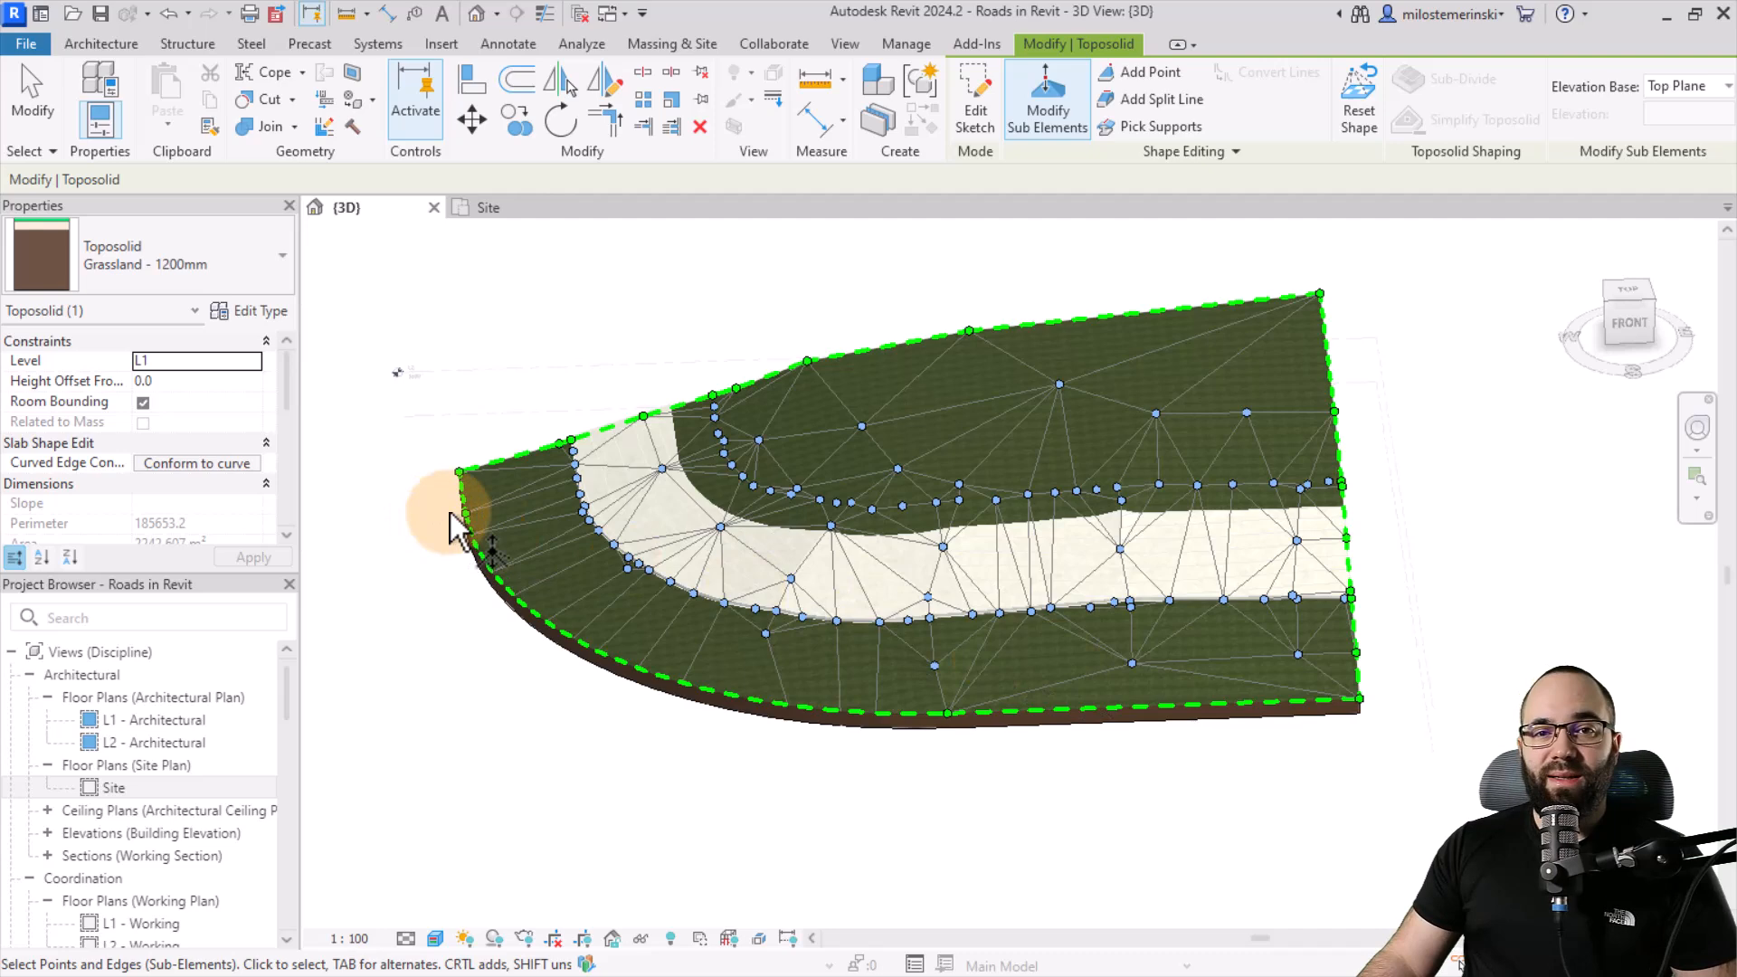
scroll(639, 415, "up", 2)
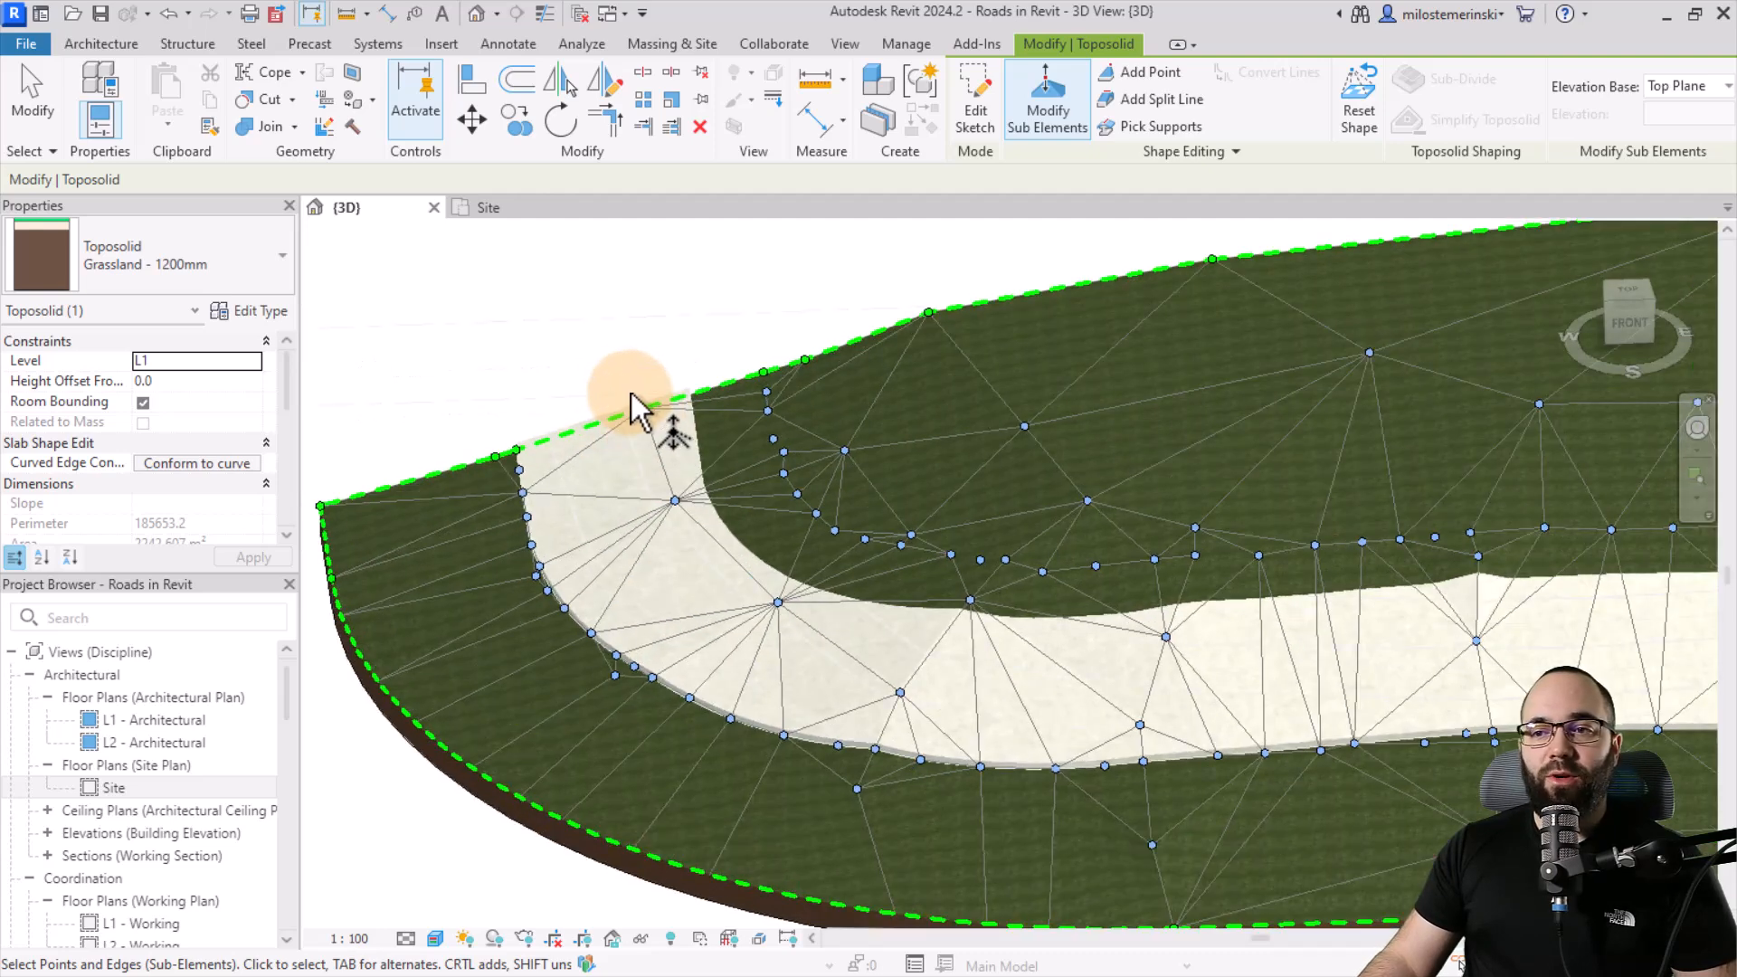
scroll(666, 502, "down", 3)
scroll(707, 583, "up", 2)
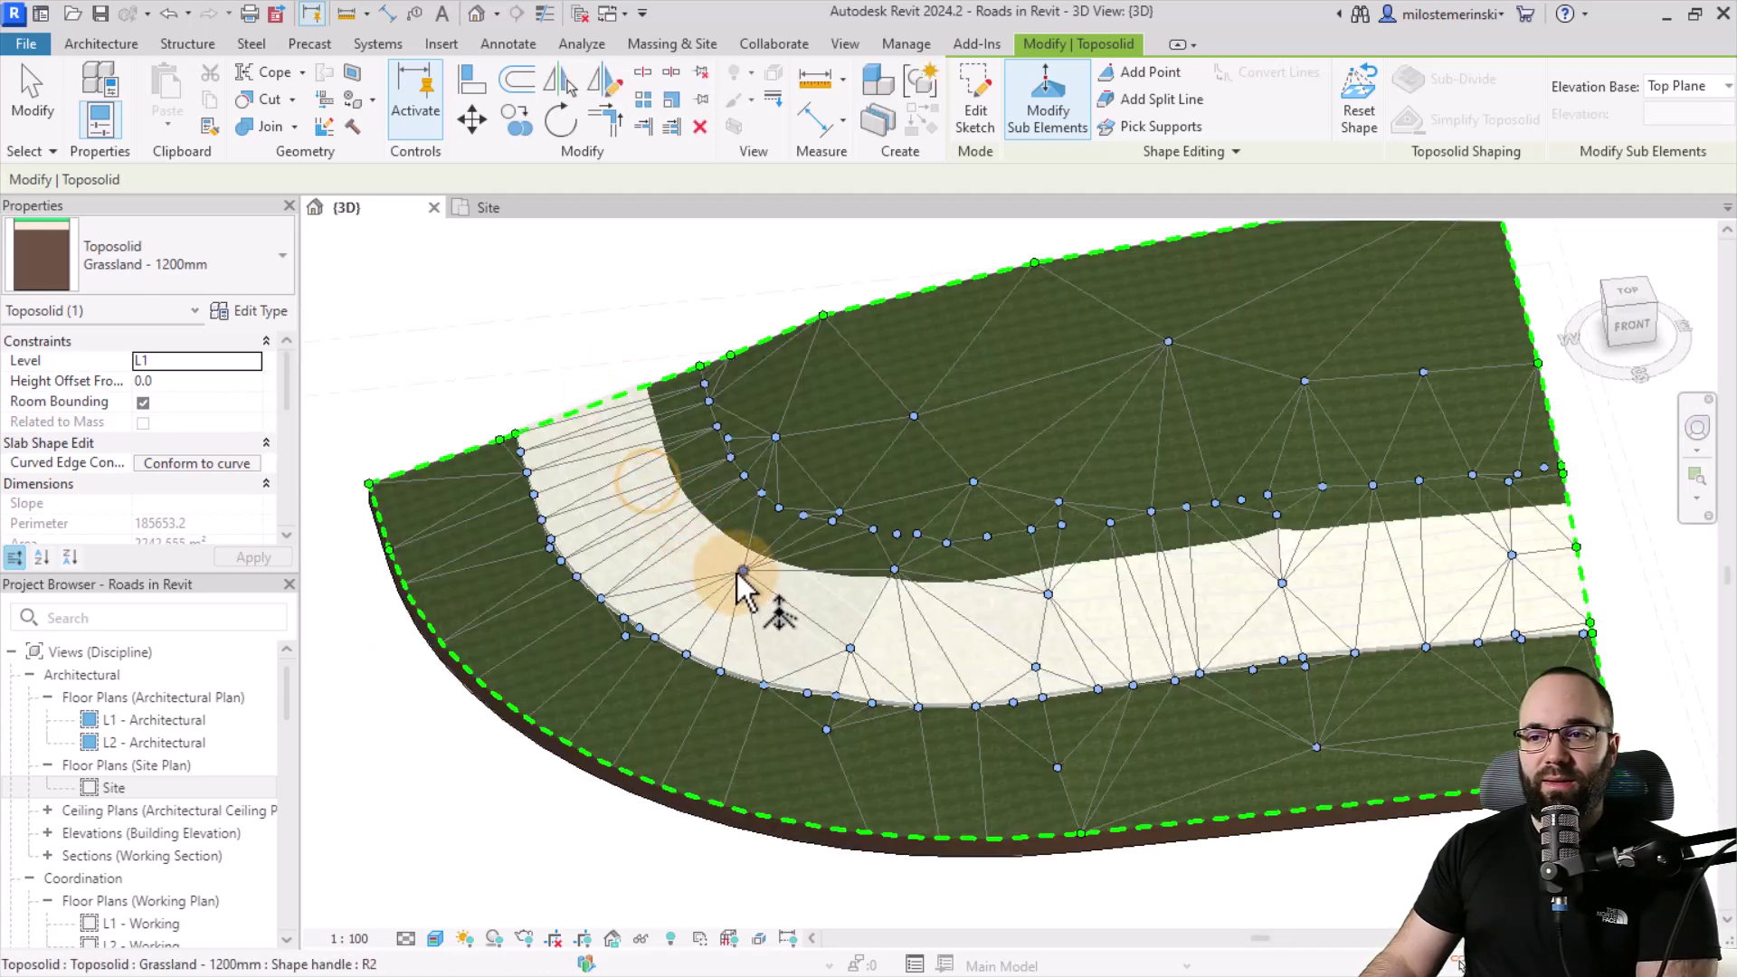
left_click(741, 574)
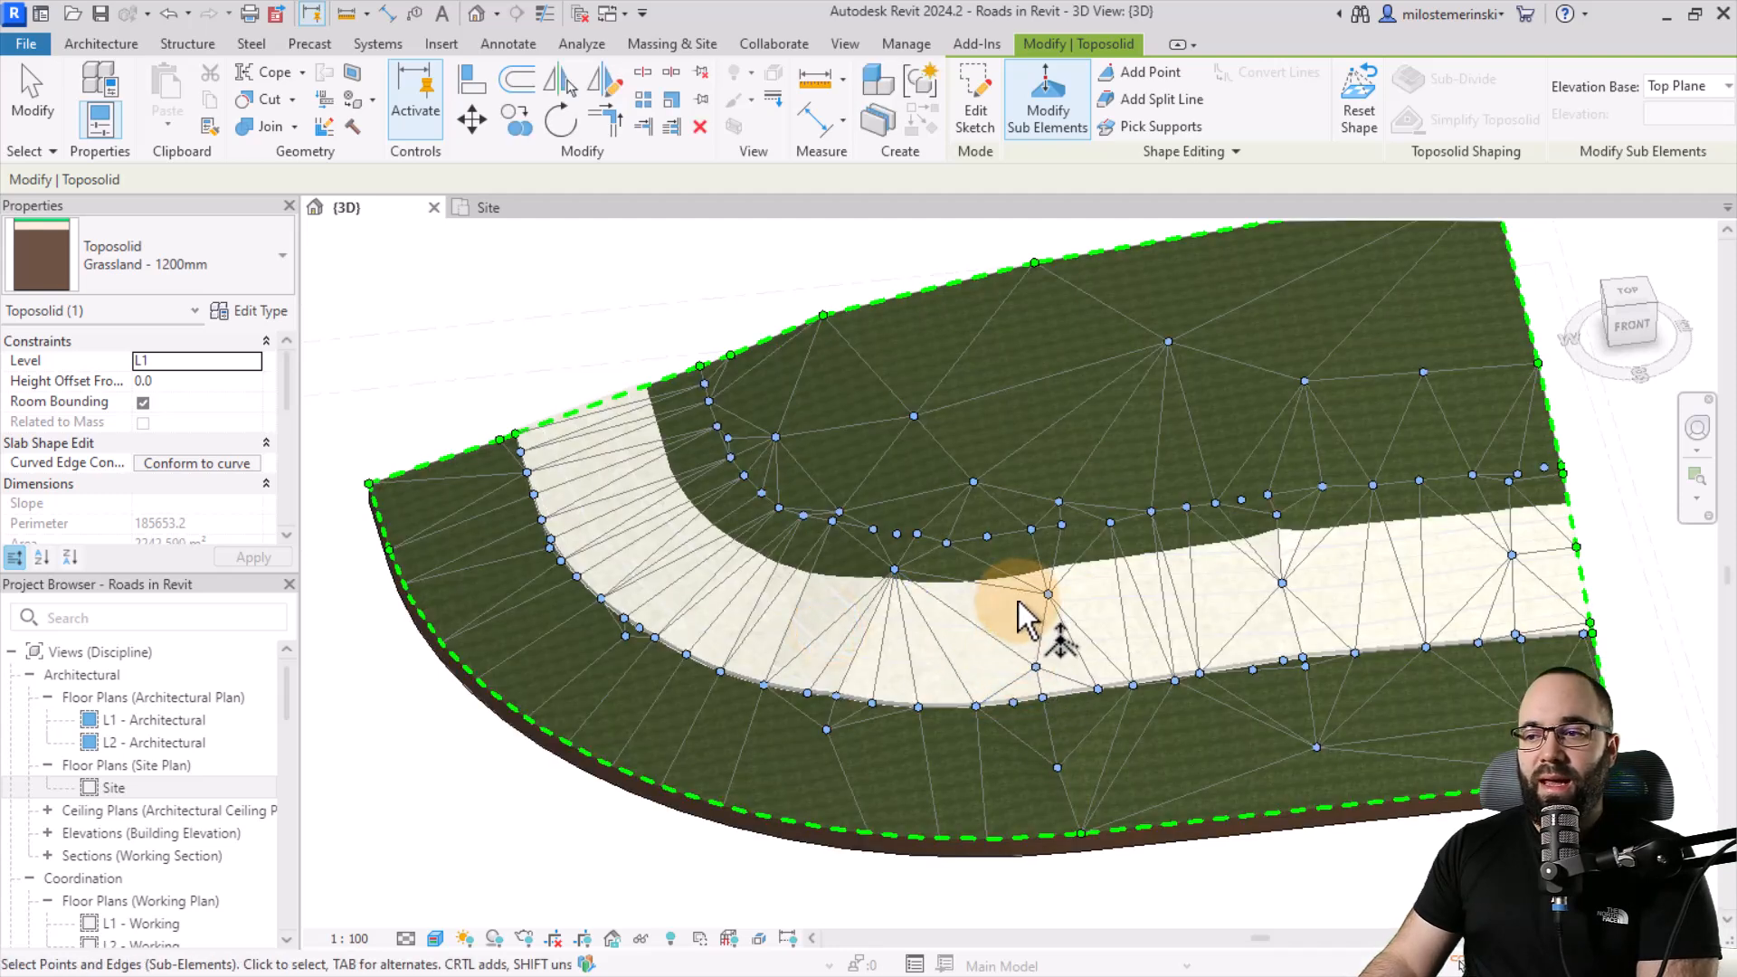
Select points at the road end, boundary and inner curve to read their elevations (4000, 6000).
mouse_move(976, 572)
left_mouse_down()
mouse_move(1032, 602)
mouse_move(1097, 678)
left_mouse_up()
scroll(761, 679, "up", 2)
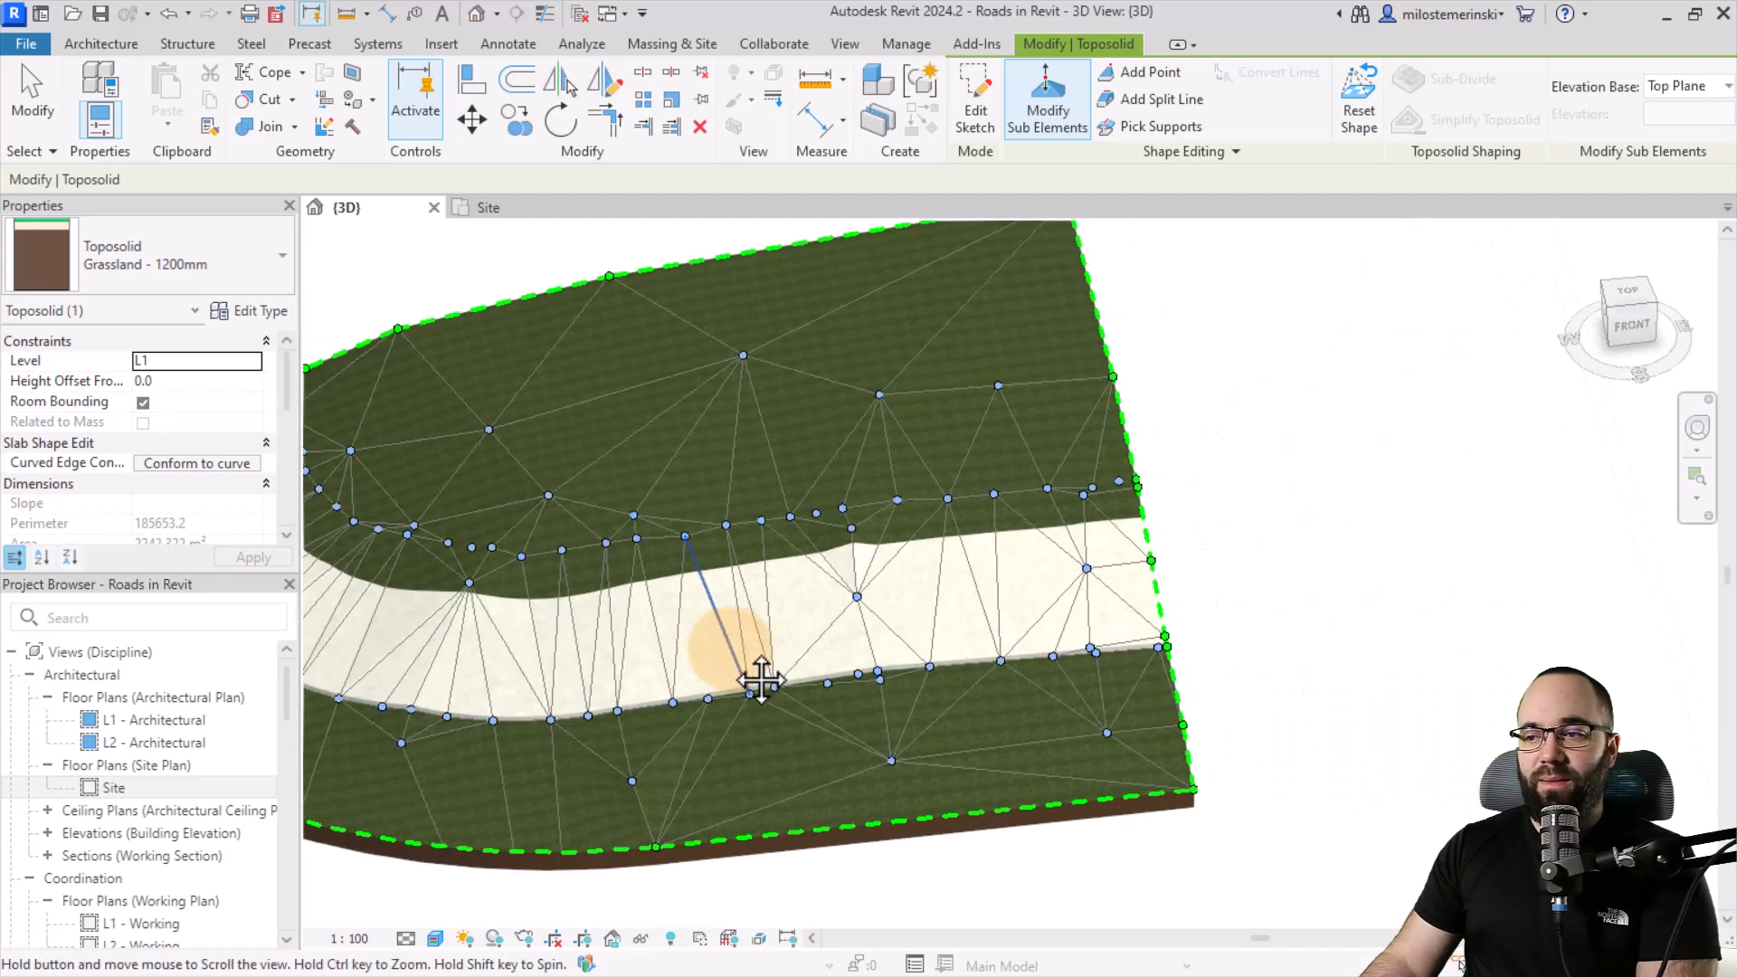
scroll(794, 606, "up", 2)
left_click(822, 602)
left_click(1124, 562)
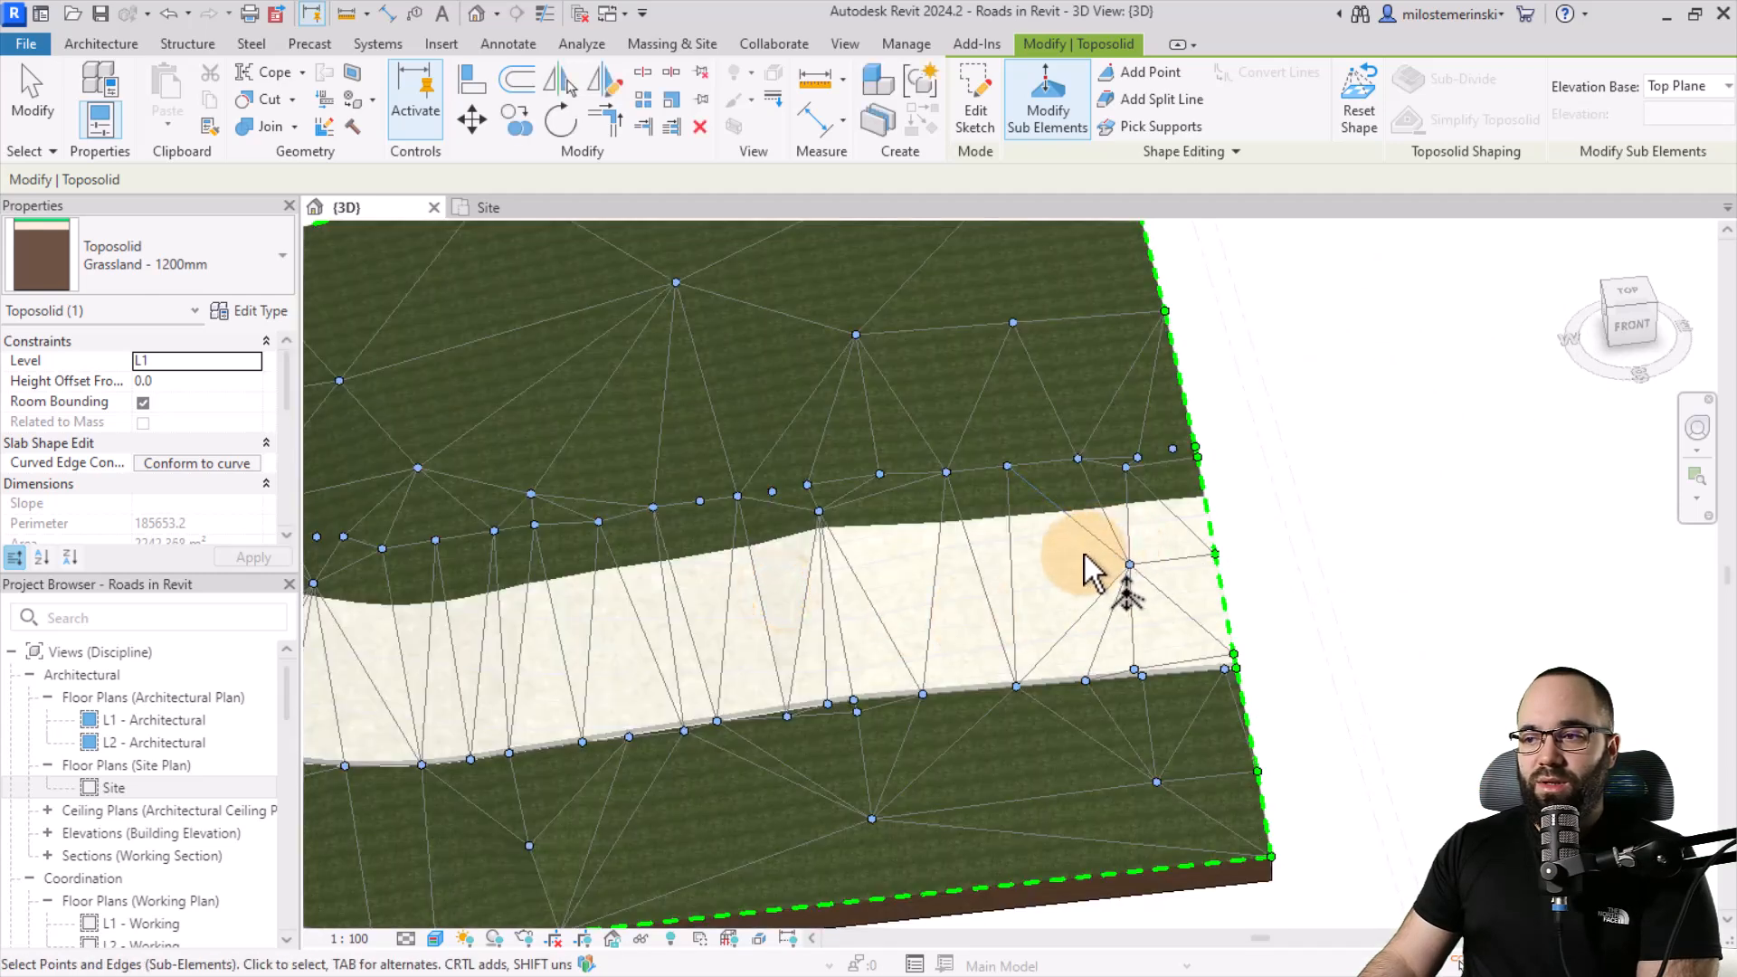
left_click(1129, 556)
scroll(1167, 586, "up", 3)
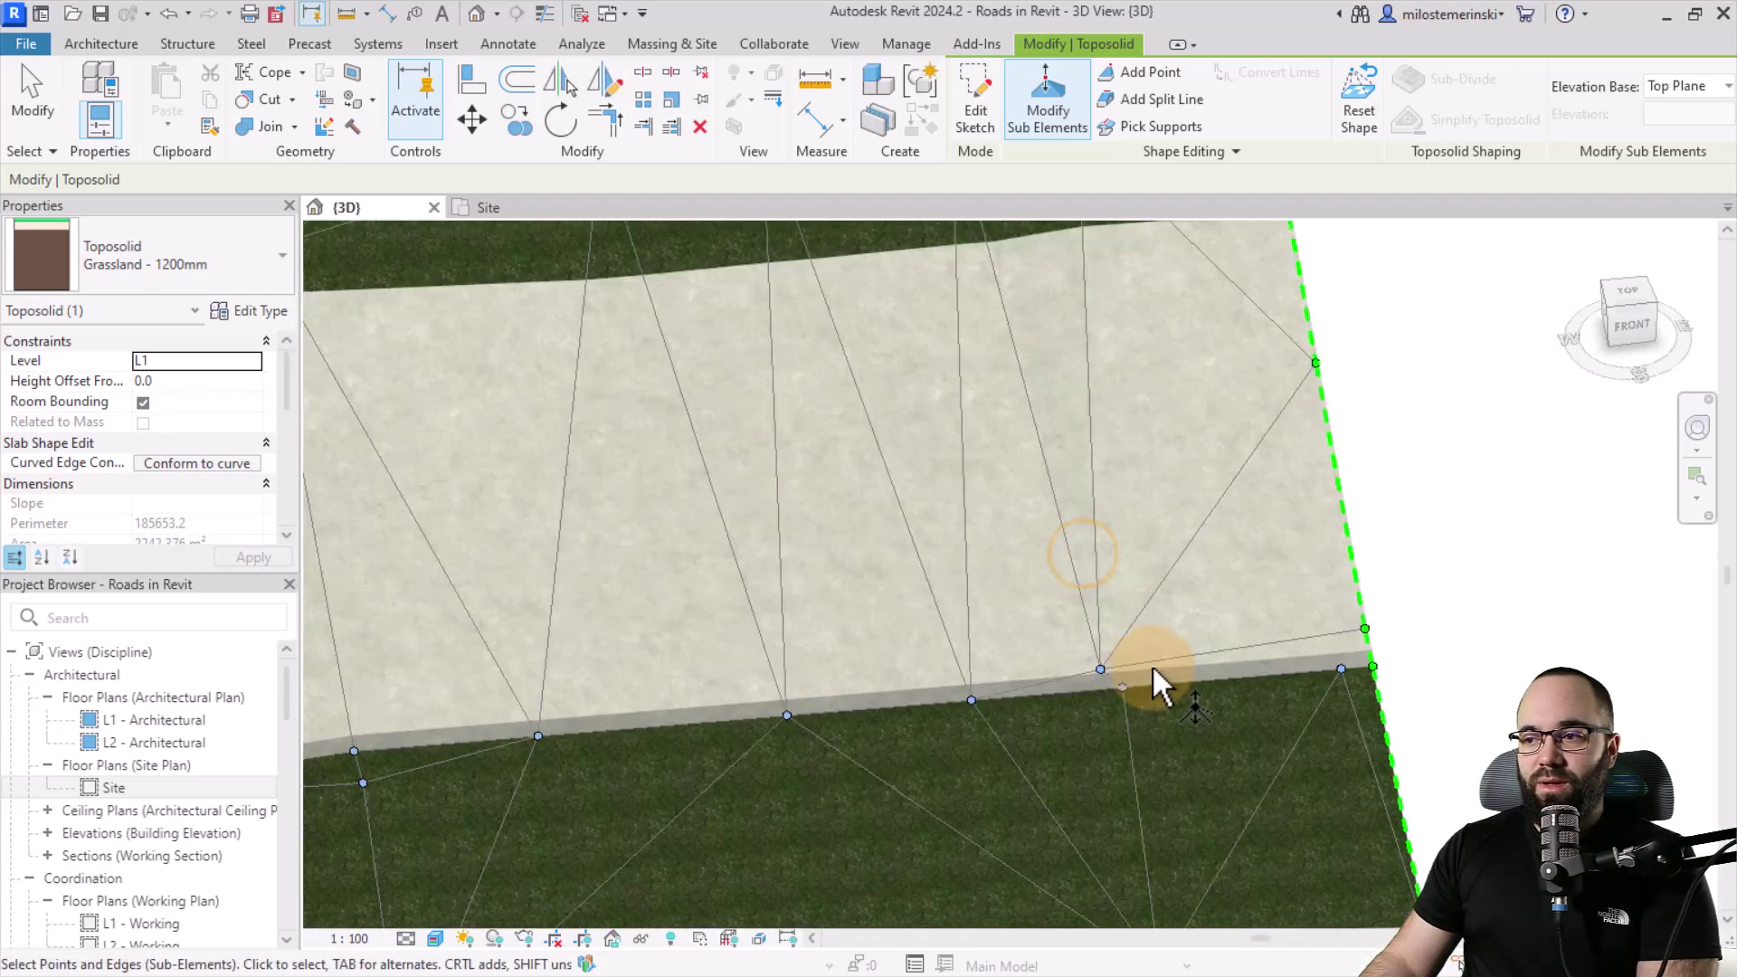
left_click(1097, 666)
scroll(1187, 658, "down", 3)
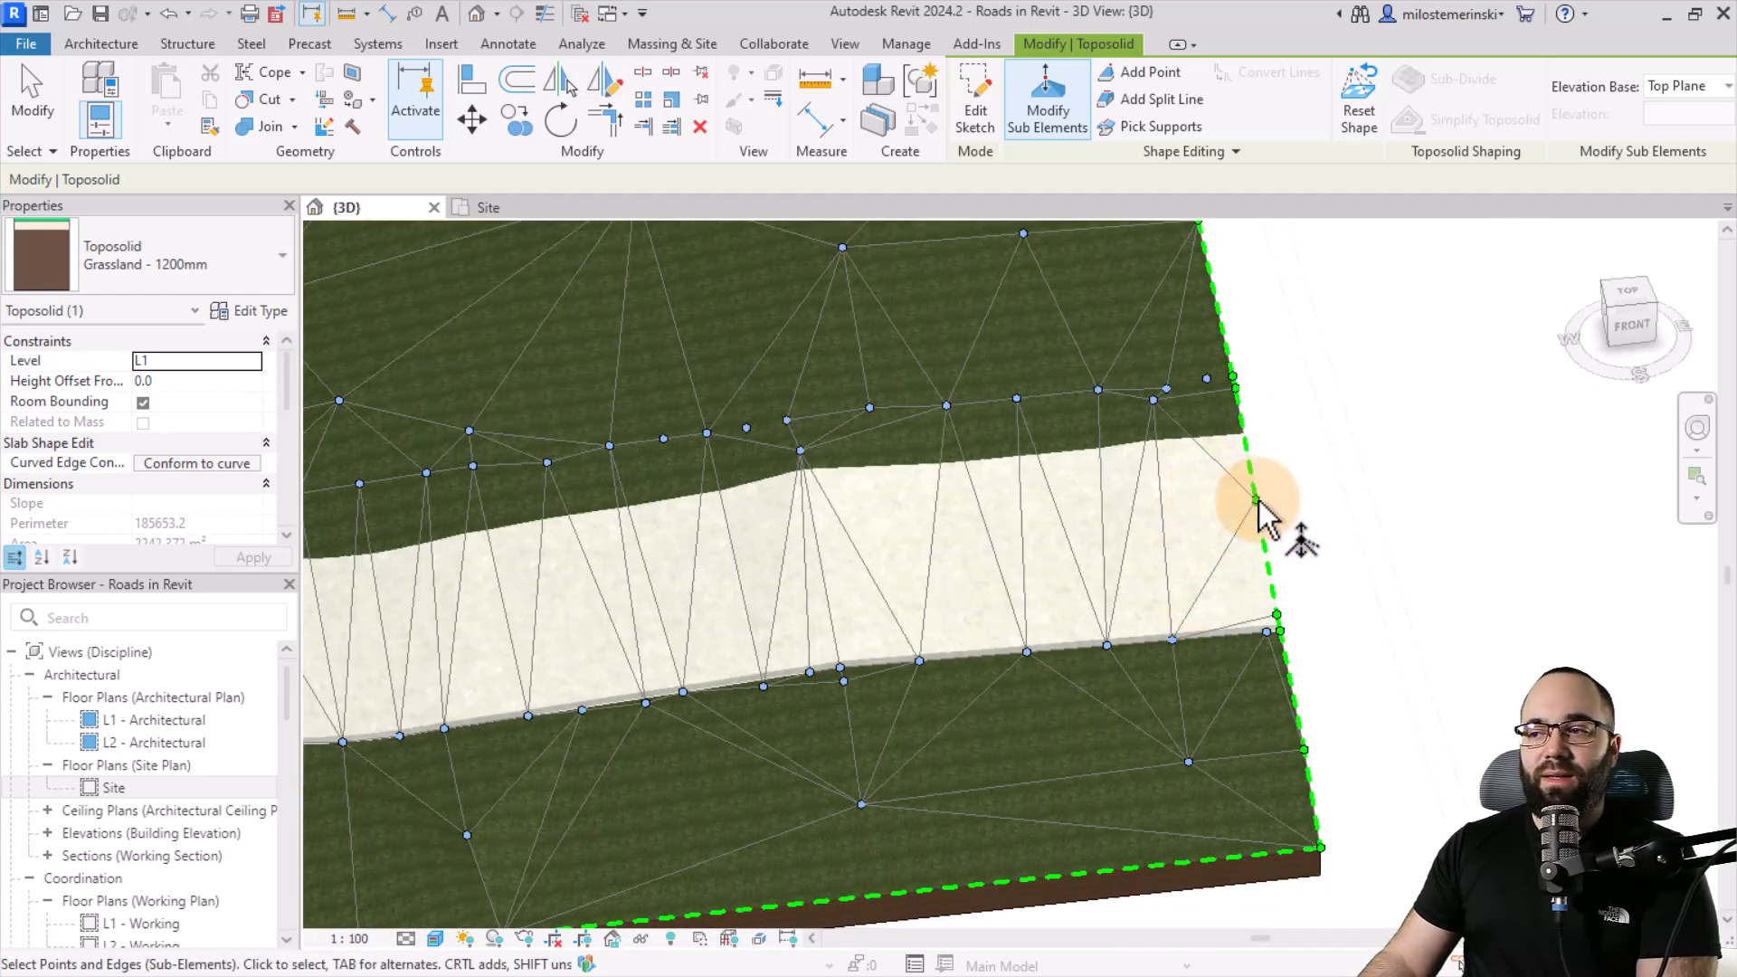
left_click_drag(1186, 479, 1315, 558)
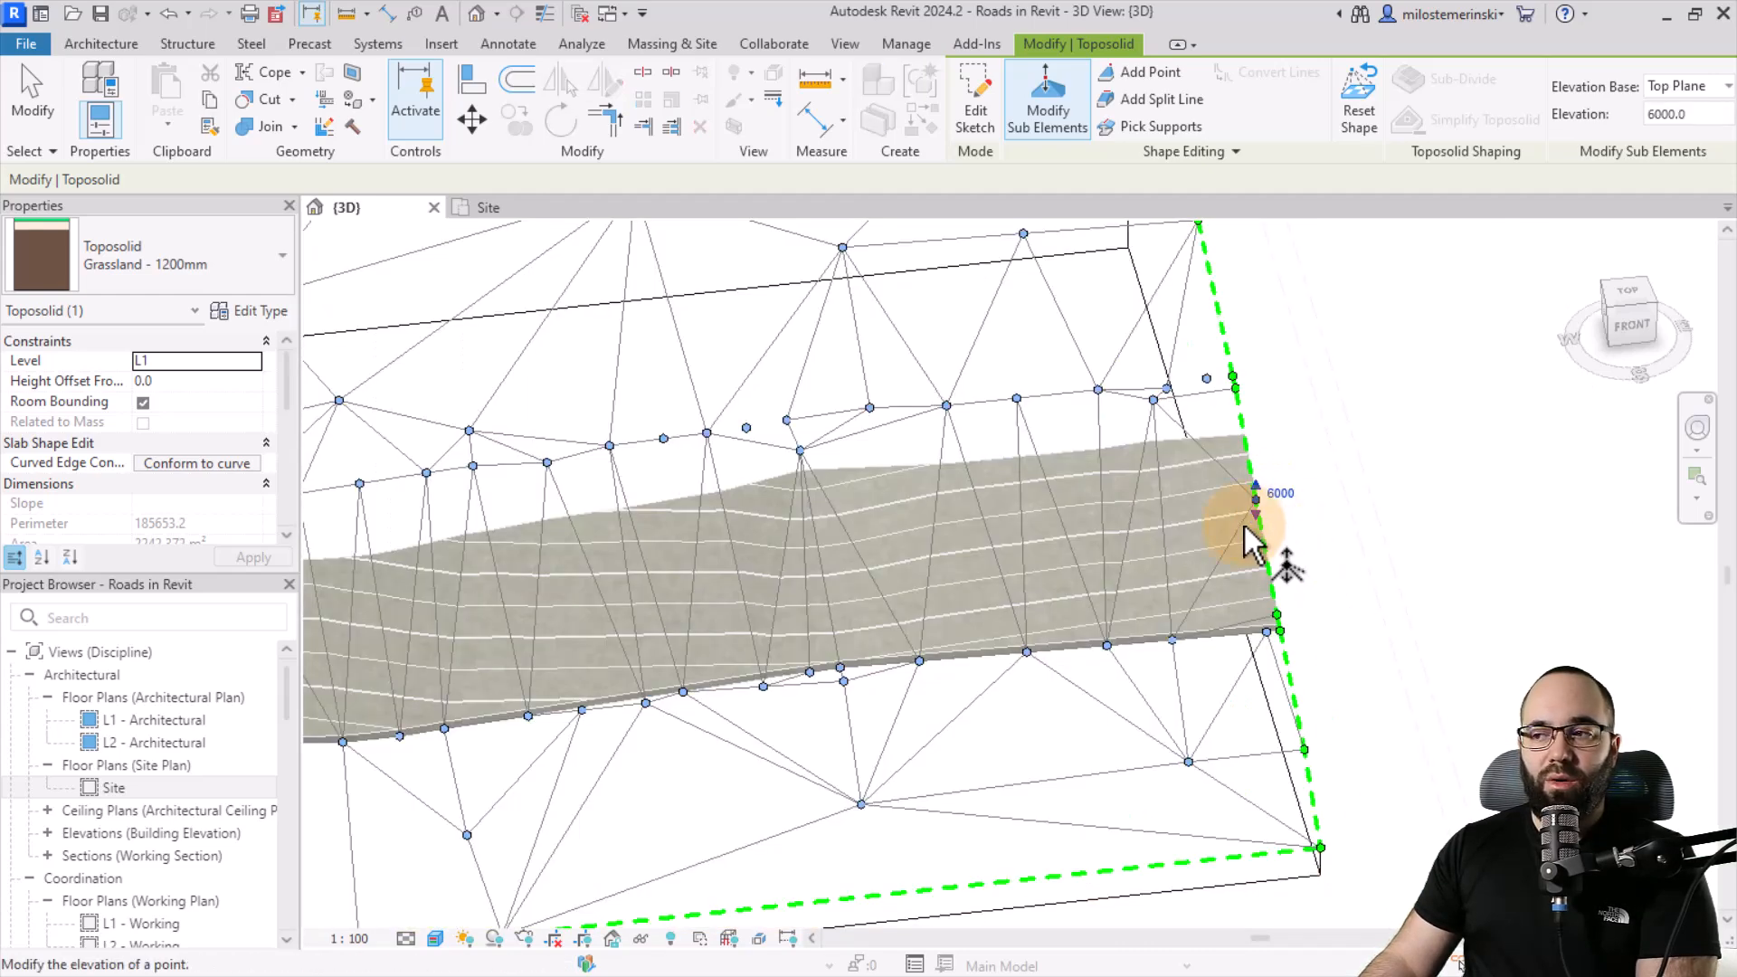
mouse_move(1283, 570)
middle_mouse_down()
mouse_move(1098, 535)
mouse_move(1102, 495)
middle_mouse_up()
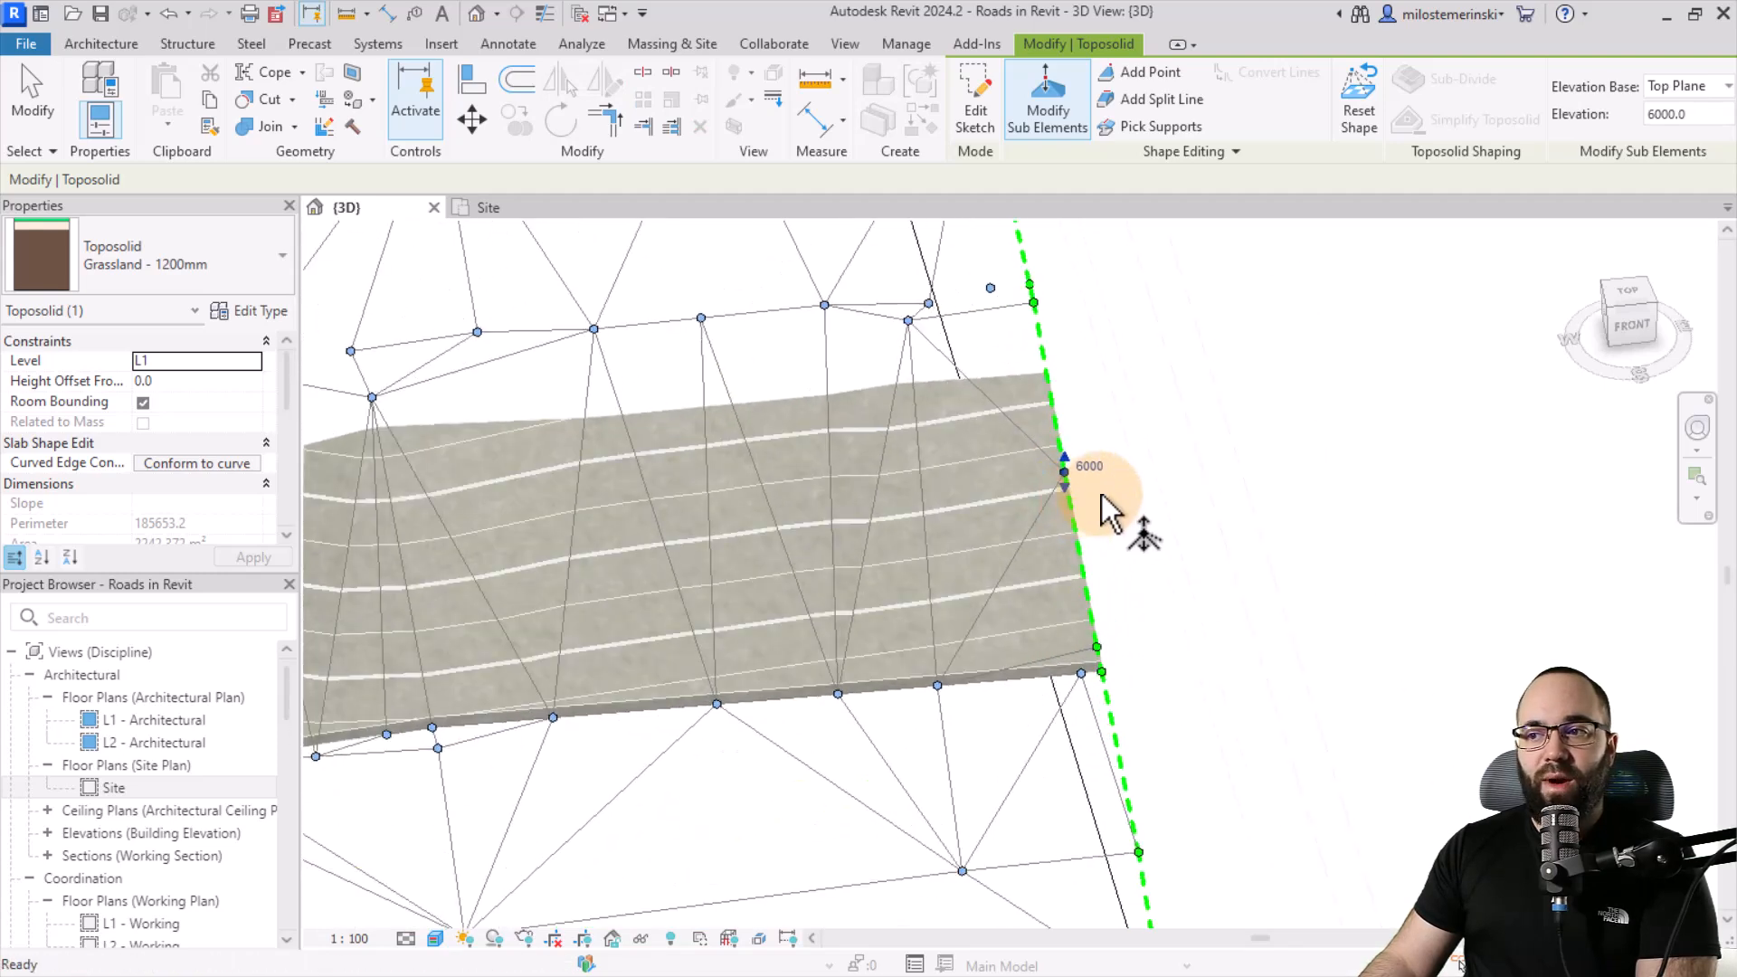
scroll(1184, 507, "up", 2)
scroll(1125, 610, "up", 2)
scroll(1125, 611, "down", 1)
scroll(1141, 586, "down", 1)
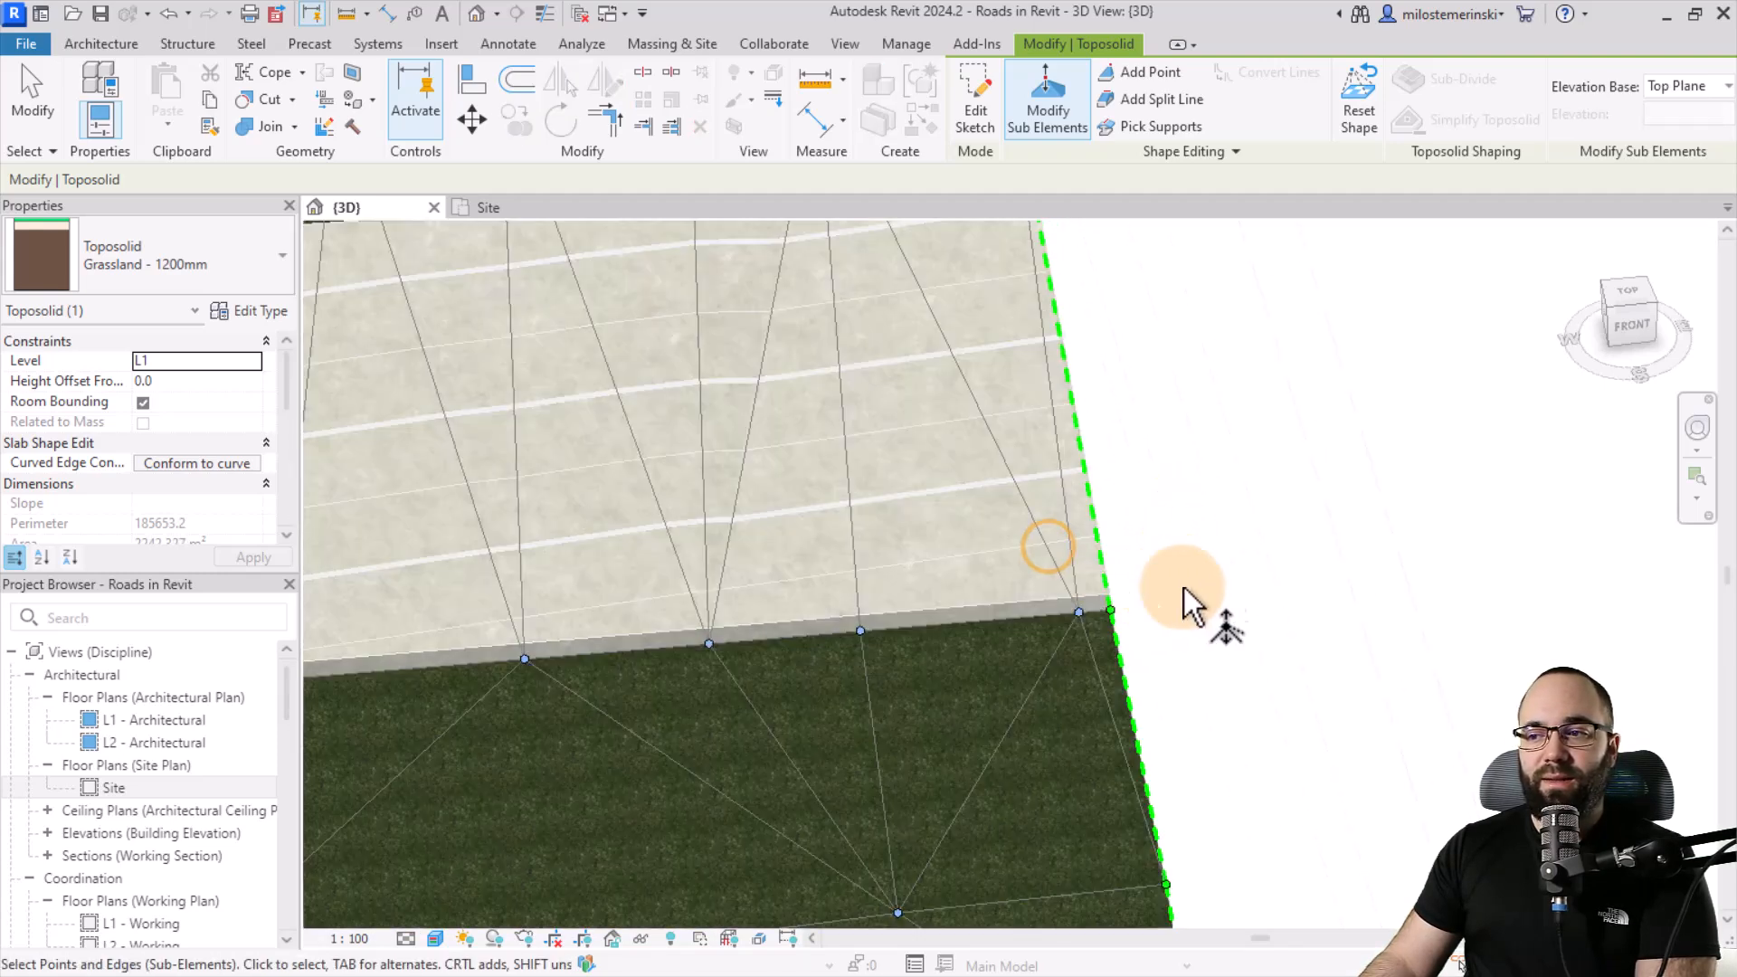
scroll(1185, 587, "down", 3)
scroll(1186, 545, "down", 2)
scroll(698, 548, "up", 3)
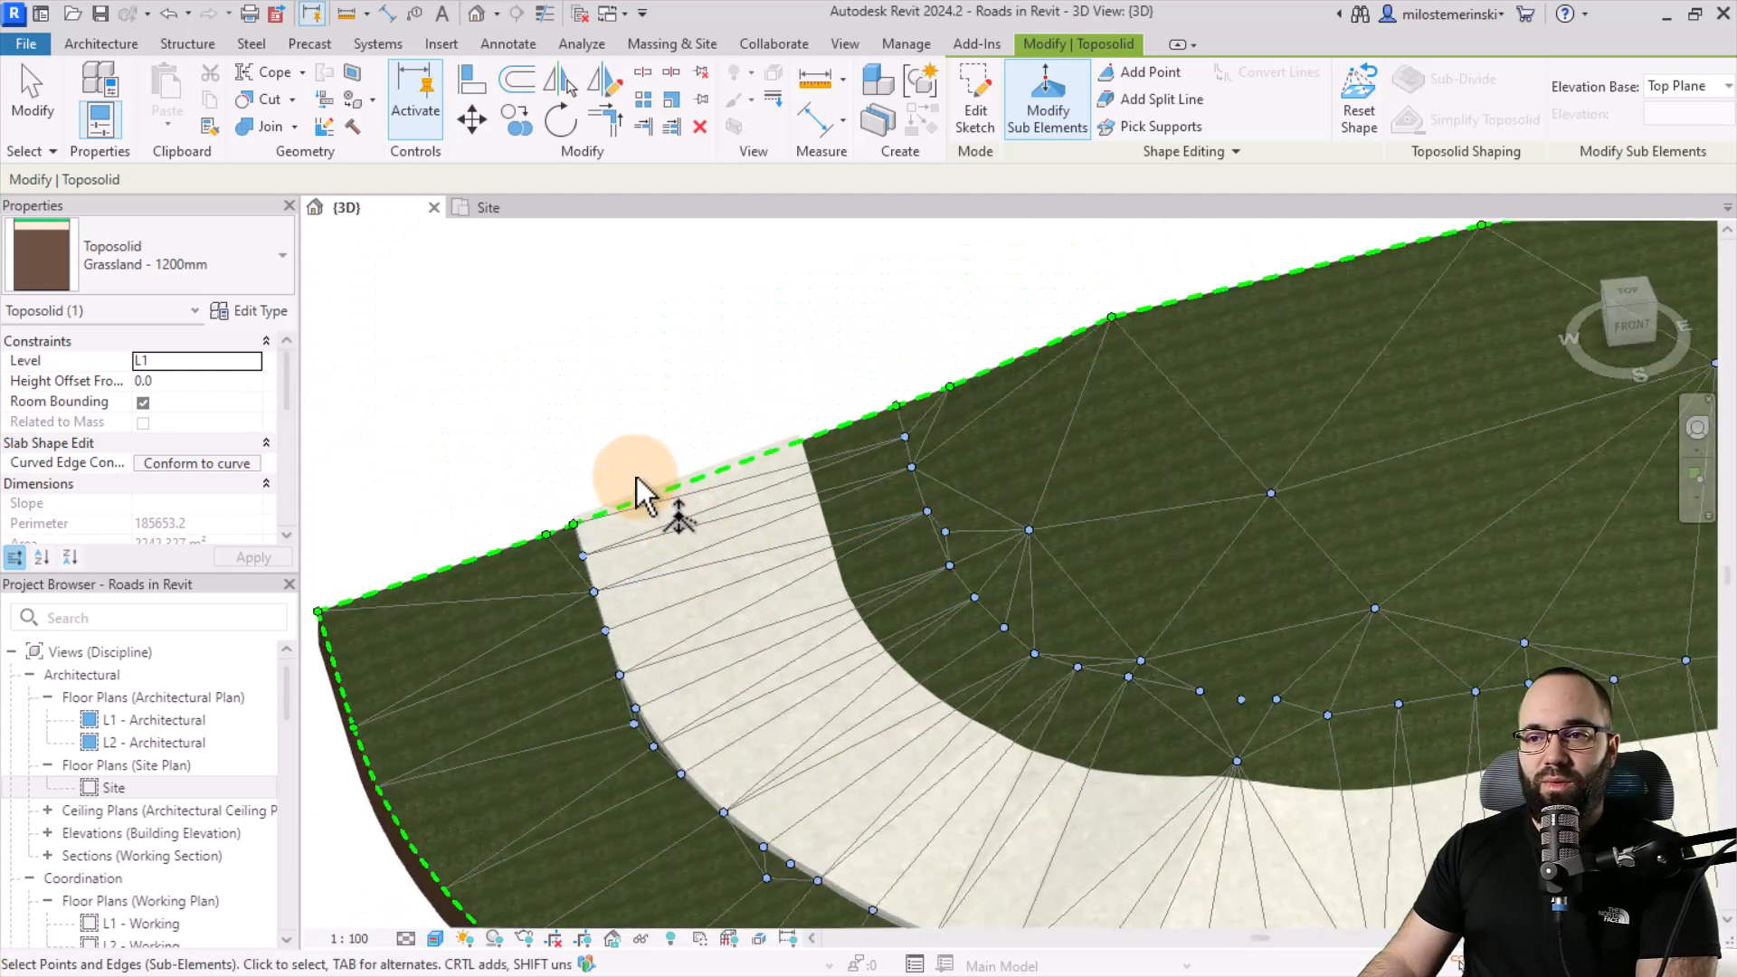
scroll(637, 476, "down", 1)
scroll(733, 515, "up", 2)
left_click(839, 529)
scroll(896, 556, "up", 2)
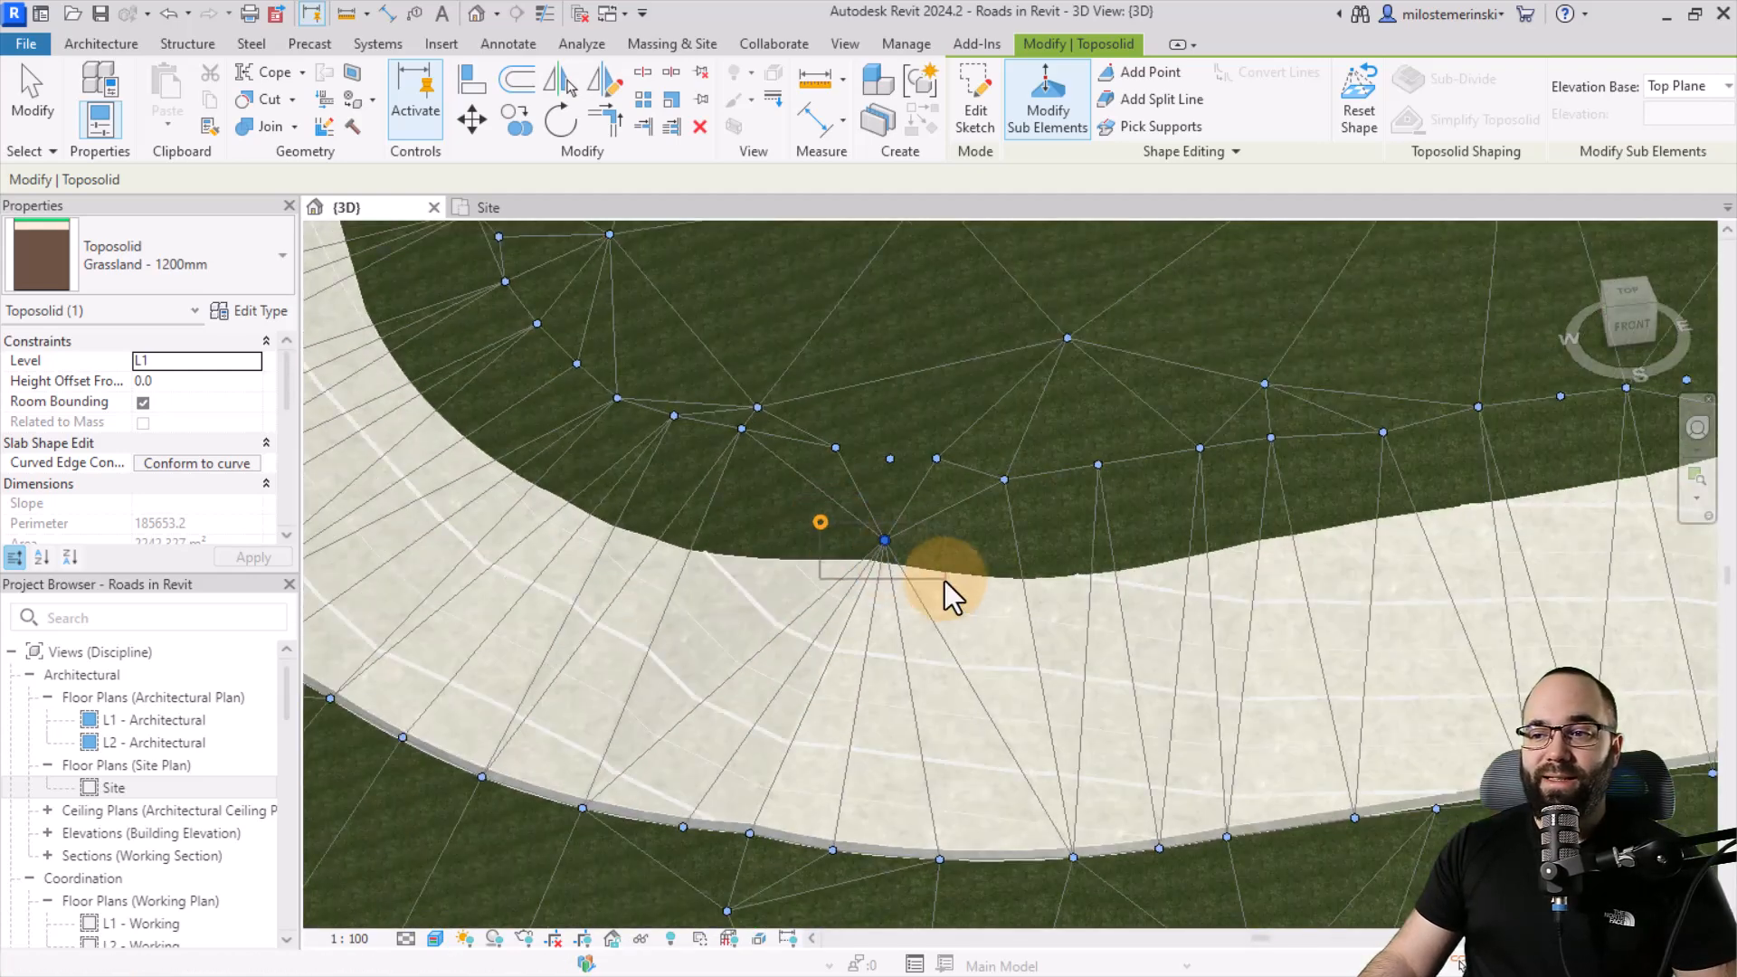
scroll(946, 581, "down", 1)
scroll(923, 587, "down", 2)
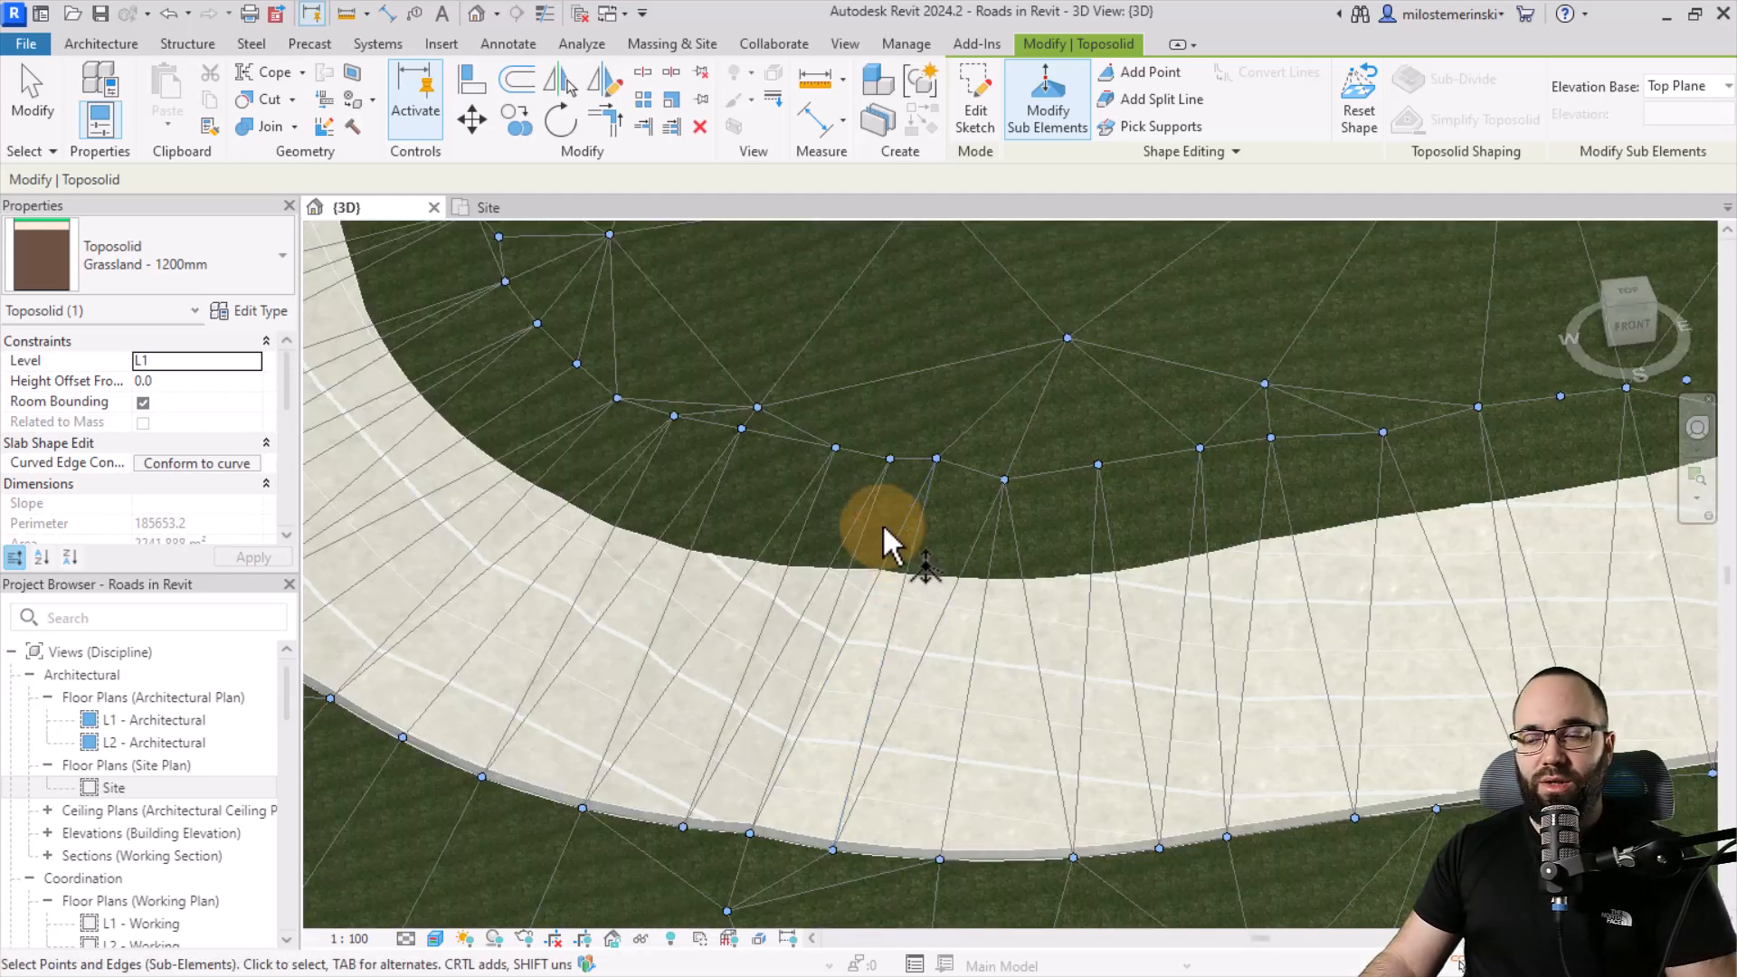
scroll(884, 529, "down", 2)
scroll(813, 564, "down", 2)
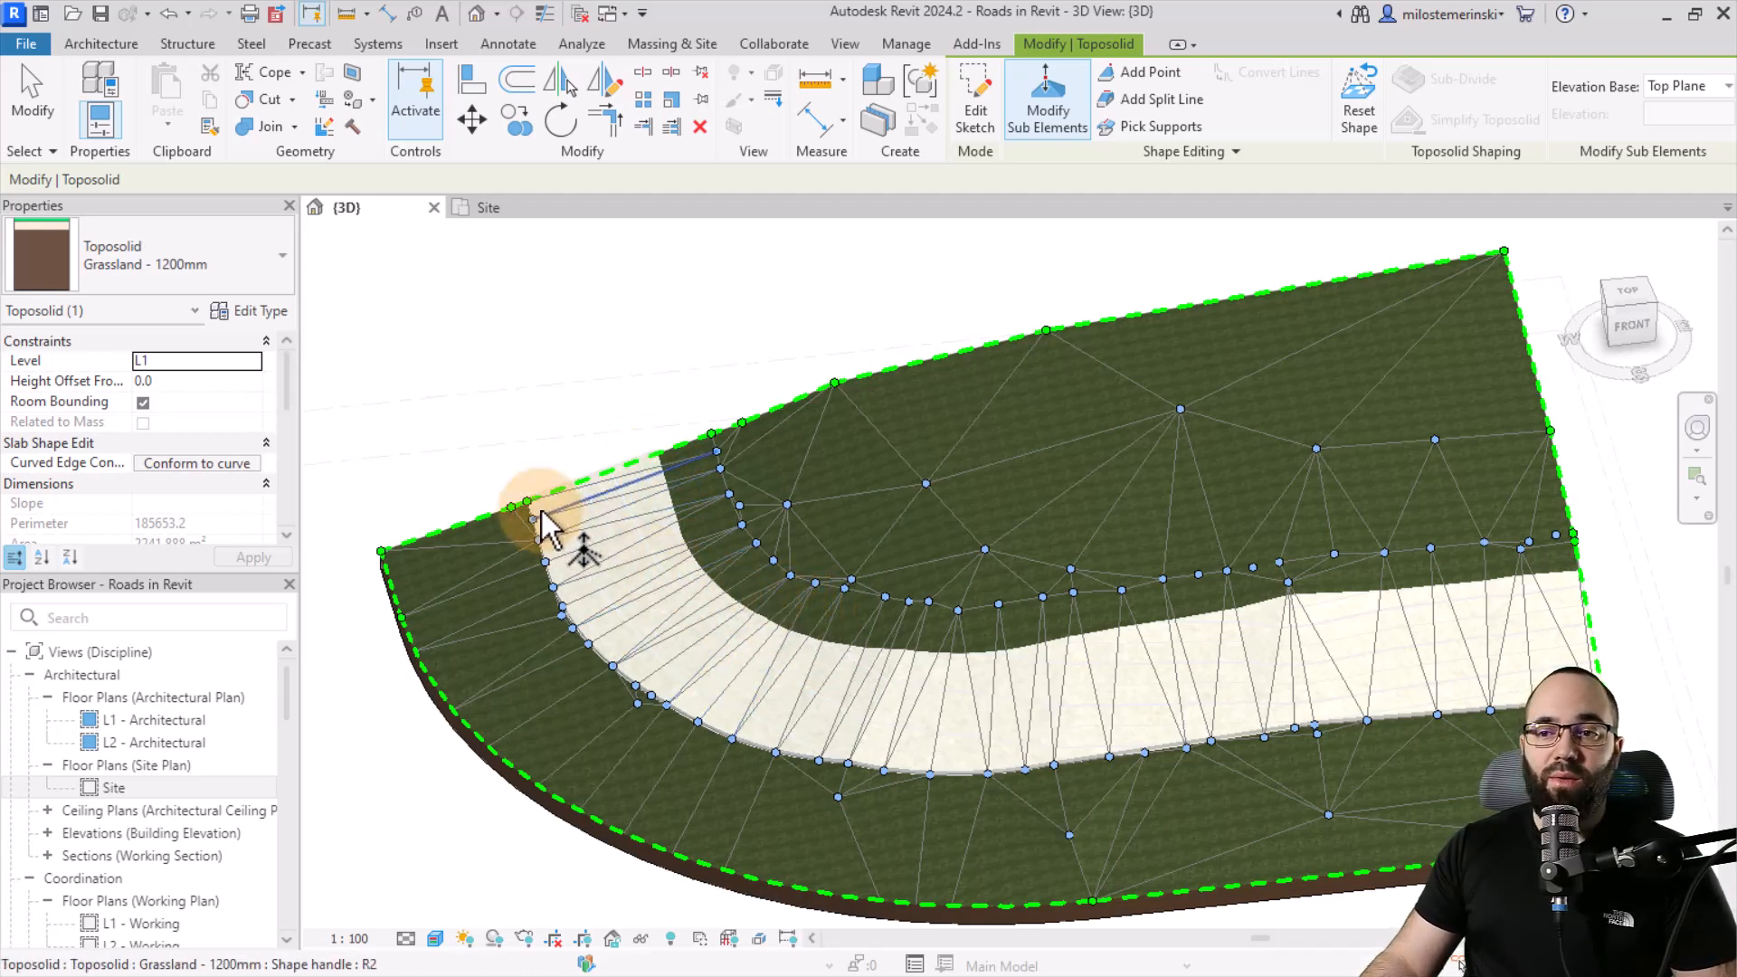
scroll(532, 513, "up", 3)
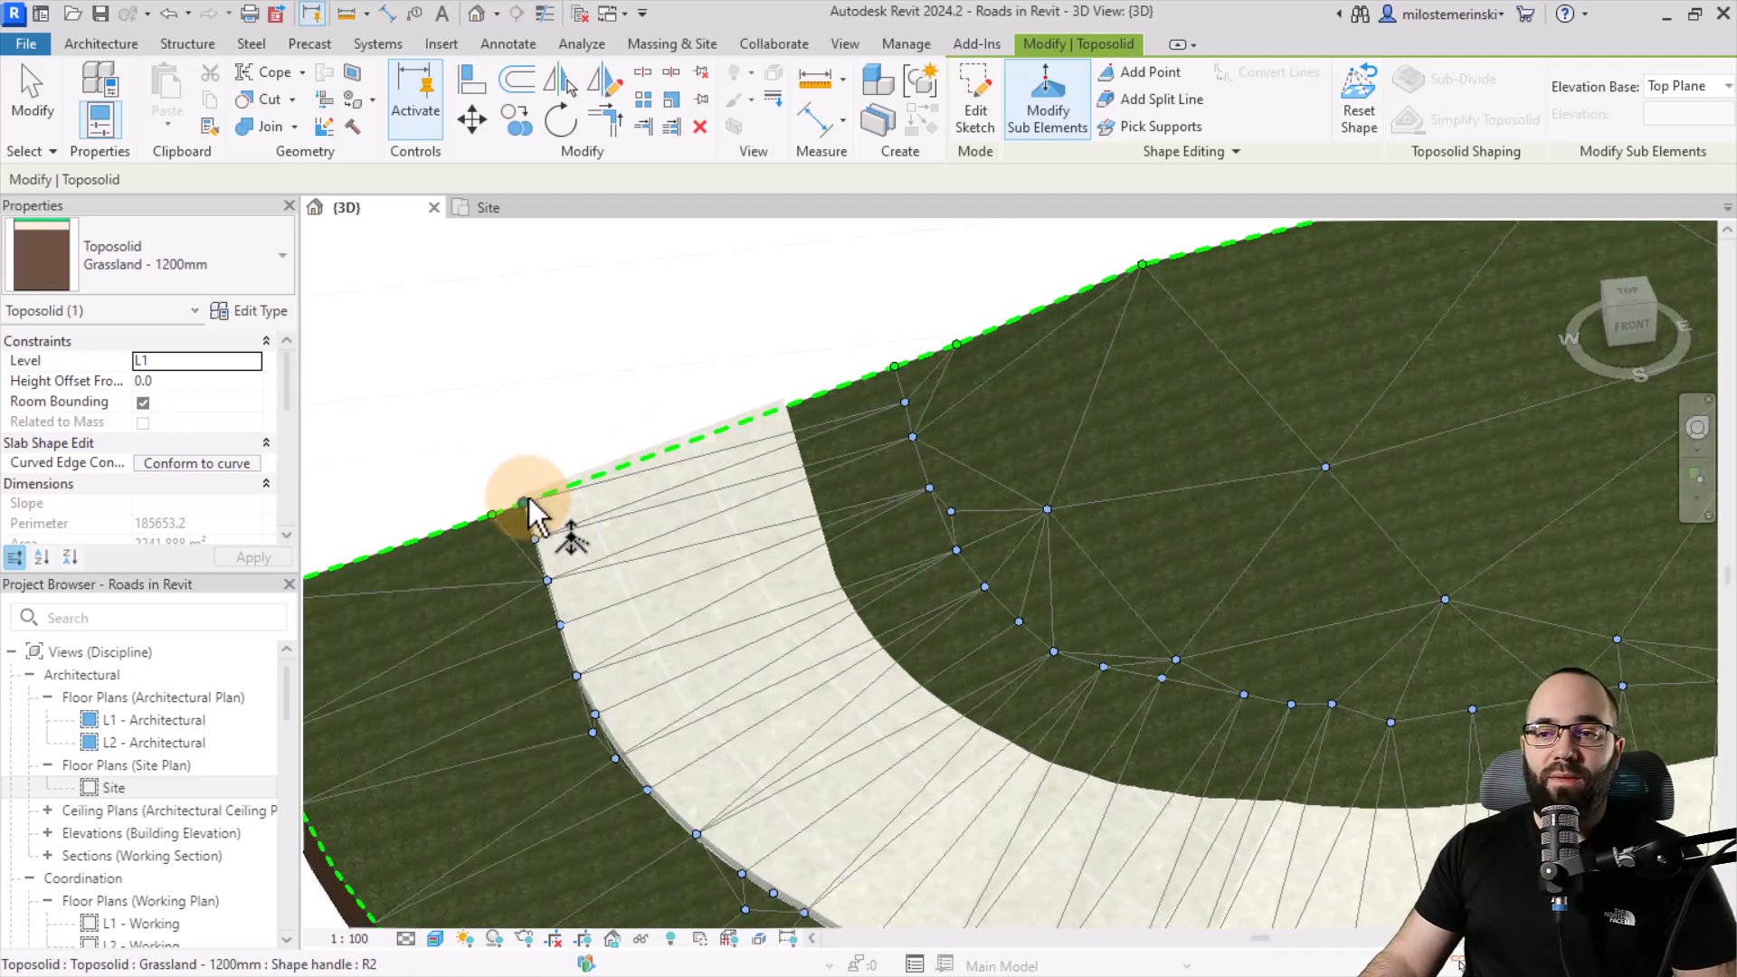
In the Site plan with thin lines, read the road corner elevation and add a matching absolute-elevation point on the road edge.
left_click(489, 208)
scroll(562, 398, "up", 3)
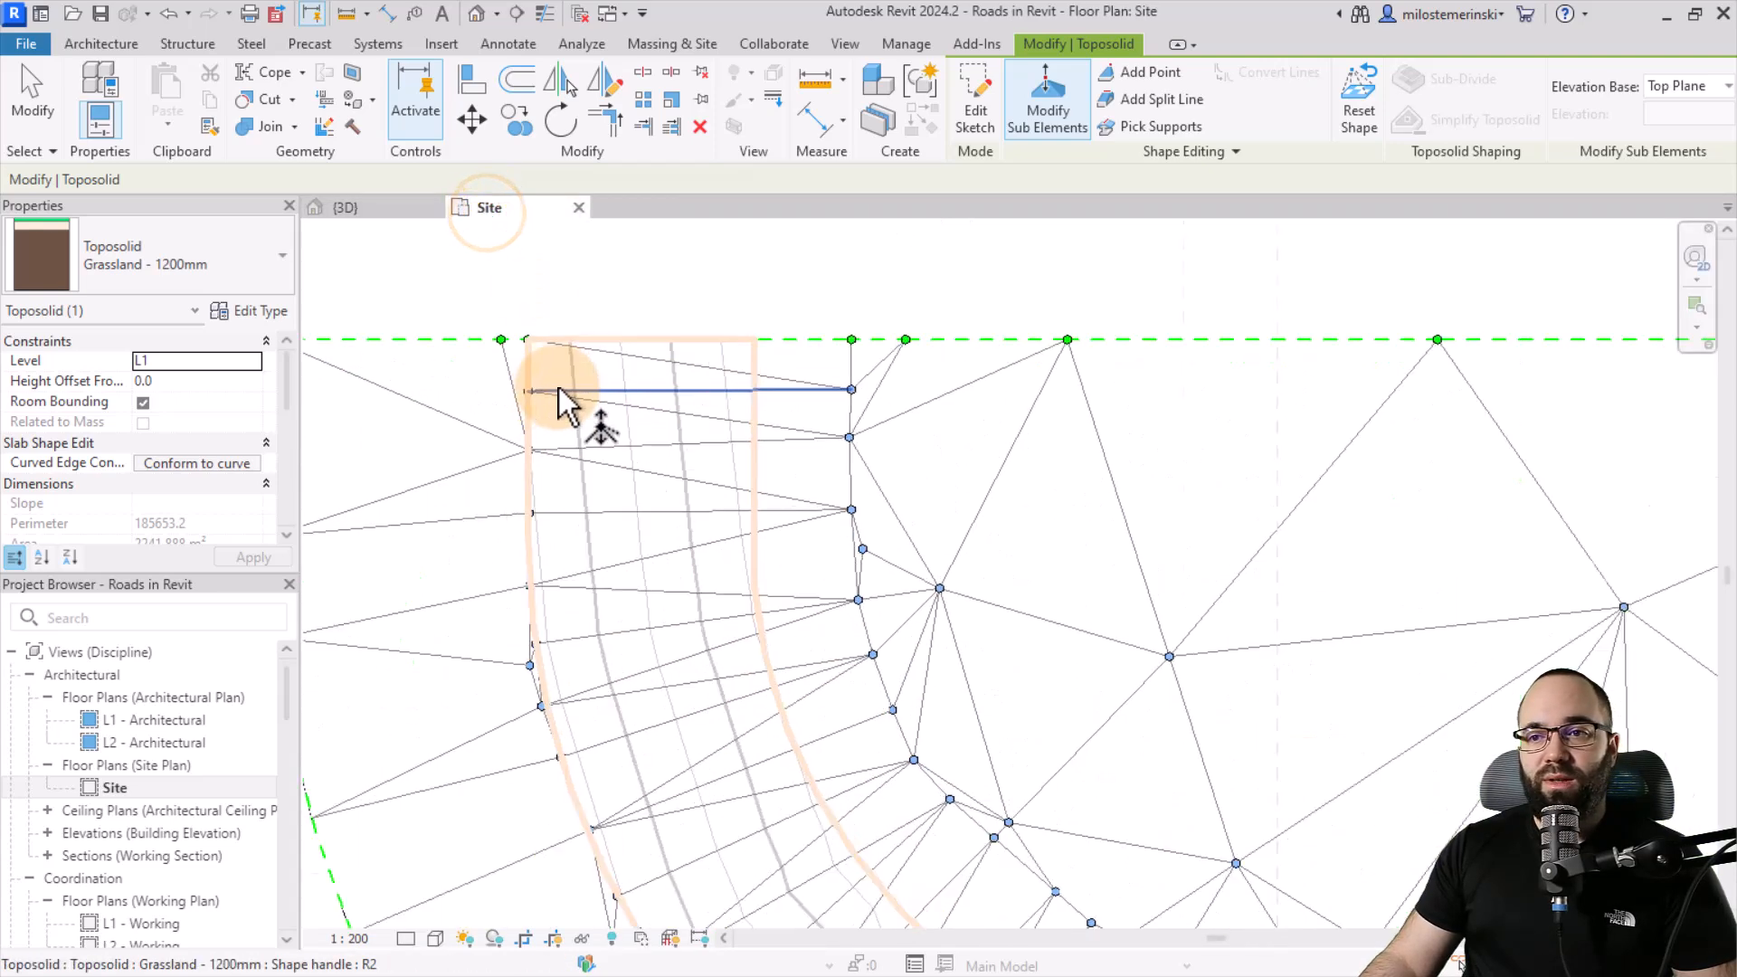
scroll(584, 386, "down", 1)
scroll(565, 407, "up", 2)
scroll(561, 412, "up", 1)
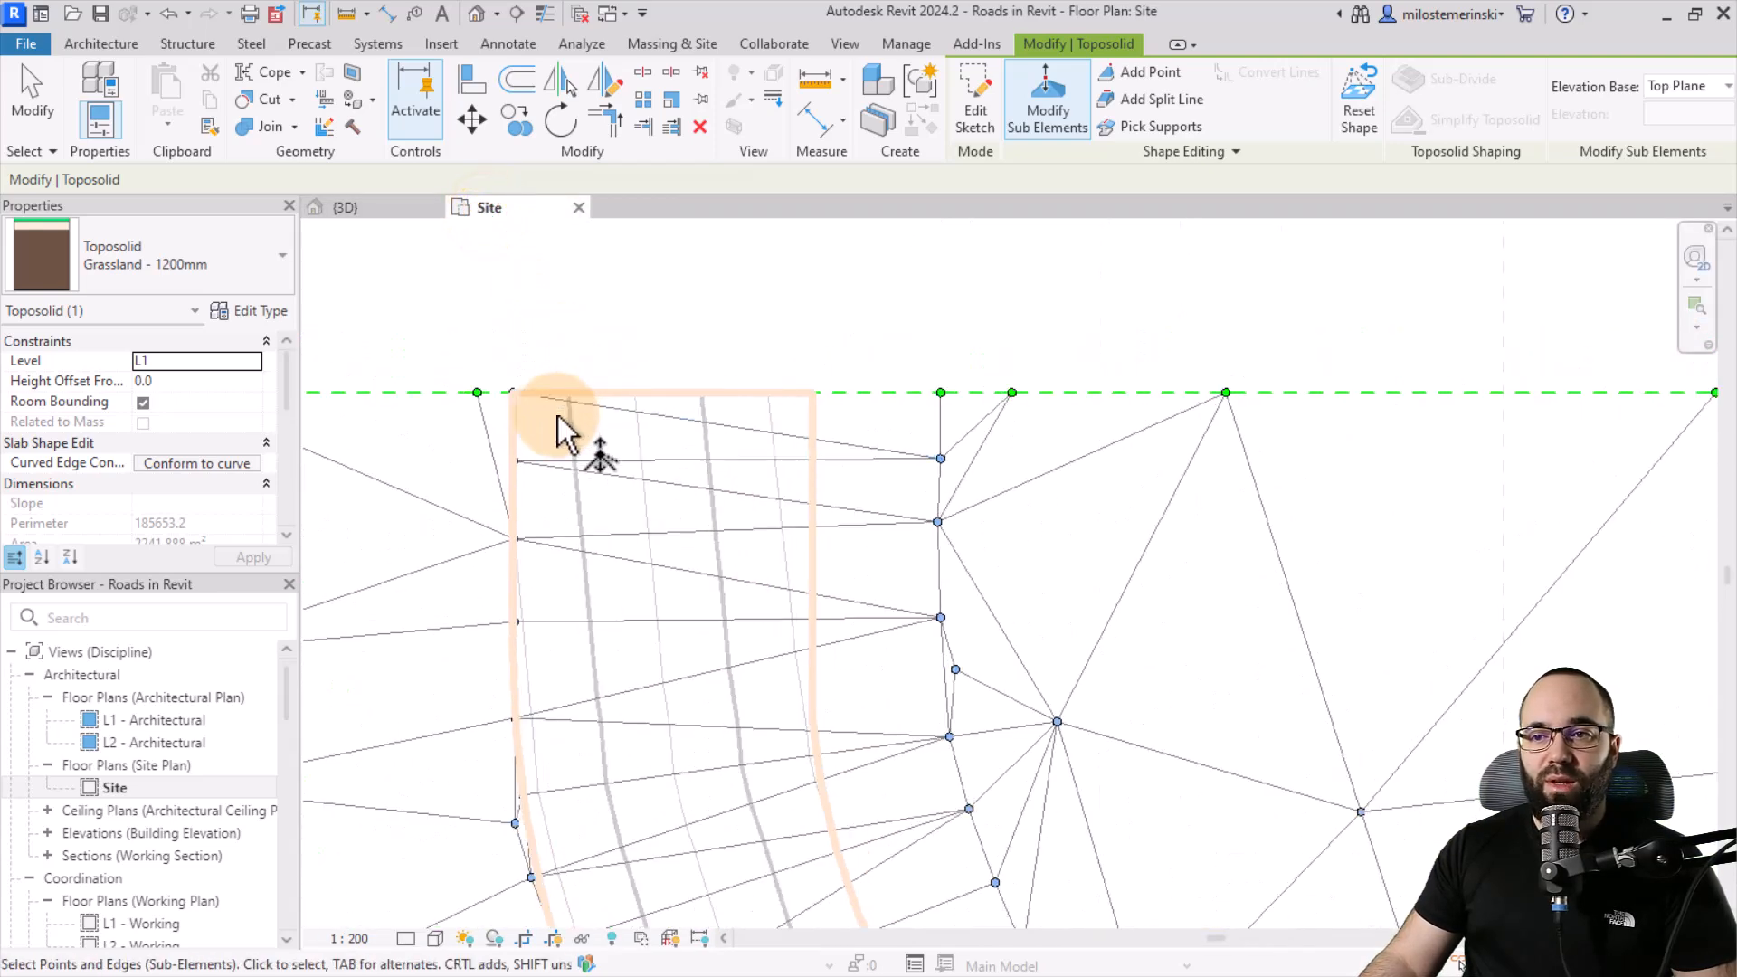
left_click(544, 14)
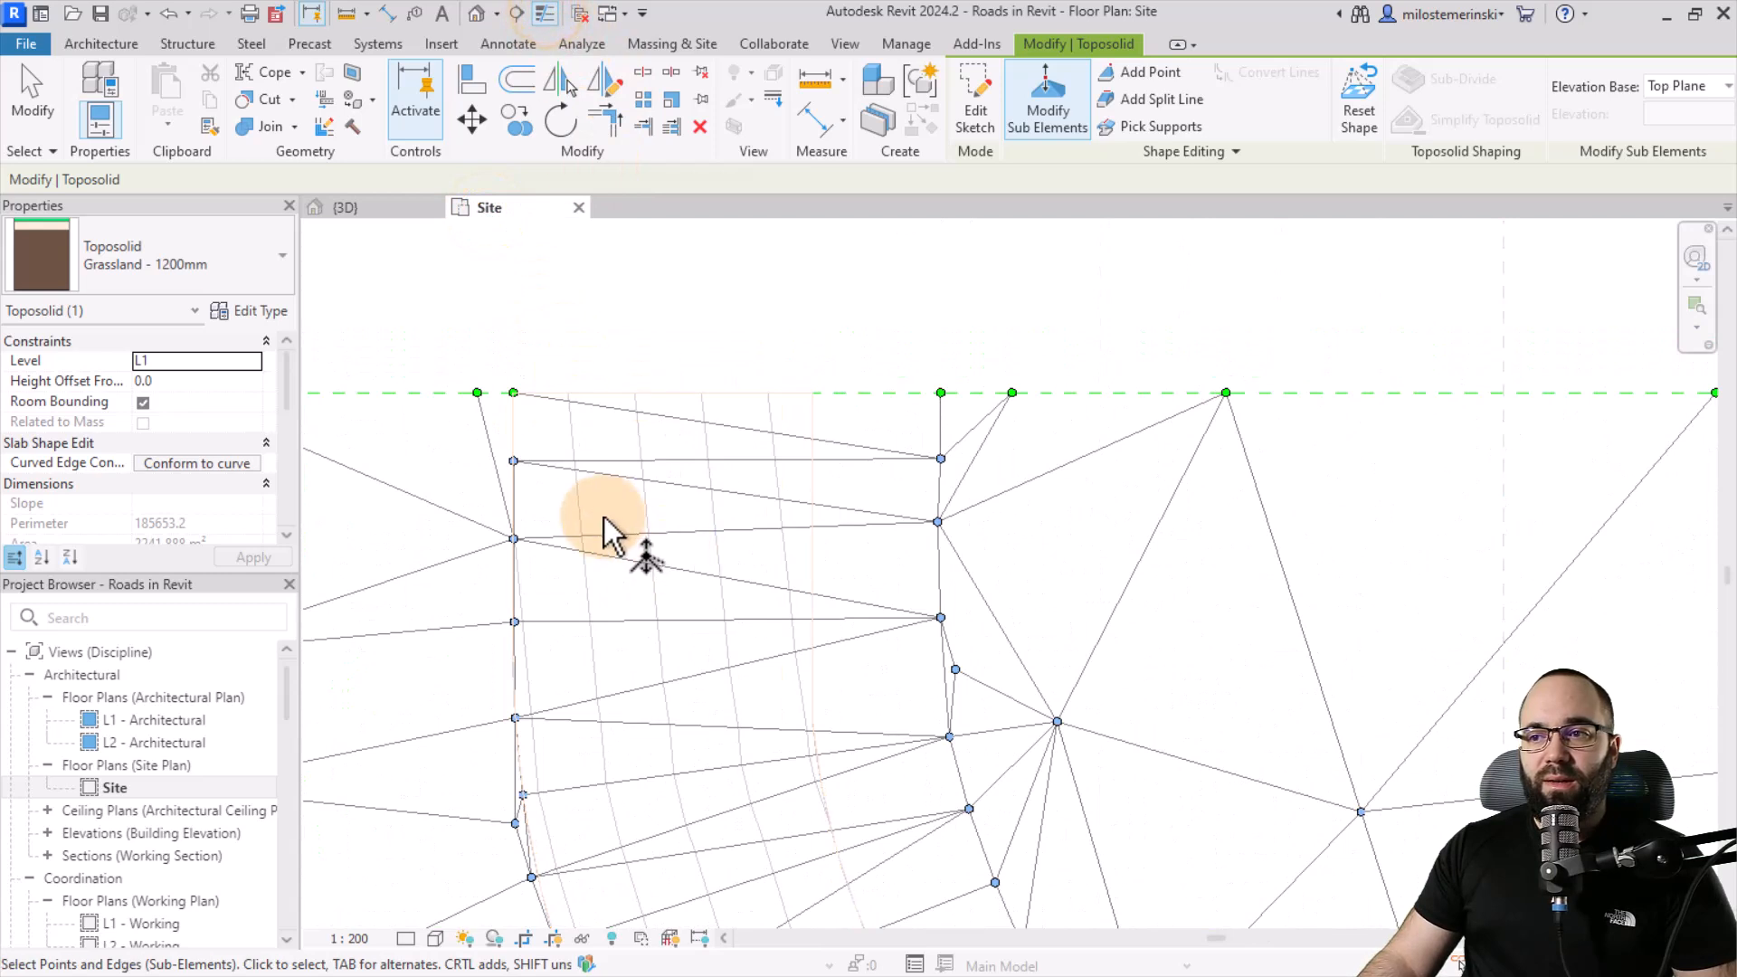
left_click(513, 393)
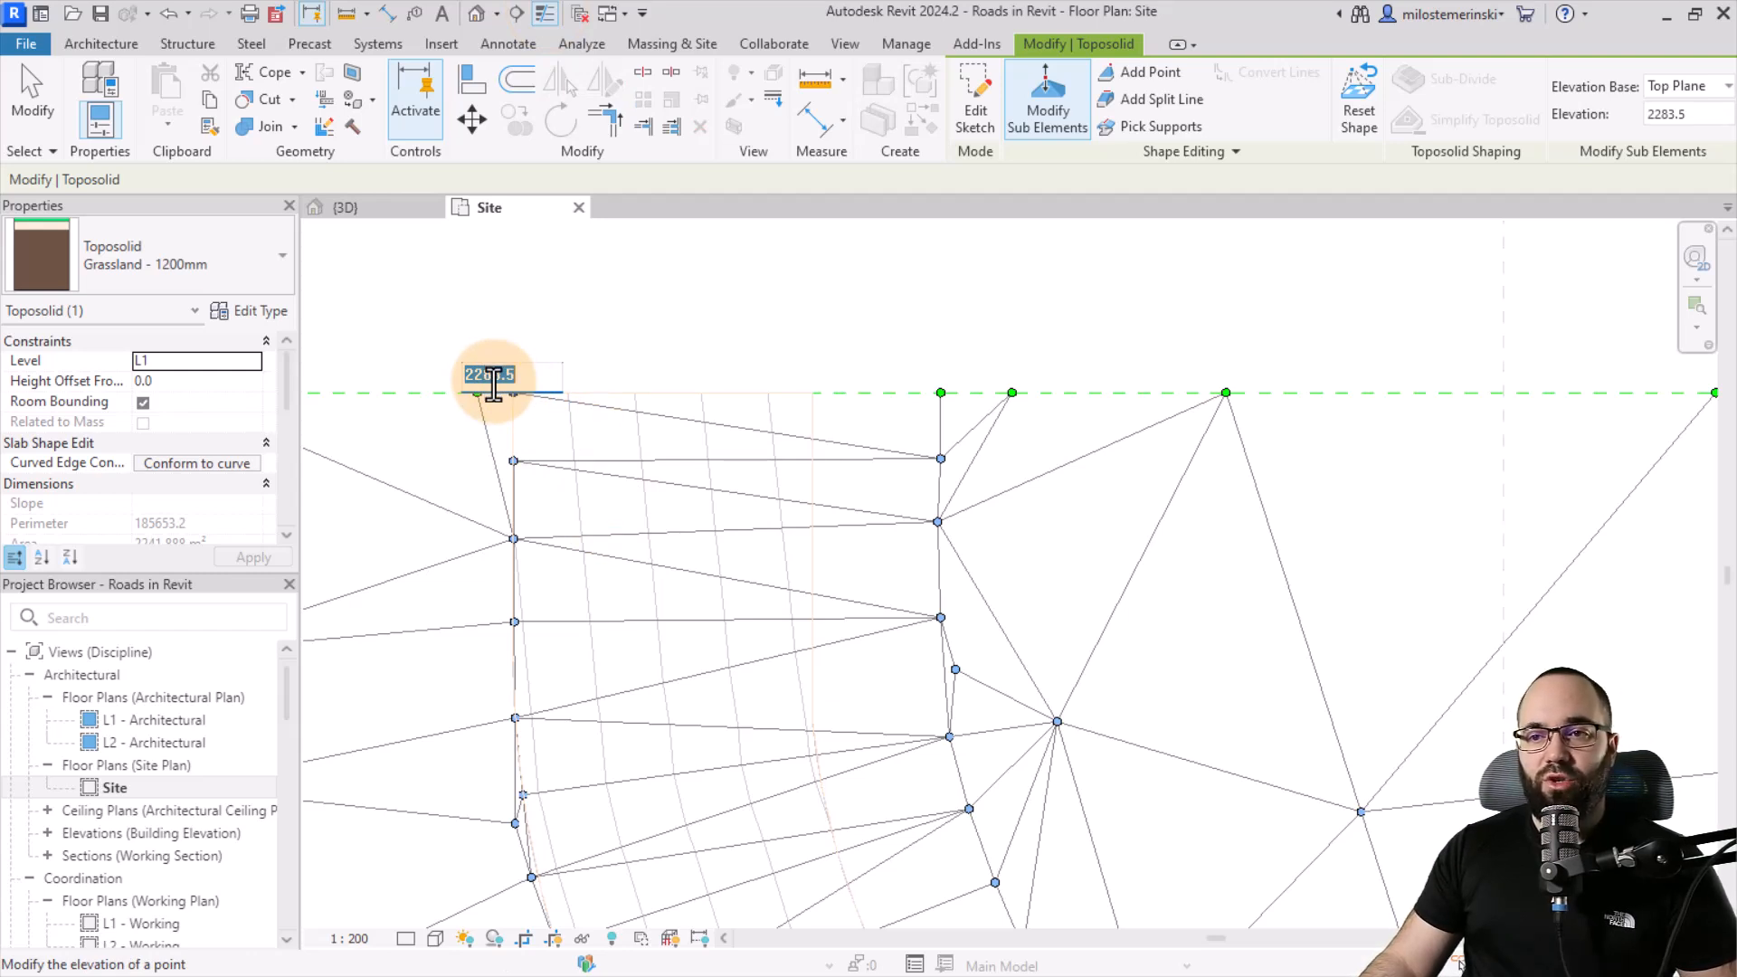
left_click(1138, 77)
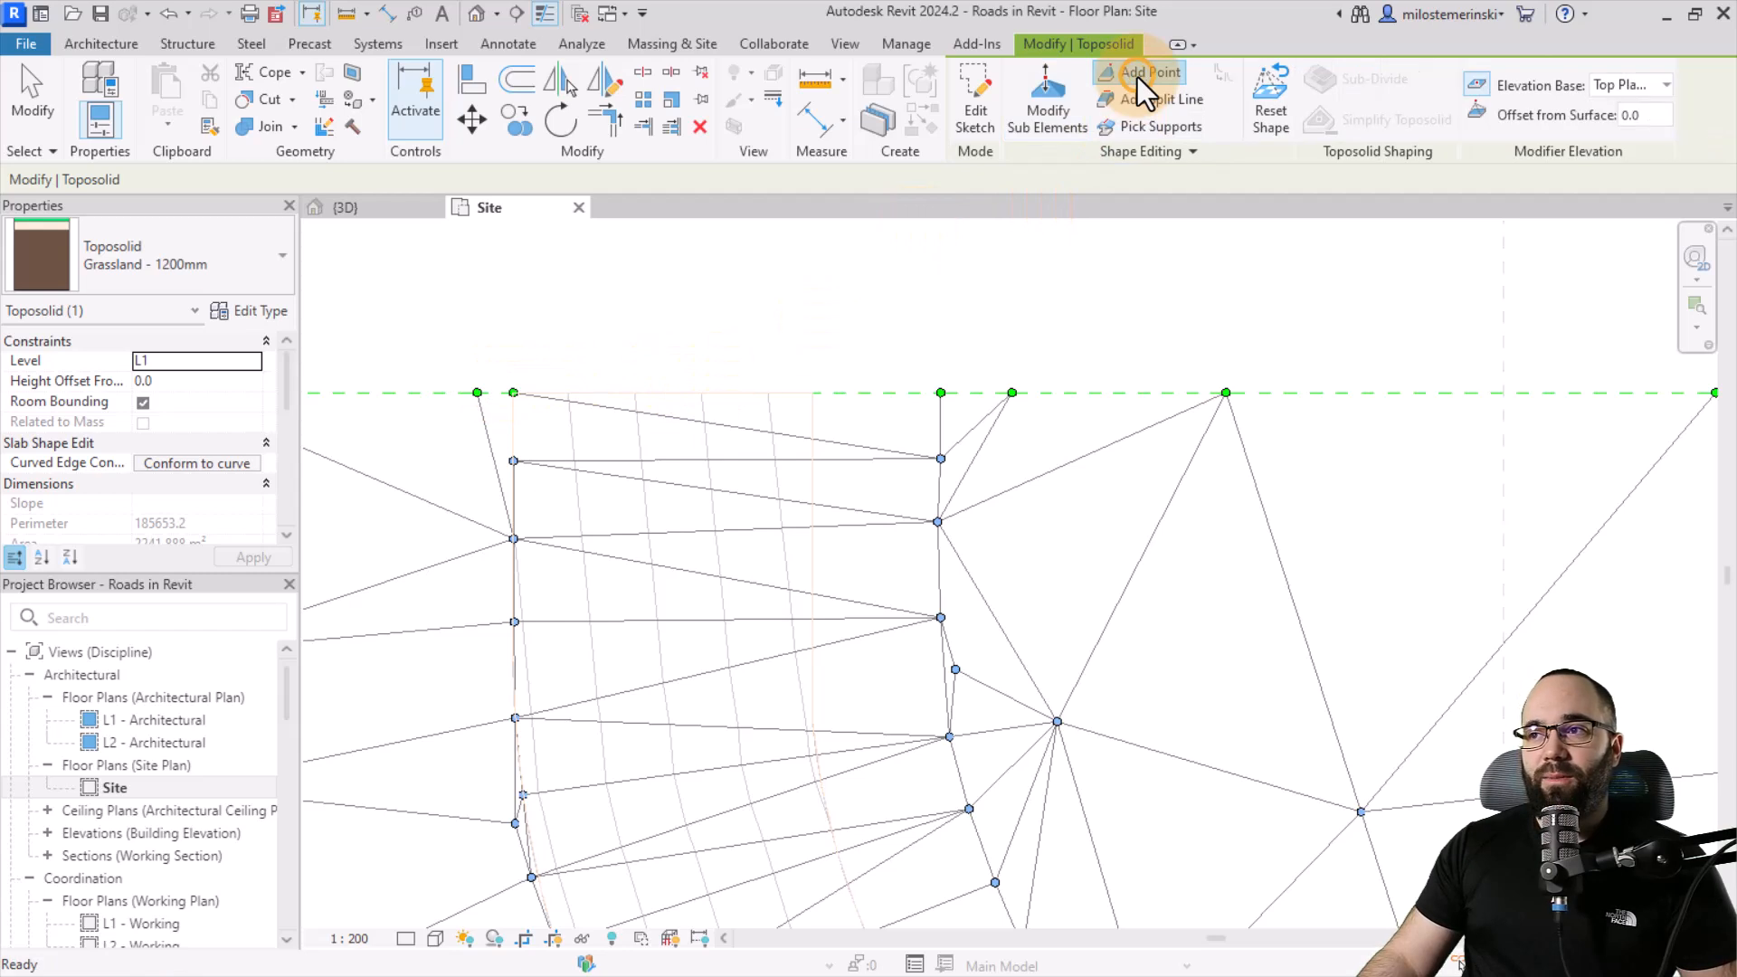
left_click(1477, 113)
double_click(1611, 120)
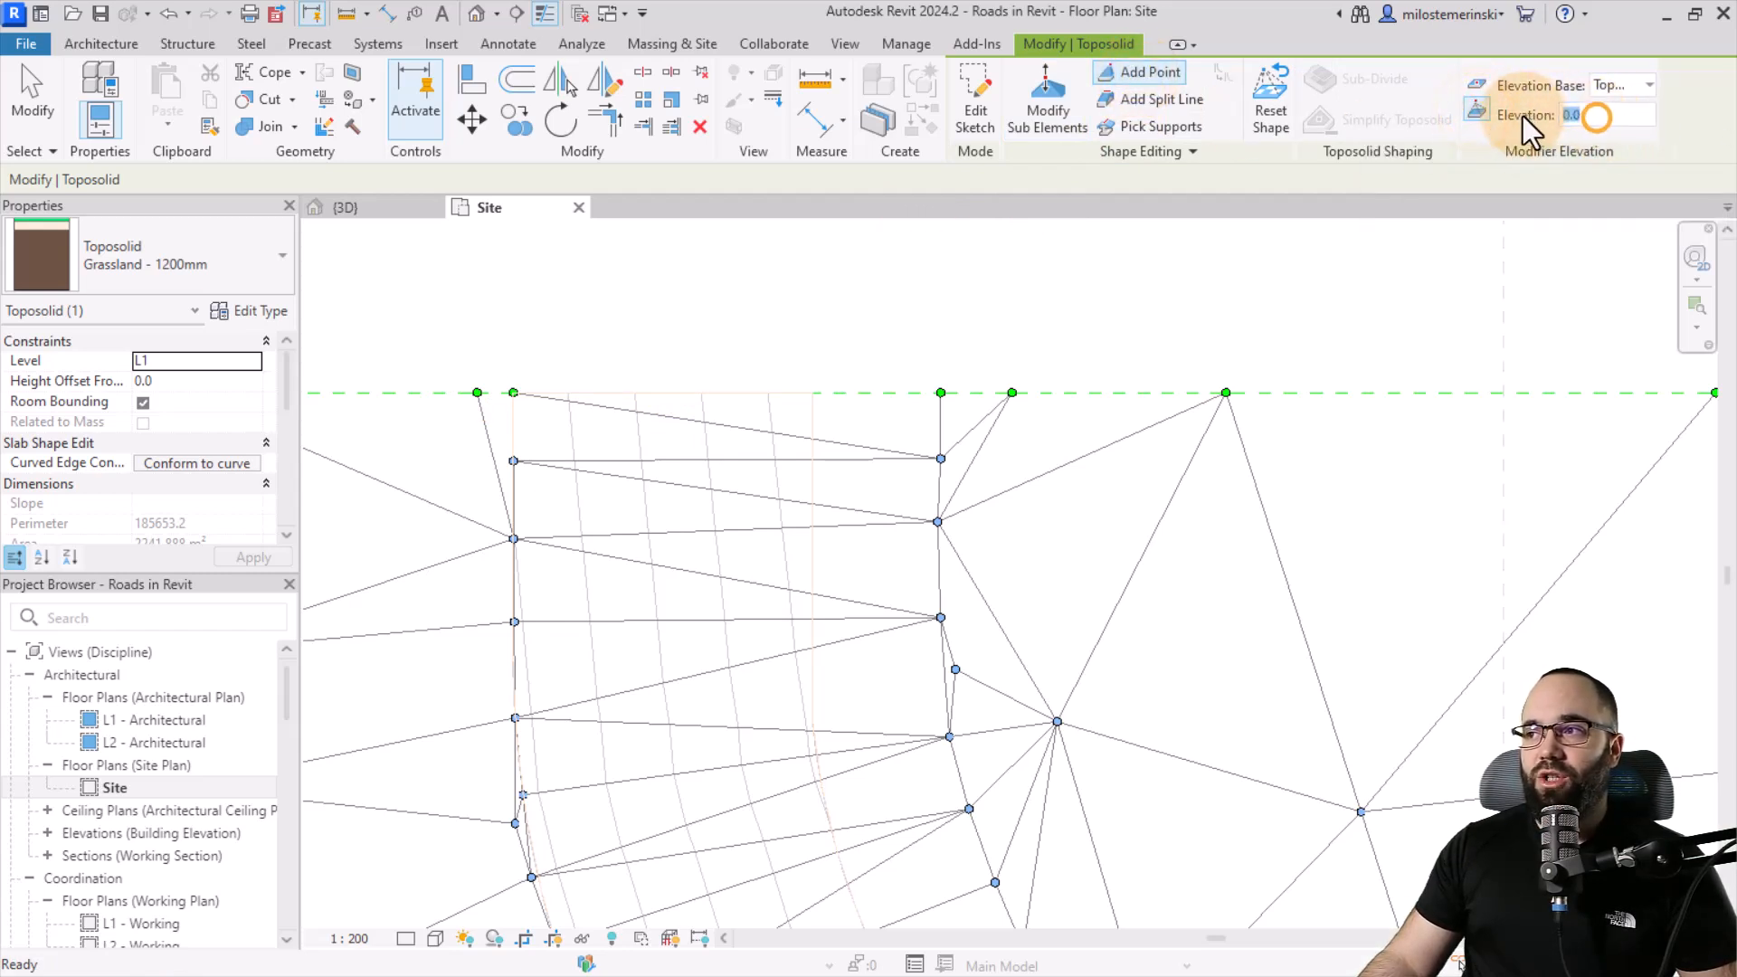
type("2283.5")
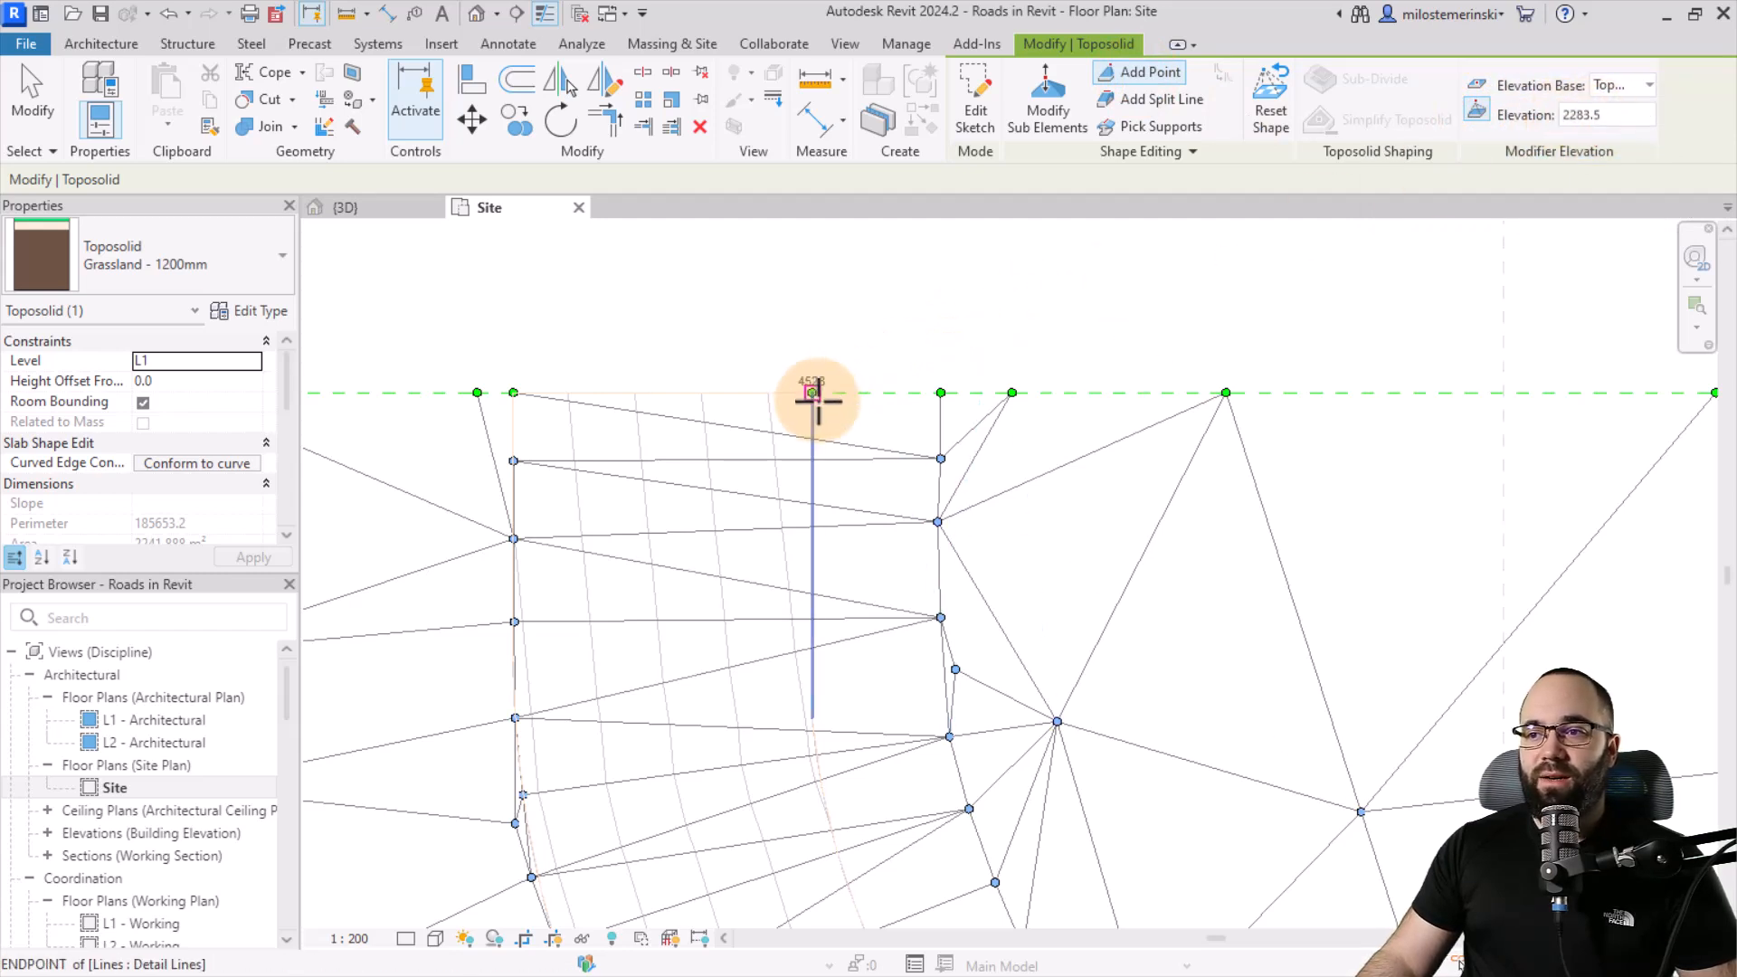
left_click(812, 393)
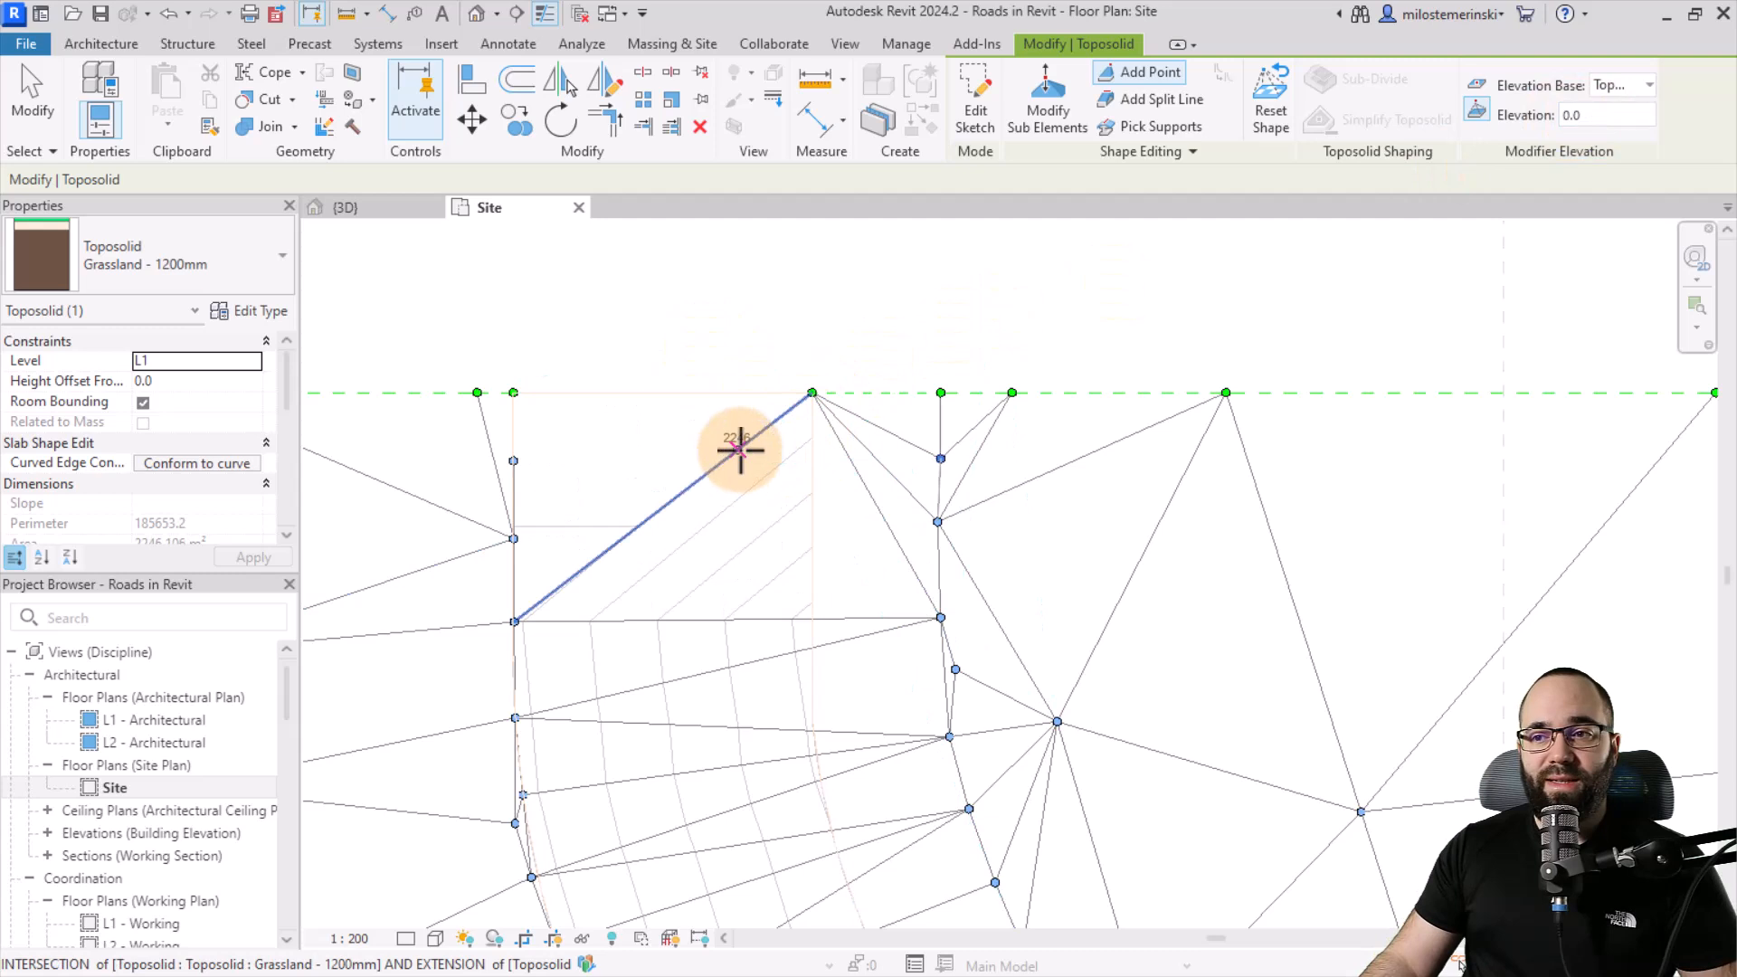
Read the next road-edge point and add a point inside the road area at 2238.5 elevation.
left_click(1053, 120)
left_click(512, 461)
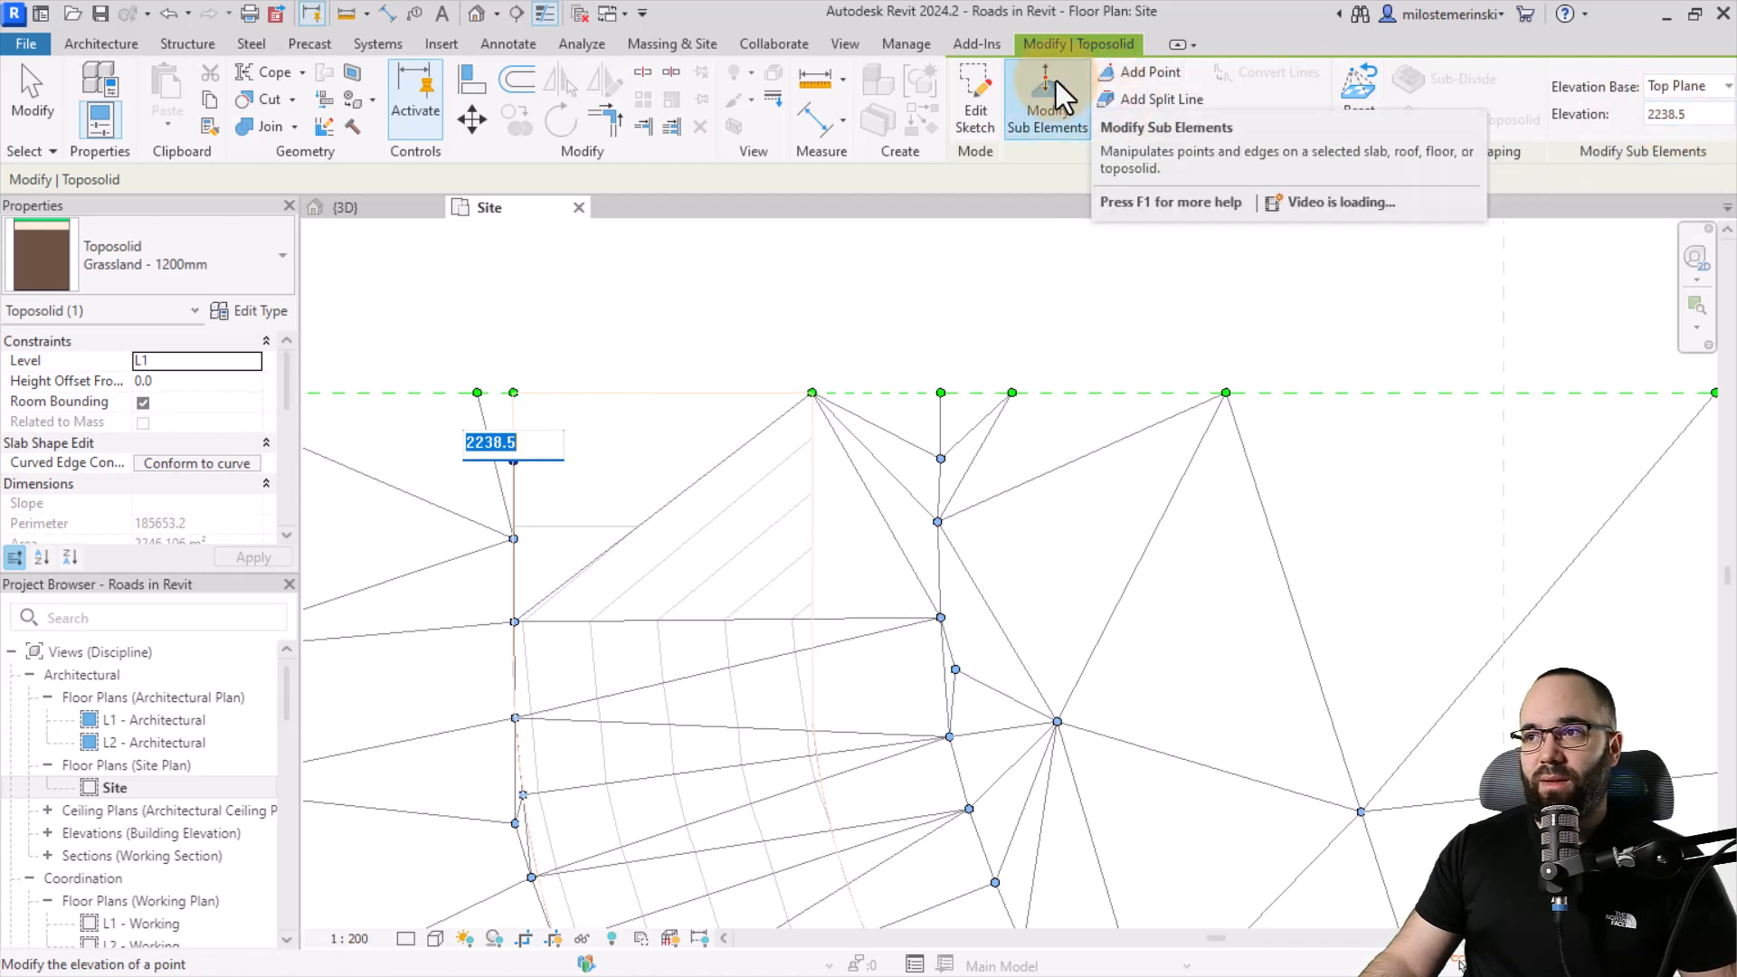
left_click(1138, 78)
double_click(1563, 117)
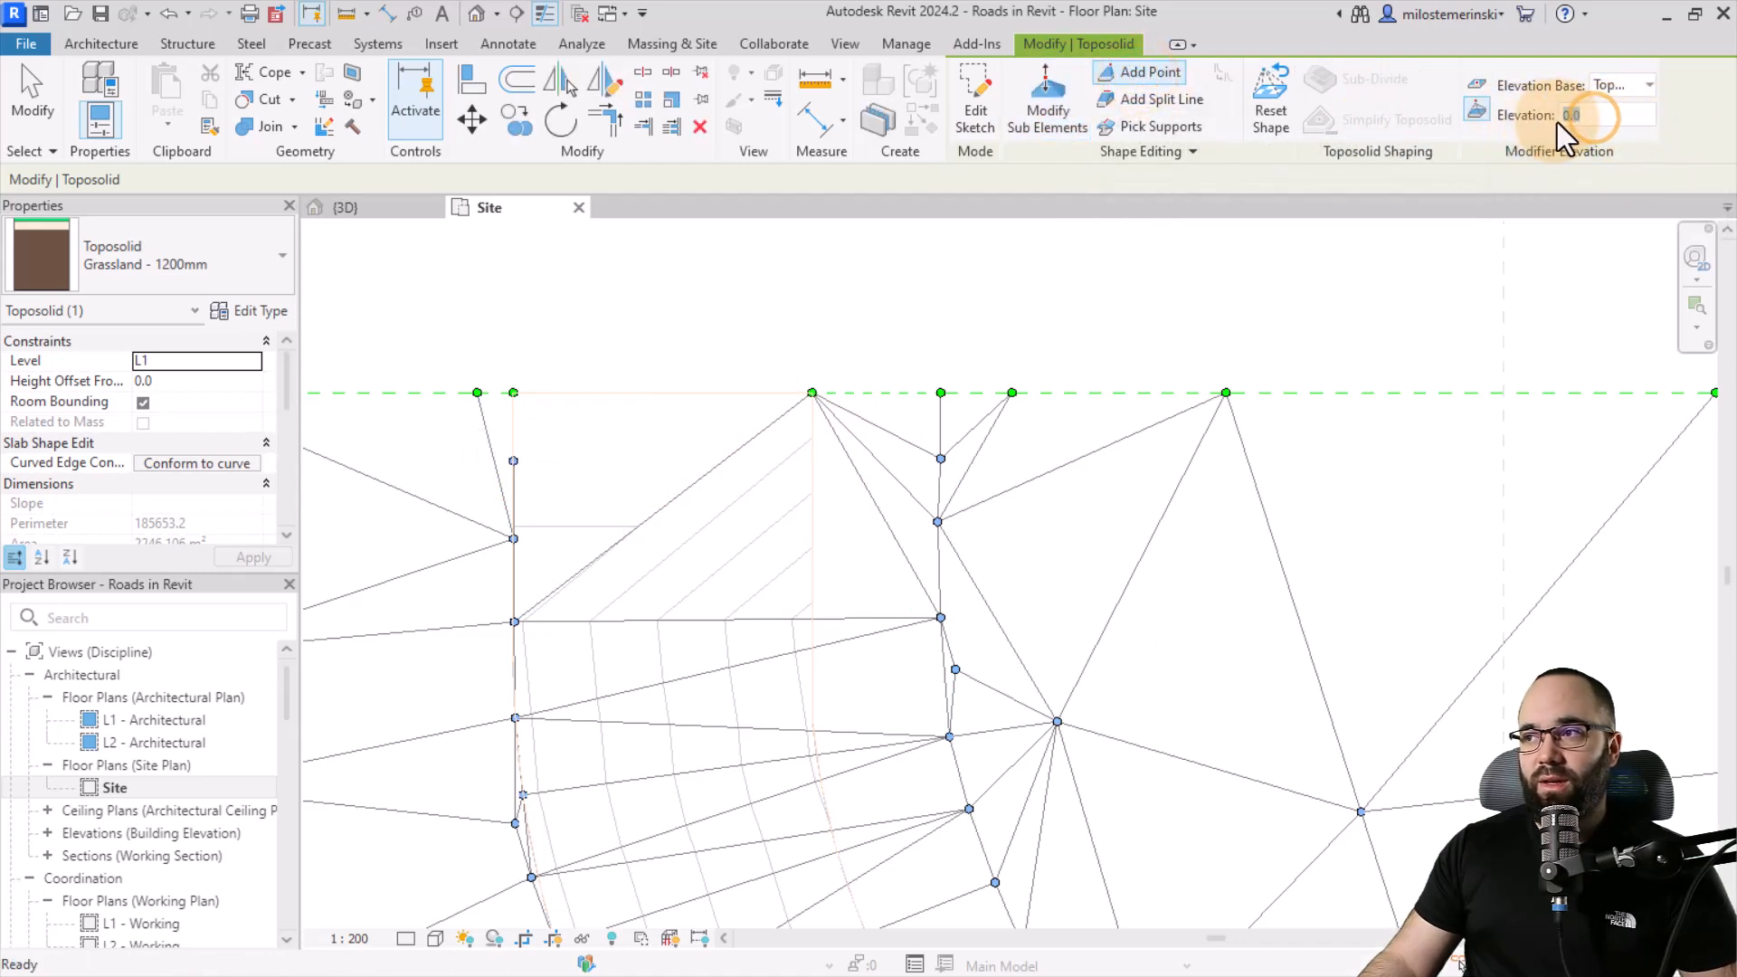
type("2238.5")
key("Return")
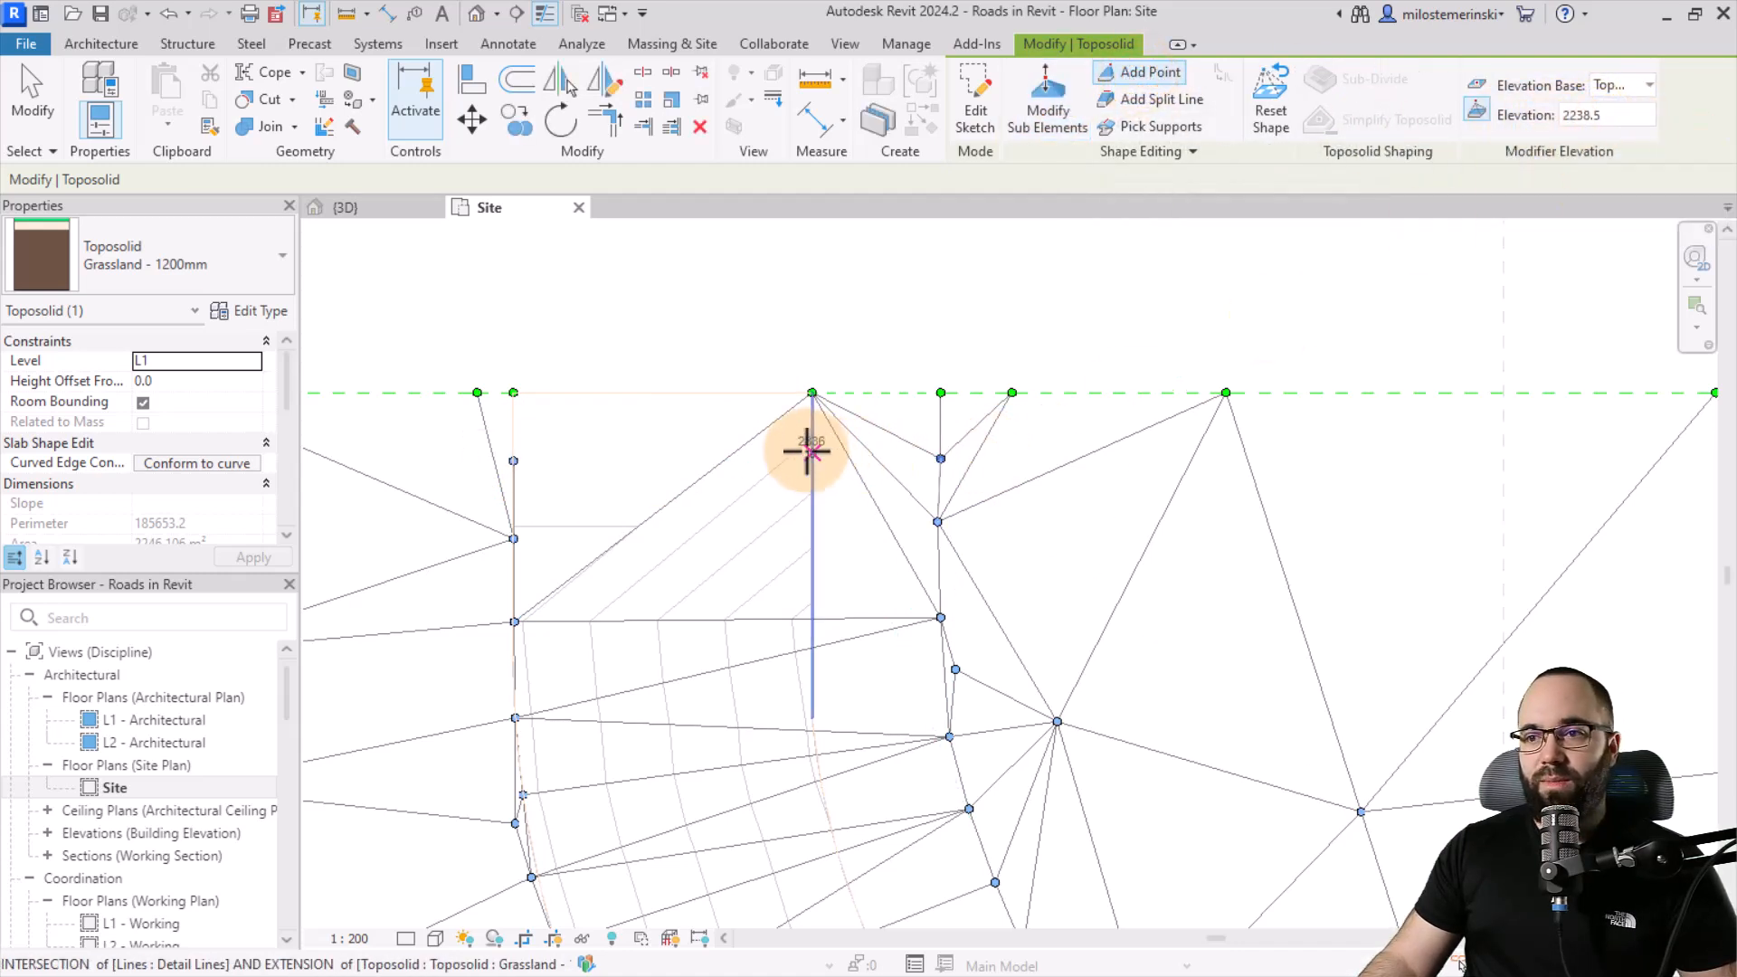
left_click(810, 459)
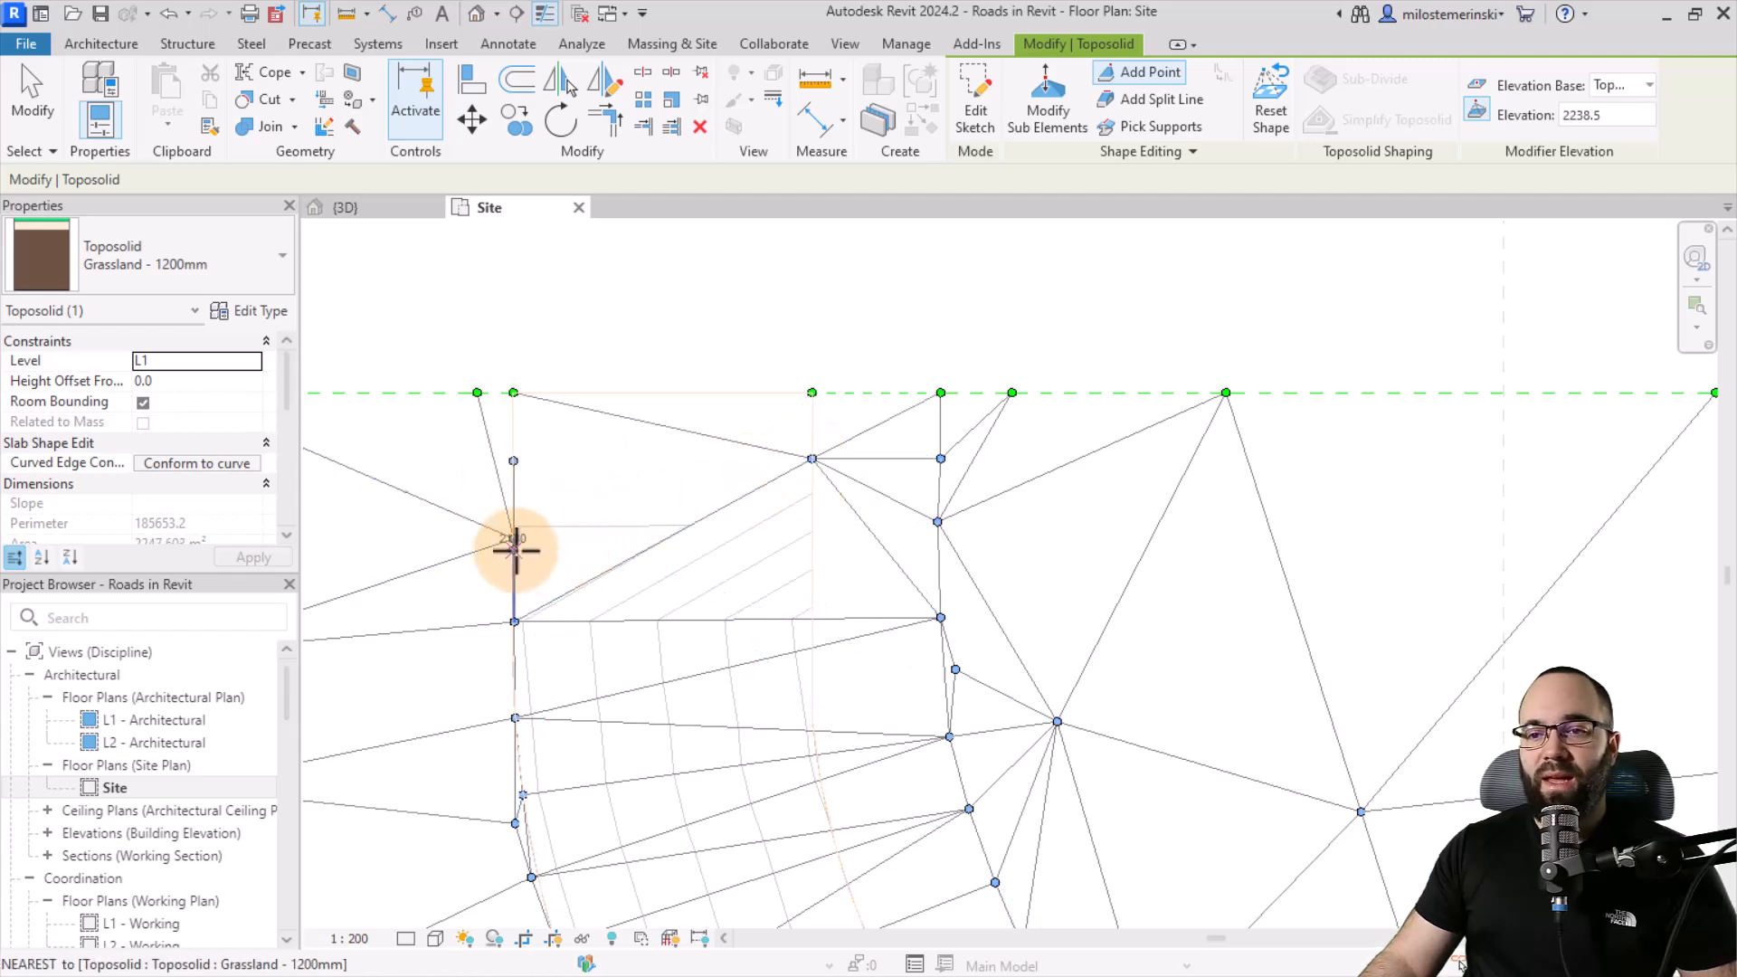
Add points at 2187.4 and 2132.6 elevation where guide lines cross the road area.
left_click(1046, 116)
left_click(516, 540)
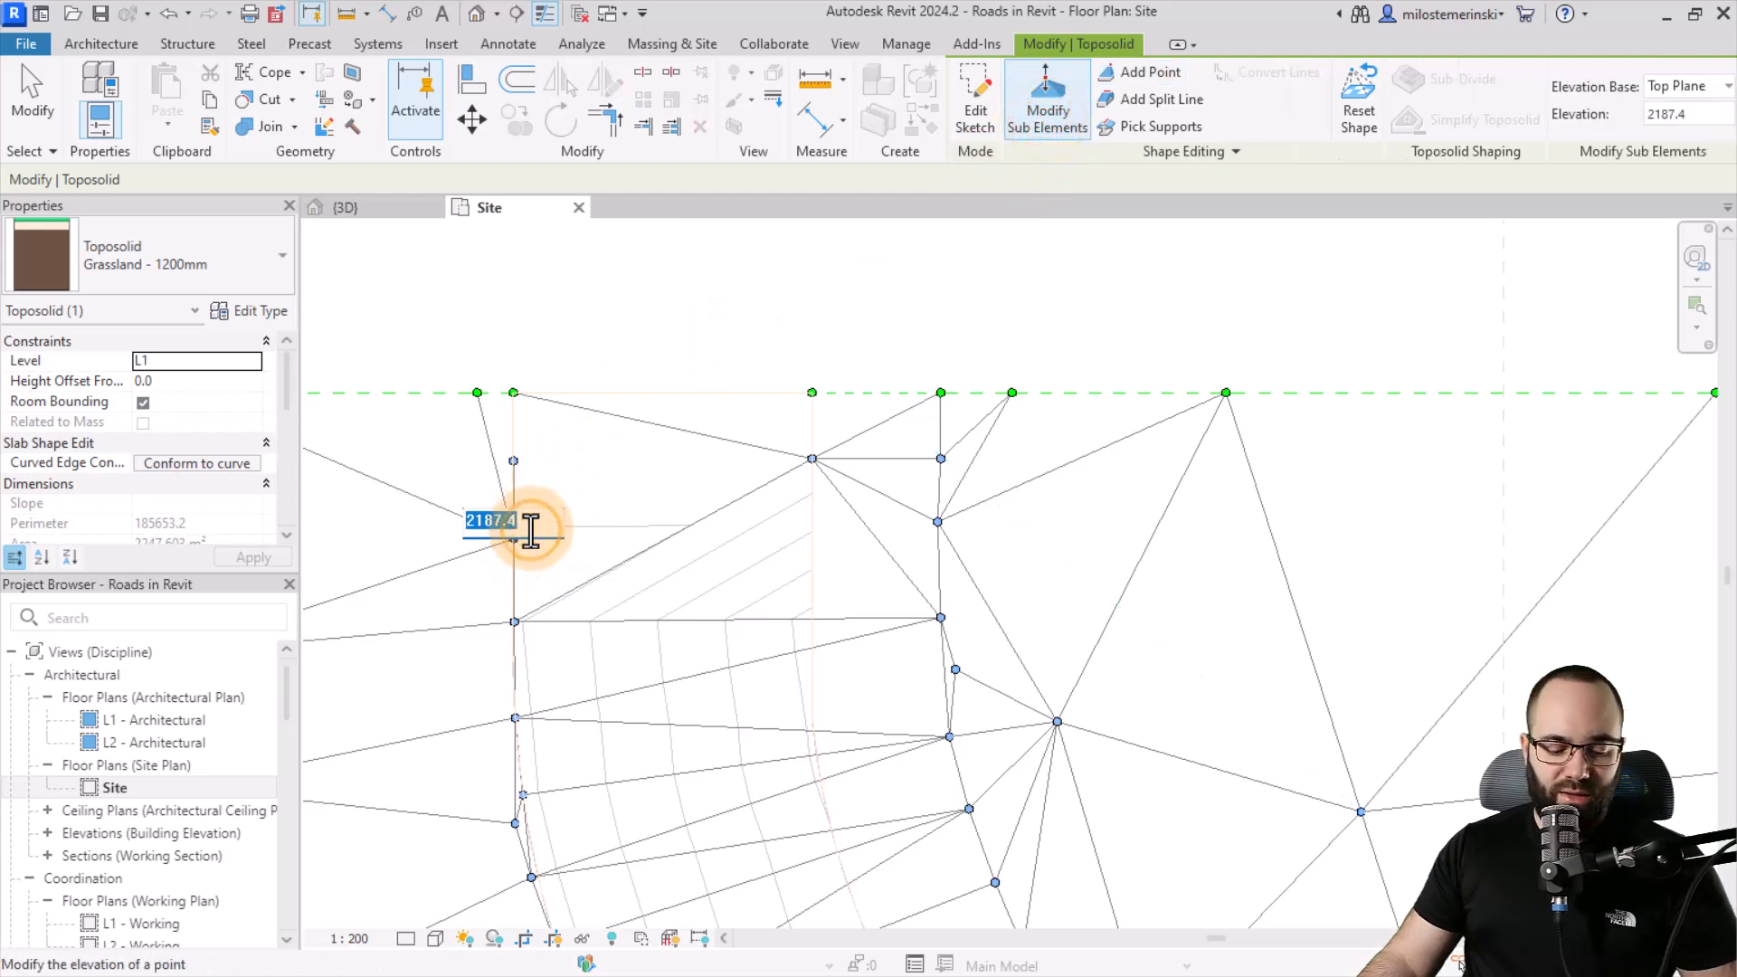
left_click(1150, 77)
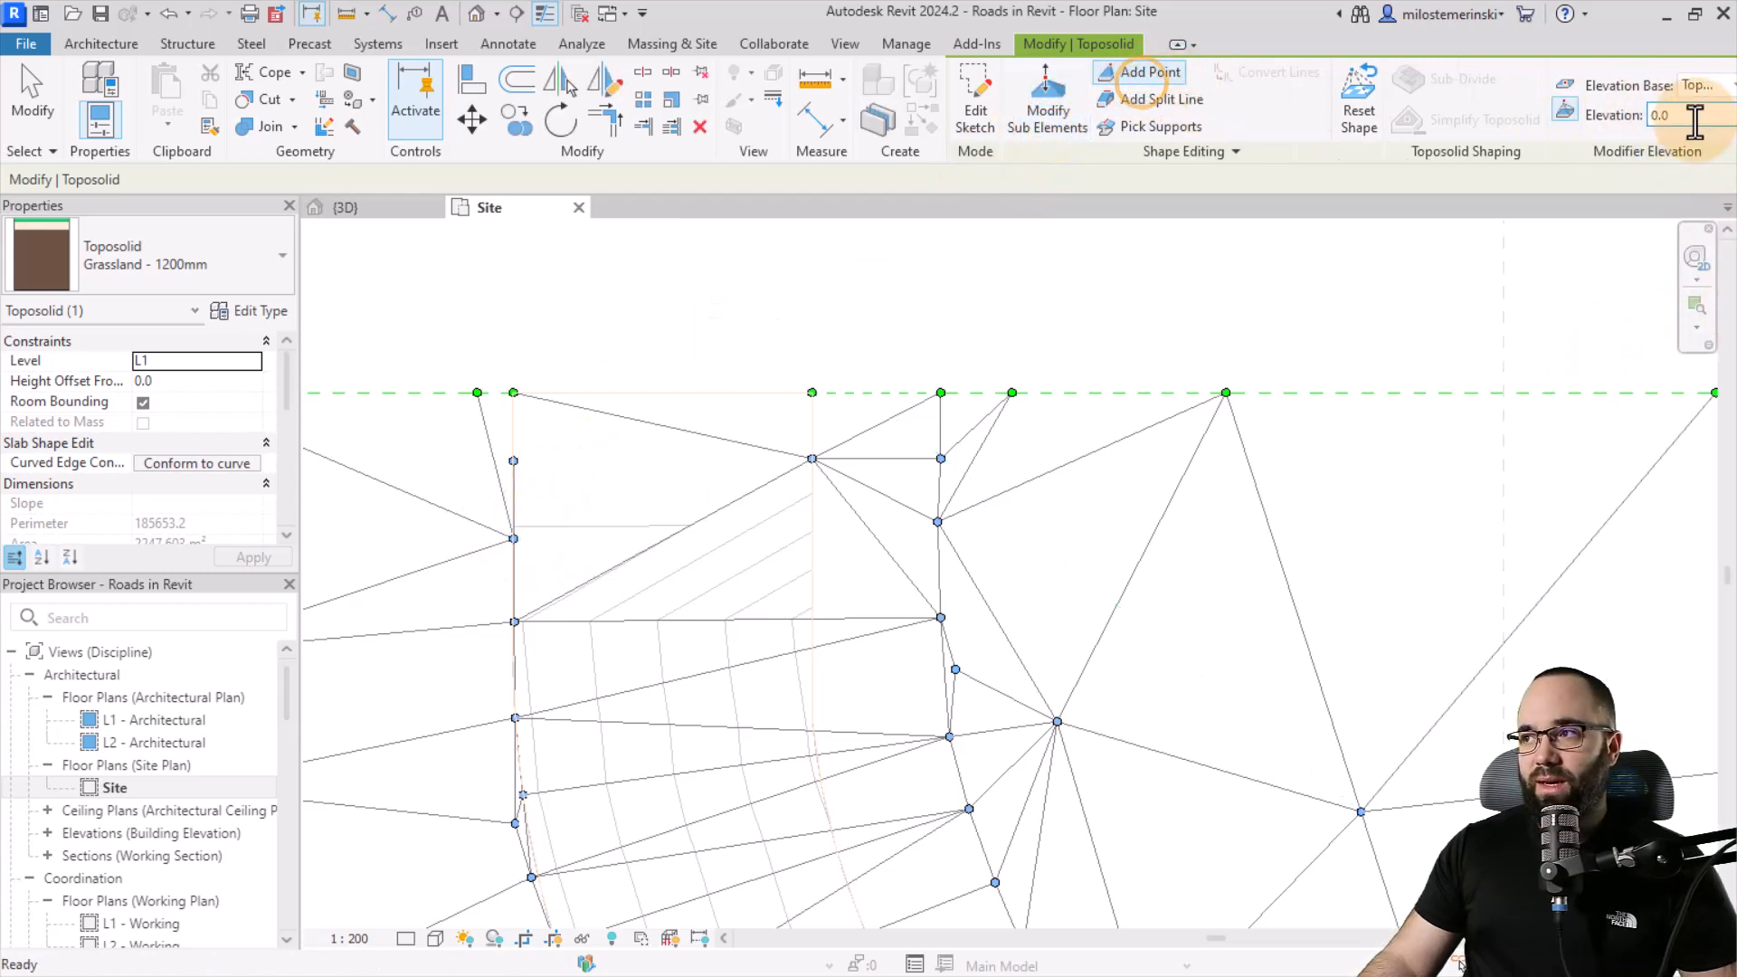
type("2187.4")
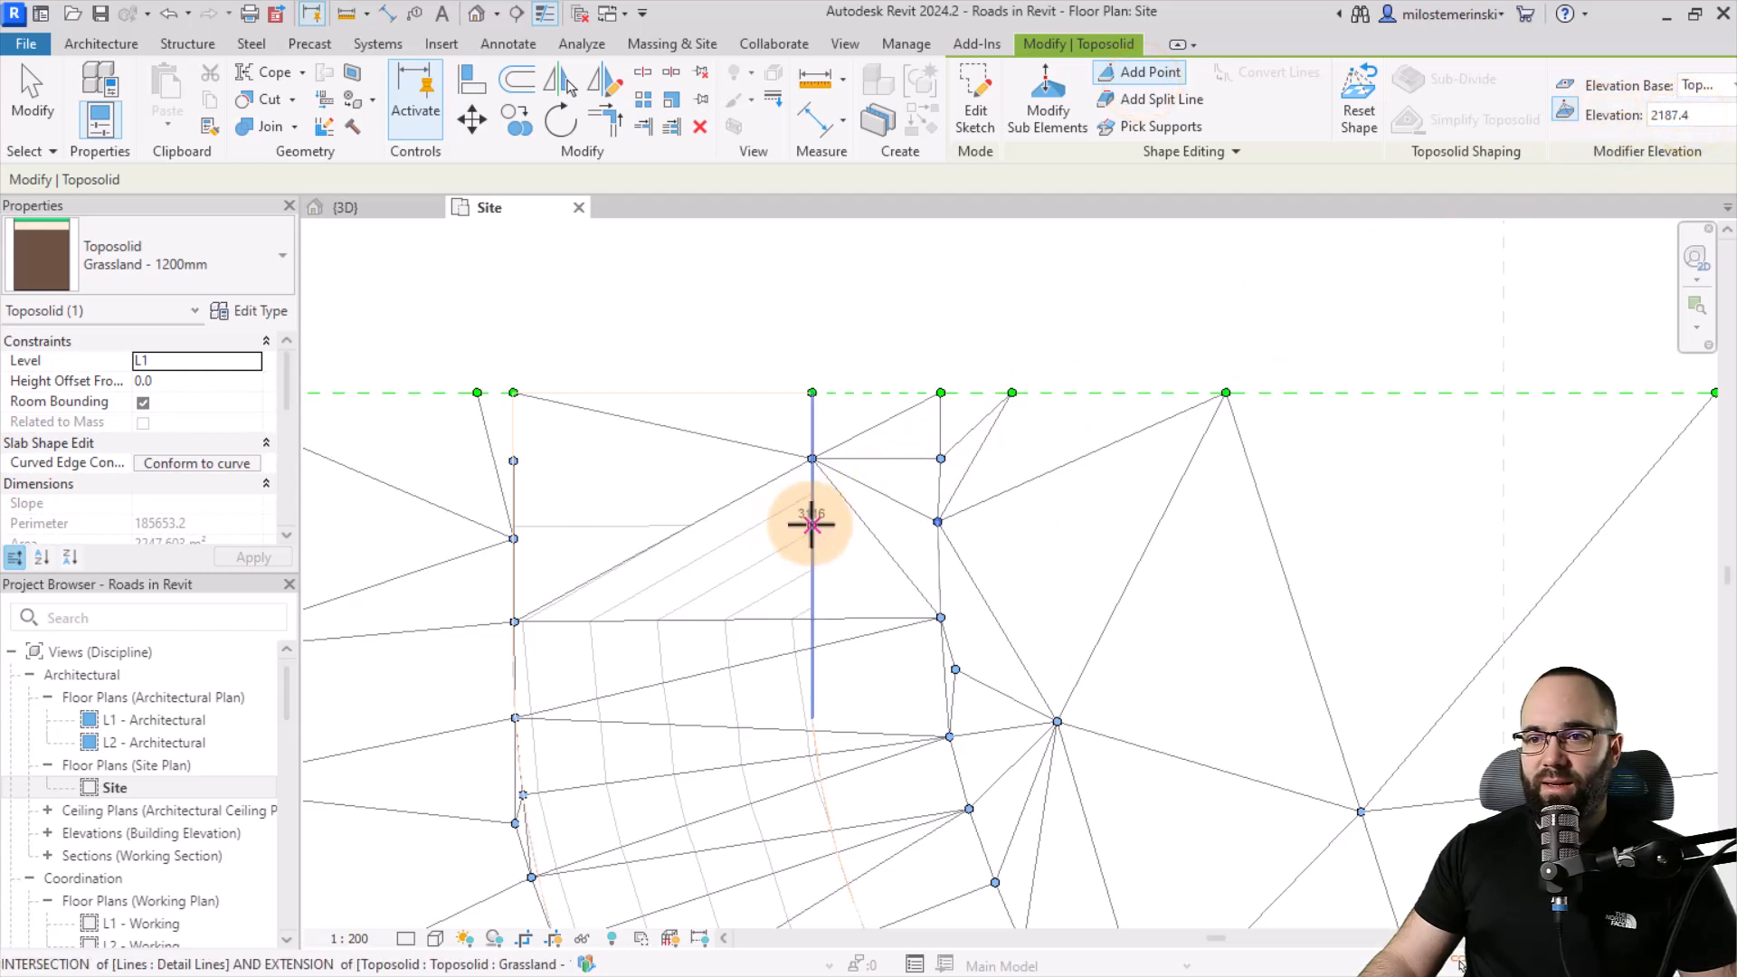
left_click(812, 523)
left_click(1053, 114)
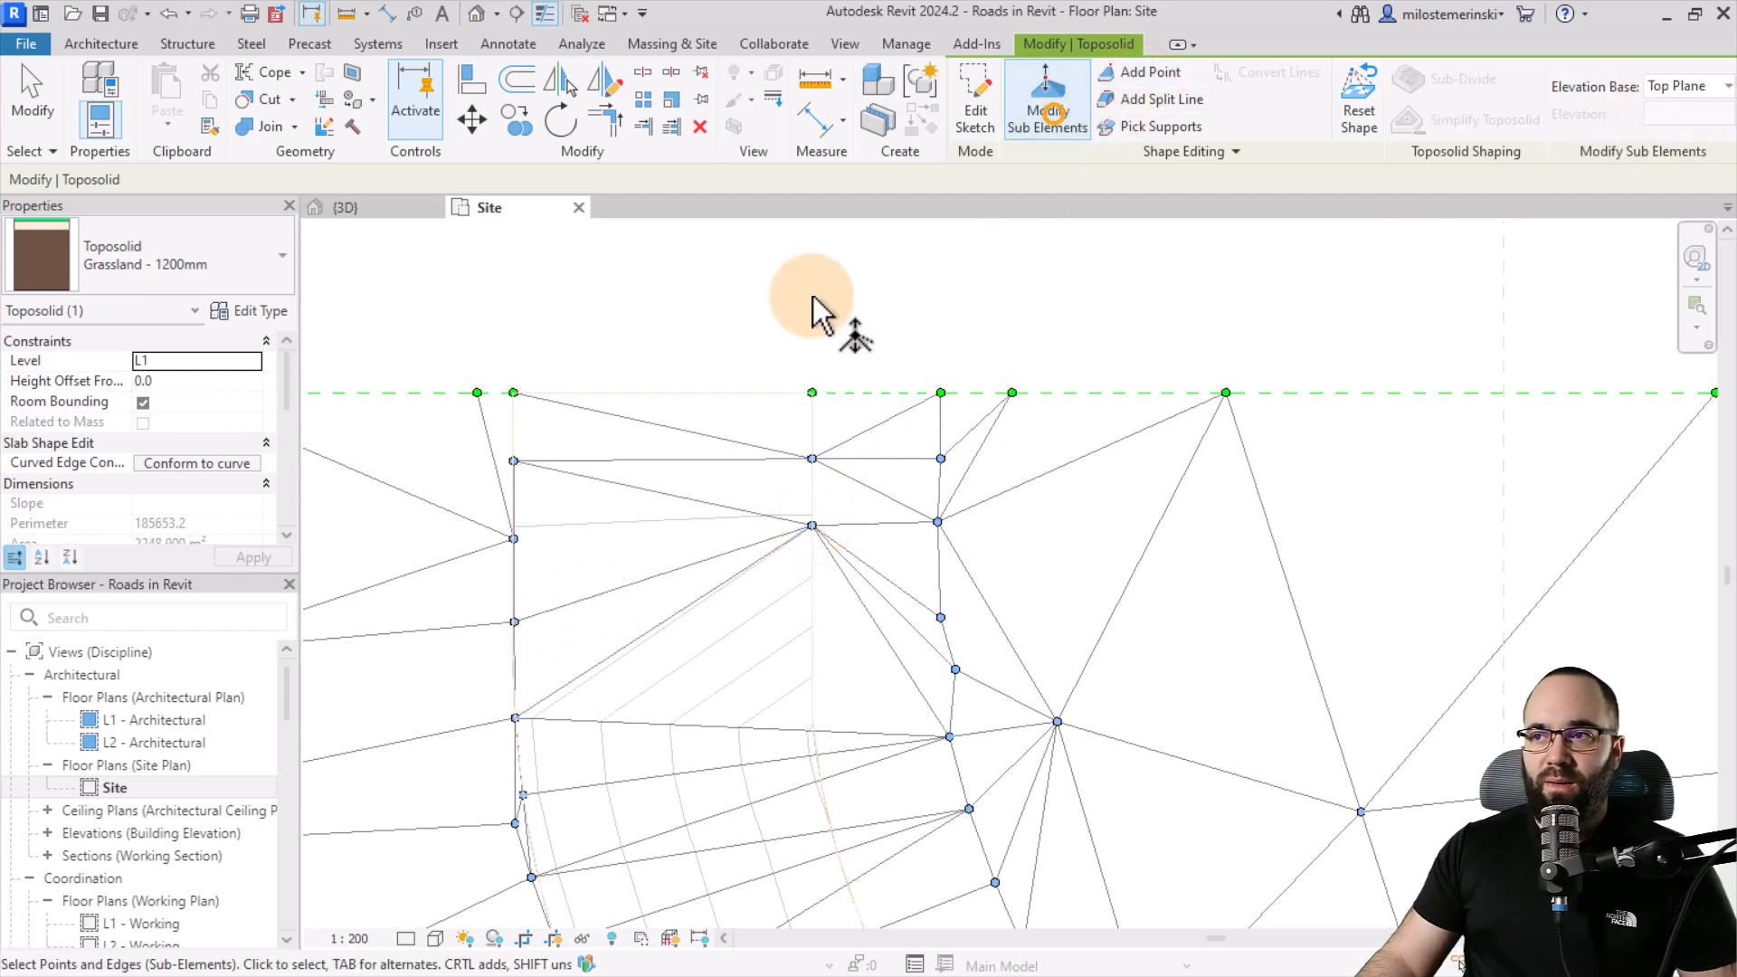
left_click(538, 647)
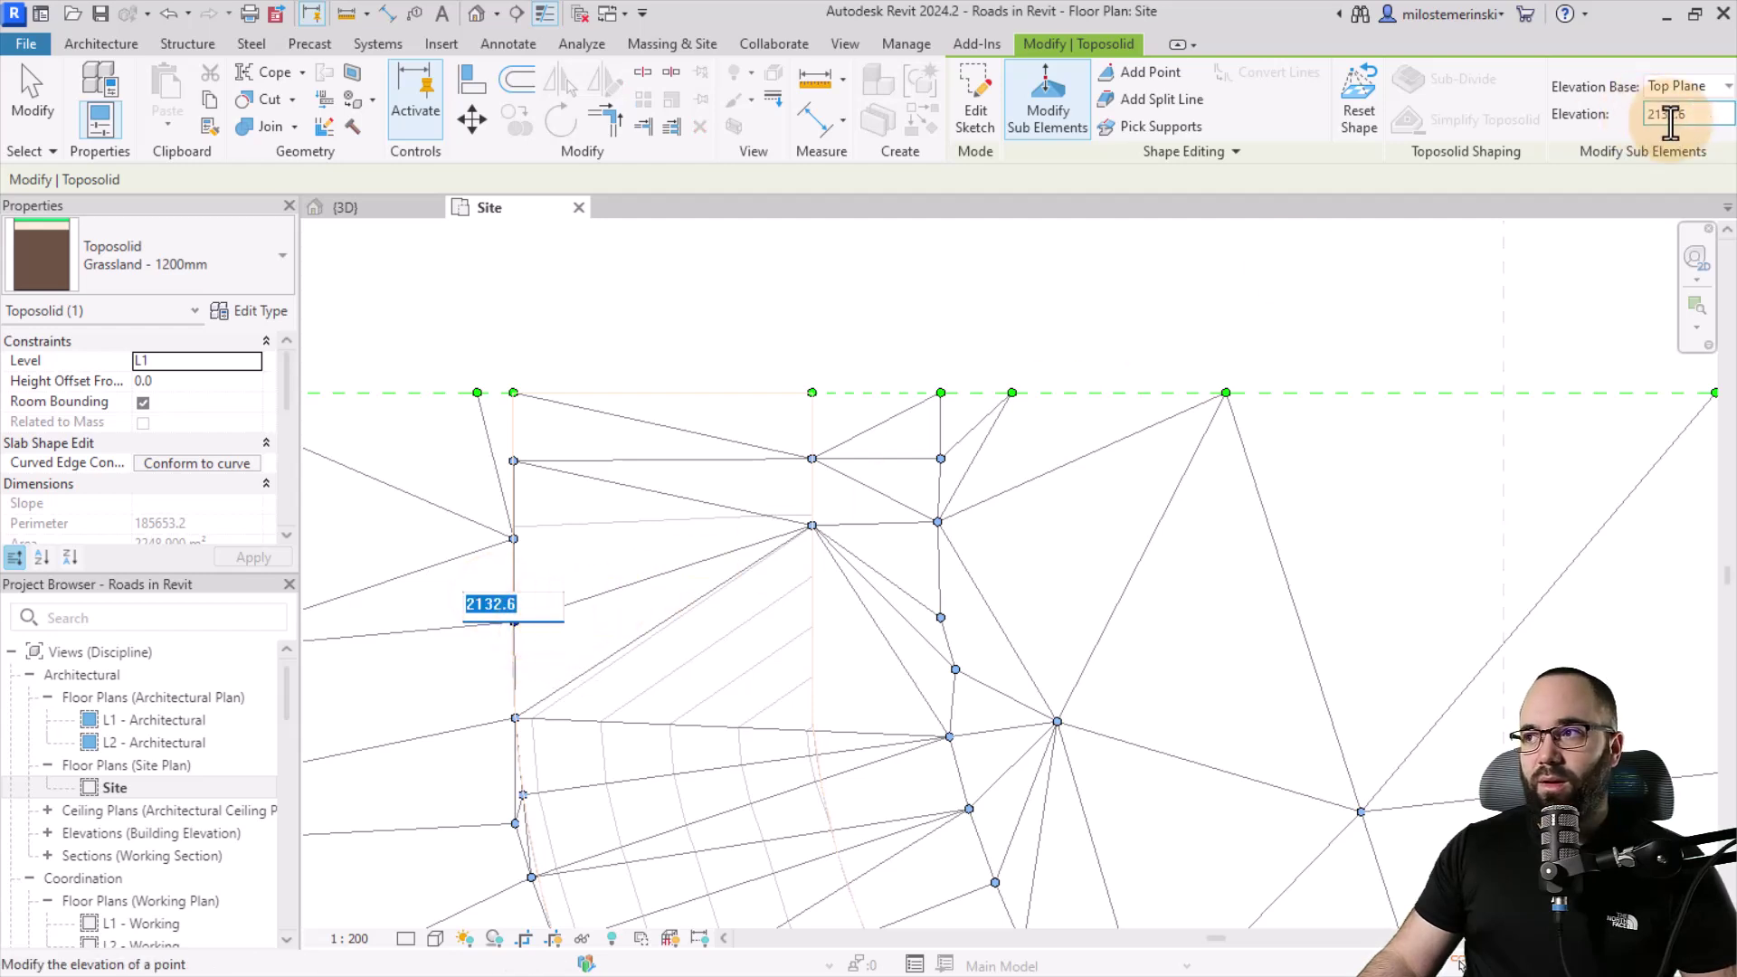
left_click(1151, 71)
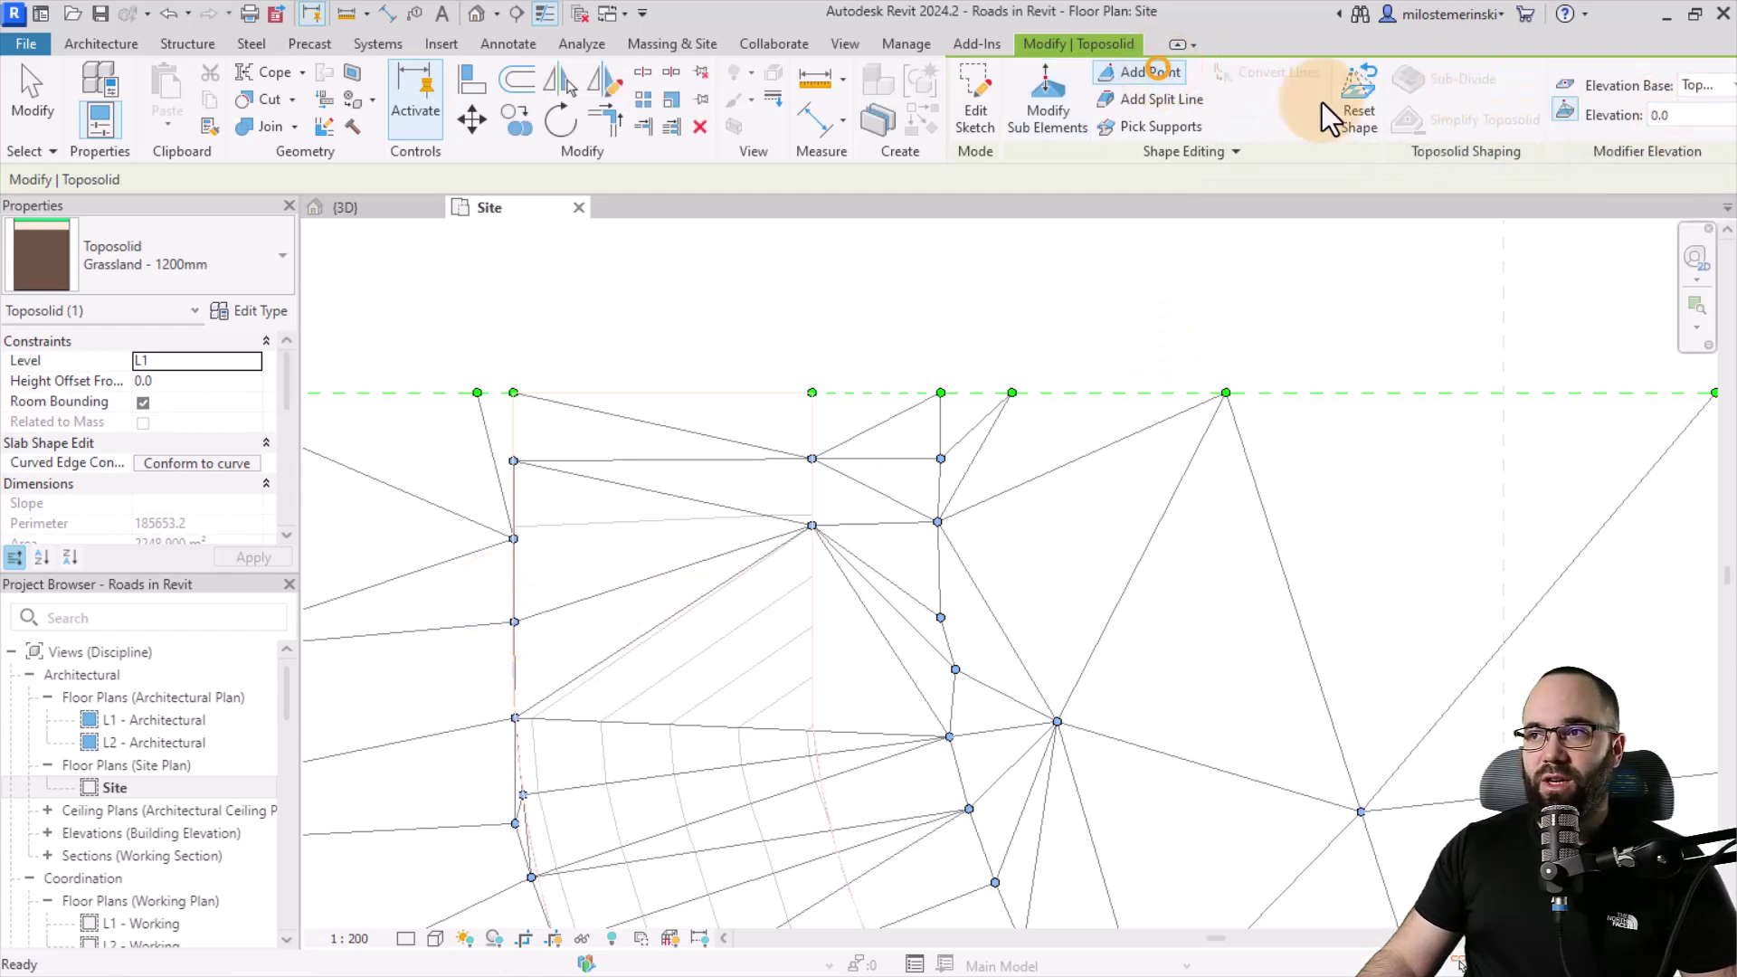
left_click(1669, 115)
type("2132.6")
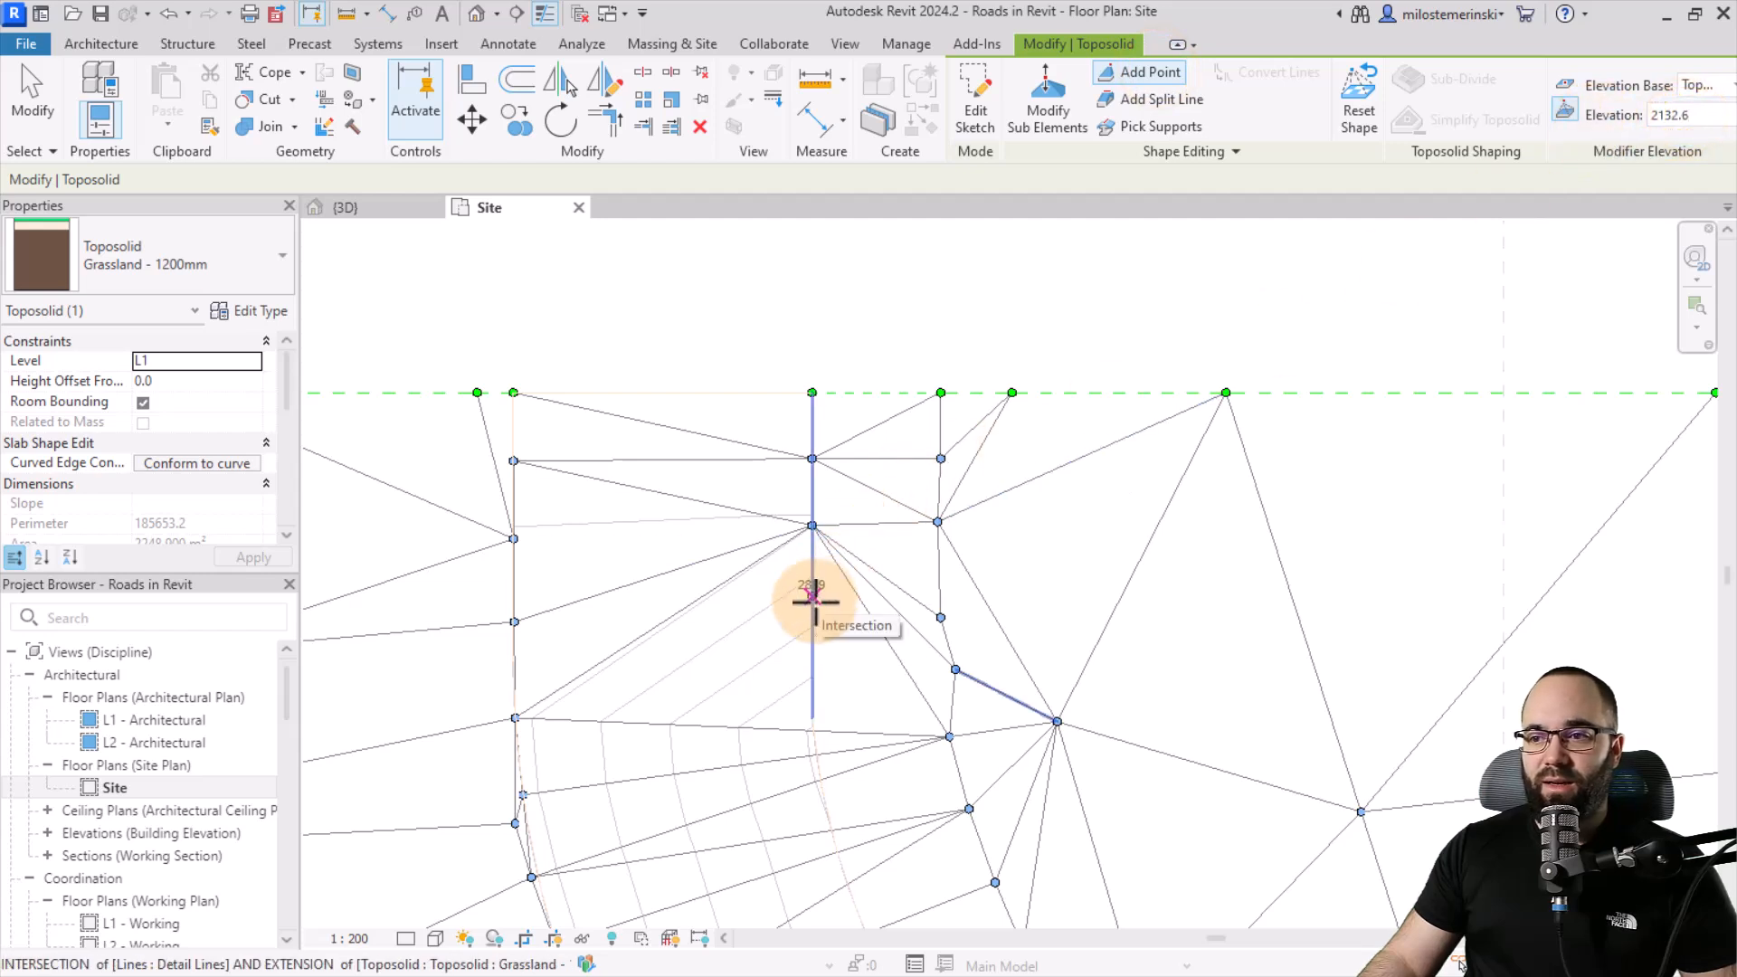
left_click(814, 597)
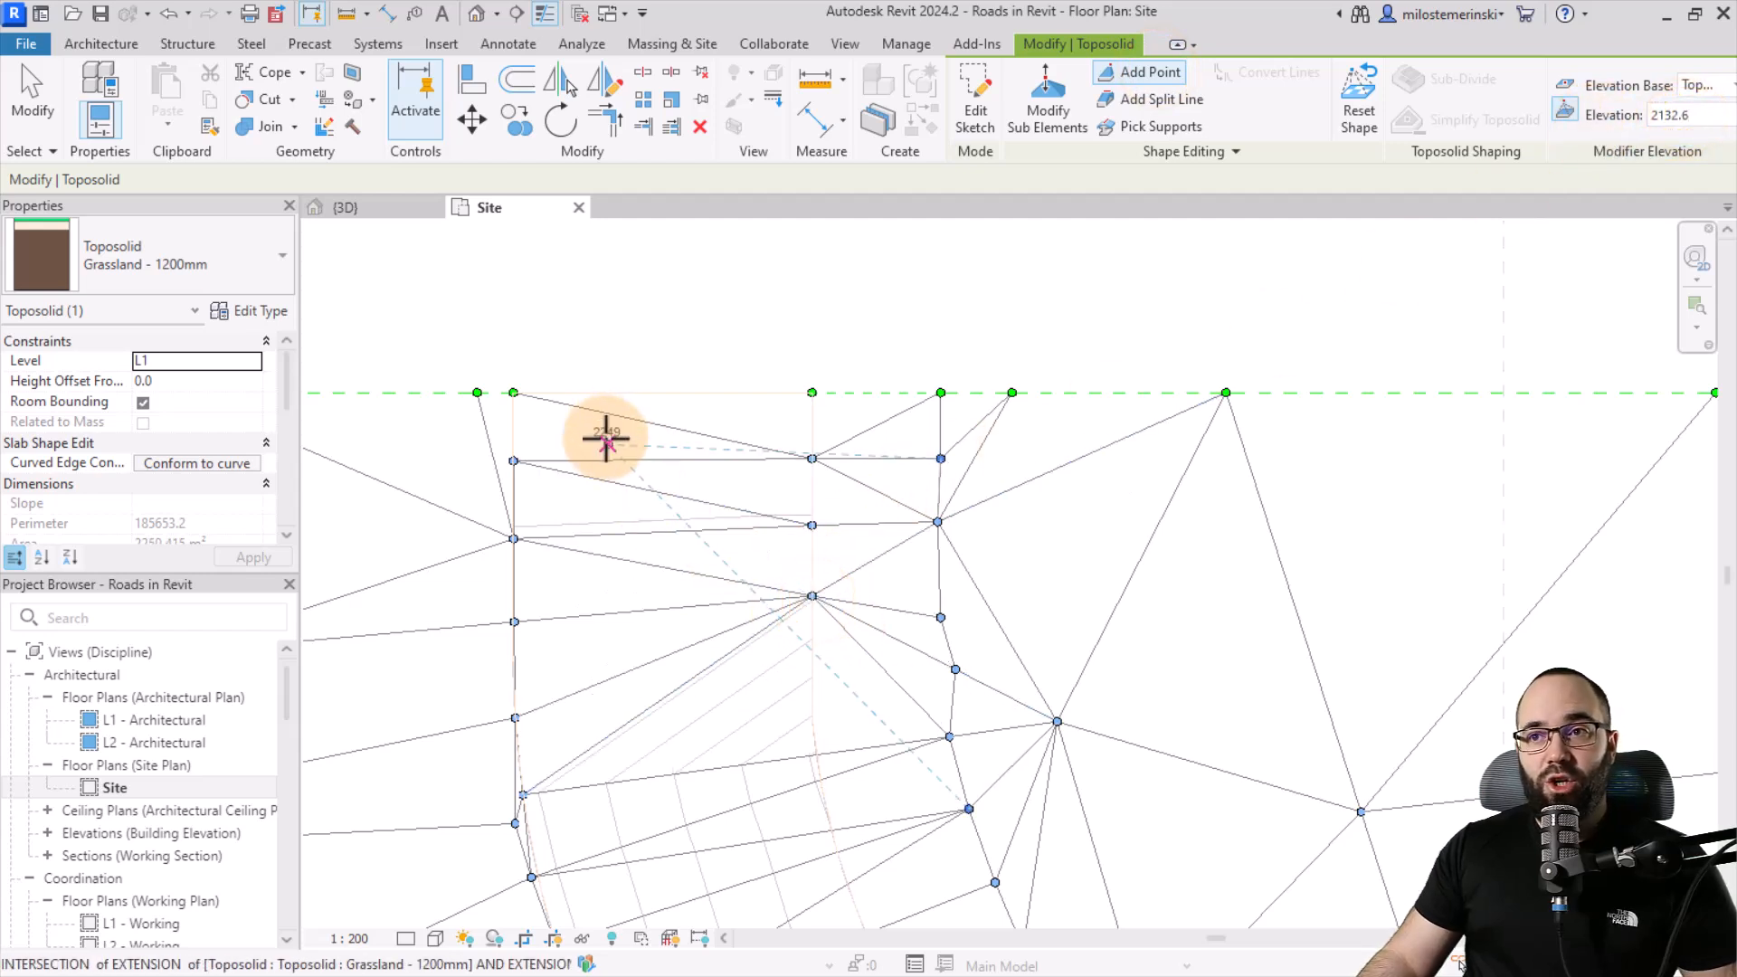
Switch to 3D, orbit so the road runs across, and add points along the road's lower edge.
left_click(368, 209)
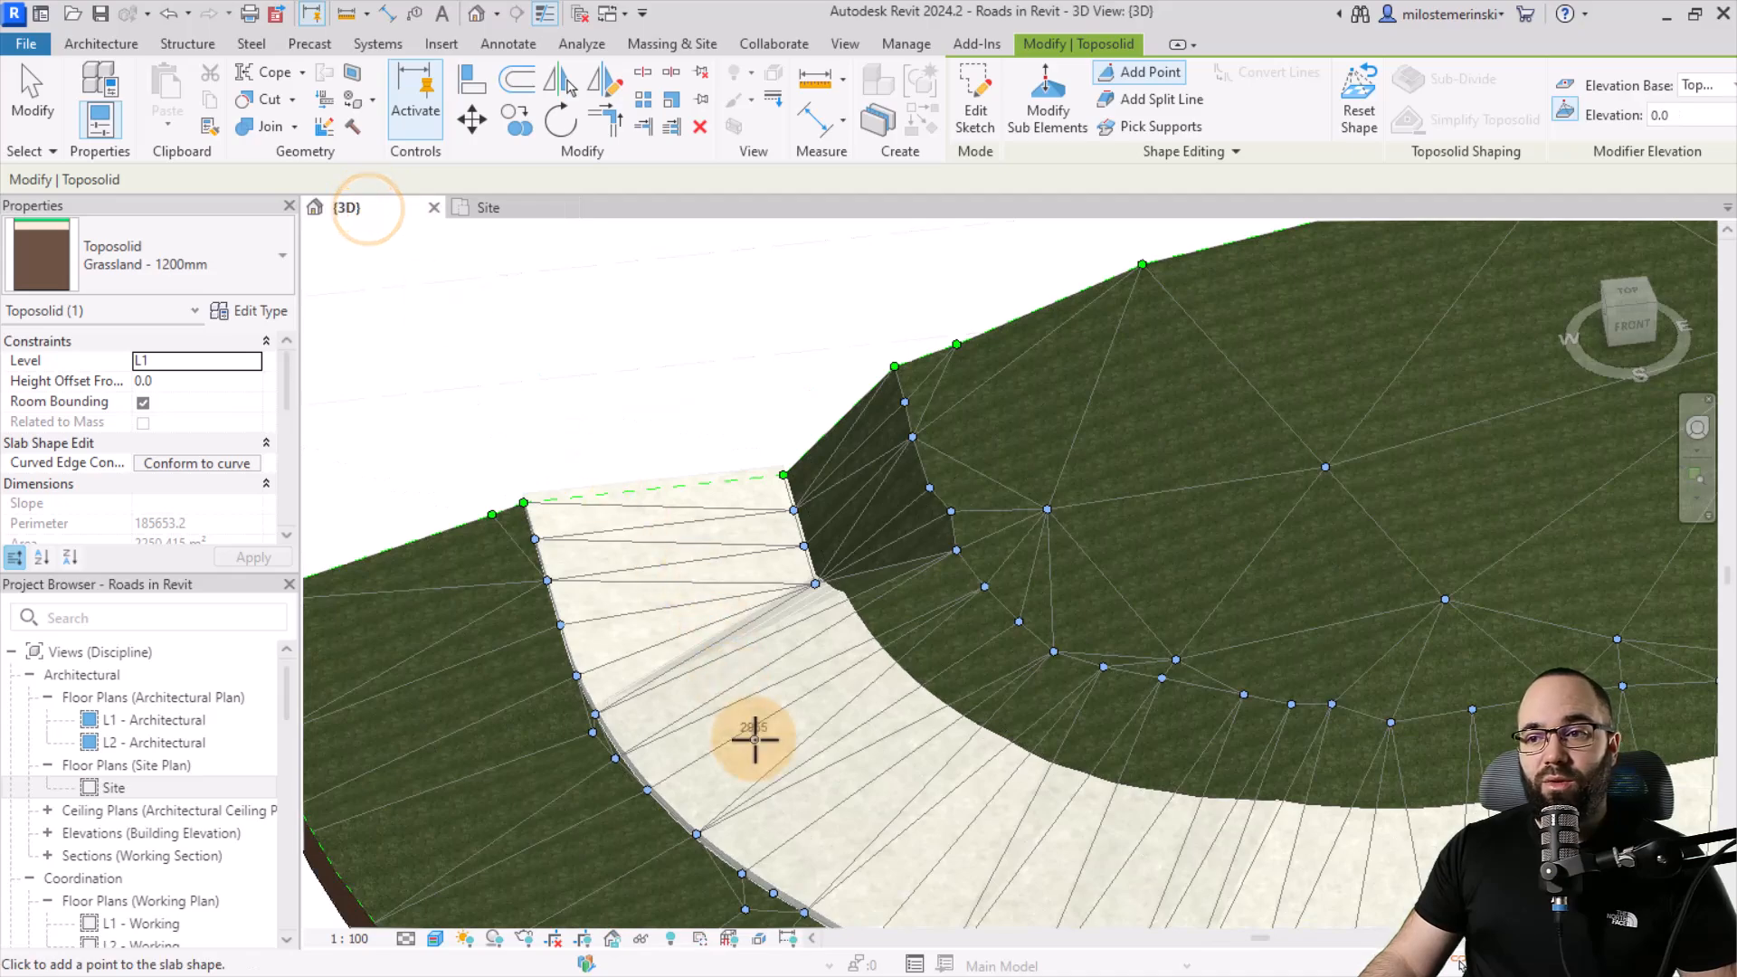
mouse_move(755, 737)
middle_mouse_down("shift")
mouse_move(807, 761)
mouse_move(908, 652)
mouse_move(954, 795)
mouse_move(619, 601)
mouse_move(860, 601)
mouse_move(992, 555)
mouse_move(691, 601)
mouse_move(666, 683)
mouse_move(608, 698)
middle_mouse_up("shift")
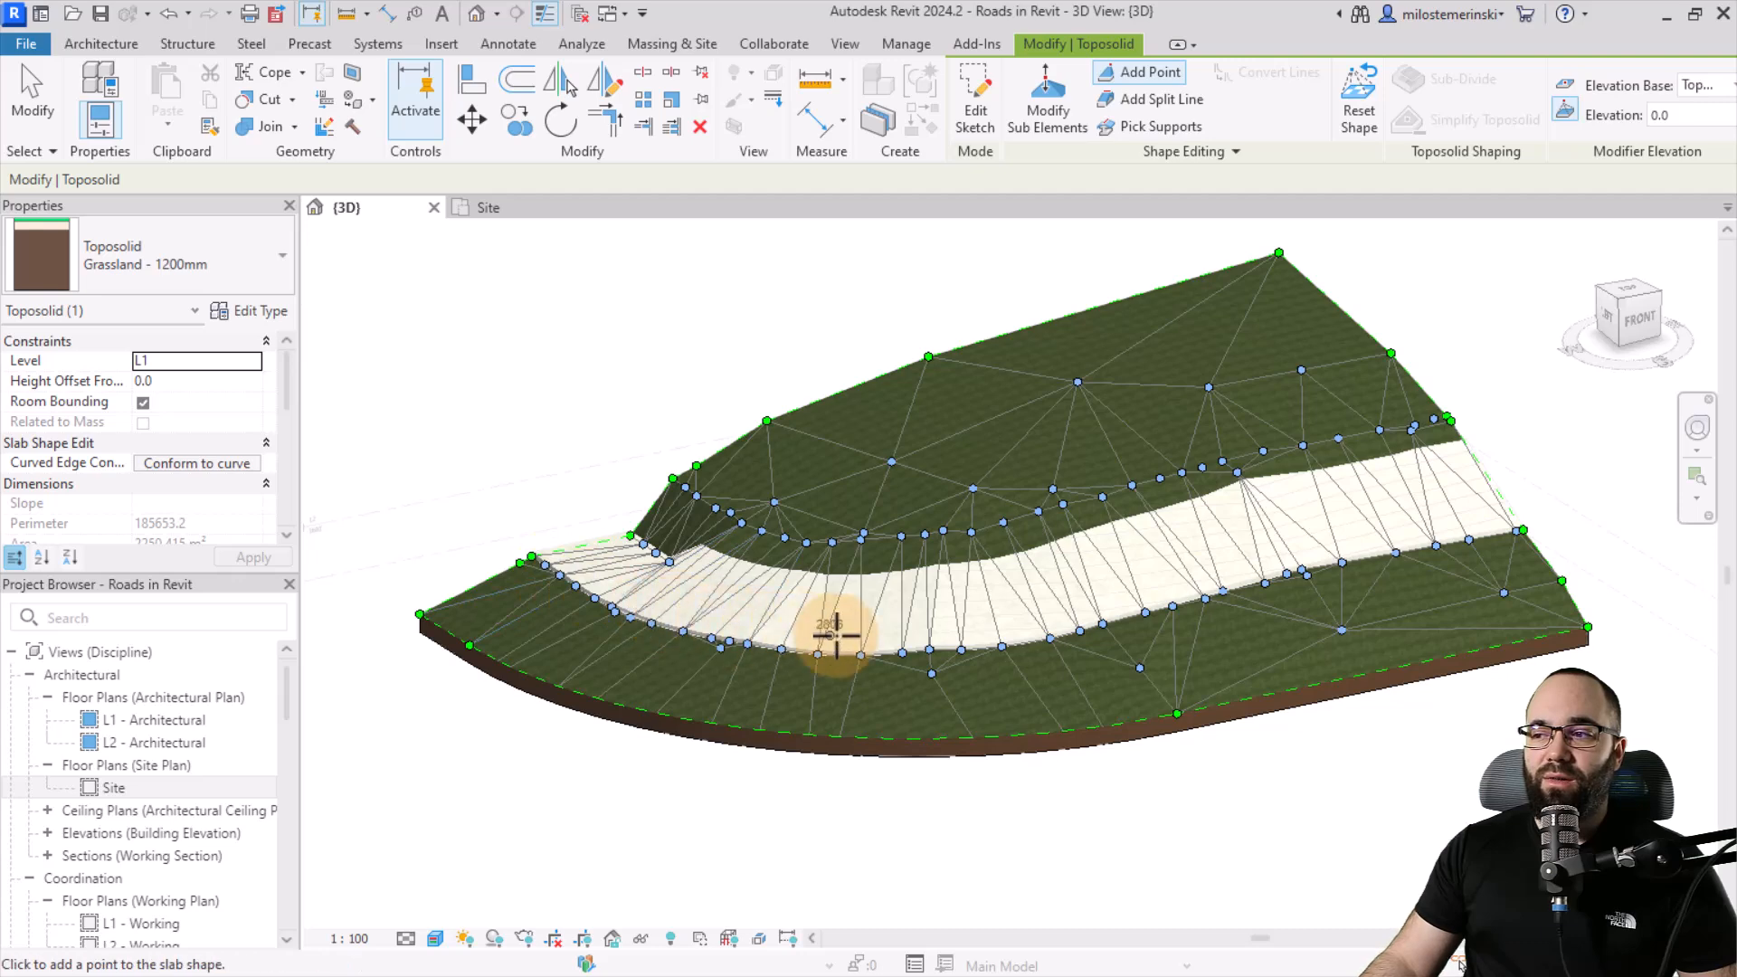
left_click(1300, 570)
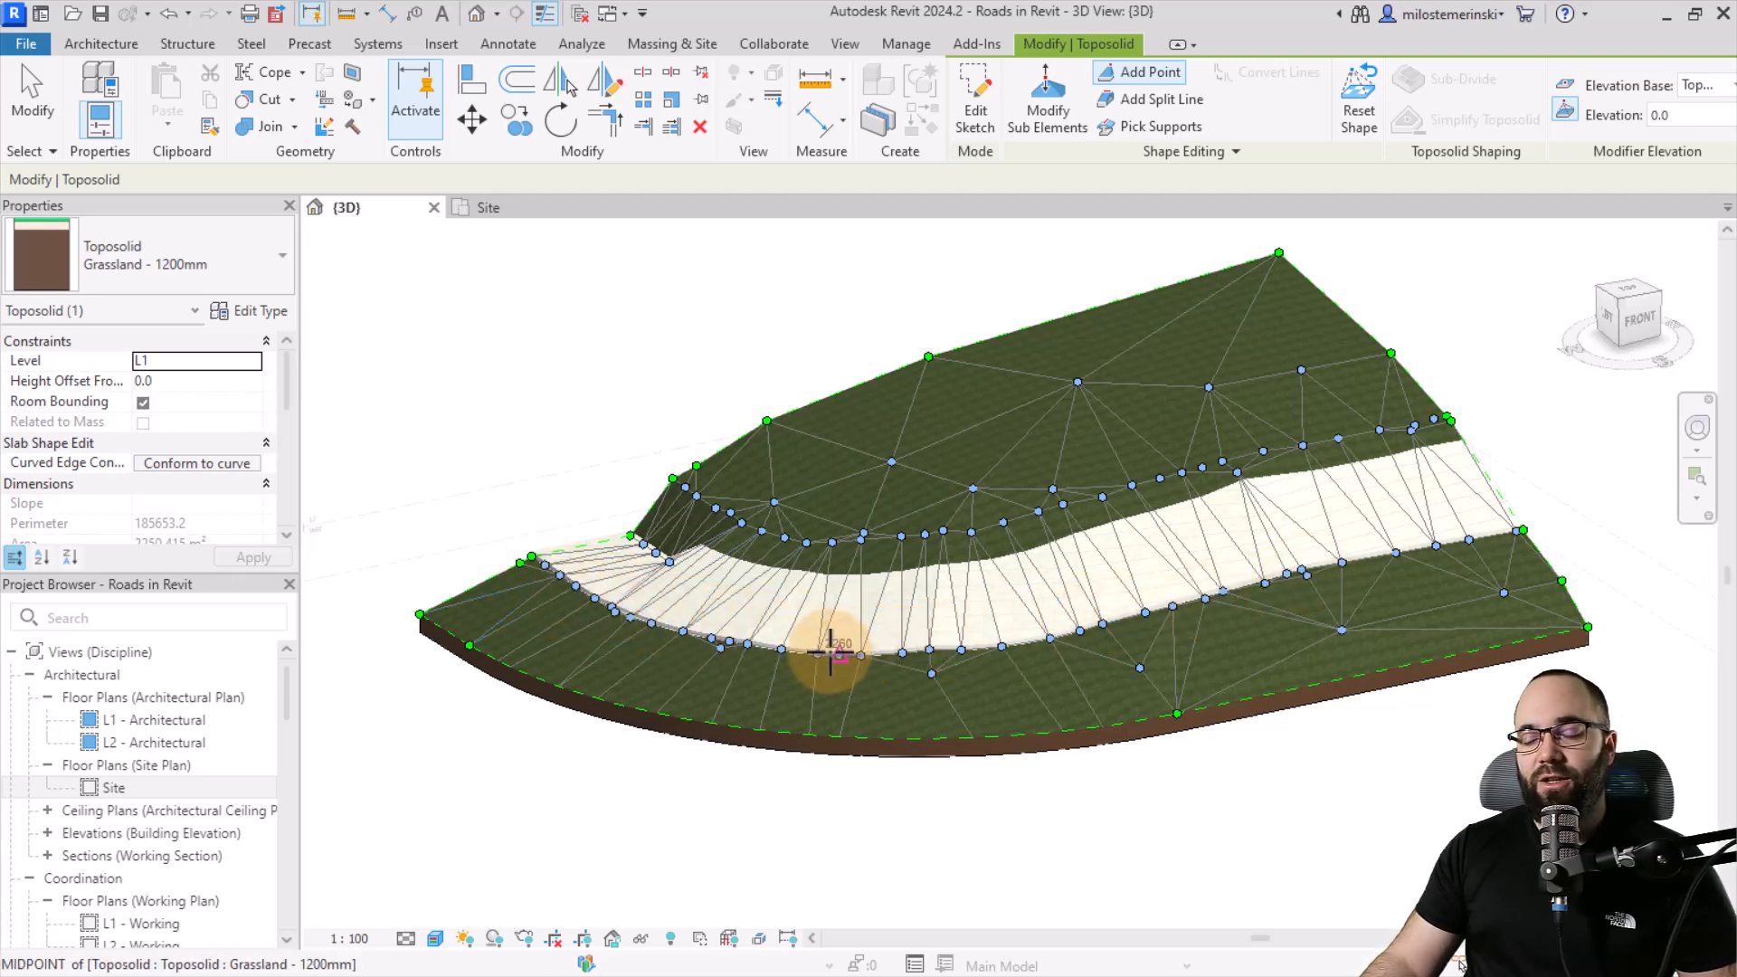
Orbit the toposolid to inspect the road band cut into the slope from several sides.
middle_click_drag(826, 652, 795, 728, "shift")
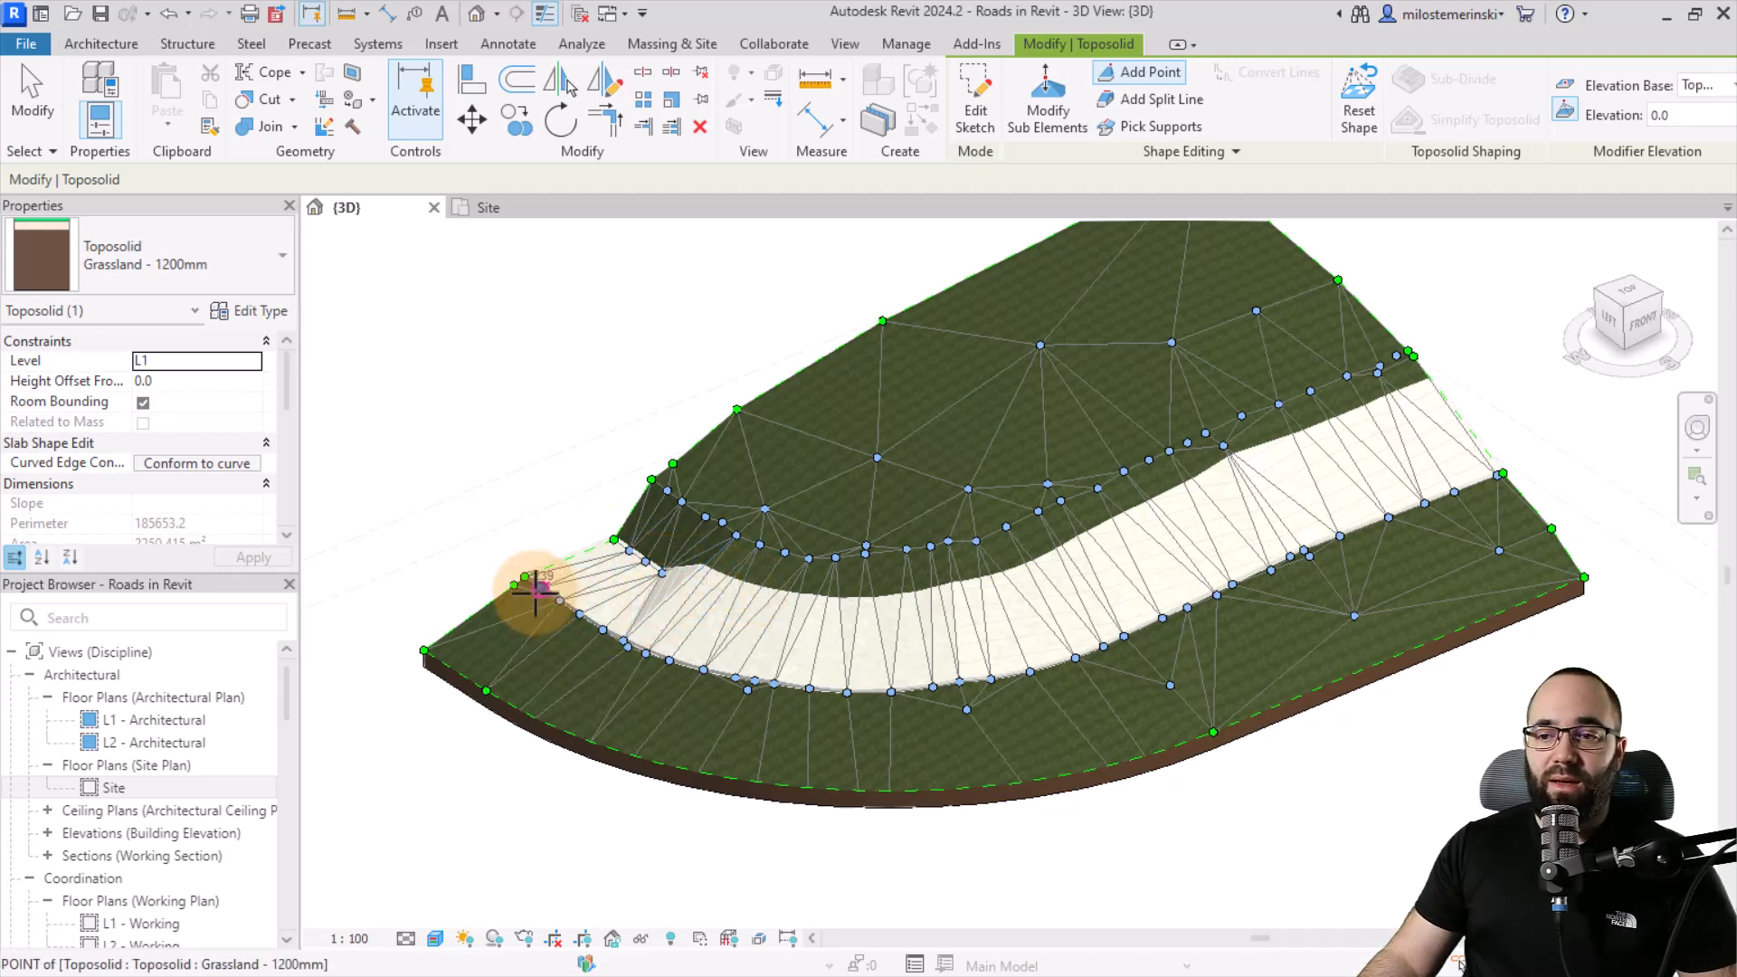
middle_click_drag(561, 580, 1102, 711, "shift")
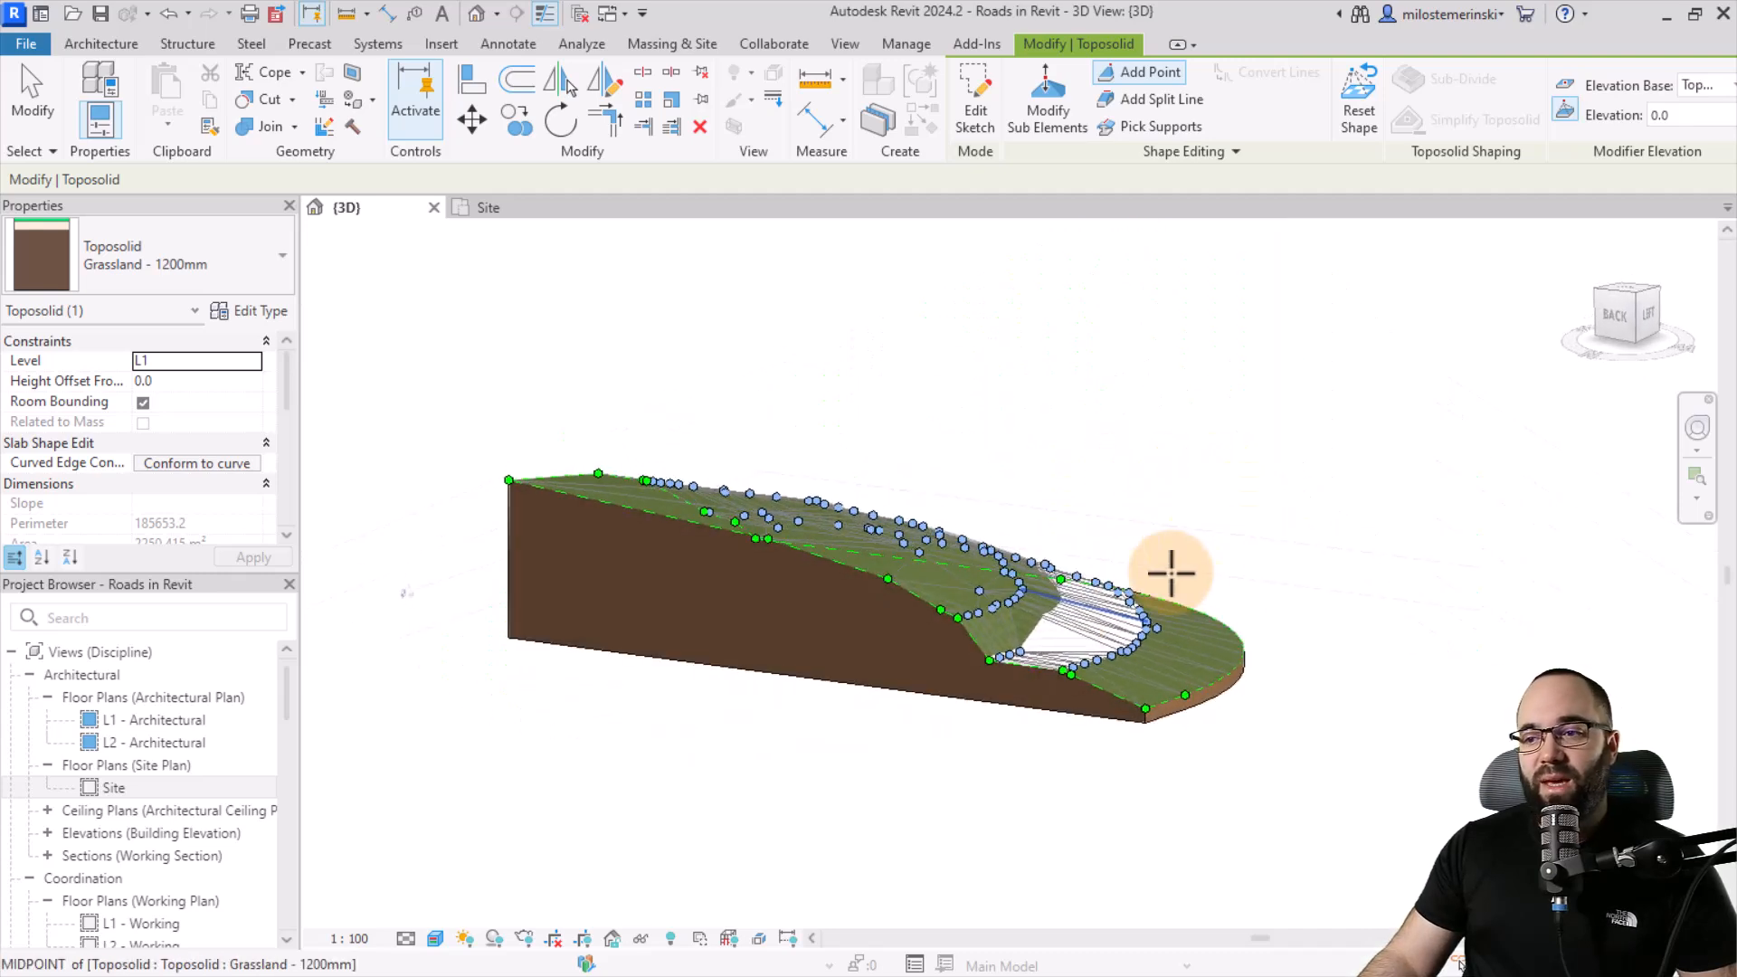
scroll(1058, 699, "down", 4)
middle_click_drag(1144, 679, 1086, 756, "shift")
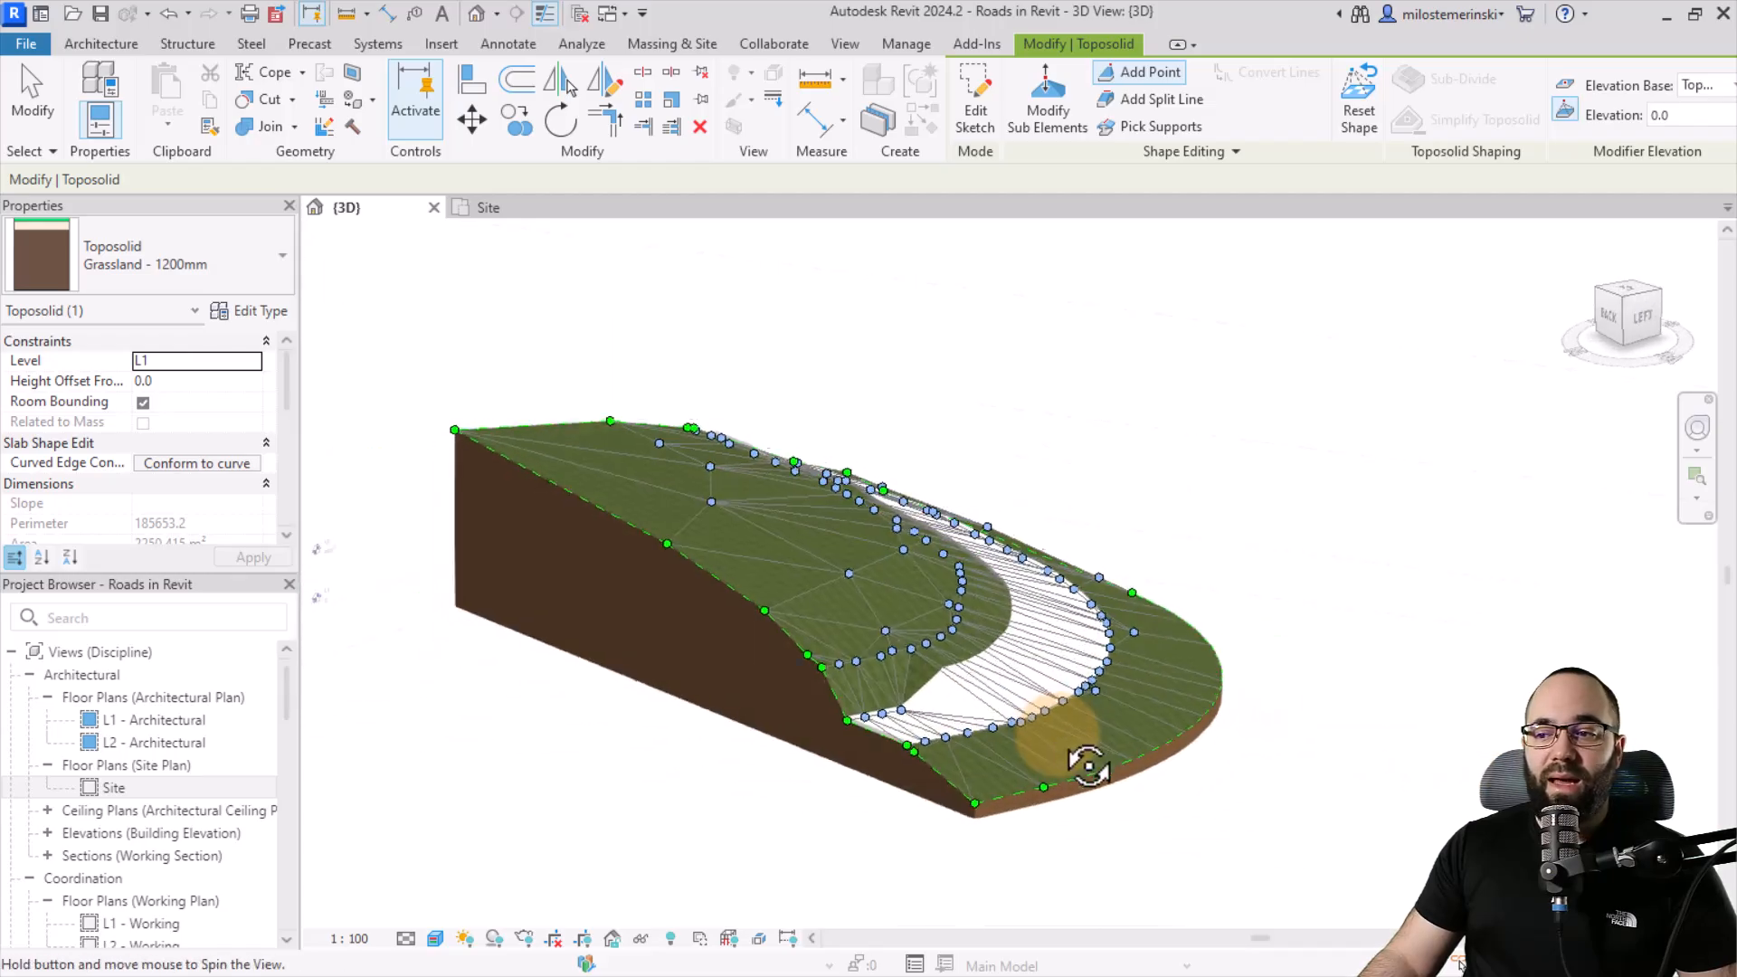
mouse_move(1000, 666)
middle_mouse_down("shift")
mouse_move(748, 806)
mouse_move(619, 690)
mouse_move(774, 768)
mouse_move(973, 737)
mouse_move(1047, 652)
mouse_move(977, 593)
mouse_move(1020, 611)
mouse_move(826, 726)
mouse_move(896, 753)
middle_mouse_up("shift")
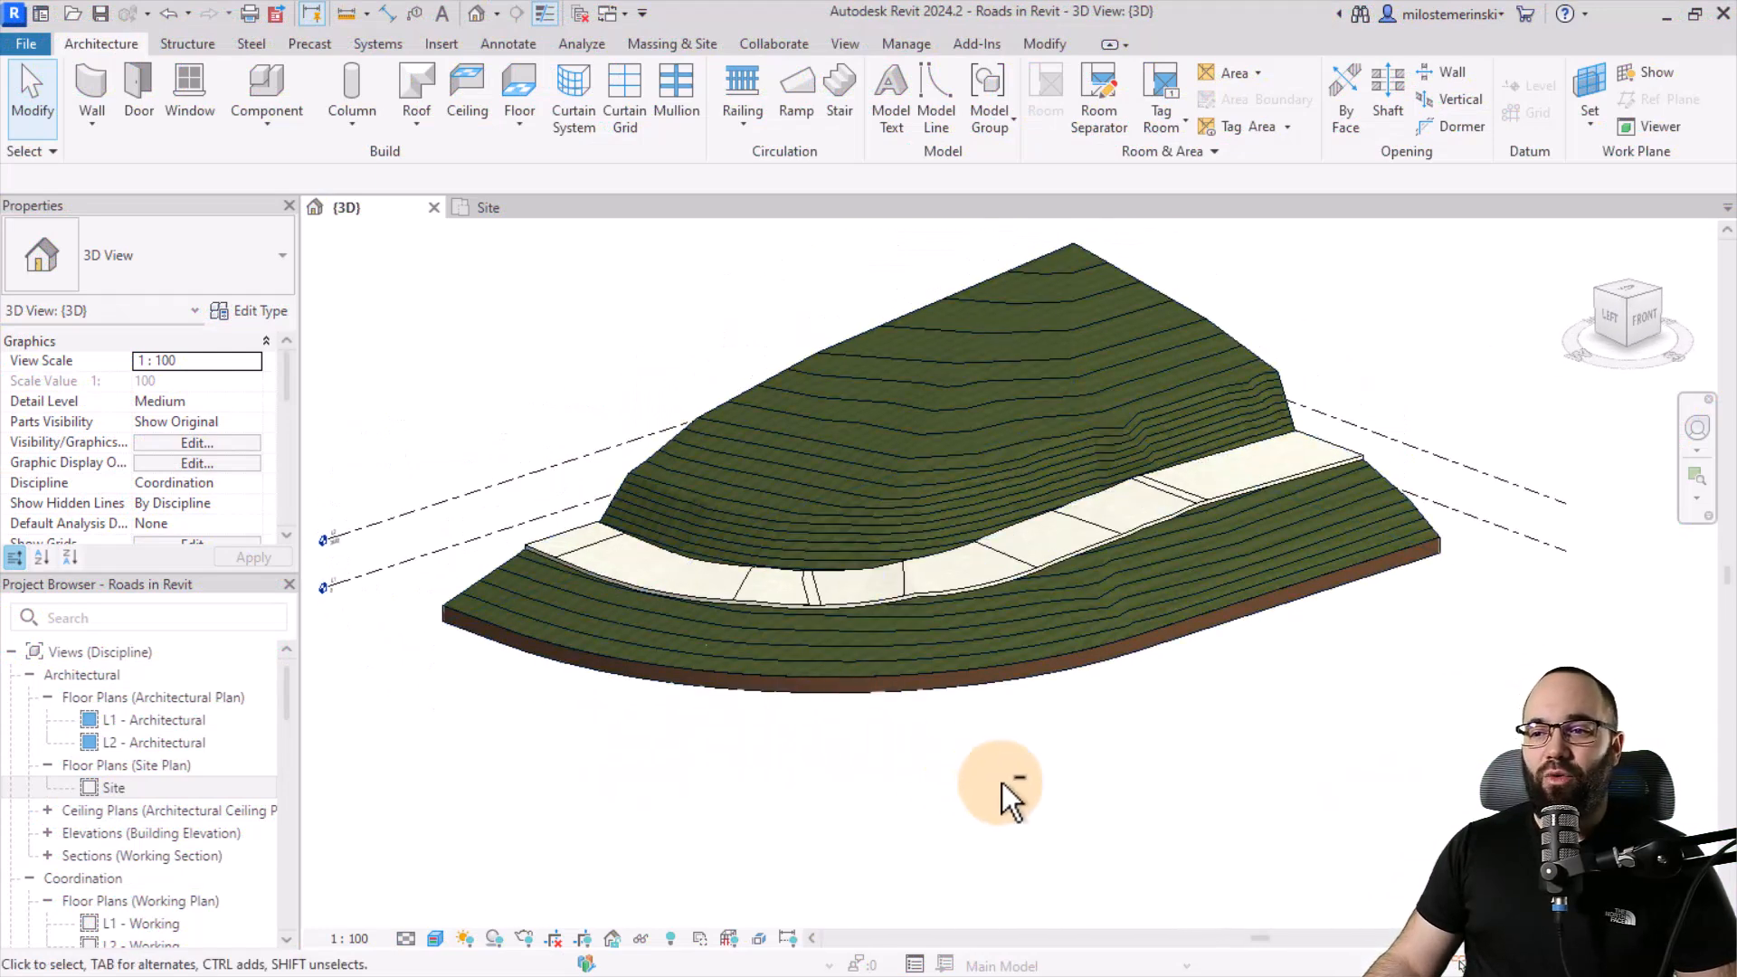
Orbit to a low side view of the hillside and road band.
mouse_move(732, 726)
middle_mouse_down("shift")
mouse_move(1086, 719)
mouse_move(1003, 803)
mouse_move(1027, 806)
mouse_move(1179, 752)
mouse_move(1144, 798)
mouse_move(981, 860)
mouse_move(861, 825)
middle_mouse_up("shift")
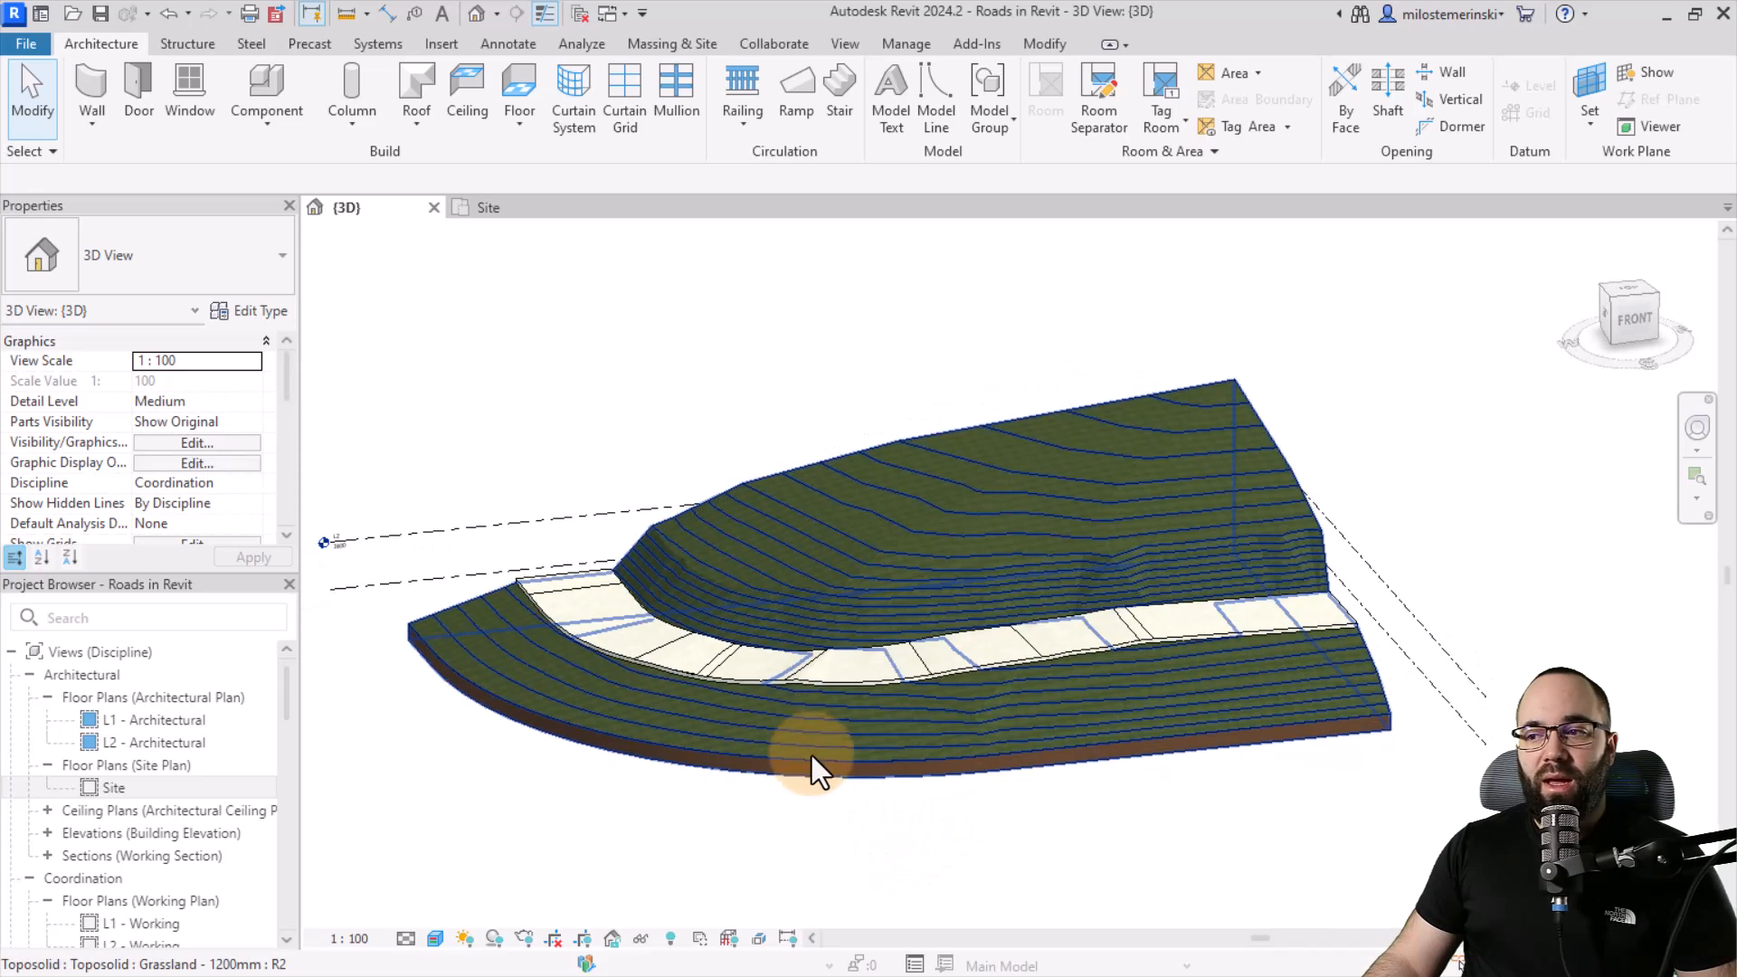
scroll(690, 570, "up", 3)
scroll(682, 503, "up", 1)
Select the toposolid and enter Modify Sub Elements, viewing the slope from the side.
left_click(683, 504)
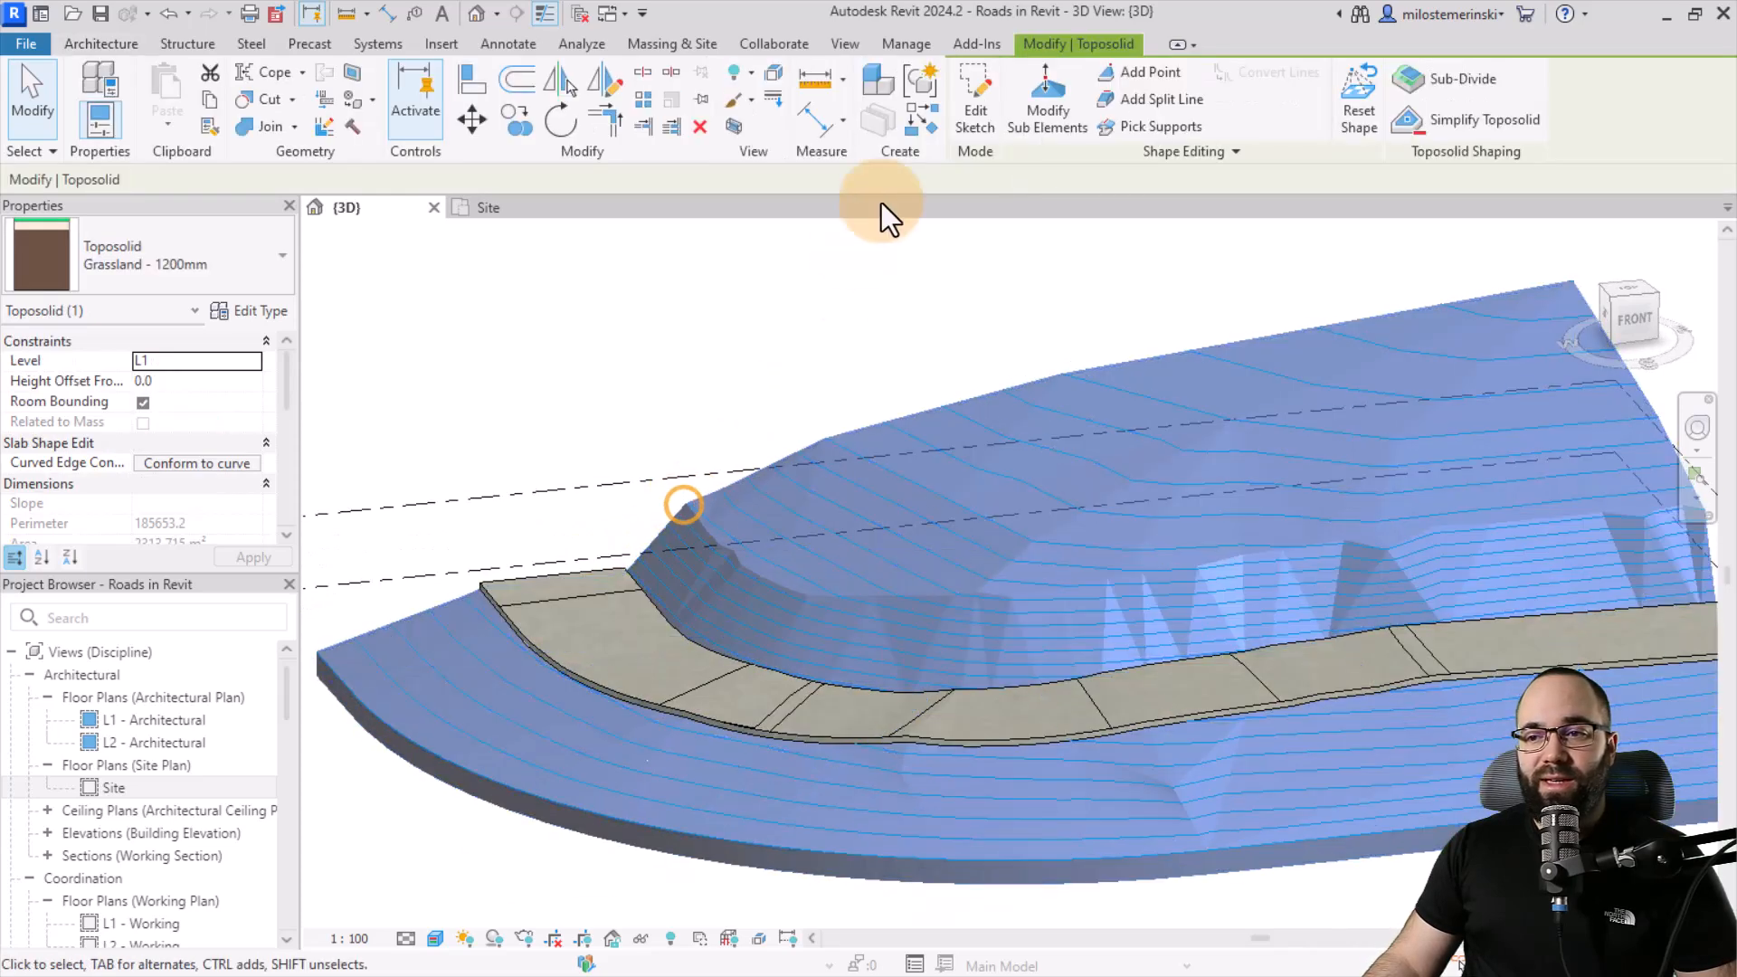
left_click(1033, 124)
scroll(680, 513, "down", 2)
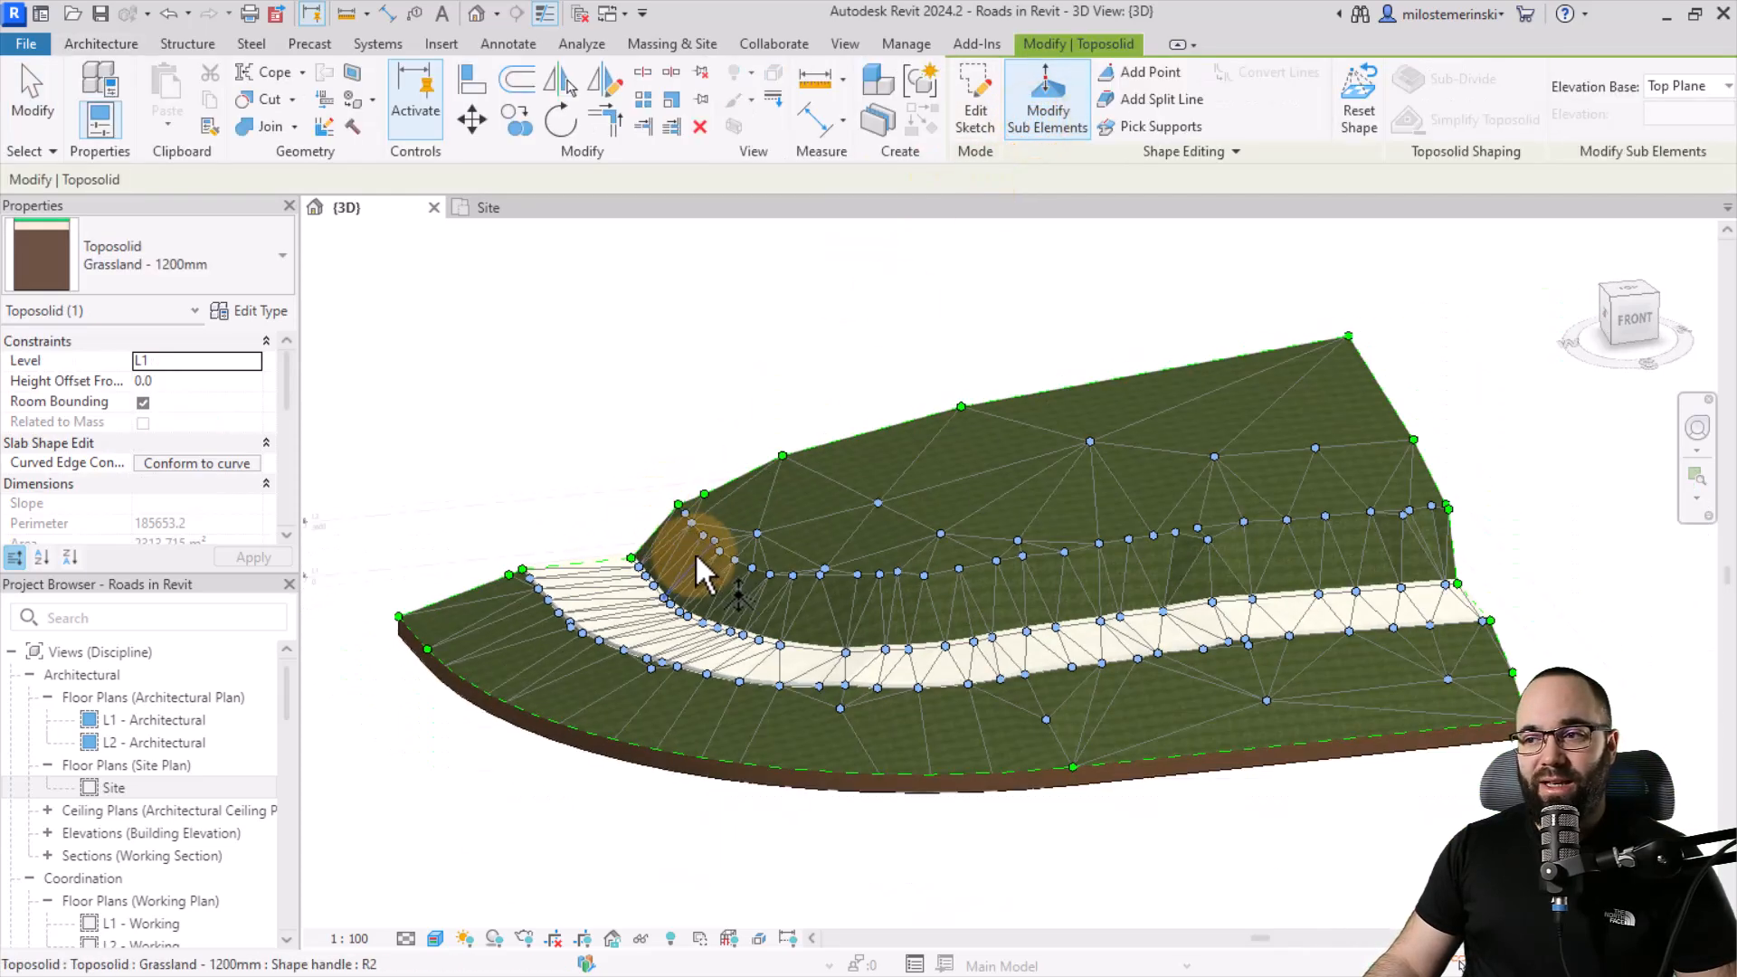
mouse_move(1059, 639)
middle_mouse_down("shift")
mouse_move(815, 555)
mouse_move(736, 555)
mouse_move(659, 512)
middle_mouse_up("shift")
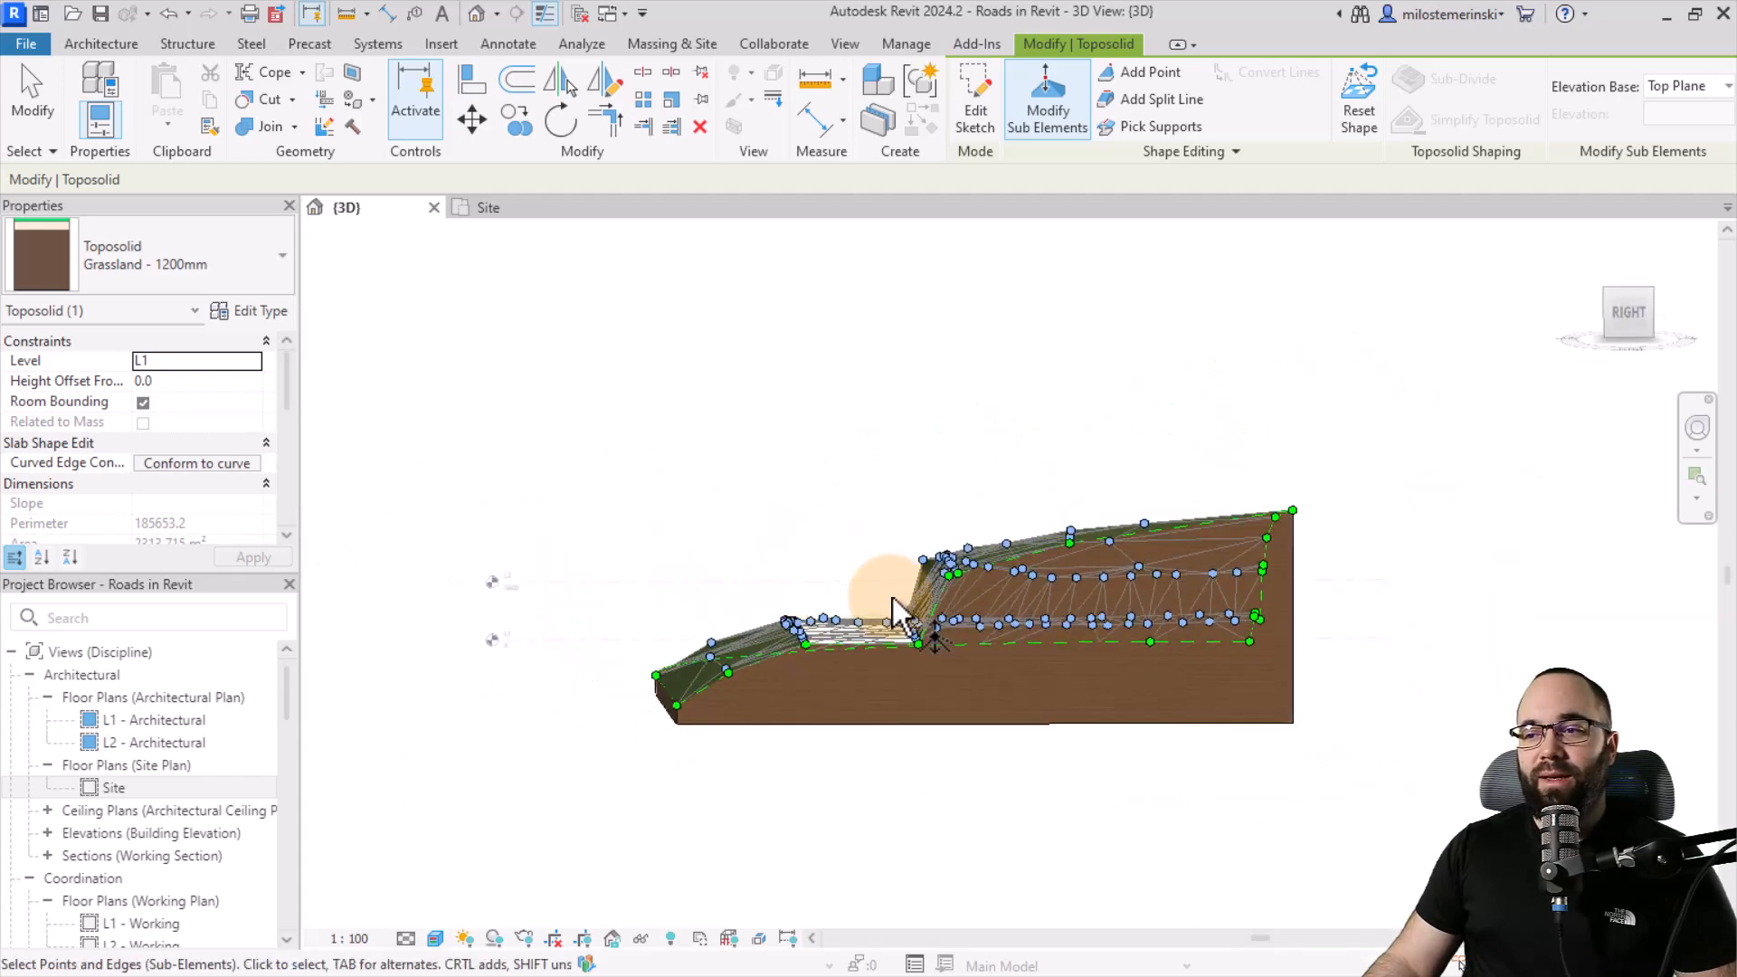
mouse_move(907, 597)
middle_mouse_down("shift")
mouse_move(802, 582)
mouse_move(989, 670)
mouse_move(1163, 705)
mouse_move(961, 649)
mouse_move(1125, 678)
mouse_move(853, 667)
mouse_move(661, 601)
middle_mouse_up("shift")
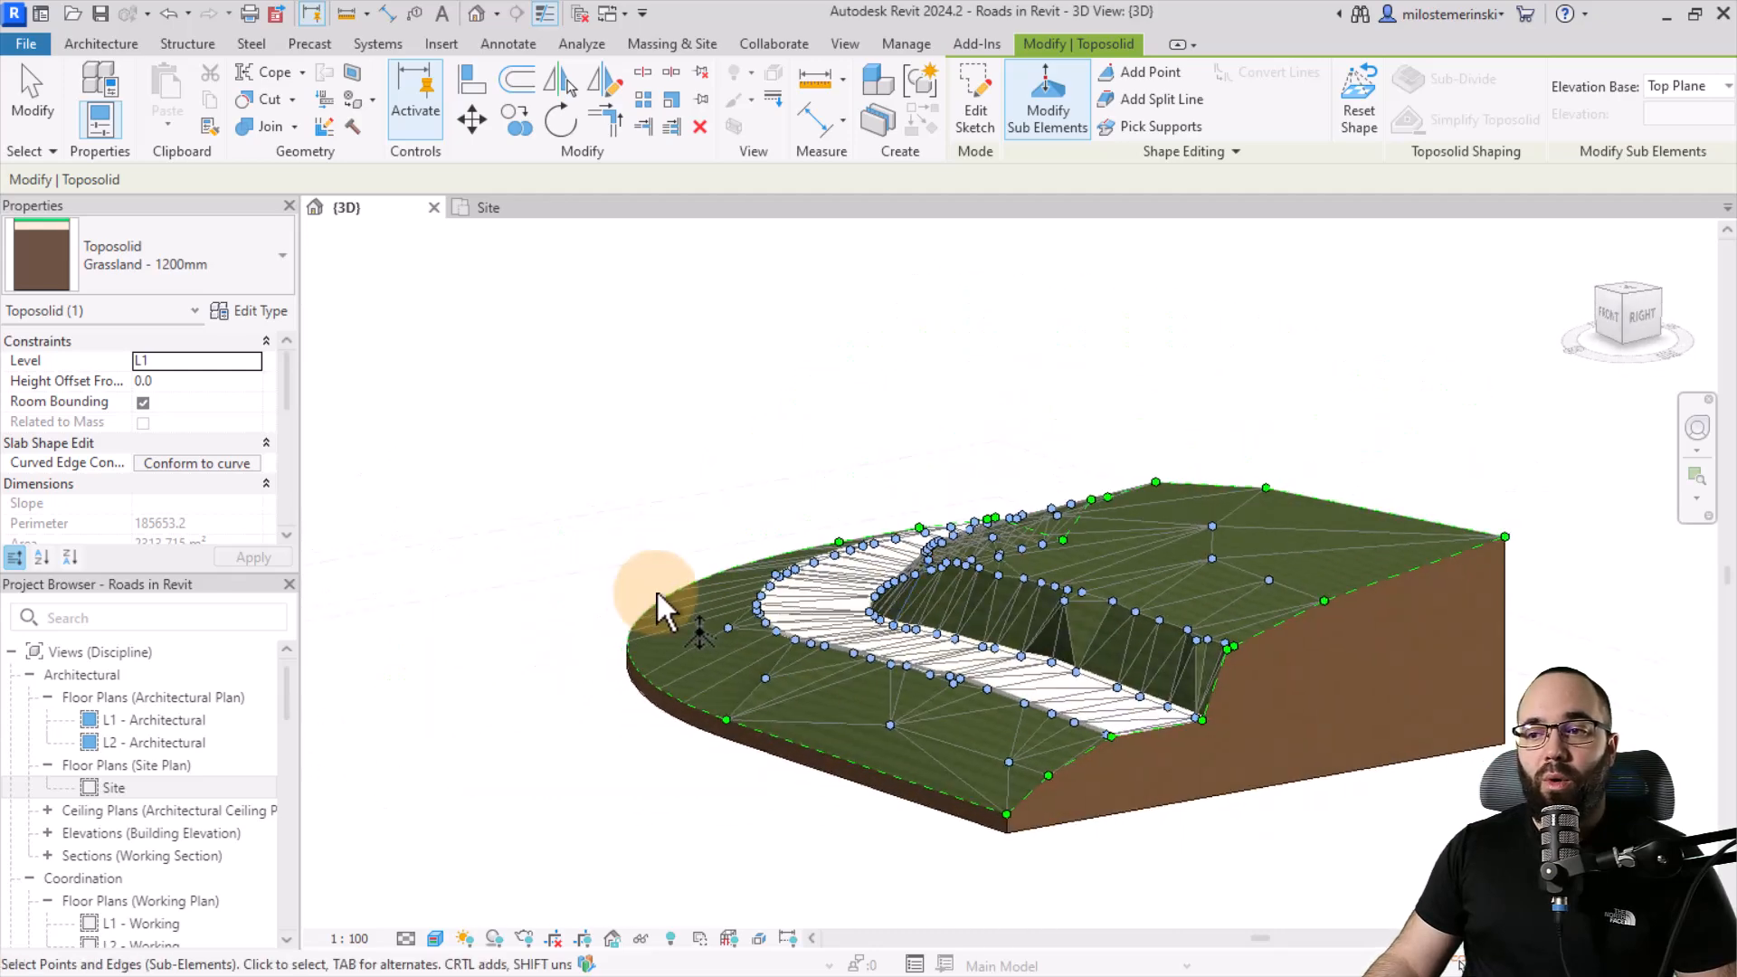
mouse_move(931, 610)
middle_mouse_down("shift")
mouse_move(819, 612)
mouse_move(938, 691)
mouse_move(1207, 724)
mouse_move(1349, 705)
mouse_move(1357, 775)
mouse_move(1318, 728)
mouse_move(1480, 755)
mouse_move(1399, 737)
mouse_move(1434, 667)
mouse_move(1376, 710)
middle_mouse_up("shift")
scroll(1055, 510, "up", 3)
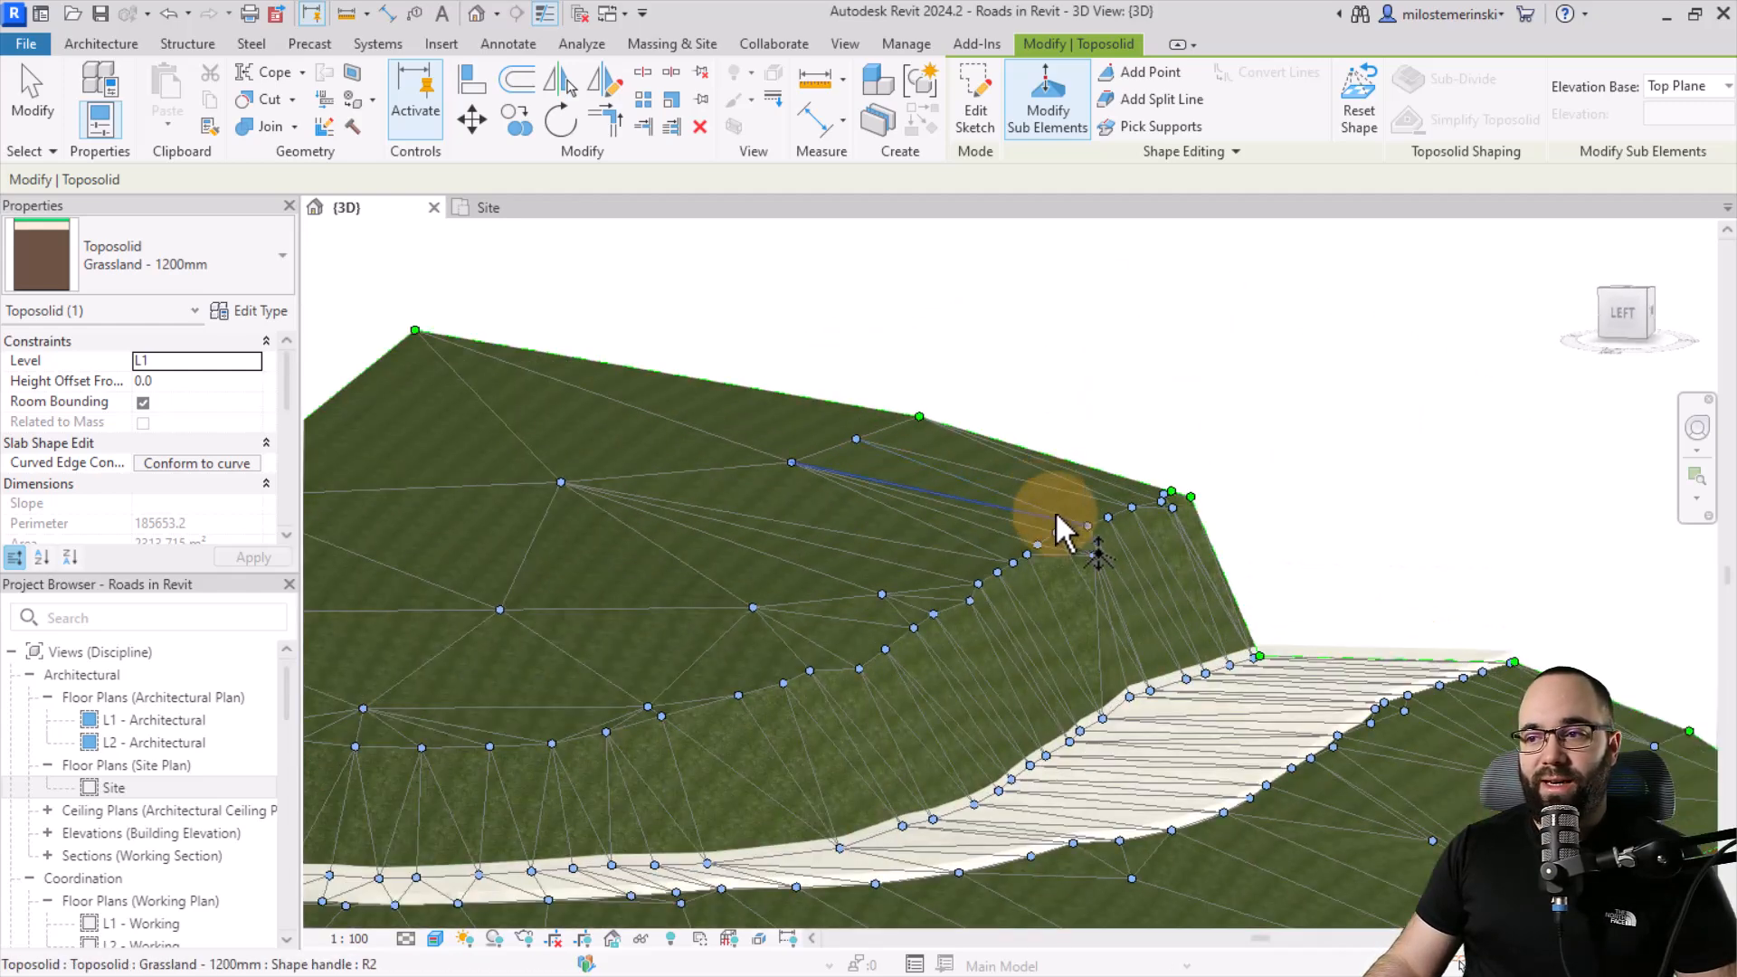
scroll(1094, 550, "up", 2)
Drag the hillside point above the road bend down to about 6054 and finish editing.
left_click_drag(1095, 549, 1085, 706)
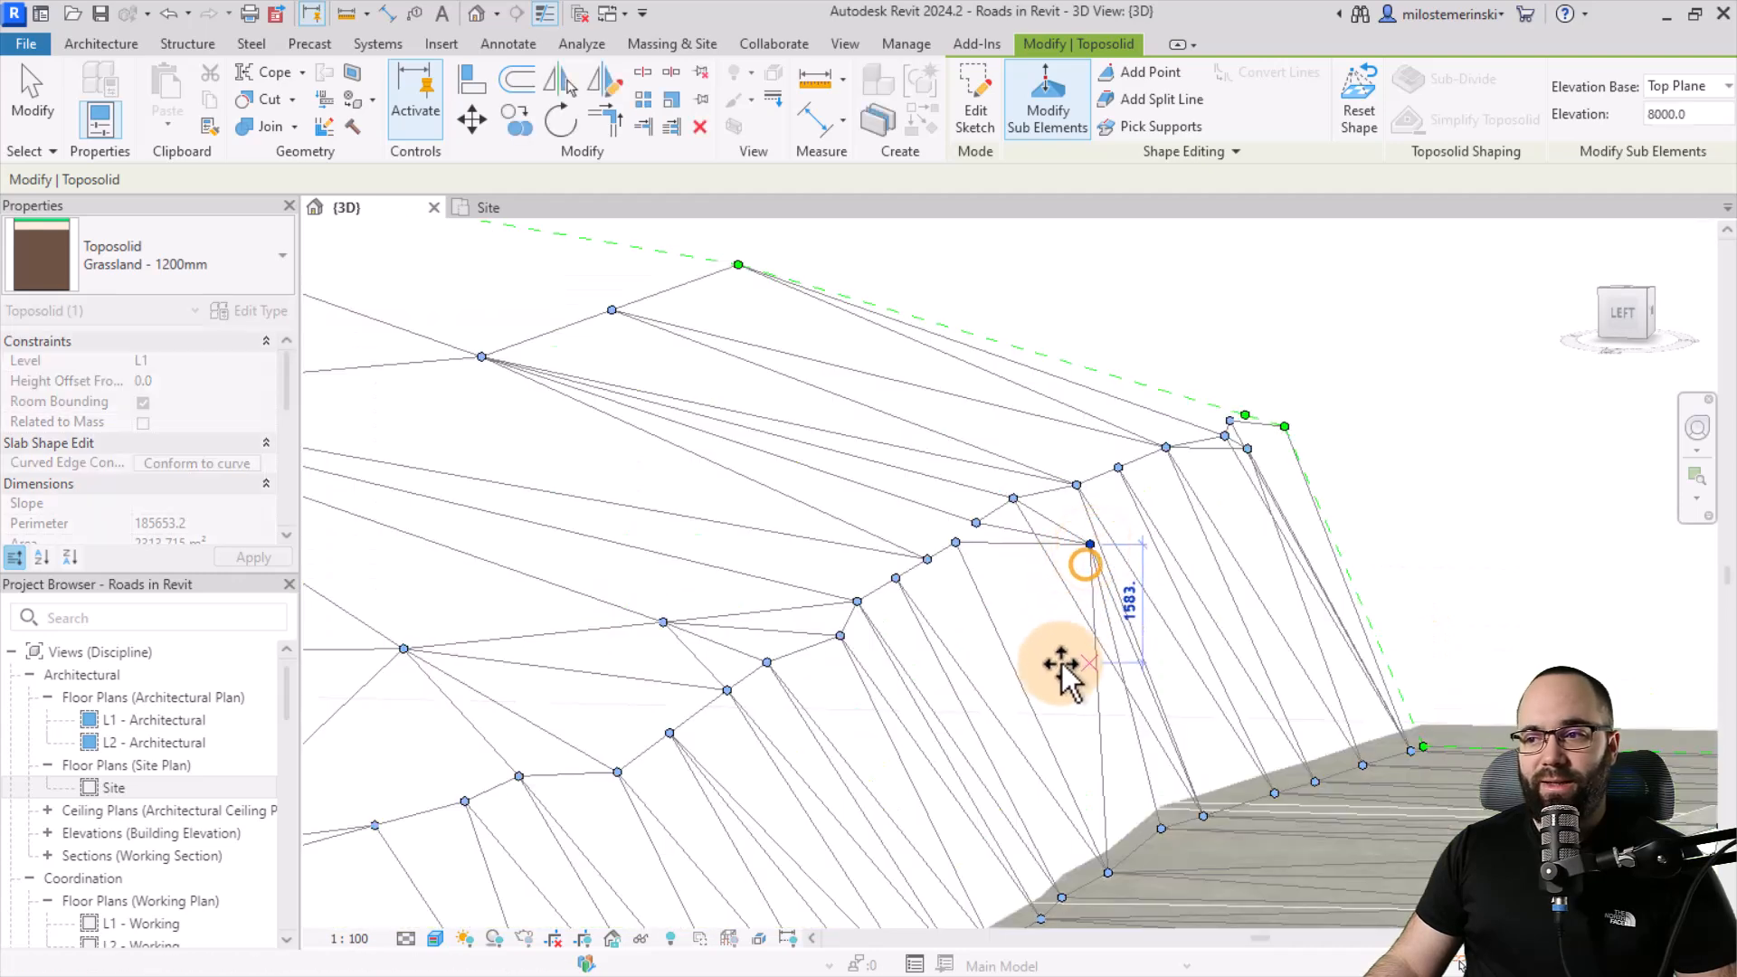
left_click(33, 103)
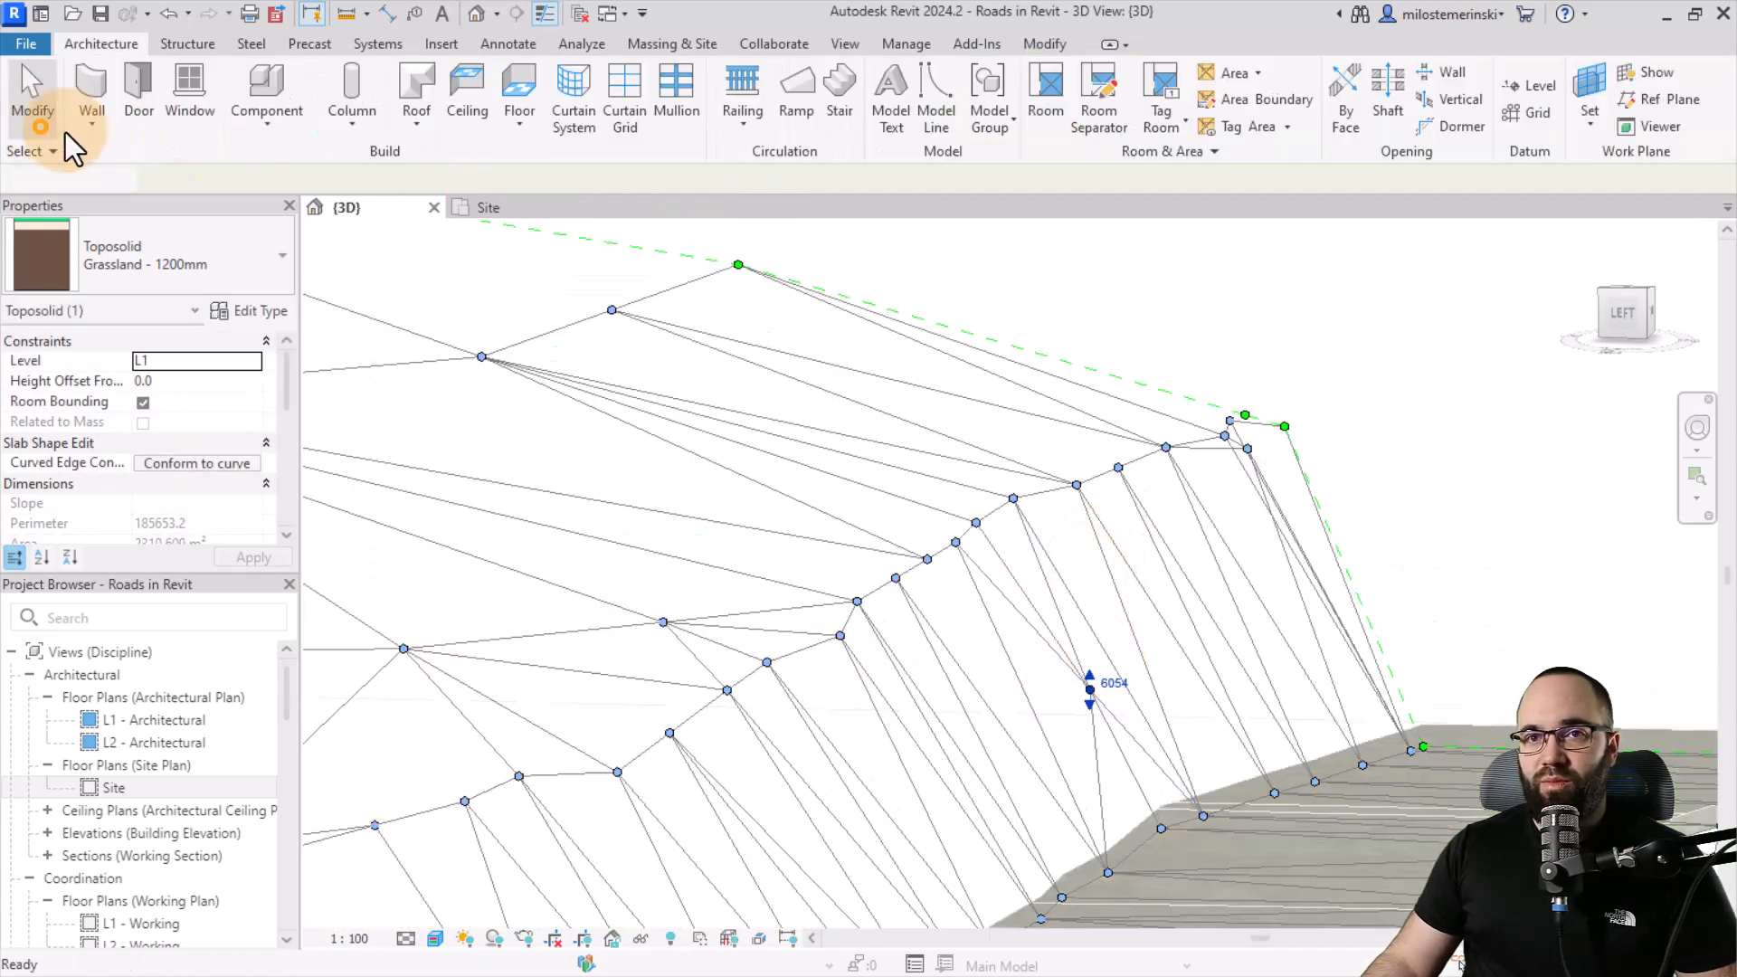
mouse_move(1155, 550)
middle_mouse_down("shift")
mouse_move(1331, 589)
mouse_move(1279, 620)
mouse_move(1109, 612)
mouse_move(1127, 698)
mouse_move(842, 660)
mouse_move(911, 722)
mouse_move(841, 755)
mouse_move(808, 748)
middle_mouse_up("shift")
scroll(842, 659, "down", 3)
scroll(808, 749, "up", 3)
Reselect the toposolid and enter Modify Sub Elements, looking down on the road's lower edge.
left_click(872, 771)
scroll(835, 745, "down", 3)
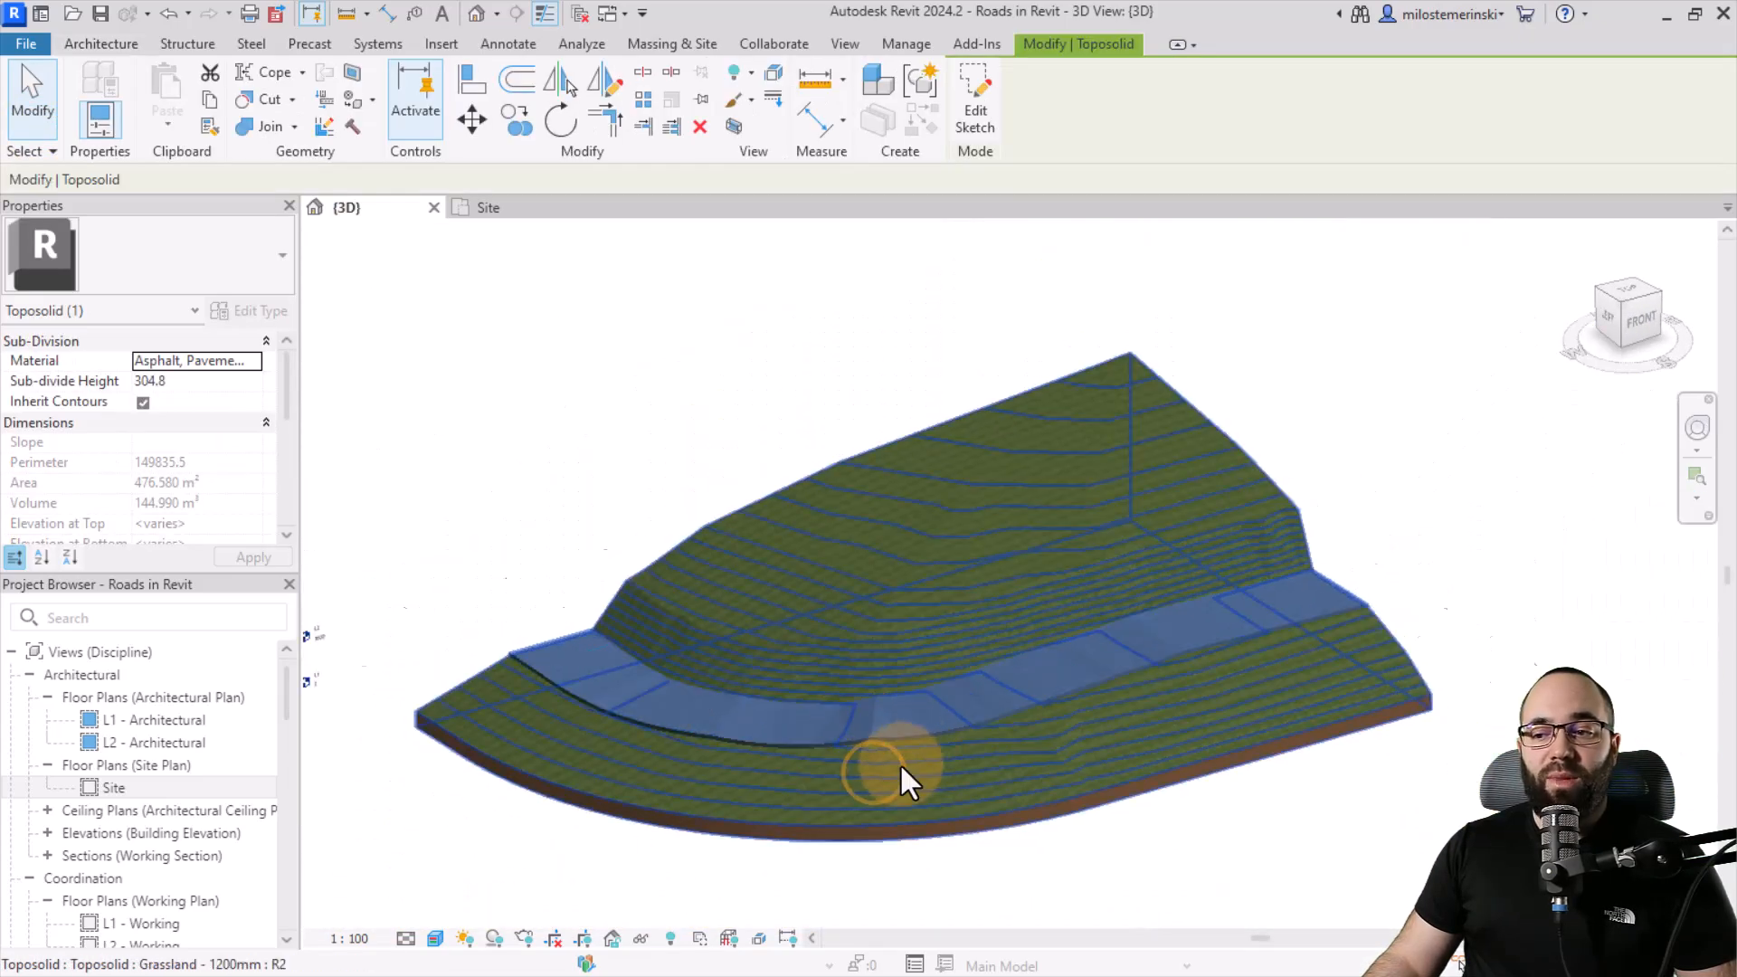
left_click(892, 771)
left_click(1097, 872)
middle_click_drag(1098, 873, 1130, 698, "shift")
scroll(666, 665, "up", 3)
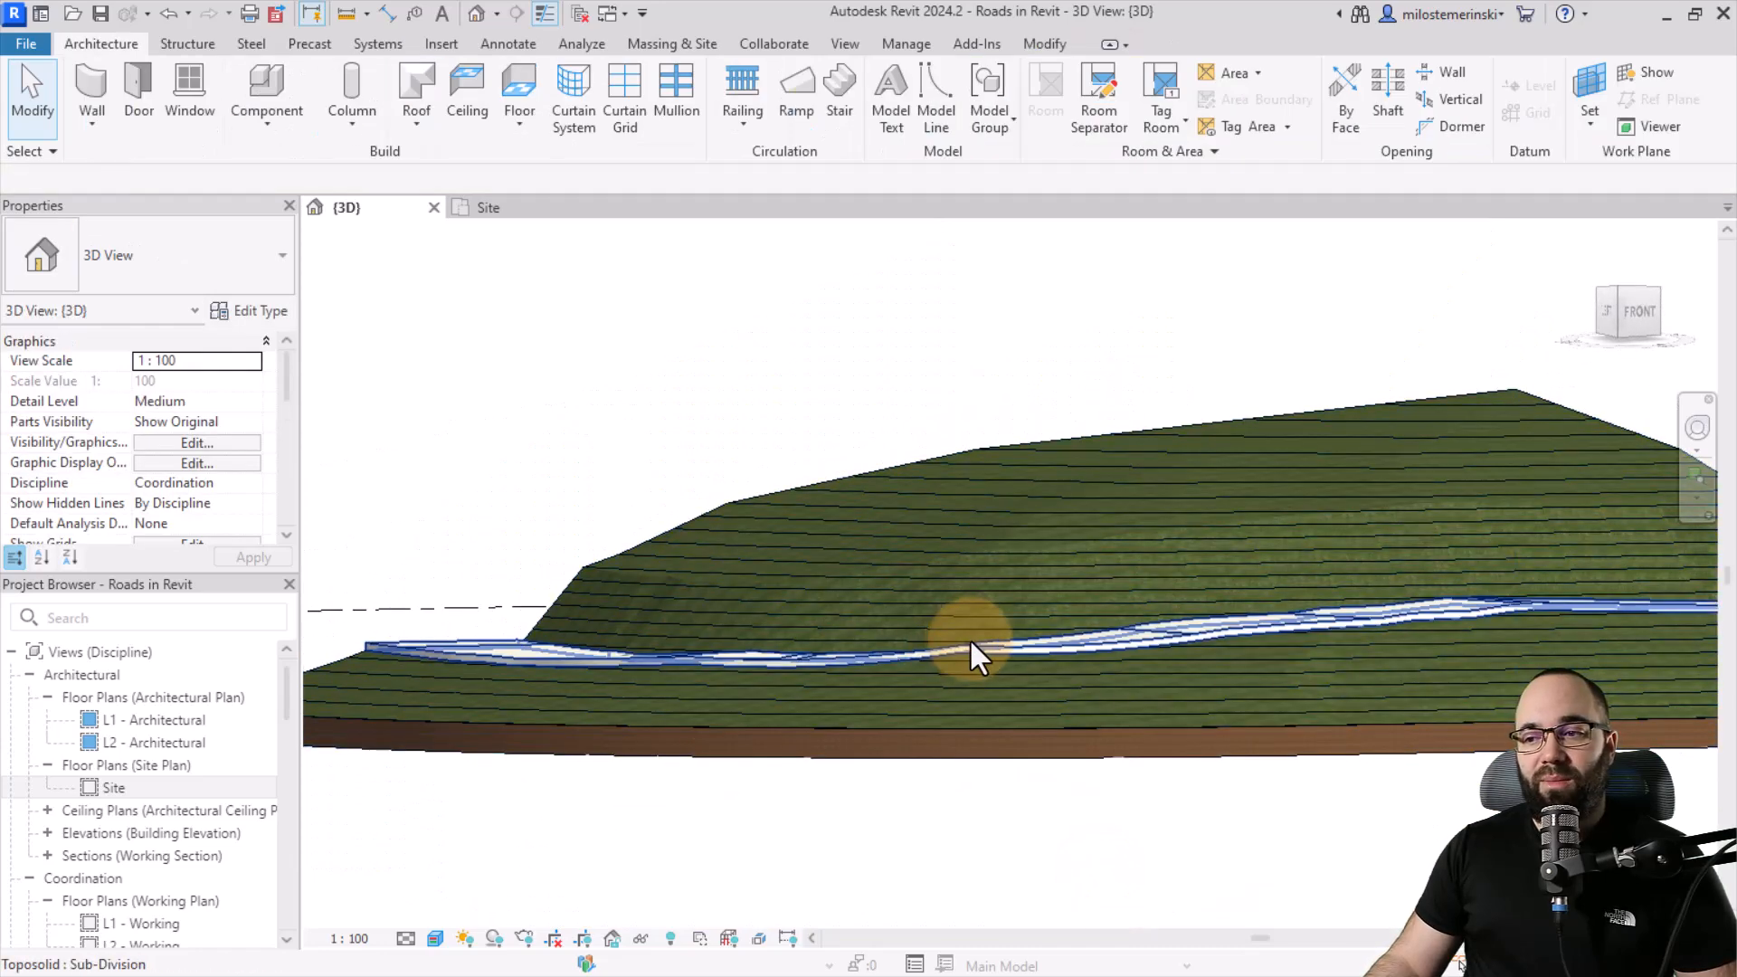
mouse_move(974, 648)
middle_mouse_down("shift")
mouse_move(988, 698)
mouse_move(916, 737)
middle_mouse_up("shift")
scroll(923, 697, "up", 3)
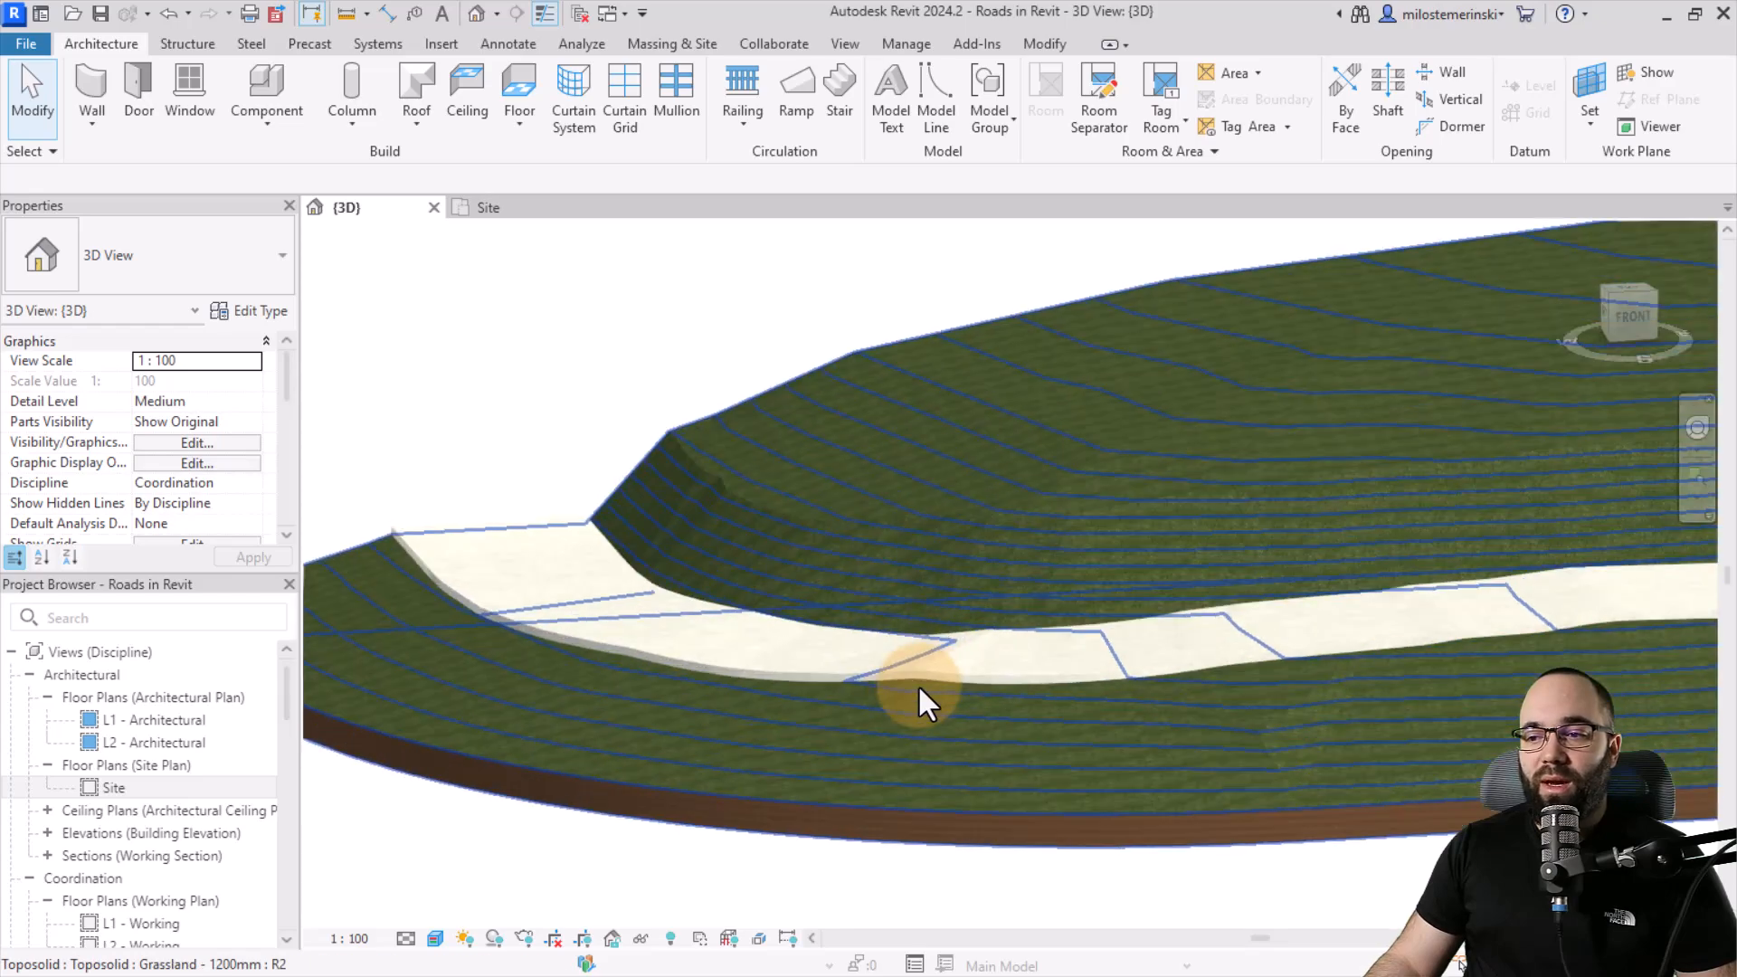
left_click(906, 703)
left_click(1046, 112)
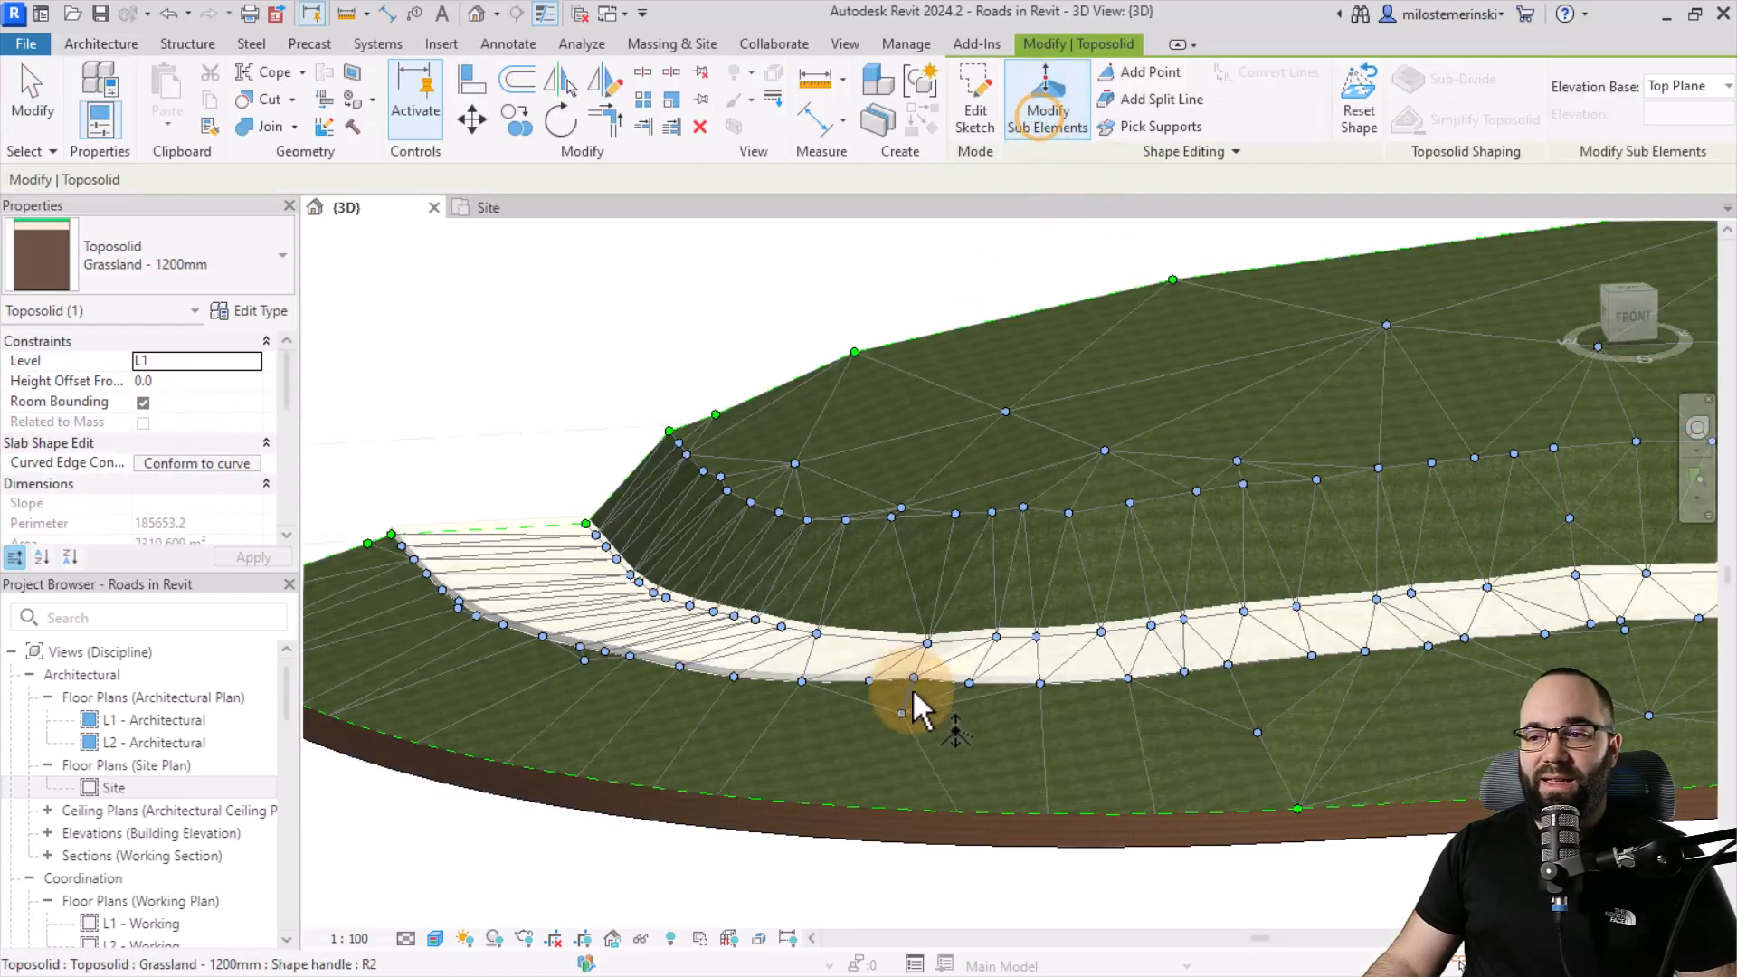
mouse_move(913, 675)
middle_mouse_down("shift")
mouse_move(806, 728)
mouse_move(915, 611)
mouse_move(882, 643)
mouse_move(834, 650)
middle_mouse_up("shift")
scroll(806, 705, "up", 3)
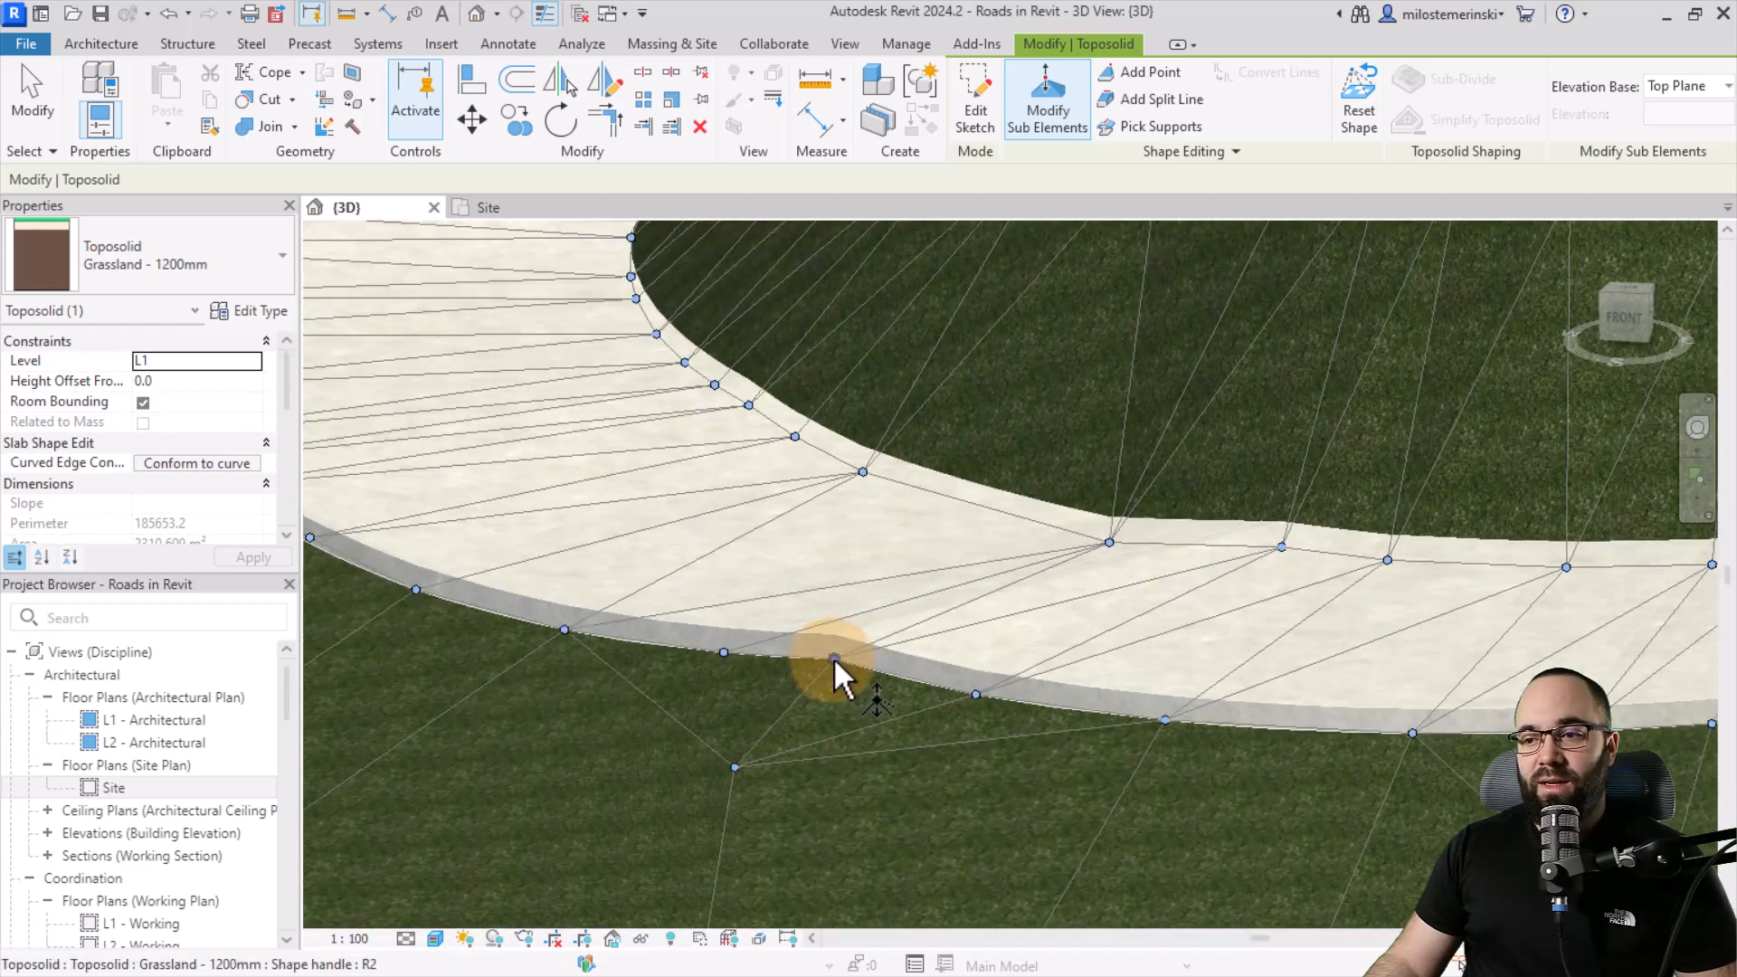
Lower a road-edge point from 2825.0 to 2508.0, check another edge point, and finish editing.
left_click(833, 657)
left_click_drag(833, 657, 839, 689)
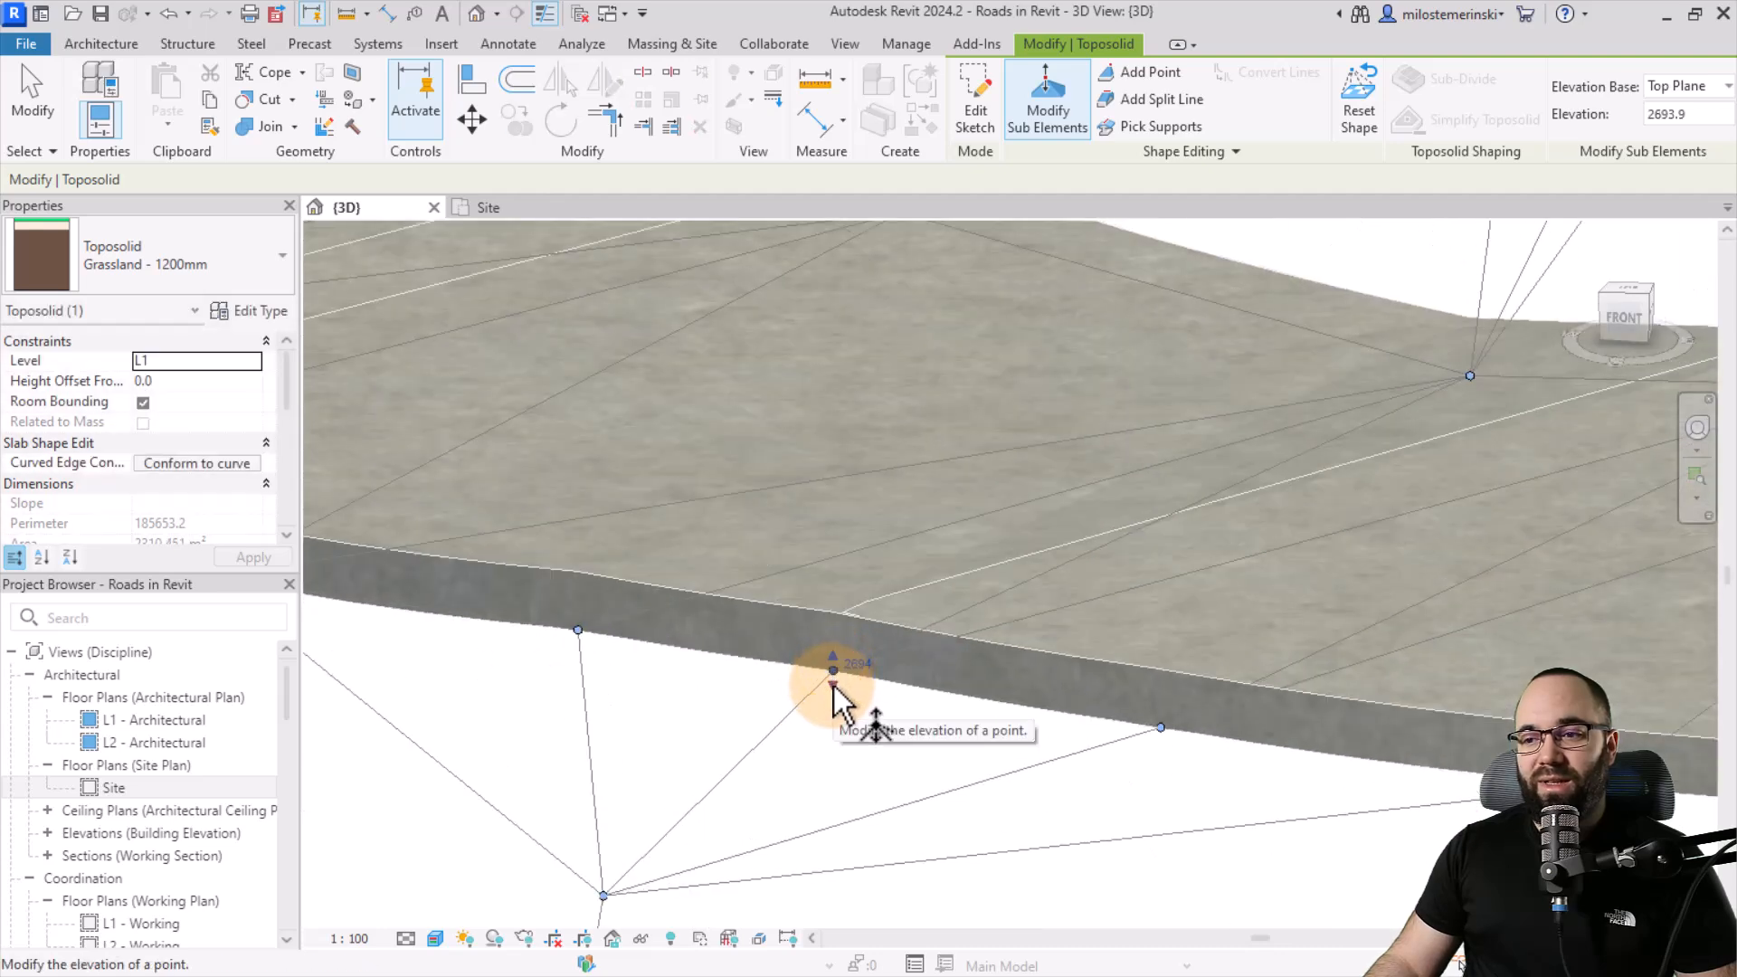
middle_click_drag(628, 670, 1285, 495, "shift")
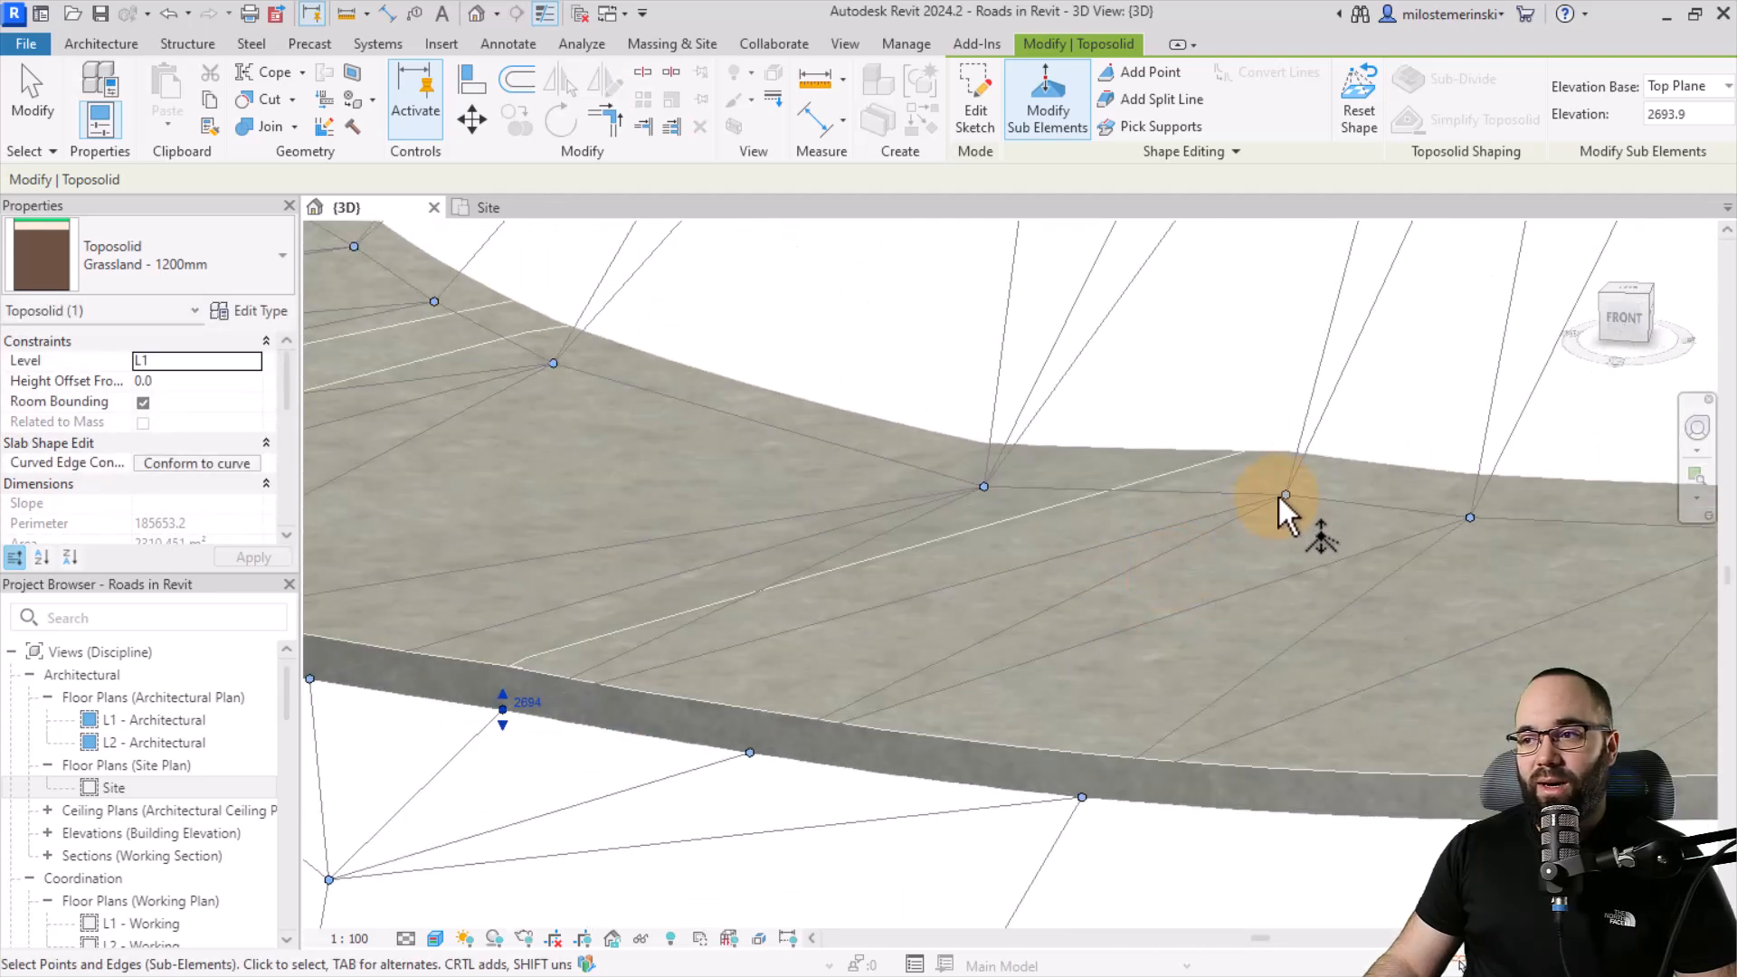
left_click(1285, 495)
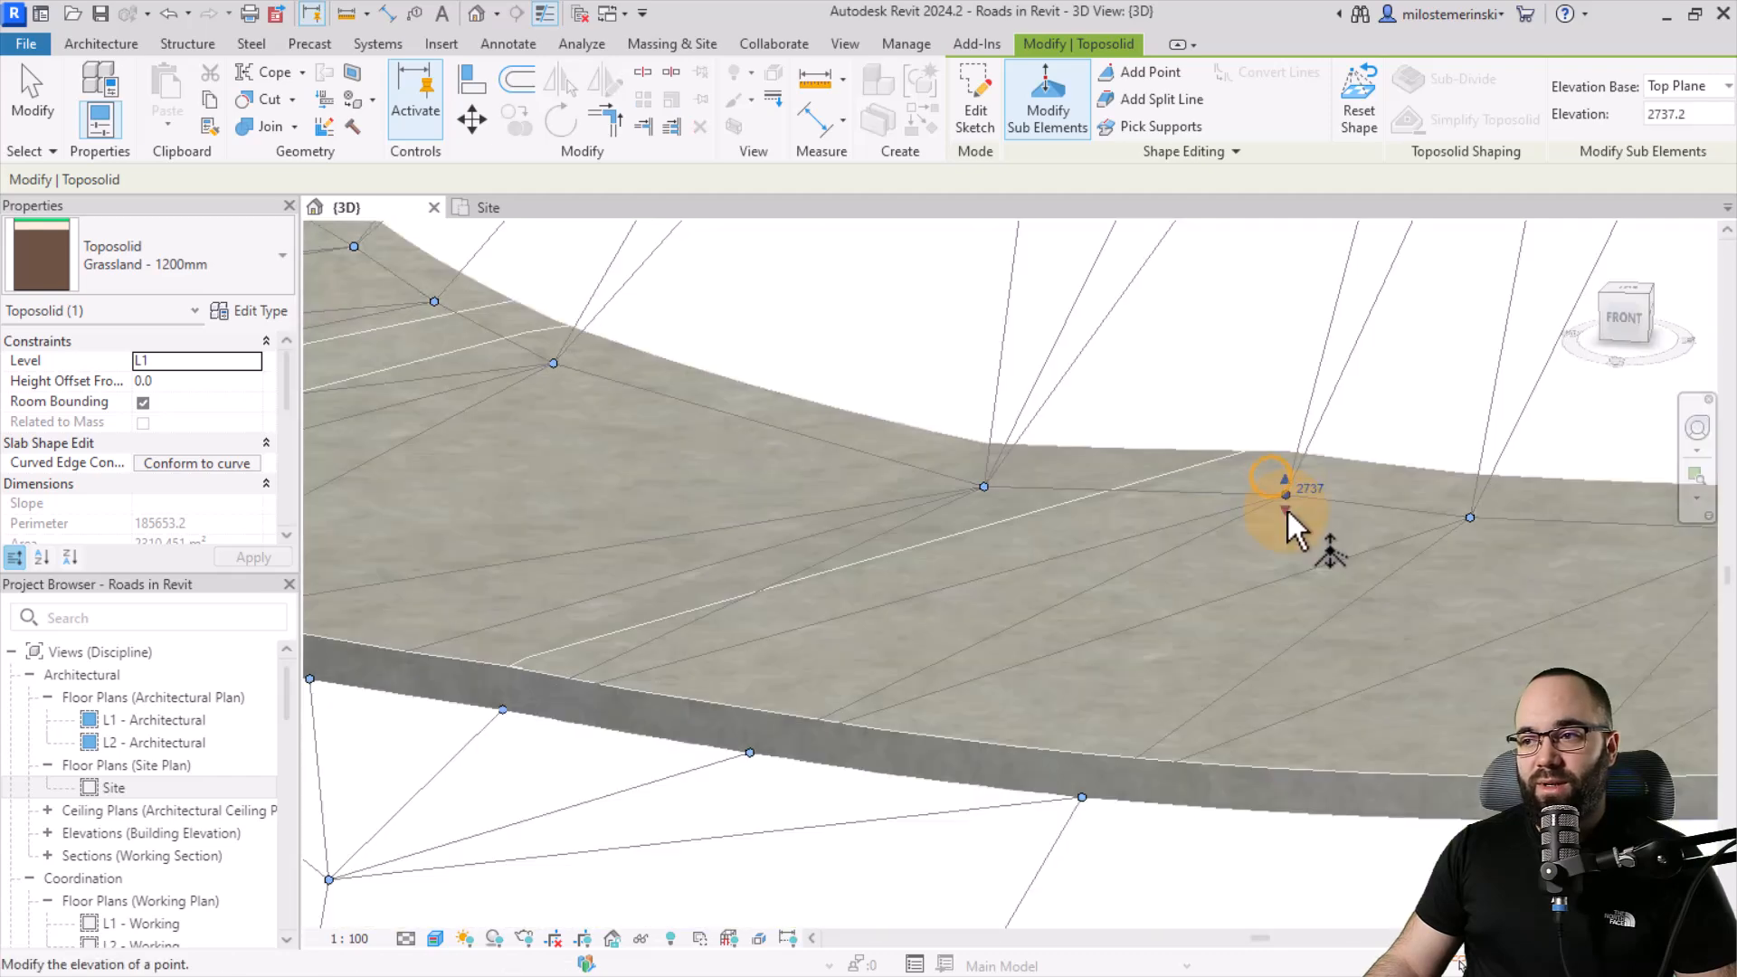
middle_click_drag(1109, 493, 911, 460, "shift")
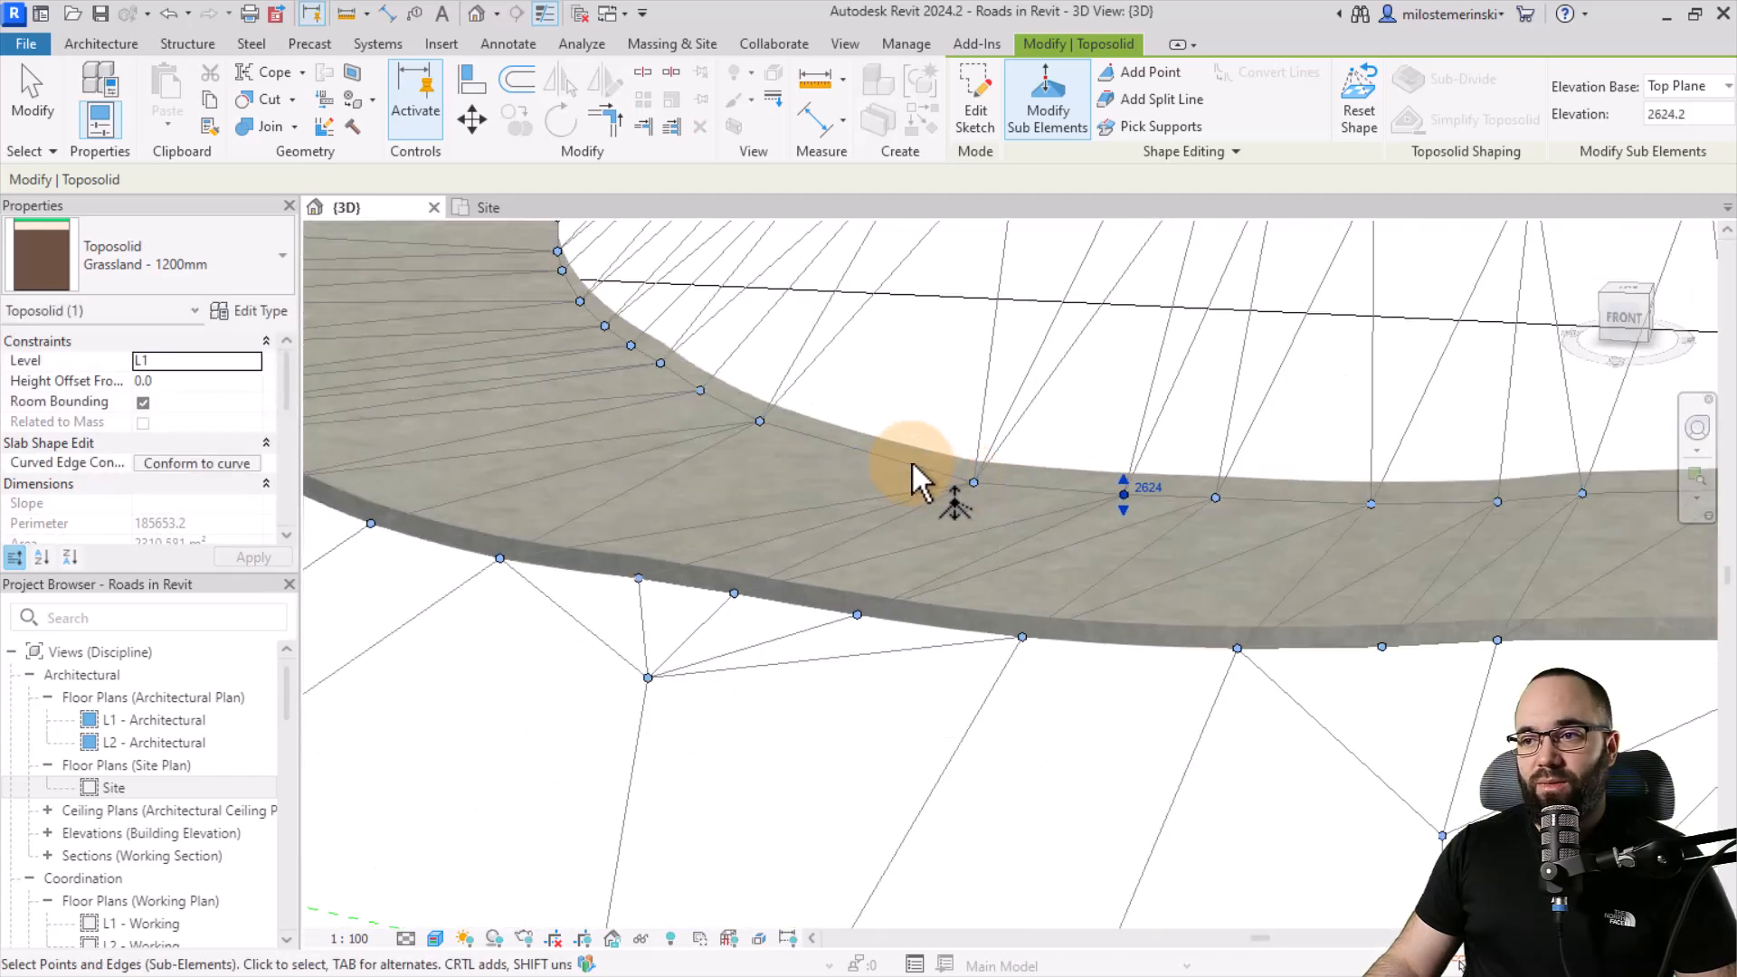
left_click(52, 109)
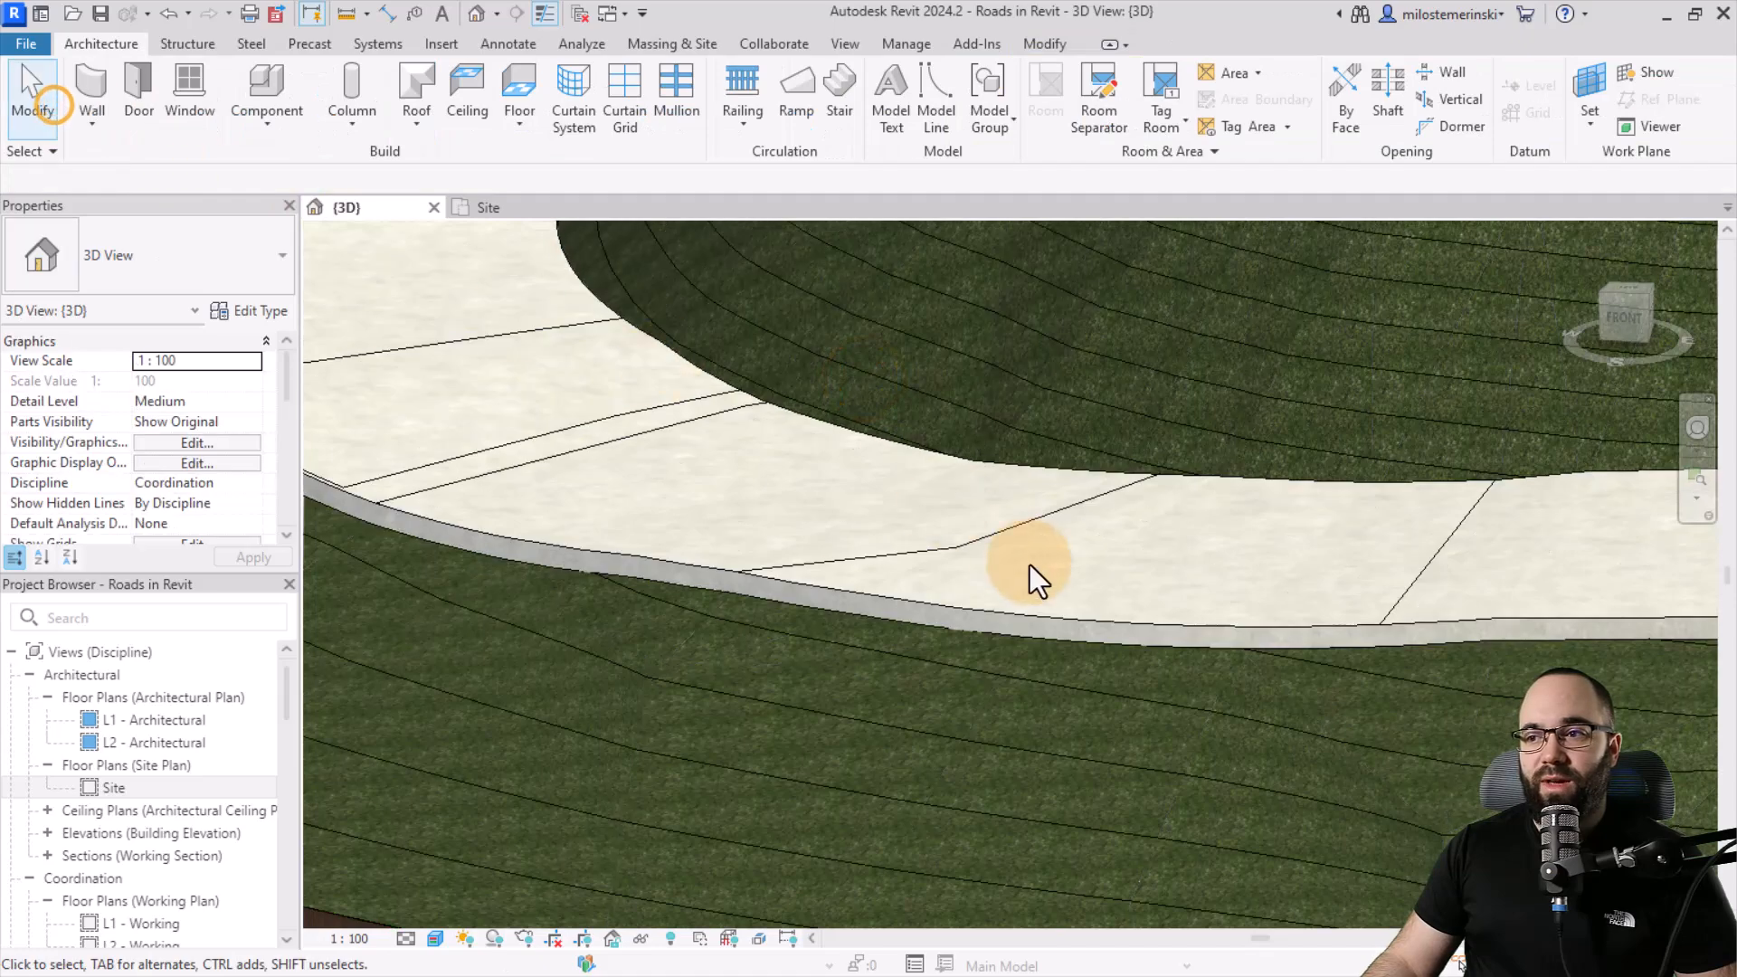
mouse_move(1030, 564)
middle_mouse_down("shift")
mouse_move(859, 666)
mouse_move(1046, 612)
mouse_move(659, 697)
mouse_move(1046, 670)
mouse_move(653, 685)
mouse_move(1077, 760)
mouse_move(987, 741)
mouse_move(1028, 763)
middle_mouse_up("shift")
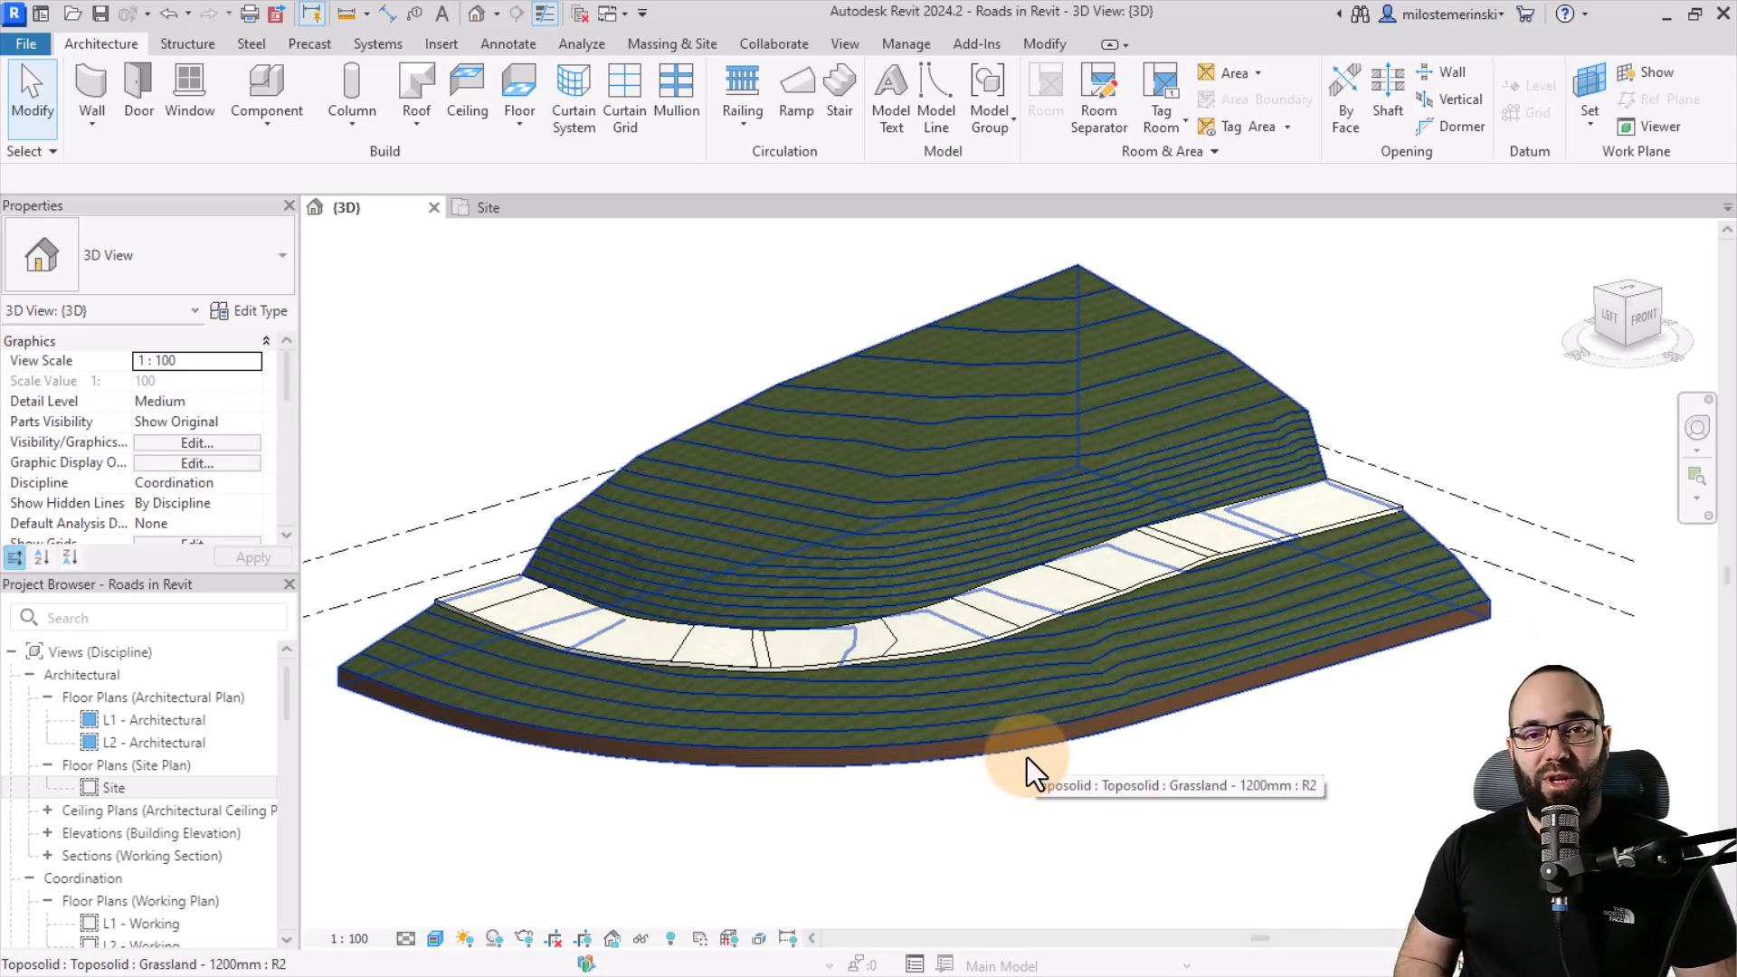